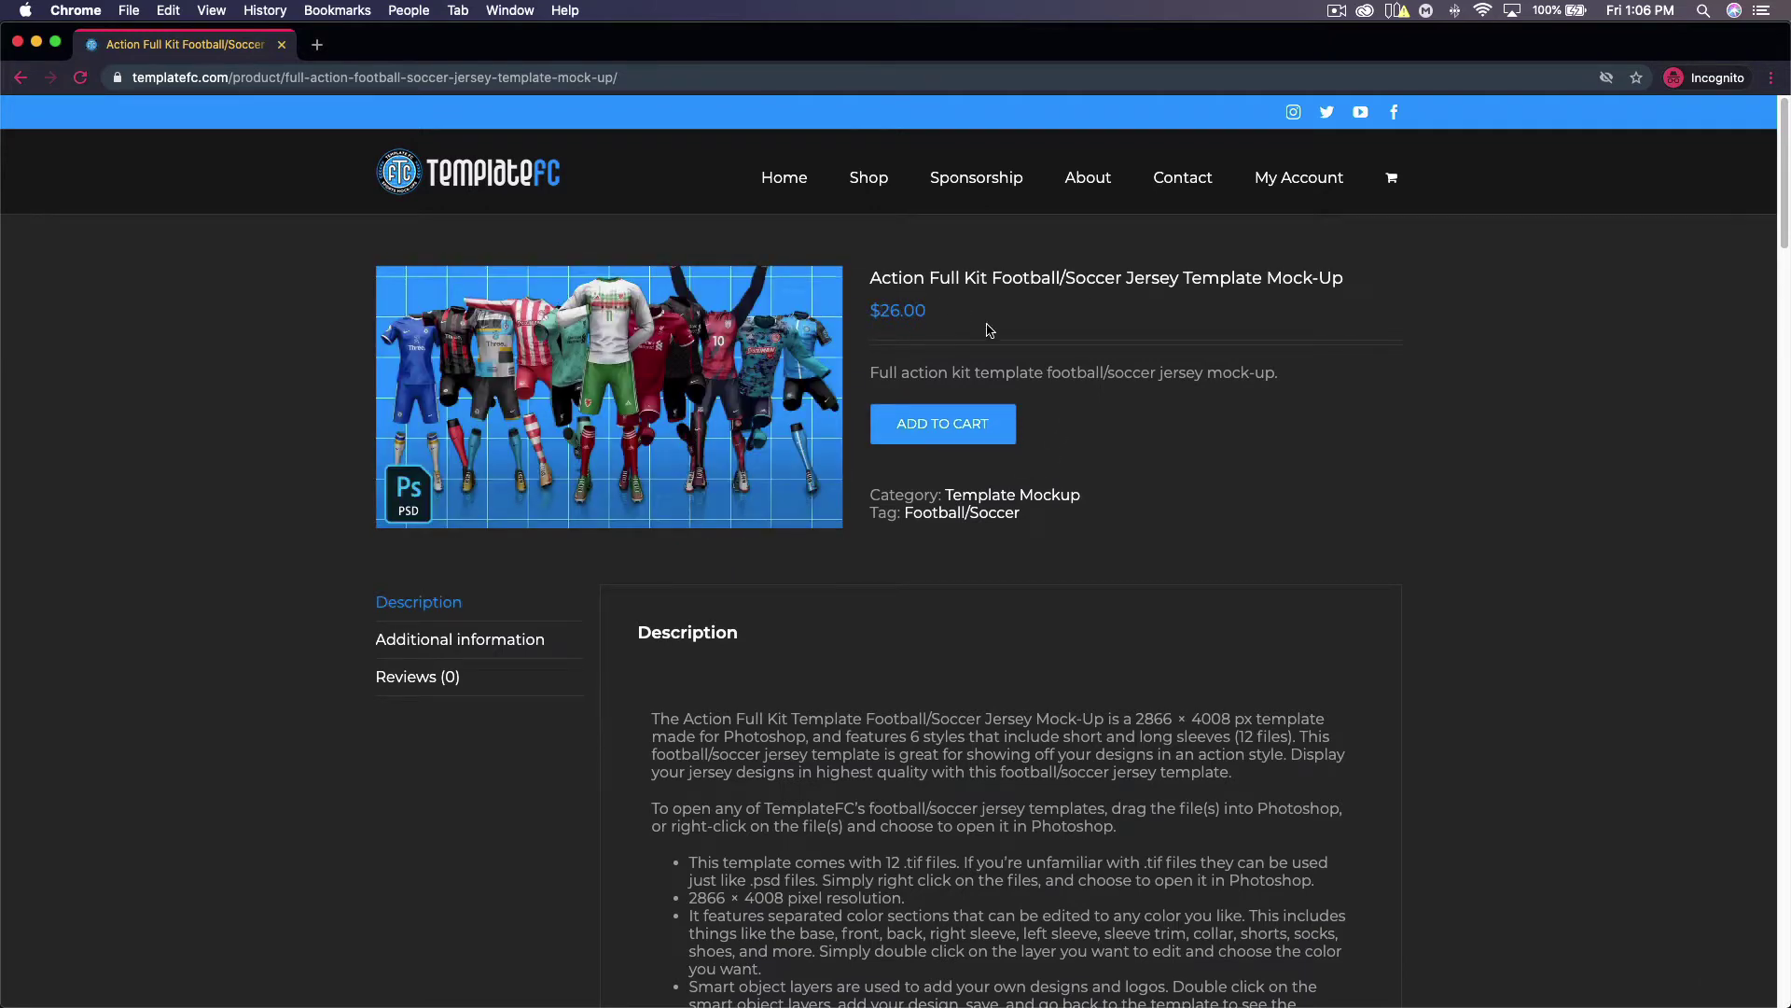
Review the mock-up's product page, from the description through the short and long sleeve previews of all six styles
{"action": "scroll", "coordinate": [1407, 502], "scroll_direction": "down", "scroll_amount": 3}
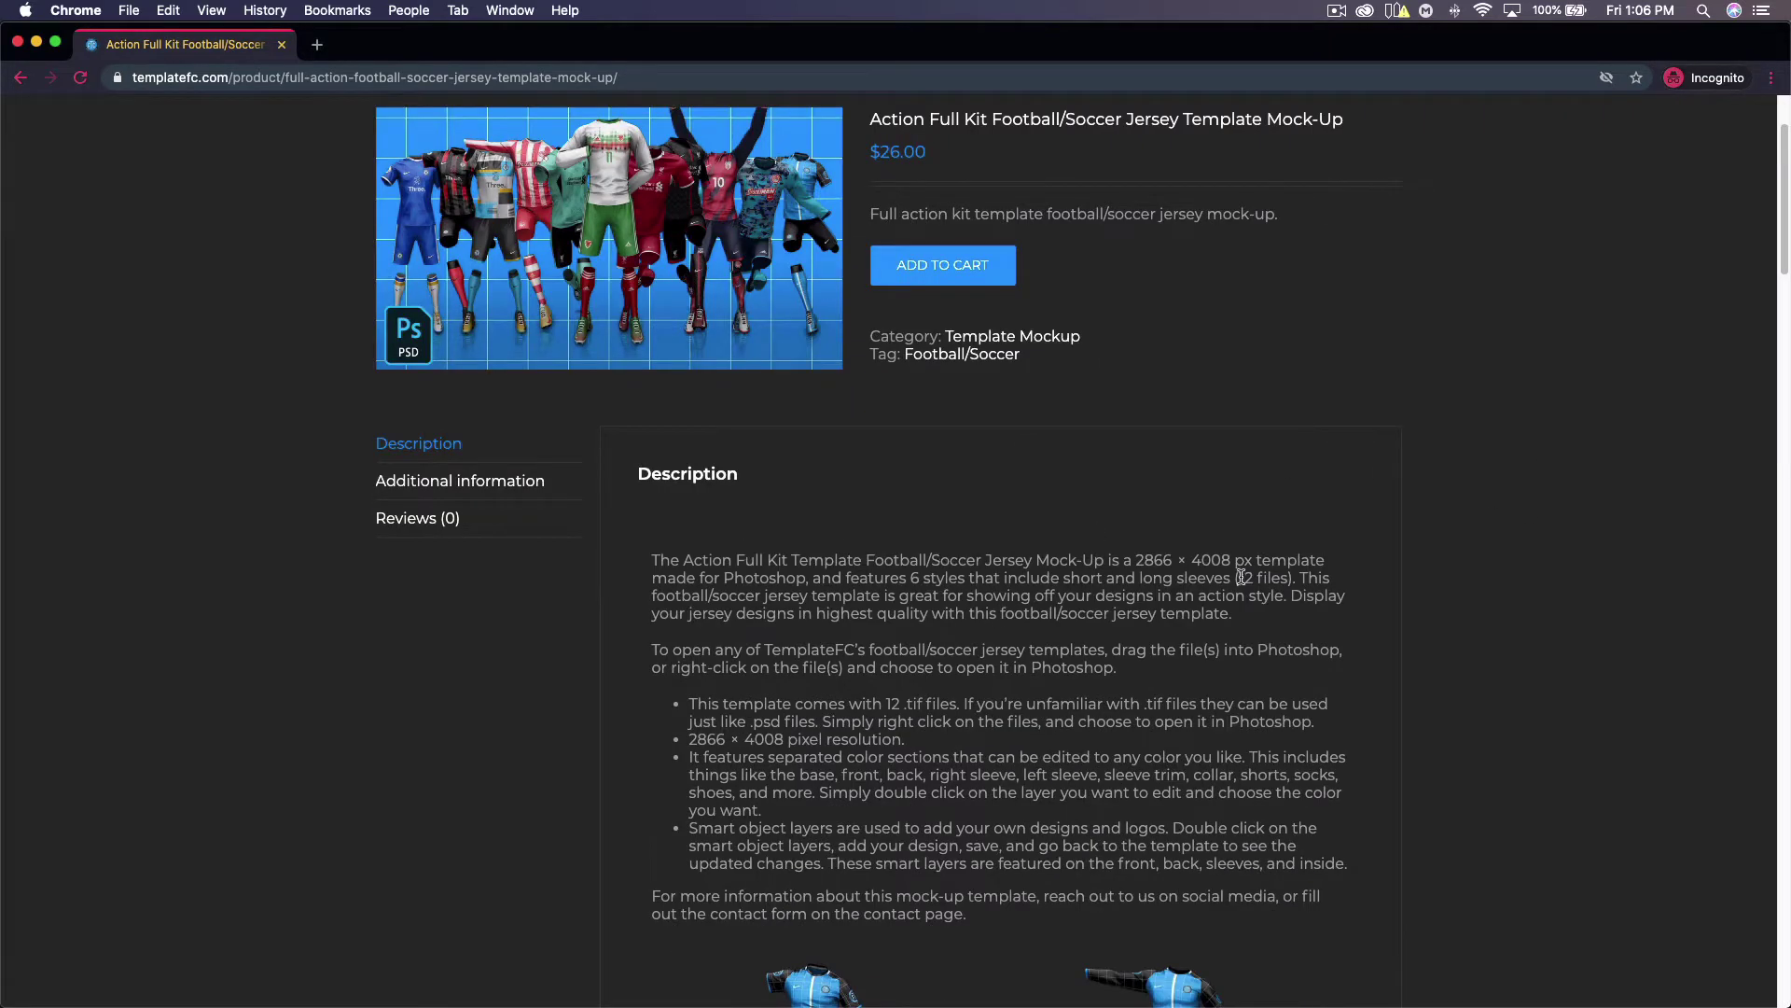
{"action": "scroll", "coordinate": [1262, 585], "scroll_direction": "down", "scroll_amount": 10}
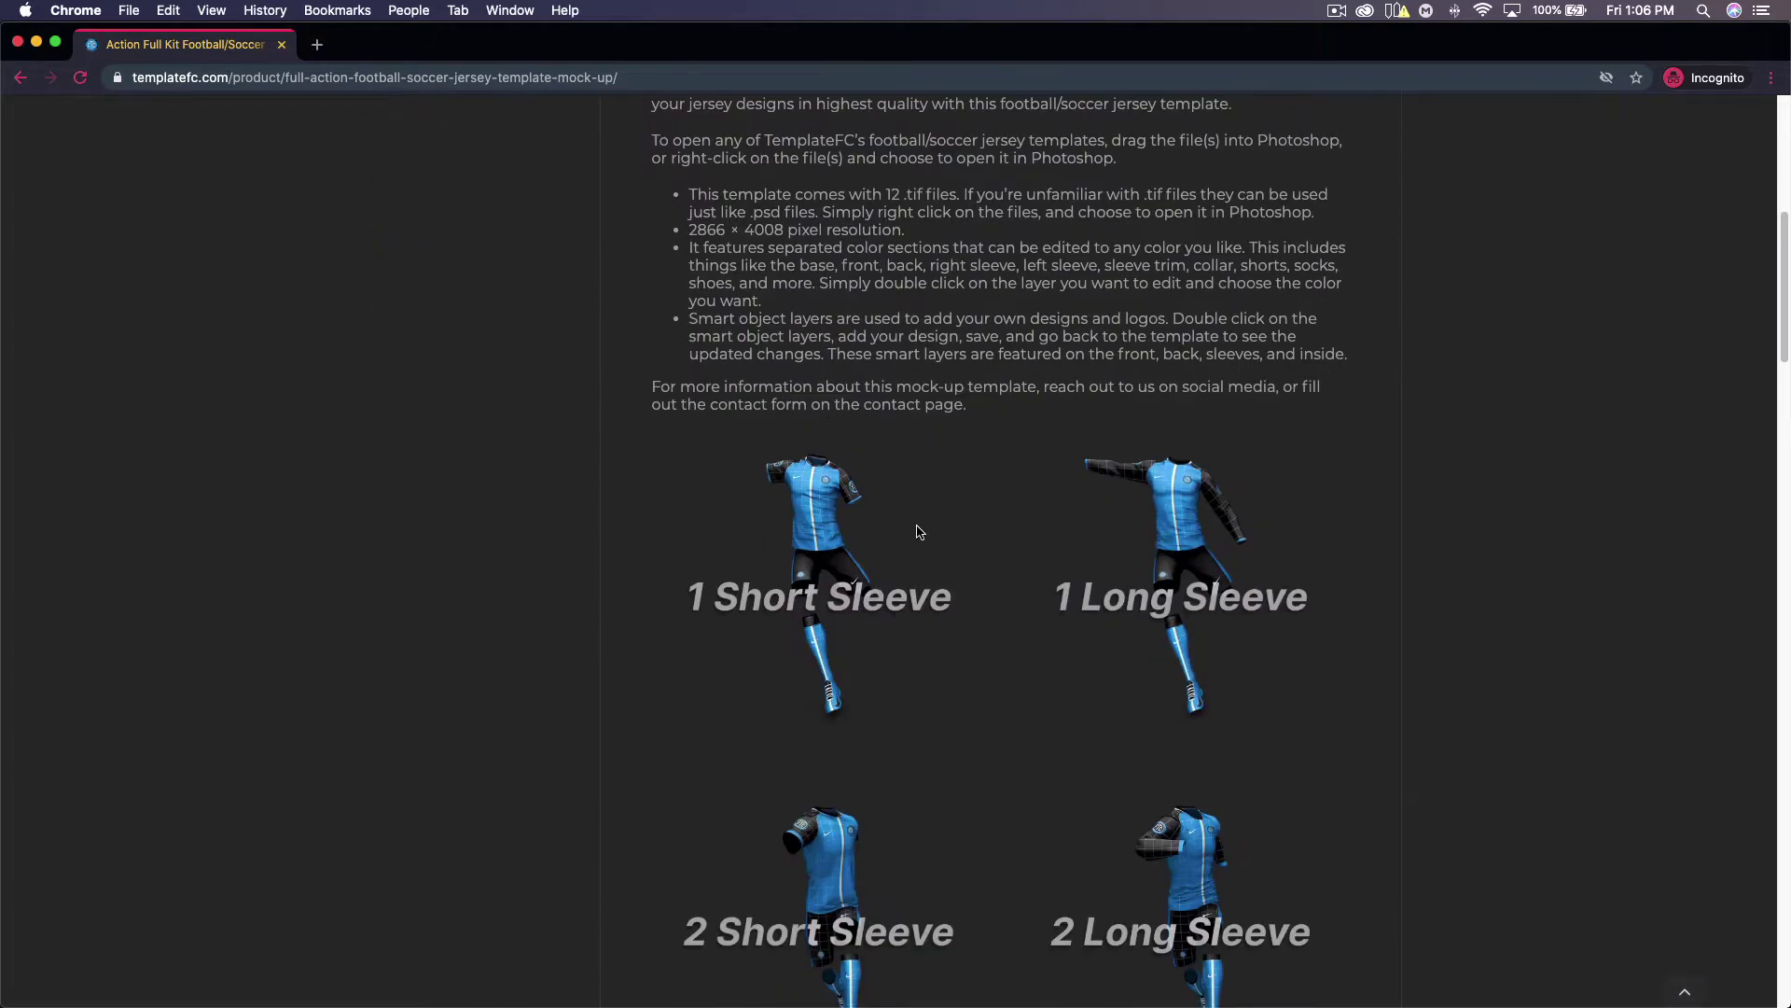
{"action": "scroll", "coordinate": [868, 532], "scroll_direction": "down", "scroll_amount": 10}
{"action": "scroll", "coordinate": [902, 484], "scroll_direction": "down", "scroll_amount": 6}
{"action": "scroll", "coordinate": [964, 722], "scroll_direction": "down", "scroll_amount": 11}
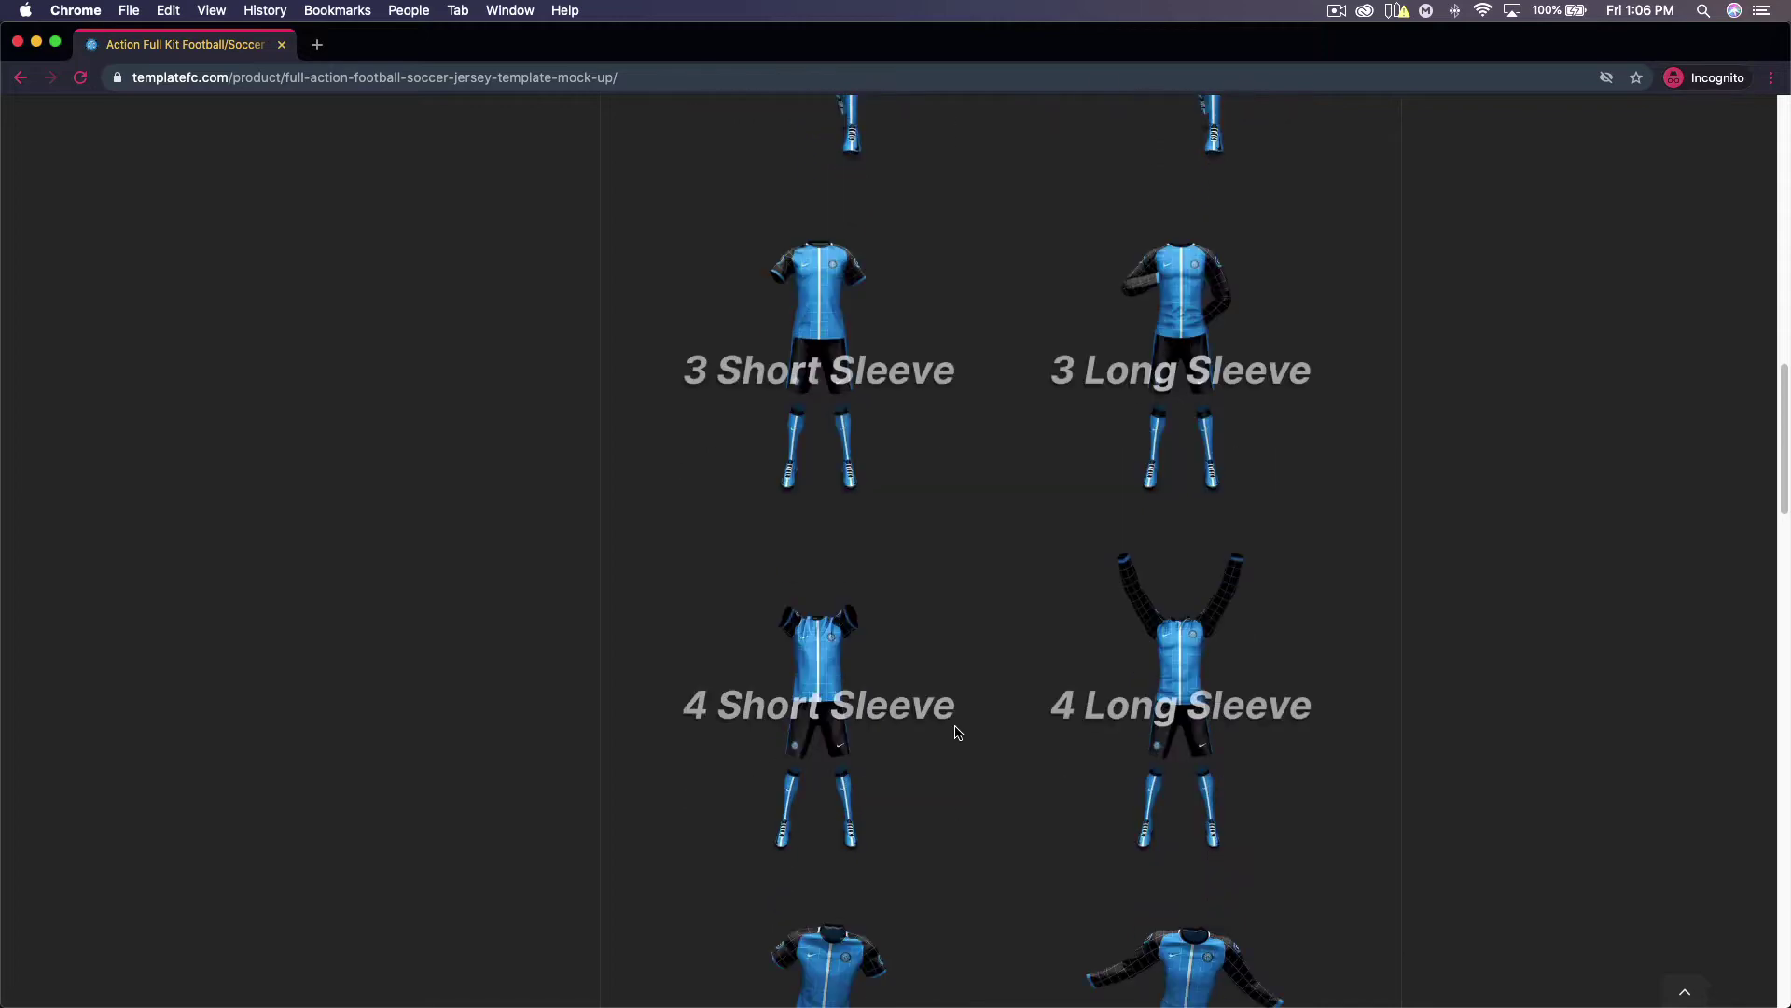
{"action": "scroll", "coordinate": [959, 734], "scroll_direction": "down", "scroll_amount": 3}
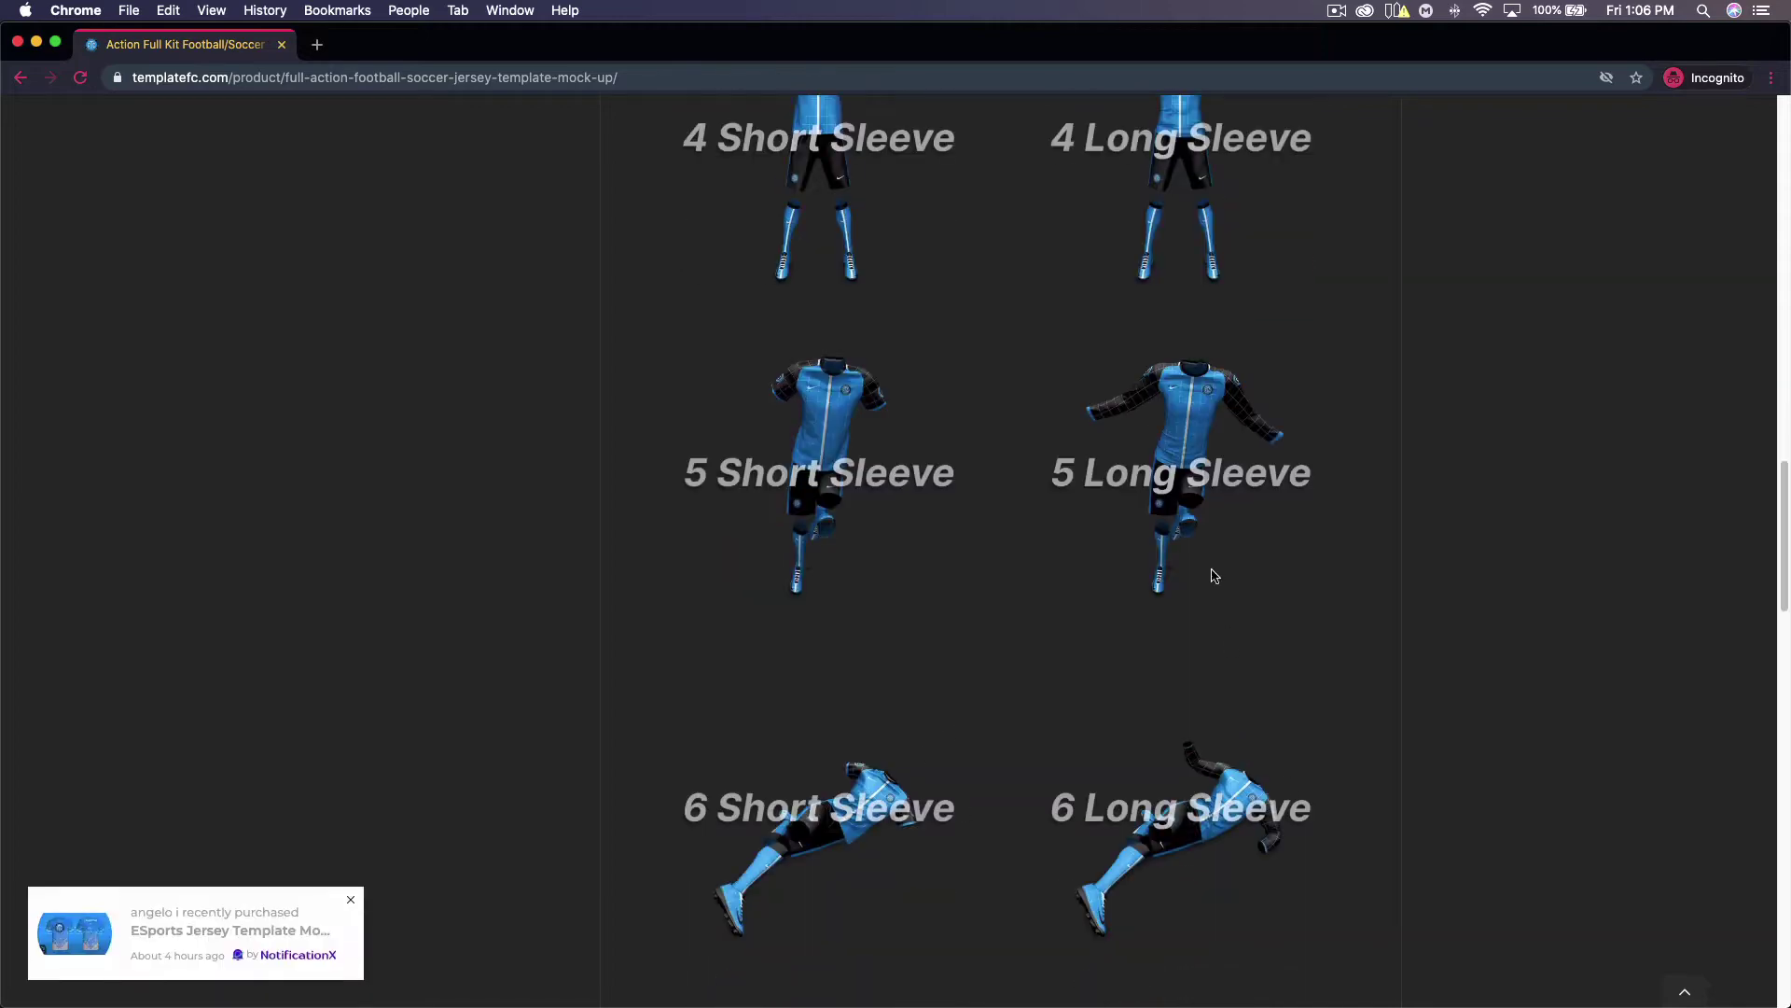
Switch to Finder, open 5-Action Kit.tif and 5-Action Kit-LongSleeve.tif in Adobe Photoshop 2020, and show the long-sleeve document
{"action": "key", "text": "super+Tab"}
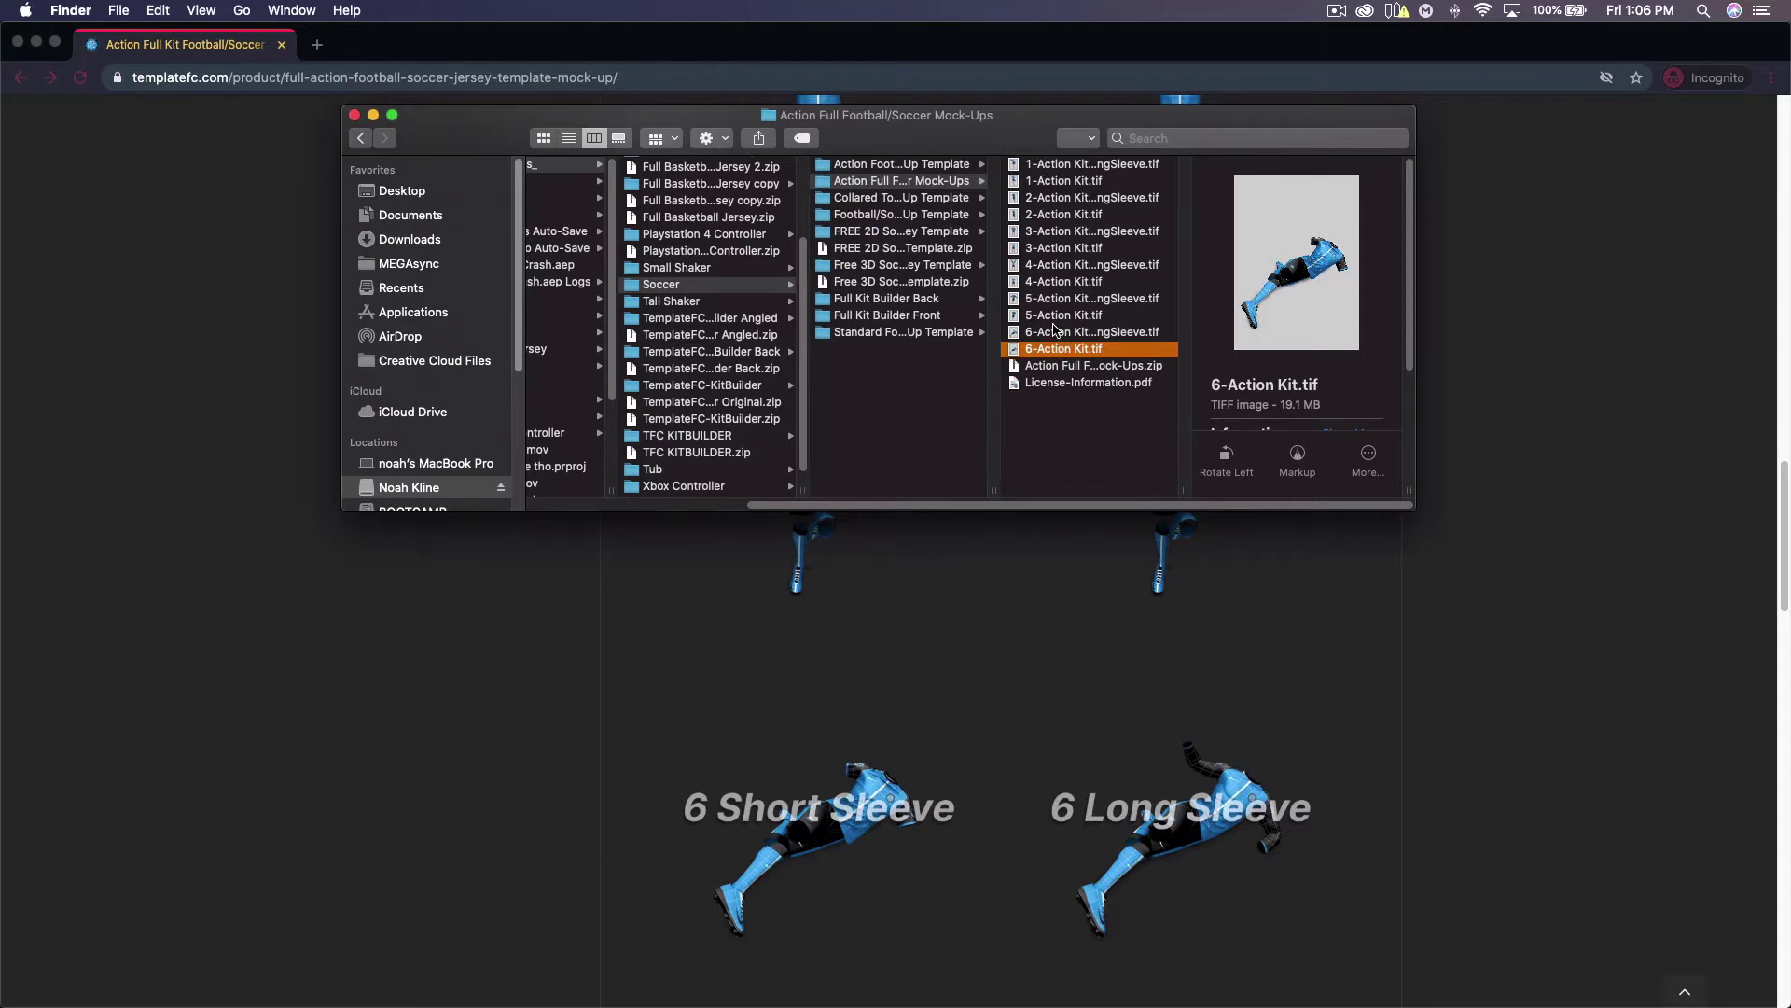
{"action": "left_click", "coordinate": [1054, 316]}
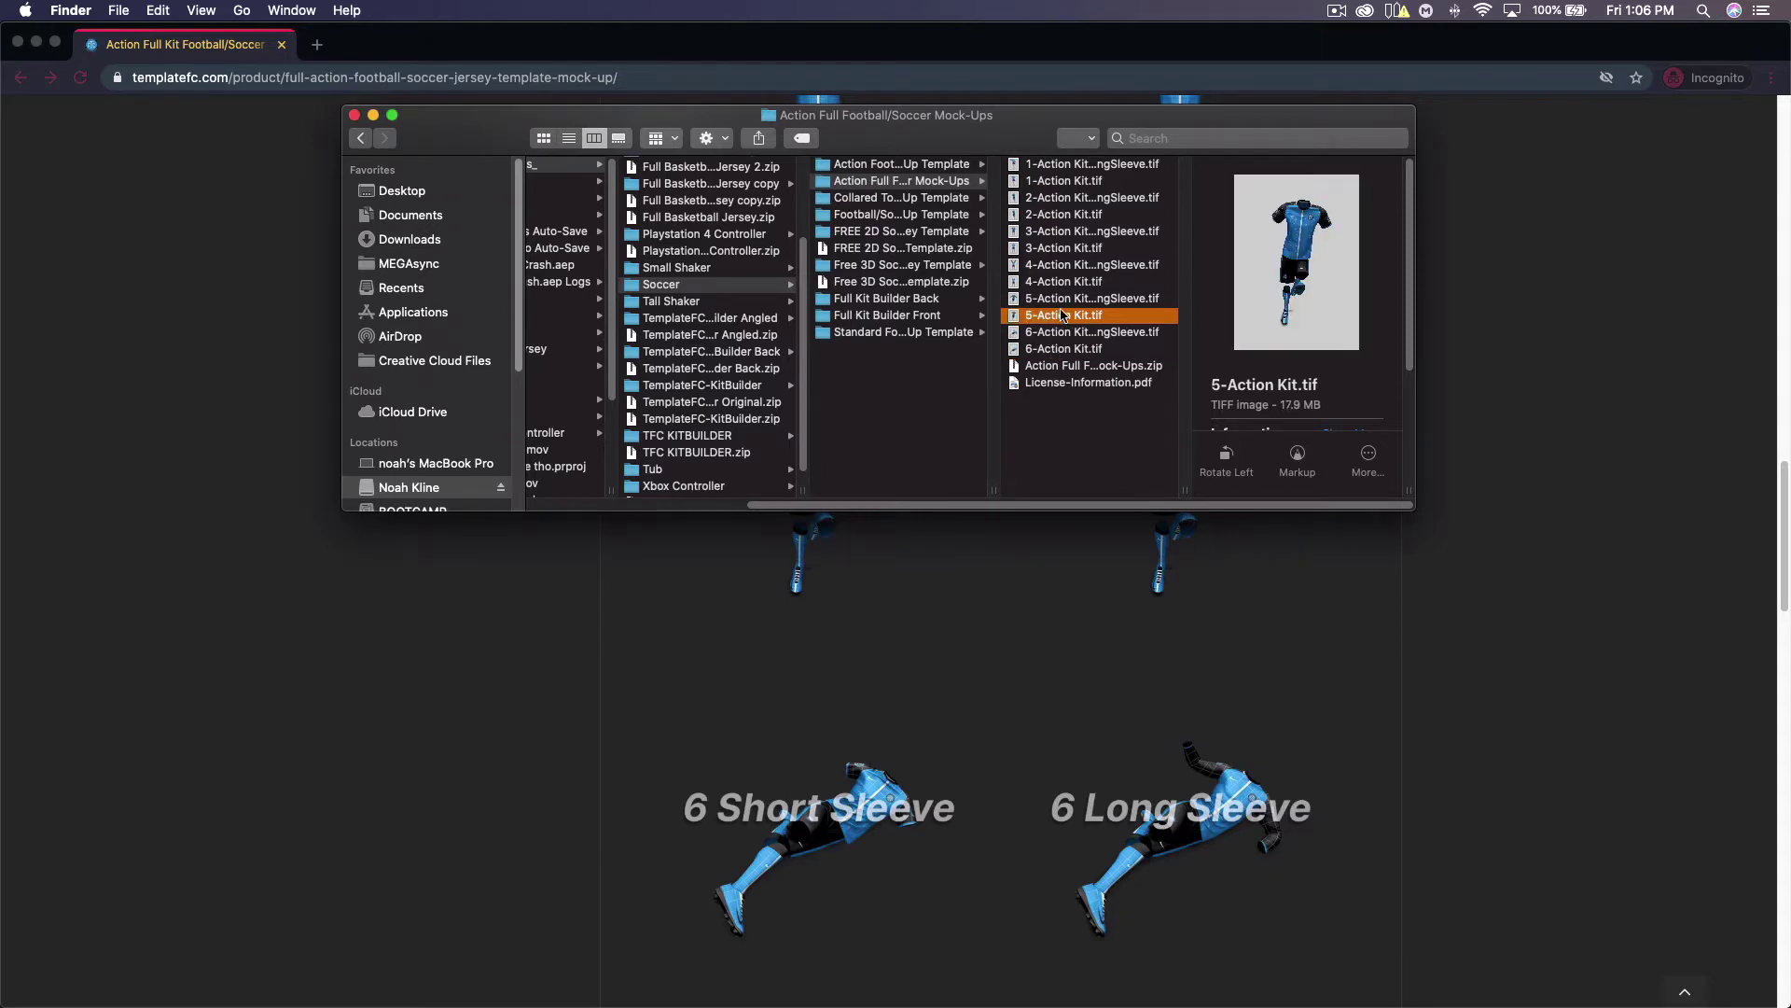
{"action": "key", "text": "shift"}
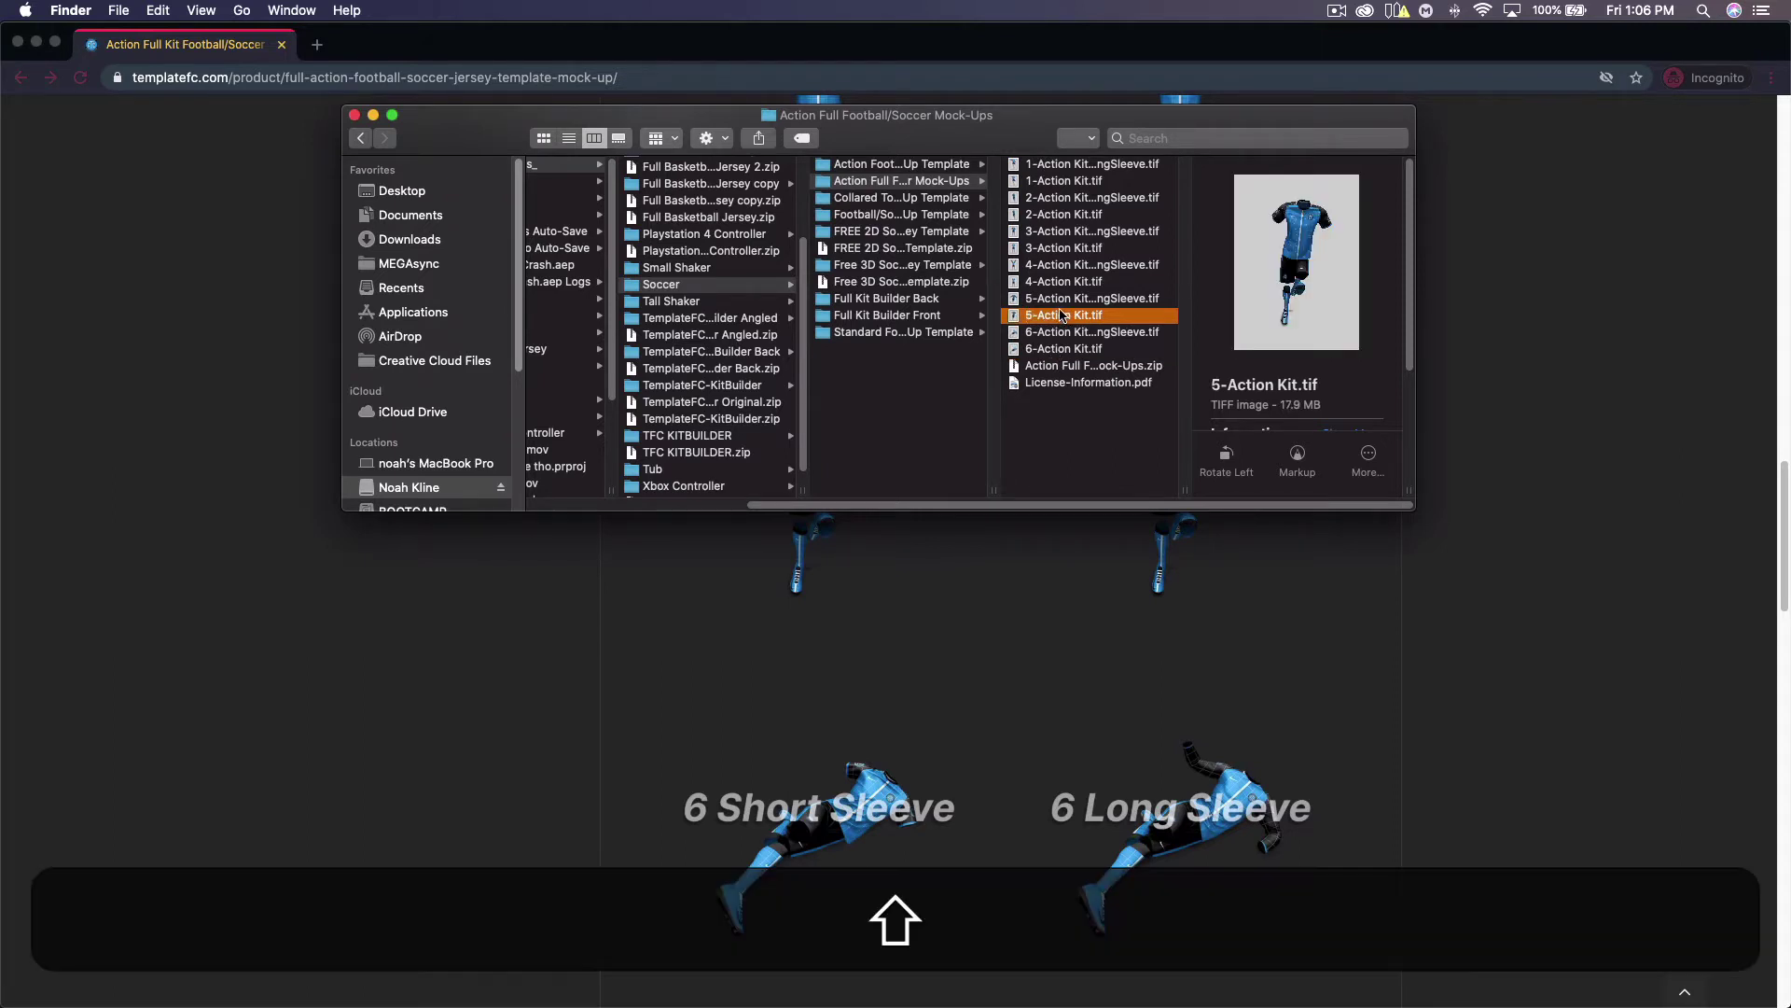
{"action": "left_click", "coordinate": [1059, 299], "text": "shift"}
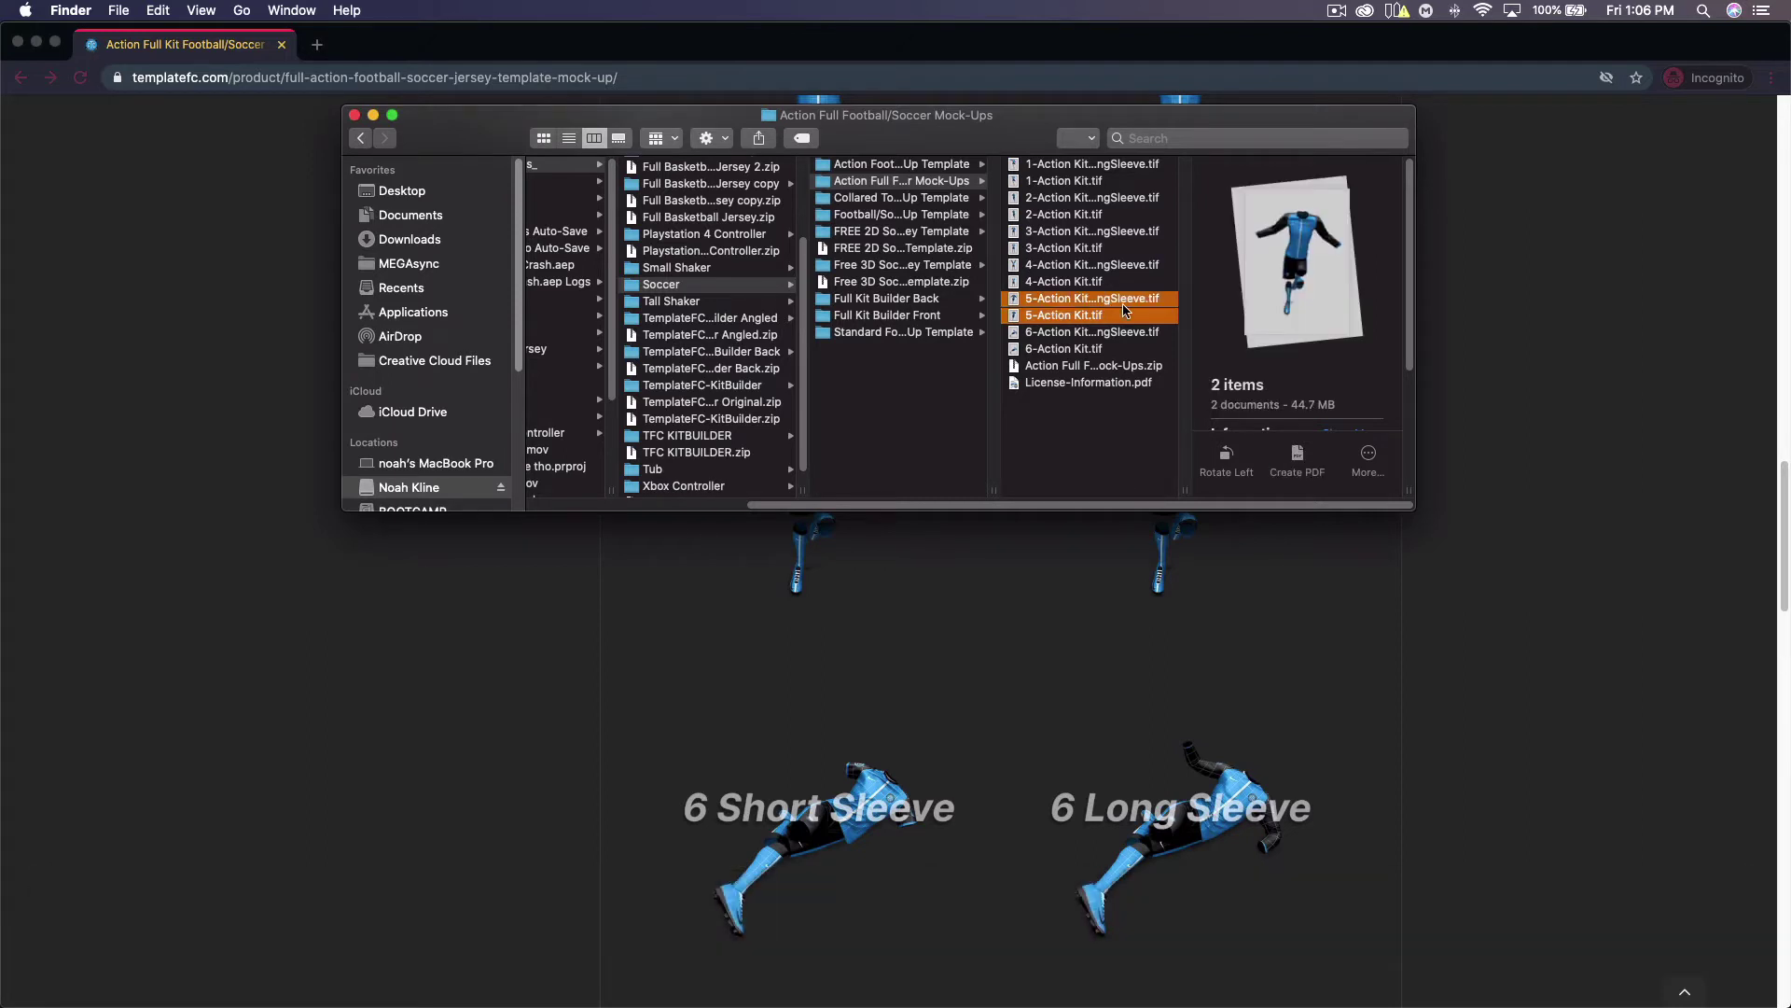
{"action": "right_click", "coordinate": [1050, 306]}
{"action": "mouse_move", "coordinate": [1190, 356]}
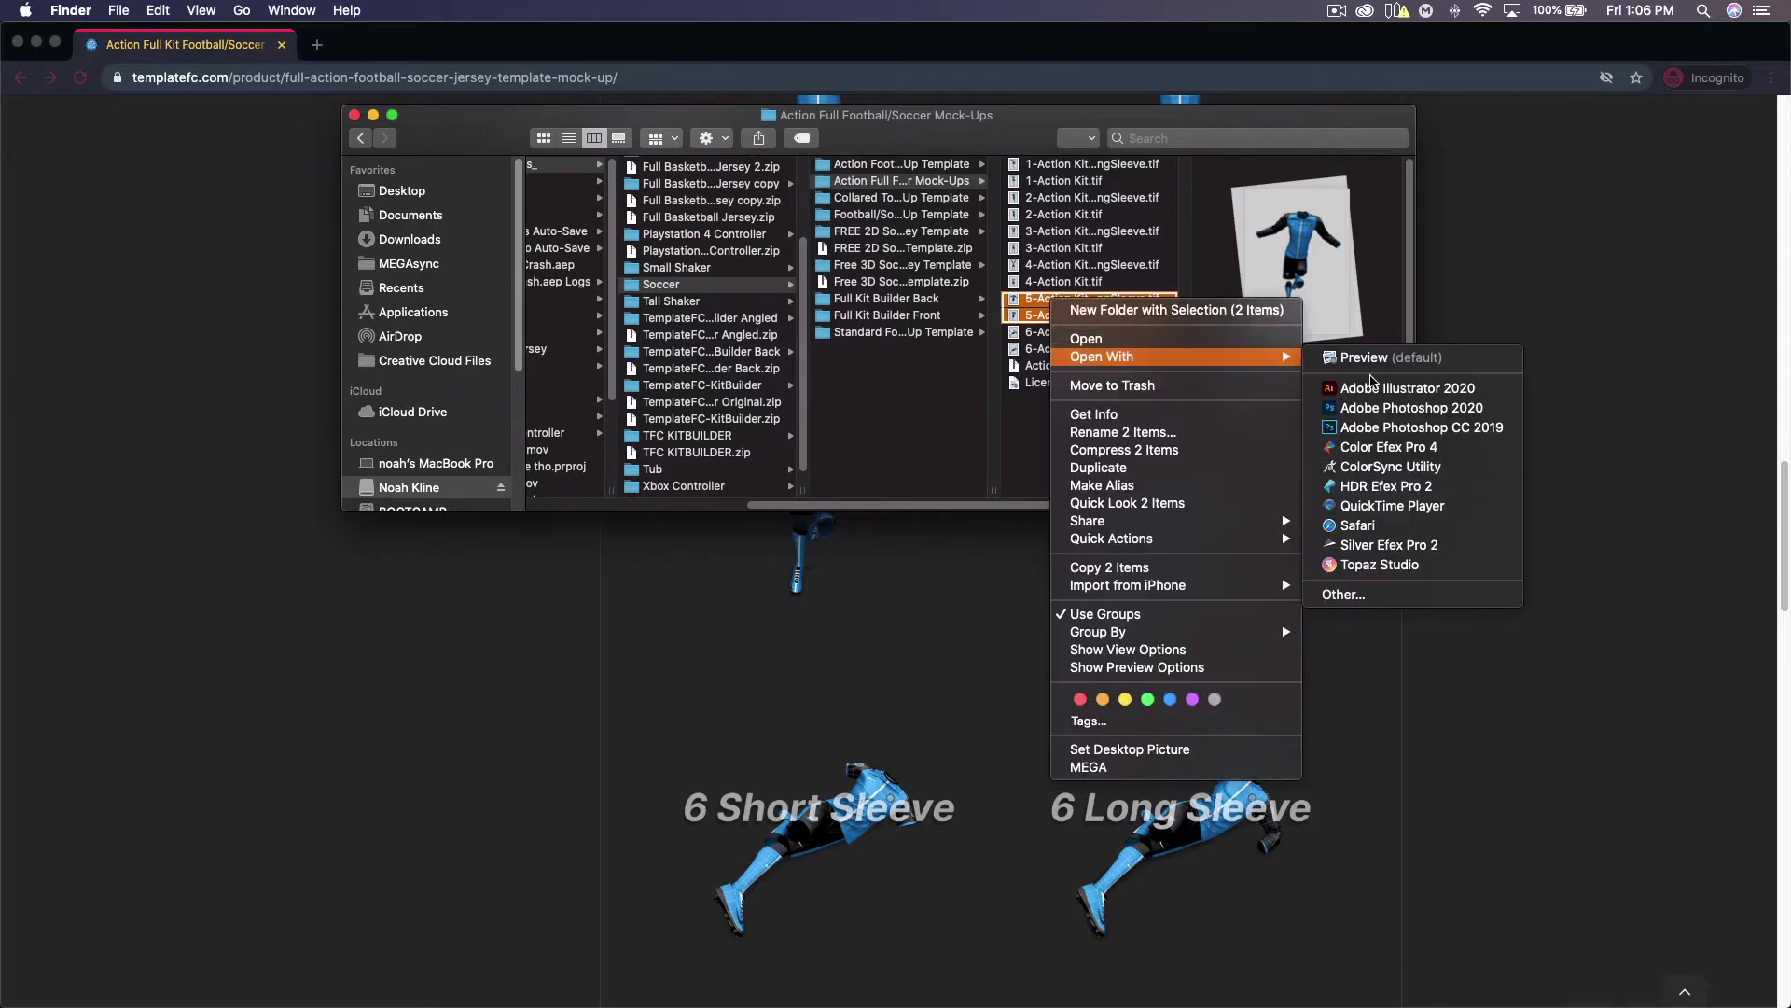
{"action": "left_click", "coordinate": [1399, 408]}
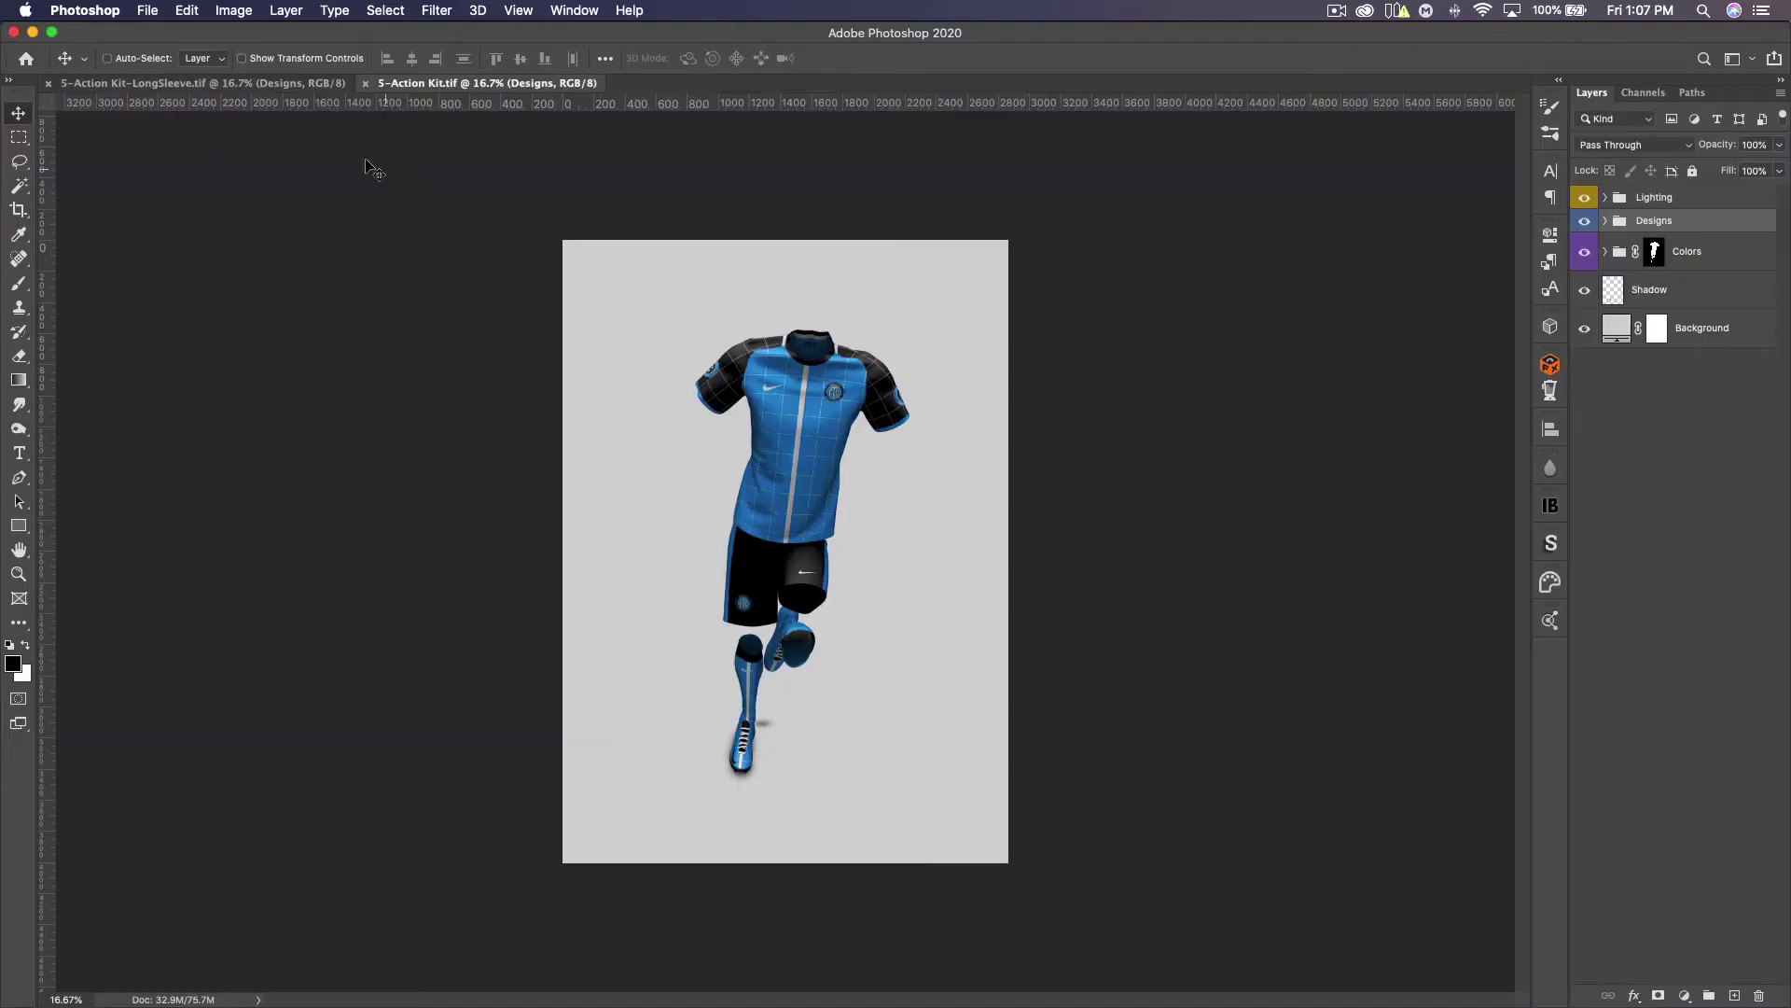
{"action": "left_click", "coordinate": [170, 86]}
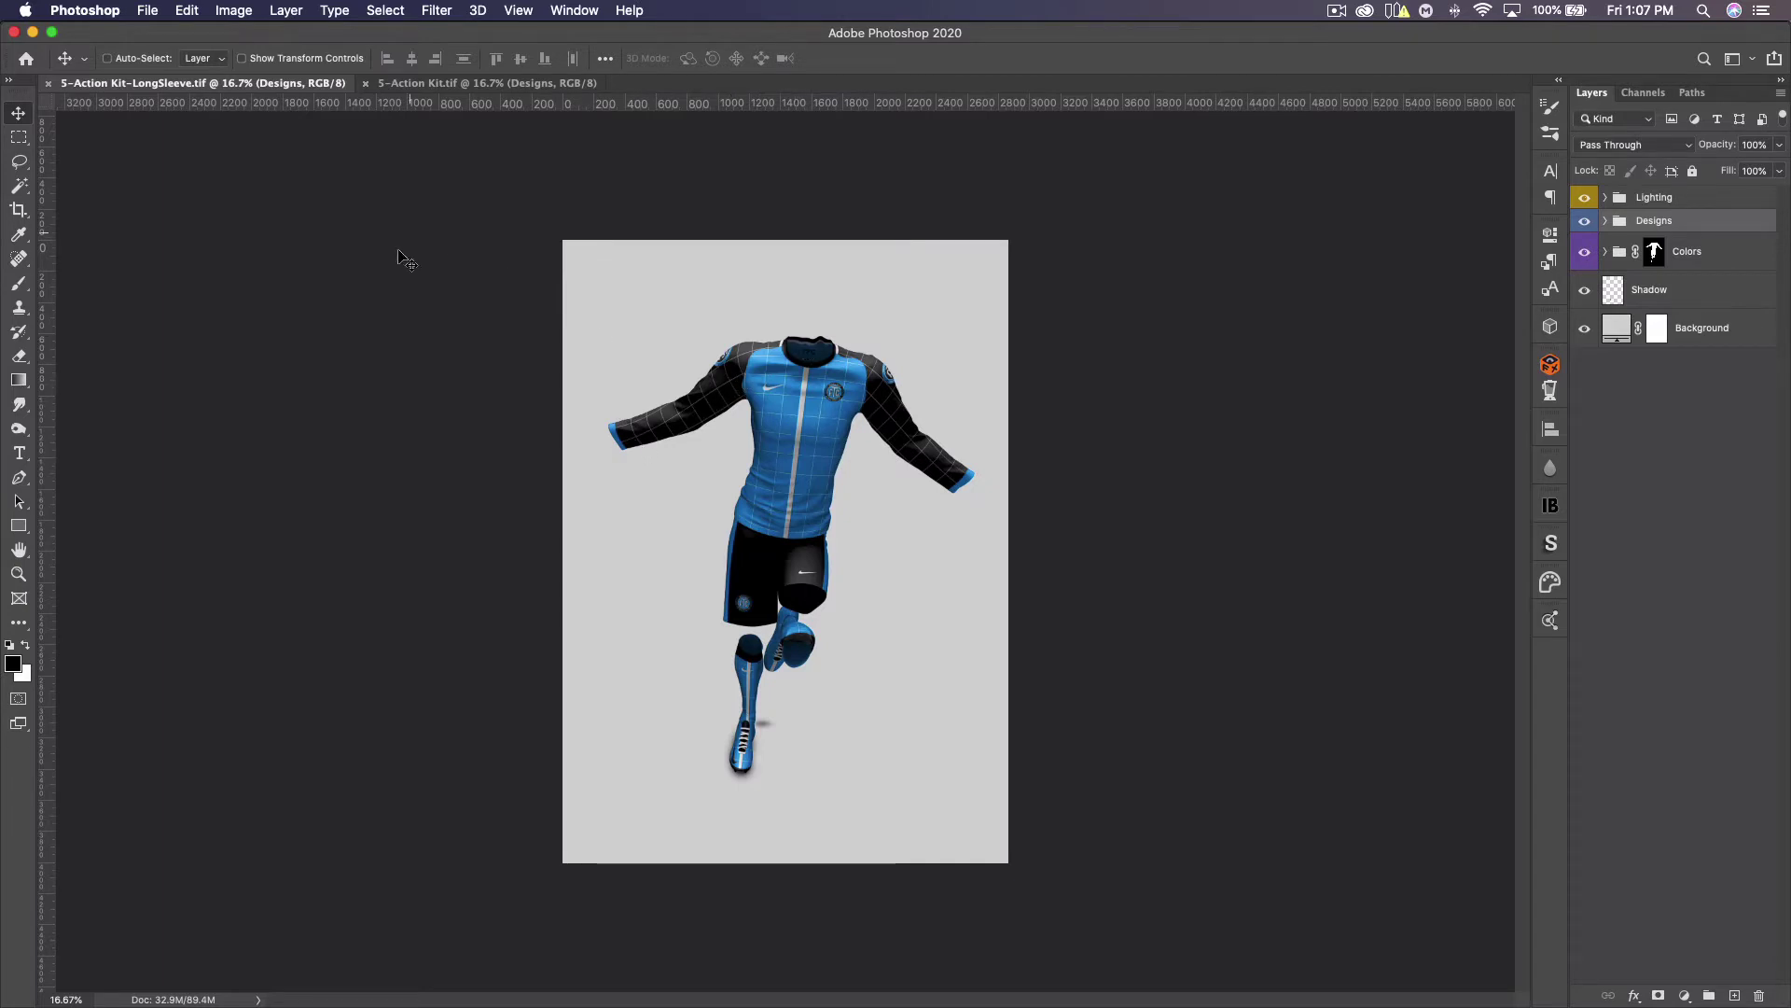
Switch to Finder and open 3-Action Kit-LongSleeve.tif in Adobe Photoshop 2020
{"action": "key", "text": "super+Tab"}
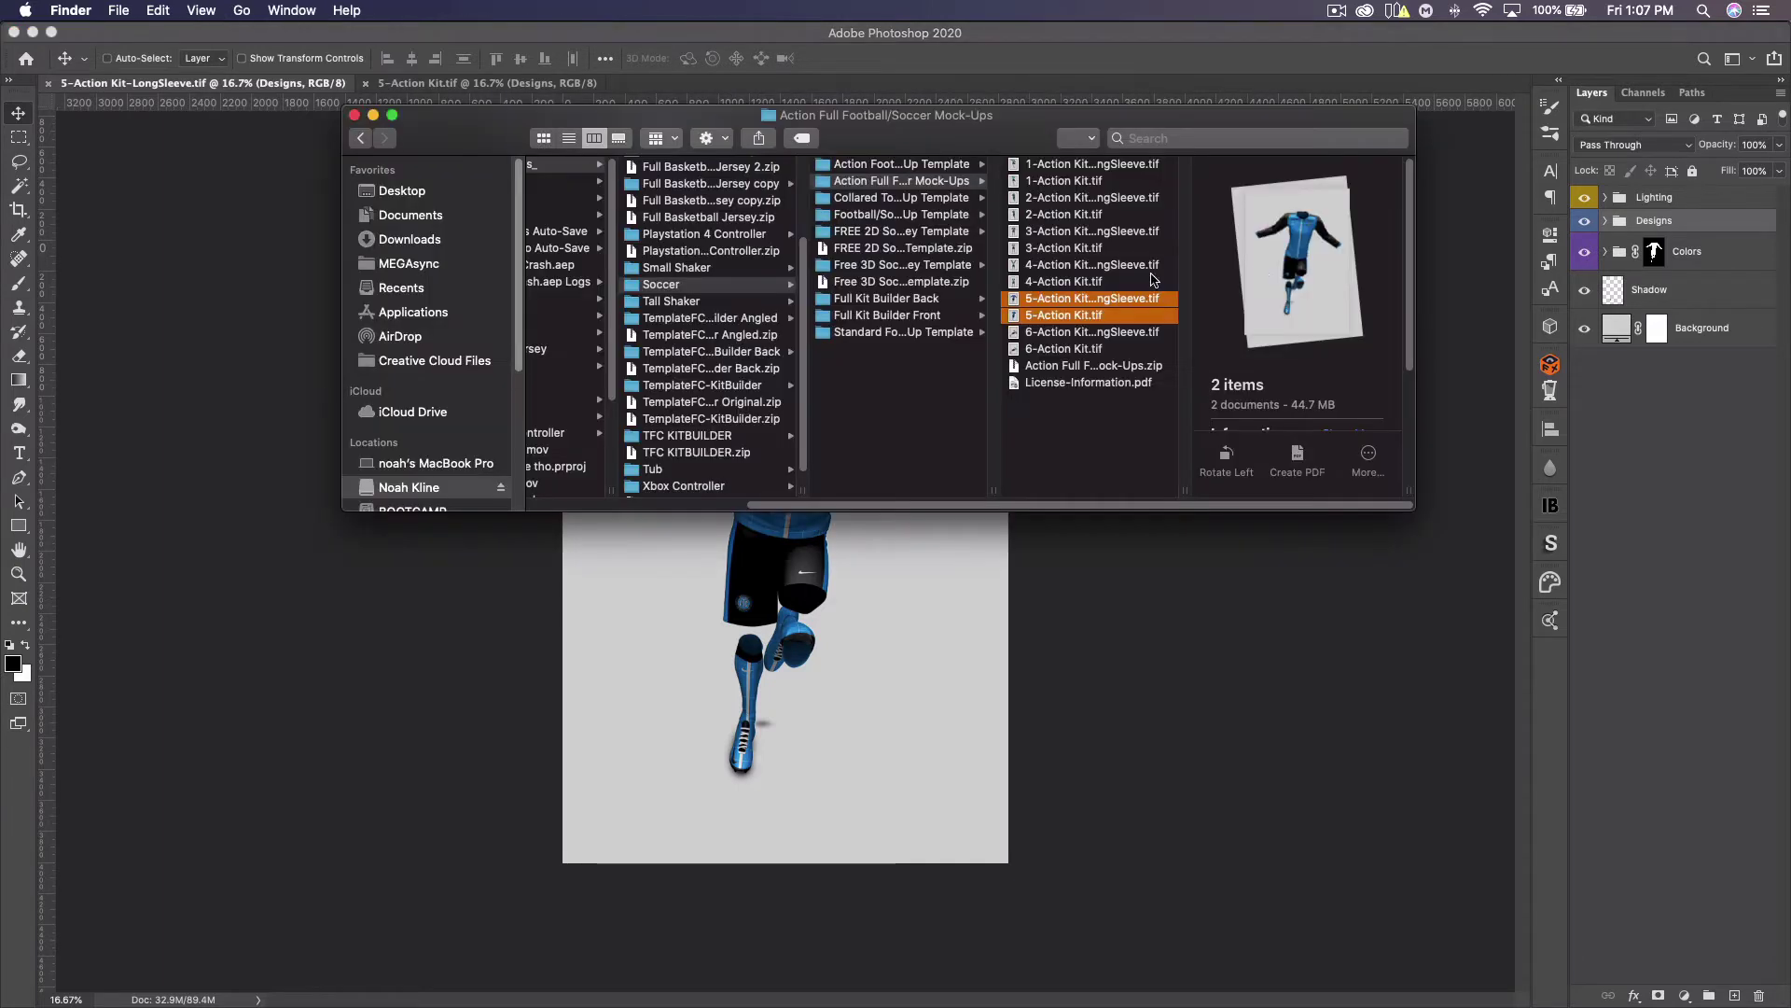
{"action": "left_click", "coordinate": [1057, 261]}
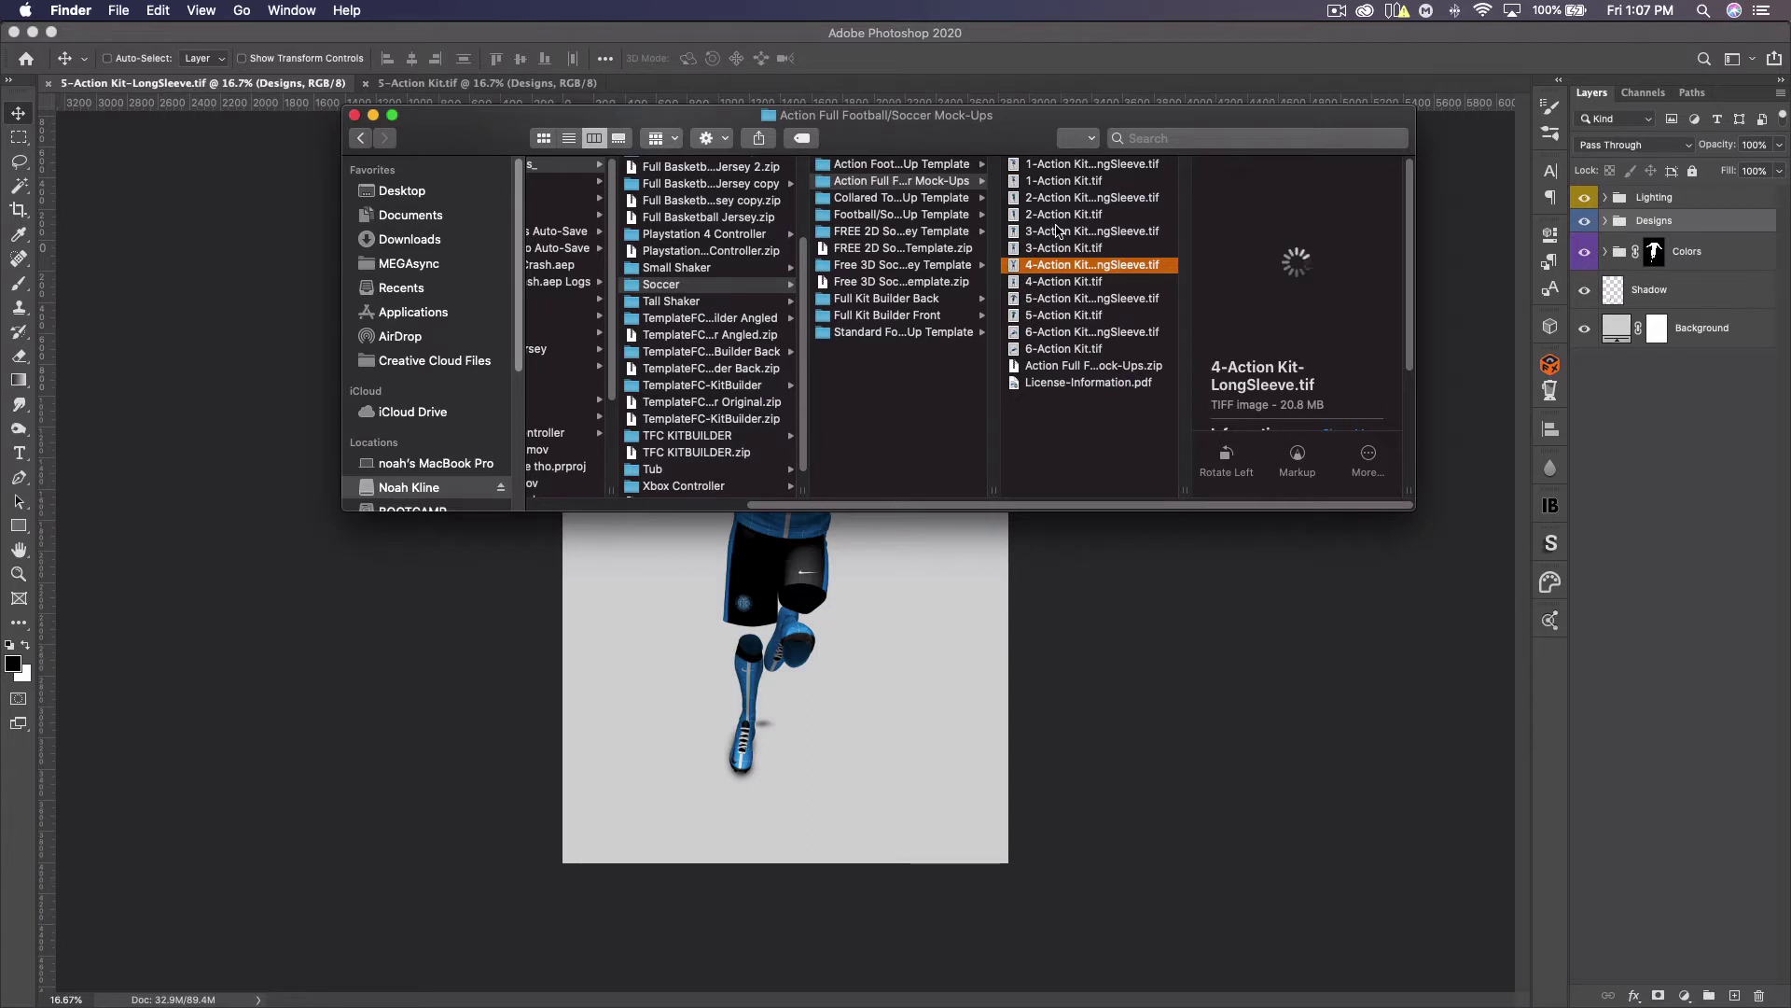
{"action": "left_click", "coordinate": [1058, 232]}
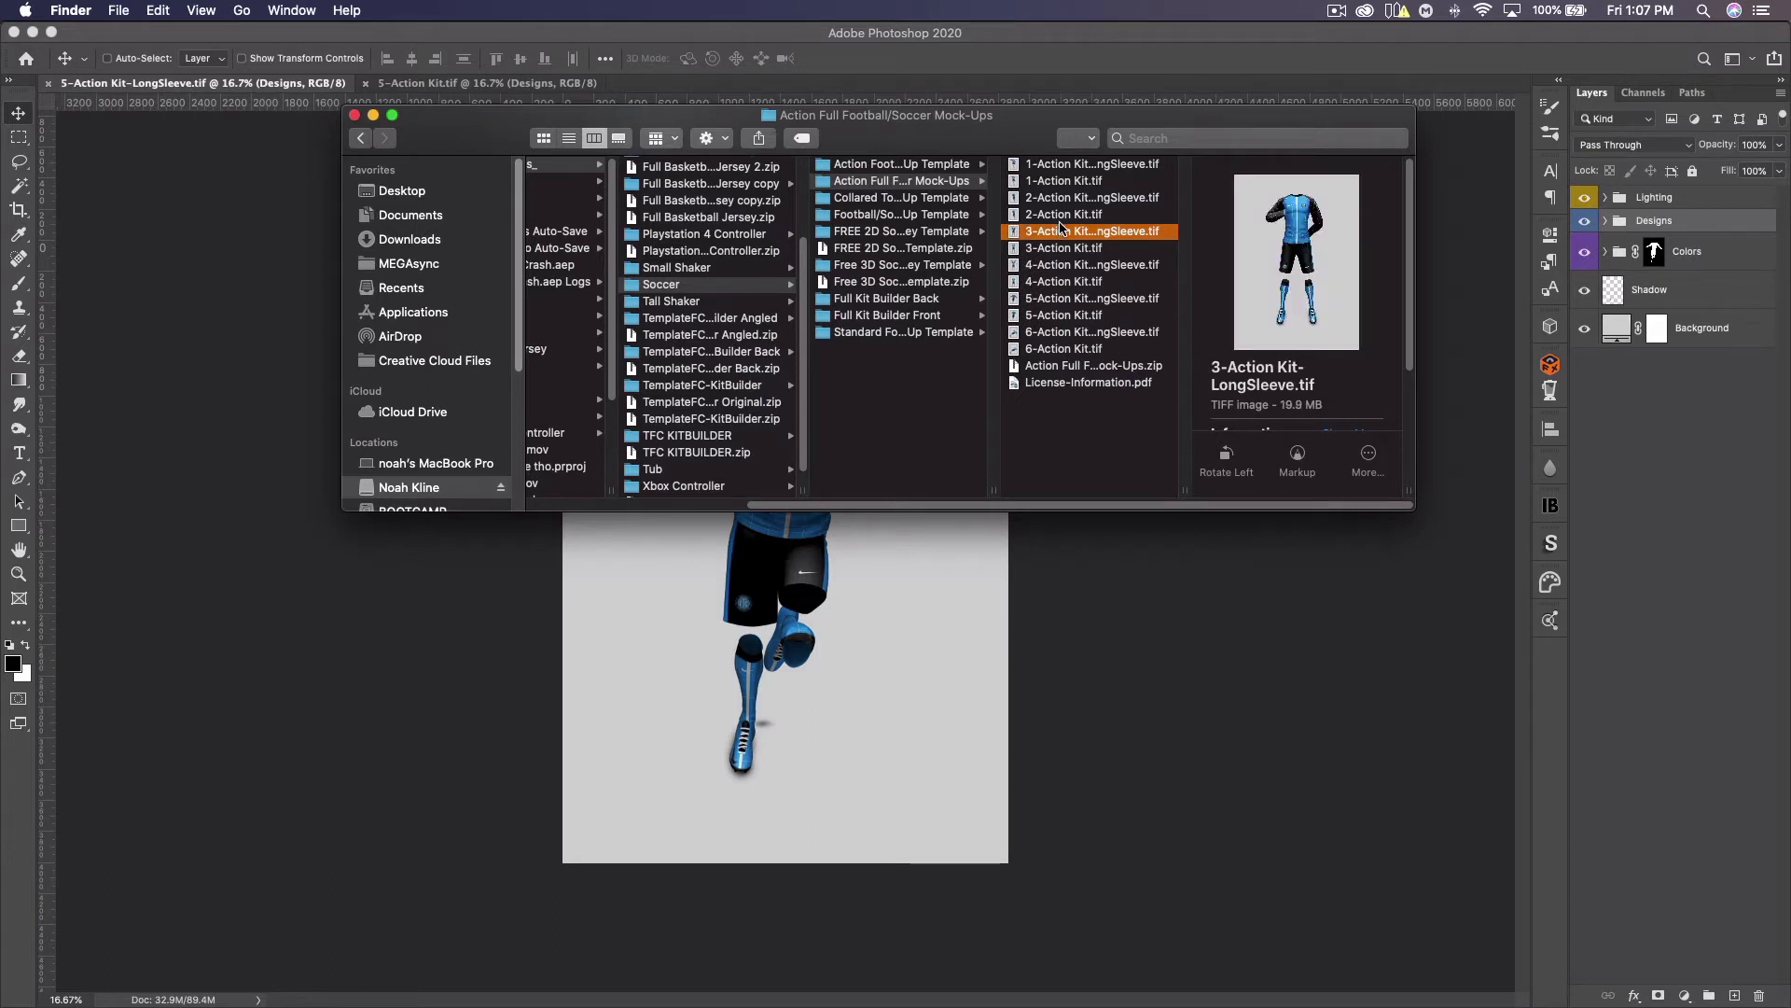
{"action": "right_click", "coordinate": [1060, 227]}
{"action": "mouse_move", "coordinate": [1313, 264]}
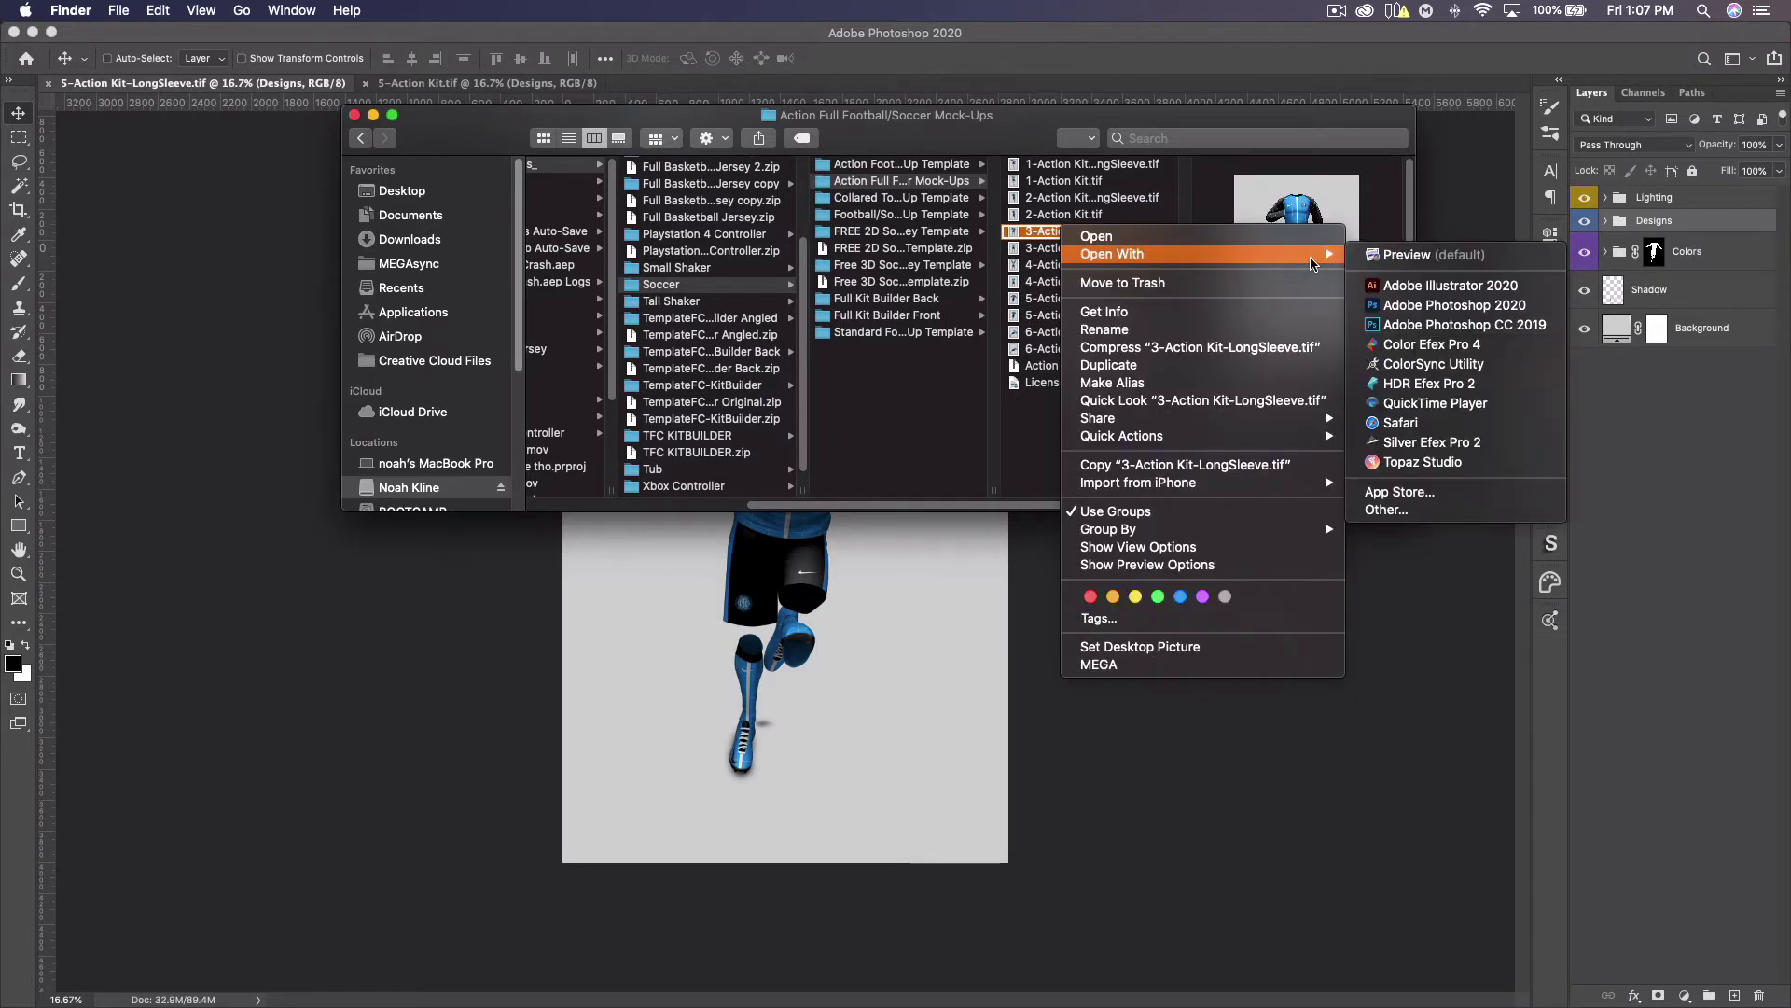
{"action": "left_click", "coordinate": [1432, 305]}
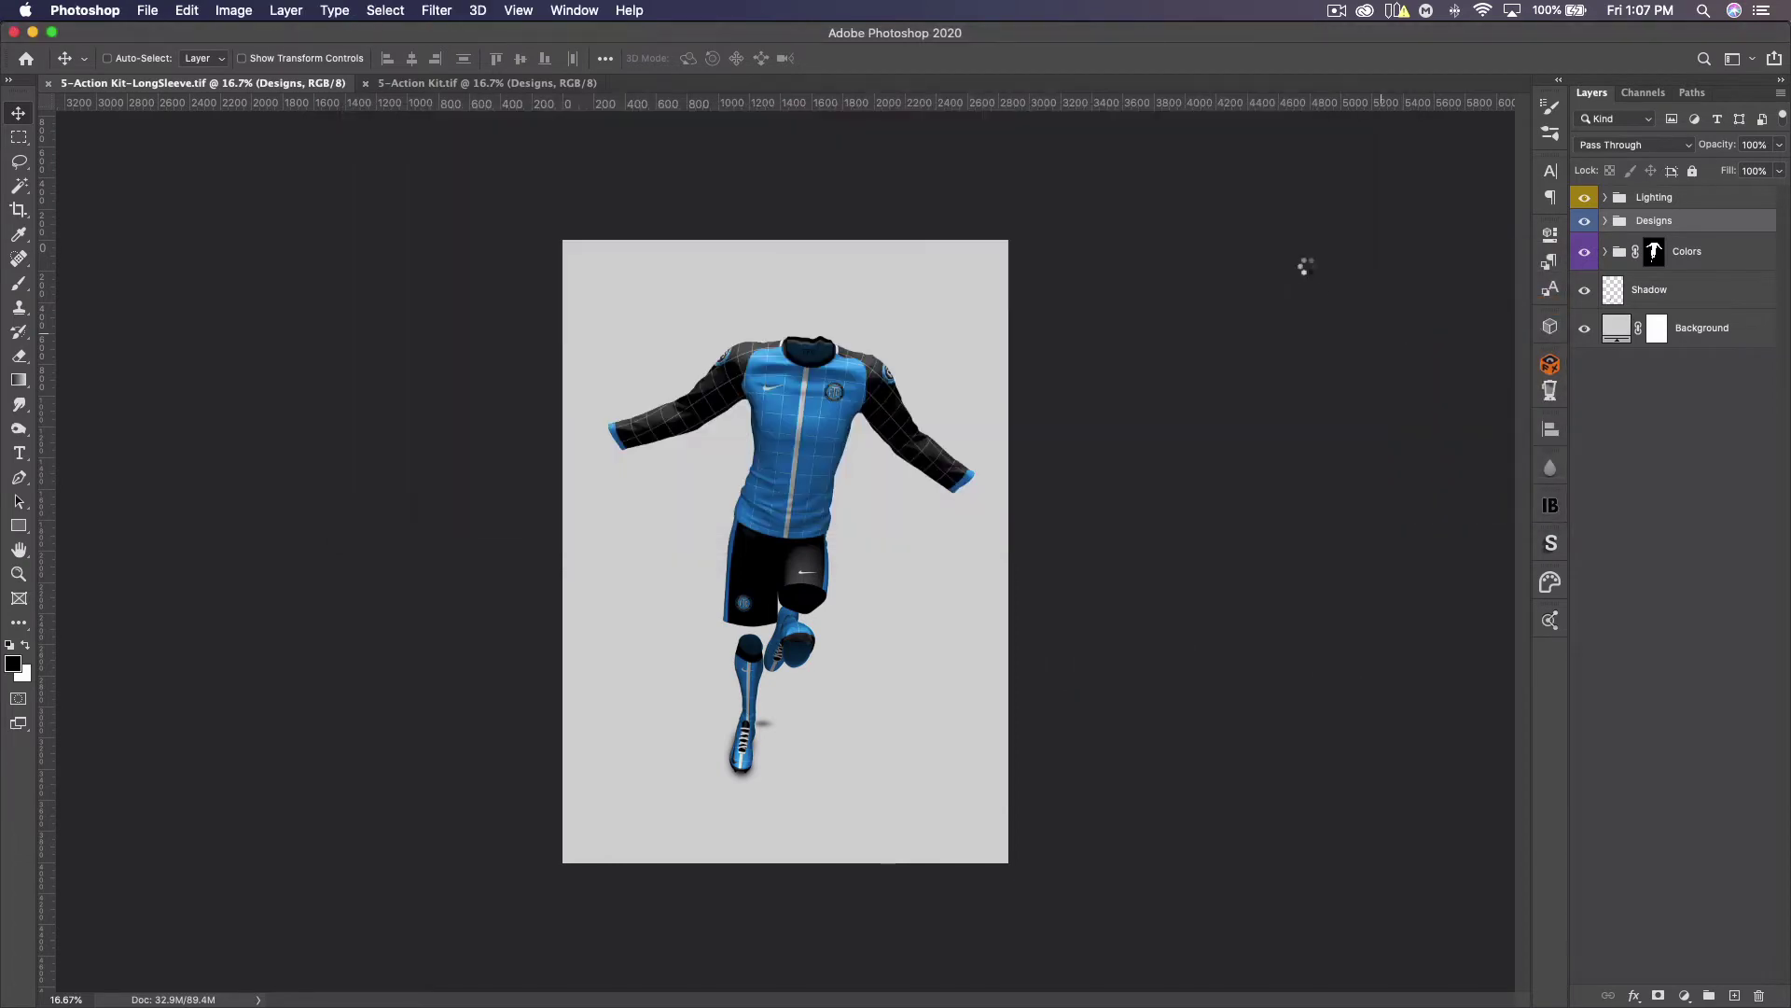
Check the right upper sleeve and Right Lower Arm layers in the Designs group by toggling their visibility, and close the file without saving
{"action": "left_click", "coordinate": [1606, 221]}
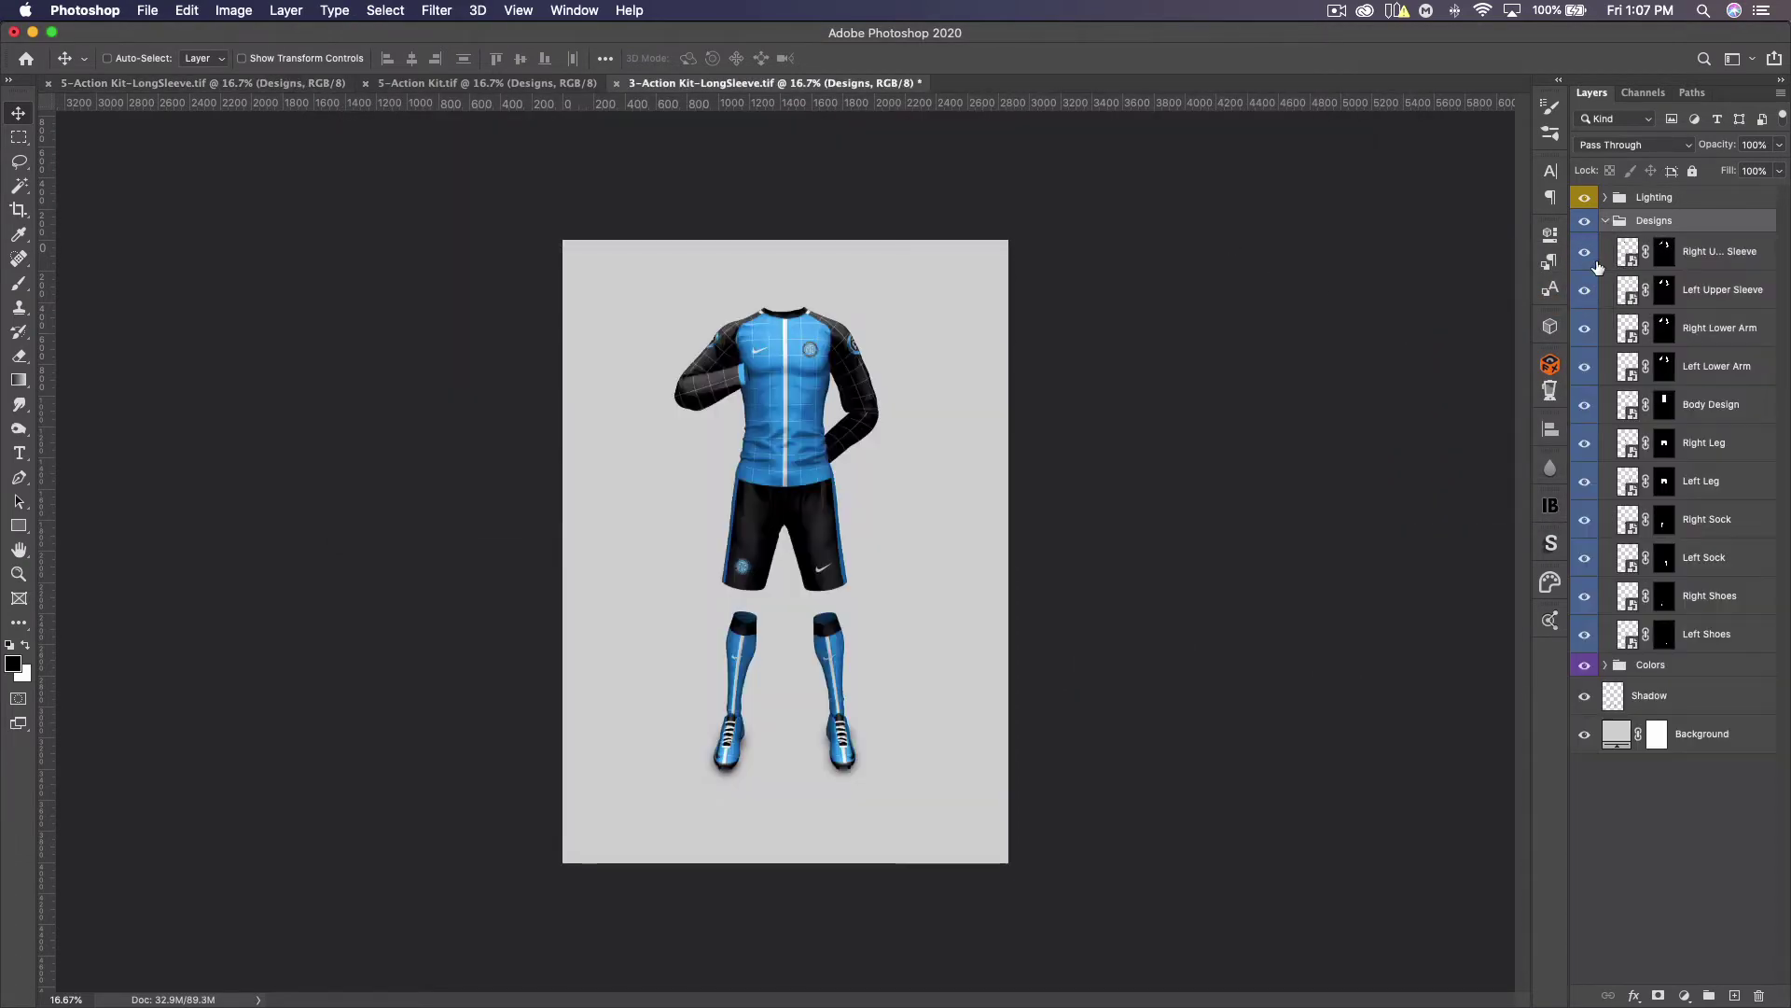
{"action": "left_click", "coordinate": [1584, 252]}
{"action": "left_click", "coordinate": [1584, 252]}
{"action": "left_click", "coordinate": [1584, 328]}
{"action": "left_click", "coordinate": [1584, 329]}
{"action": "left_click", "coordinate": [614, 84]}
{"action": "left_click", "coordinate": [849, 344]}
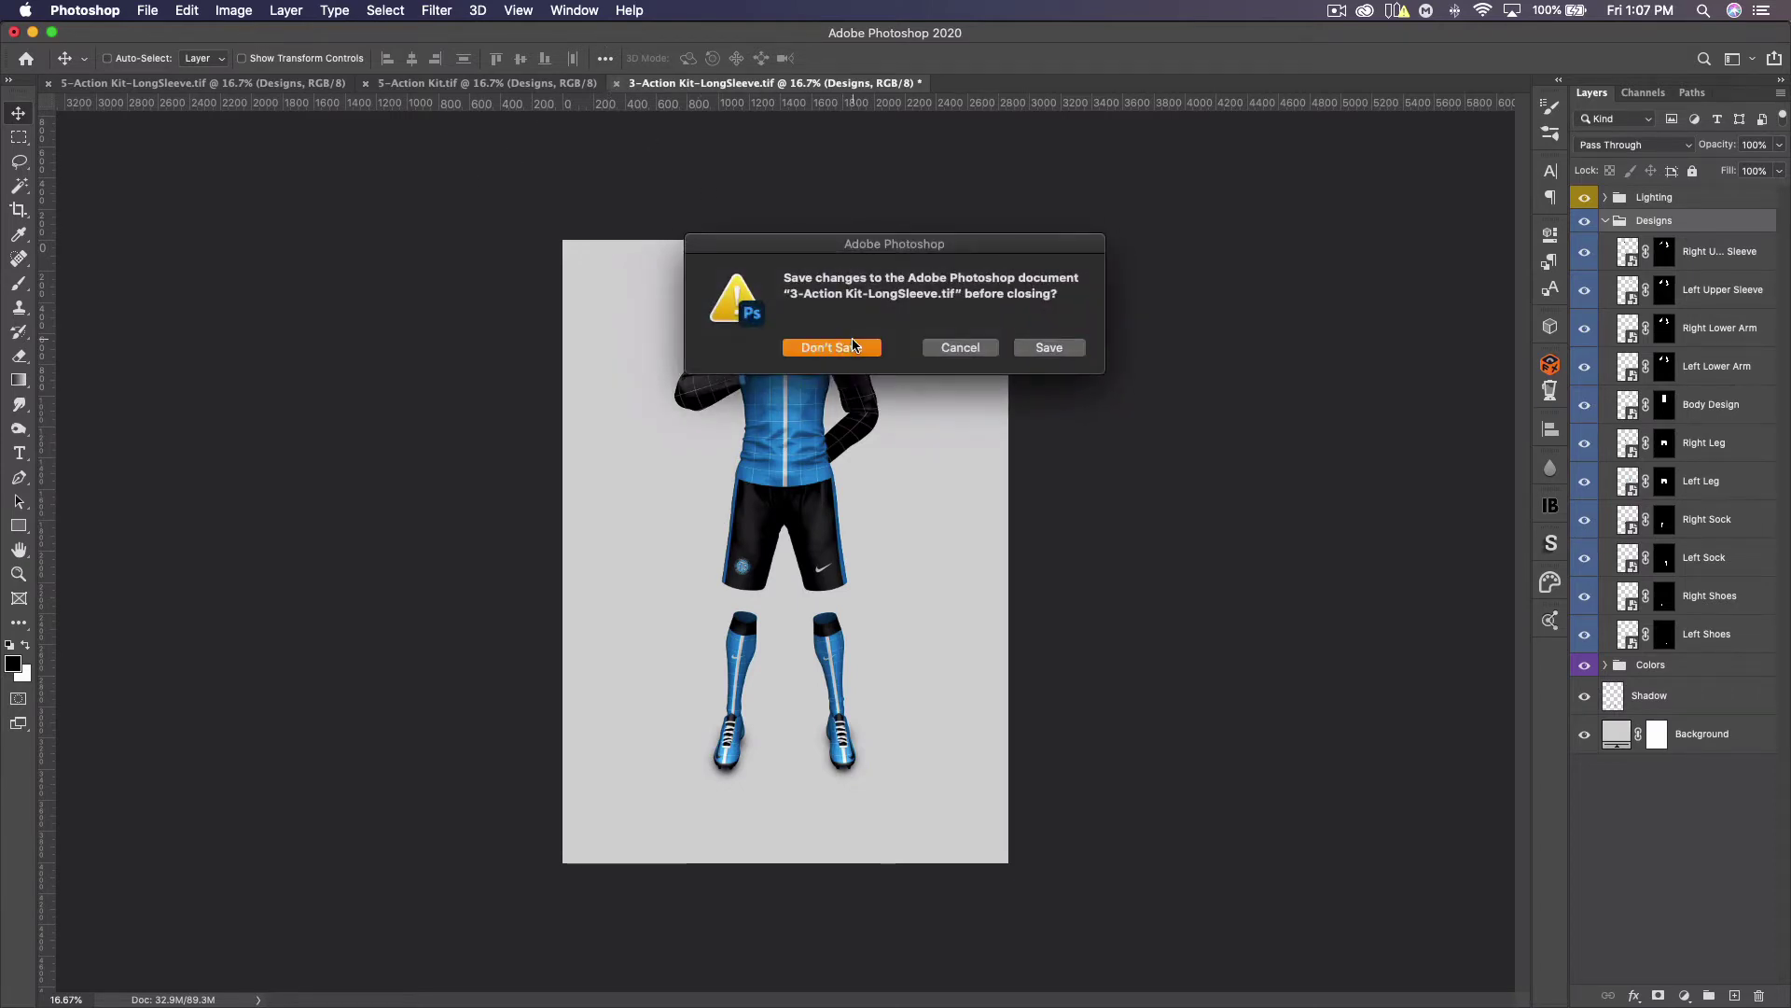
Compare the short-sleeve and long-sleeve versions of the 5-Action Kit template by alternating between the two documents
{"action": "left_click", "coordinate": [439, 84]}
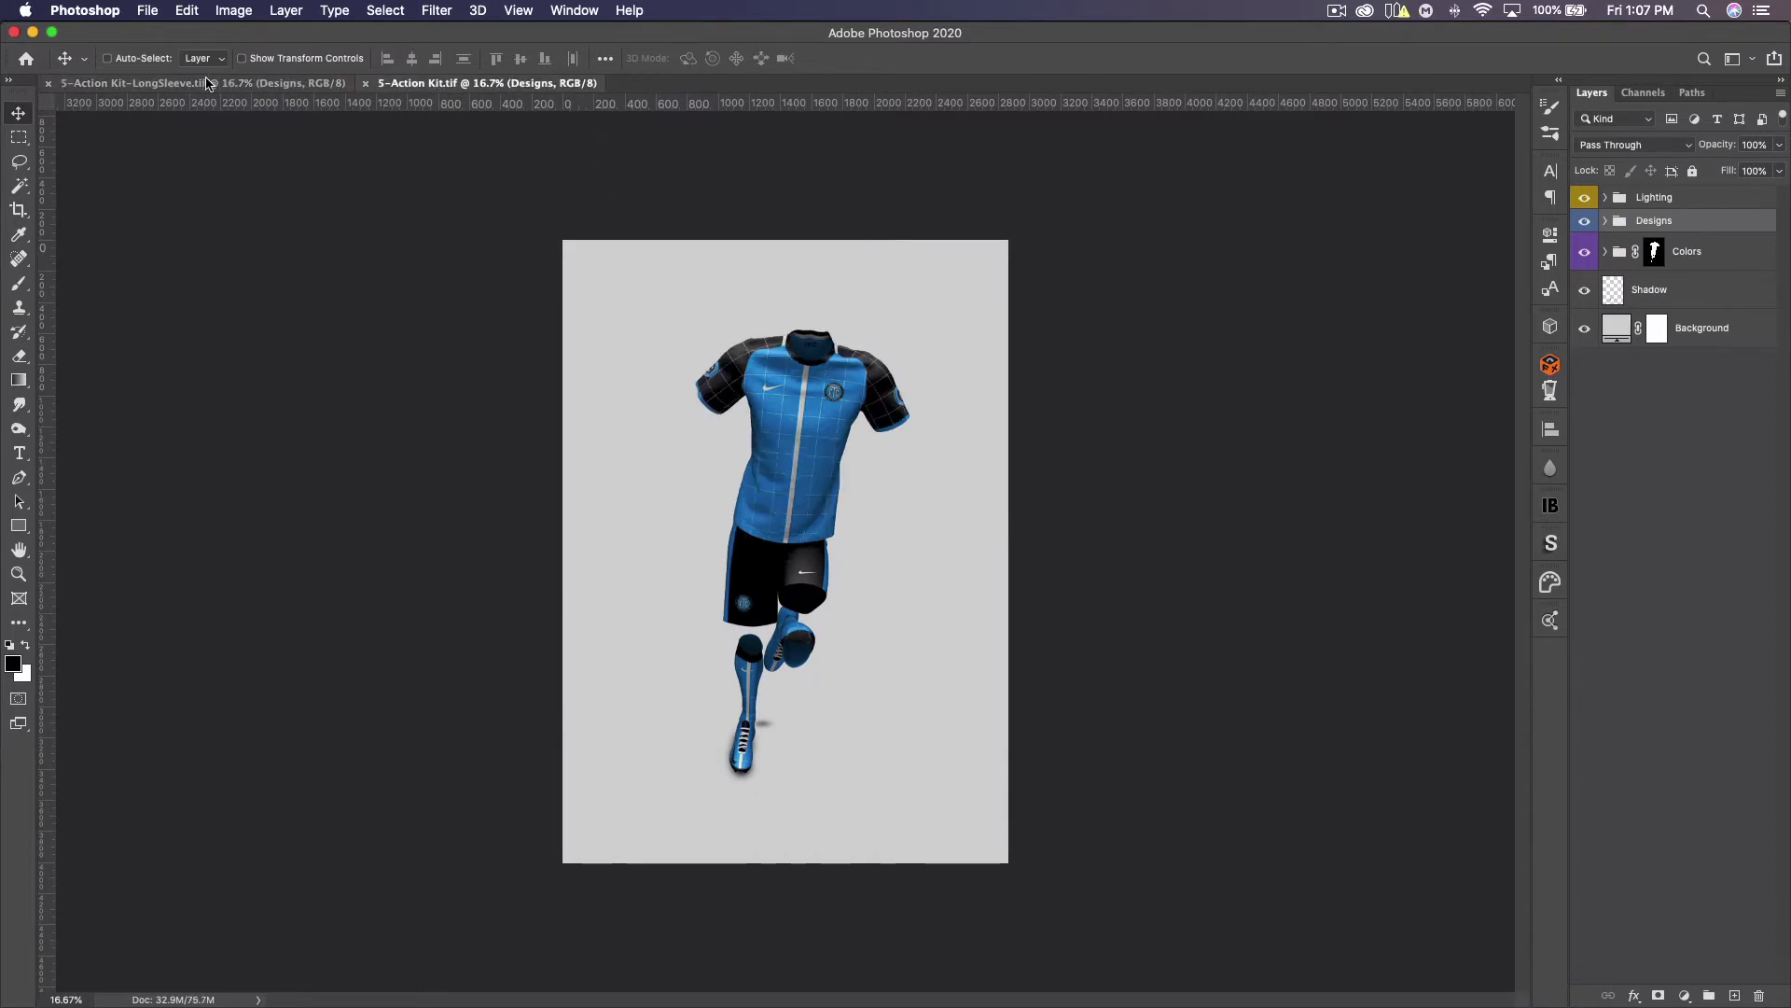
{"action": "left_click", "coordinate": [247, 84]}
{"action": "left_click", "coordinate": [448, 84]}
{"action": "left_click", "coordinate": [197, 84]}
{"action": "left_click", "coordinate": [382, 83]}
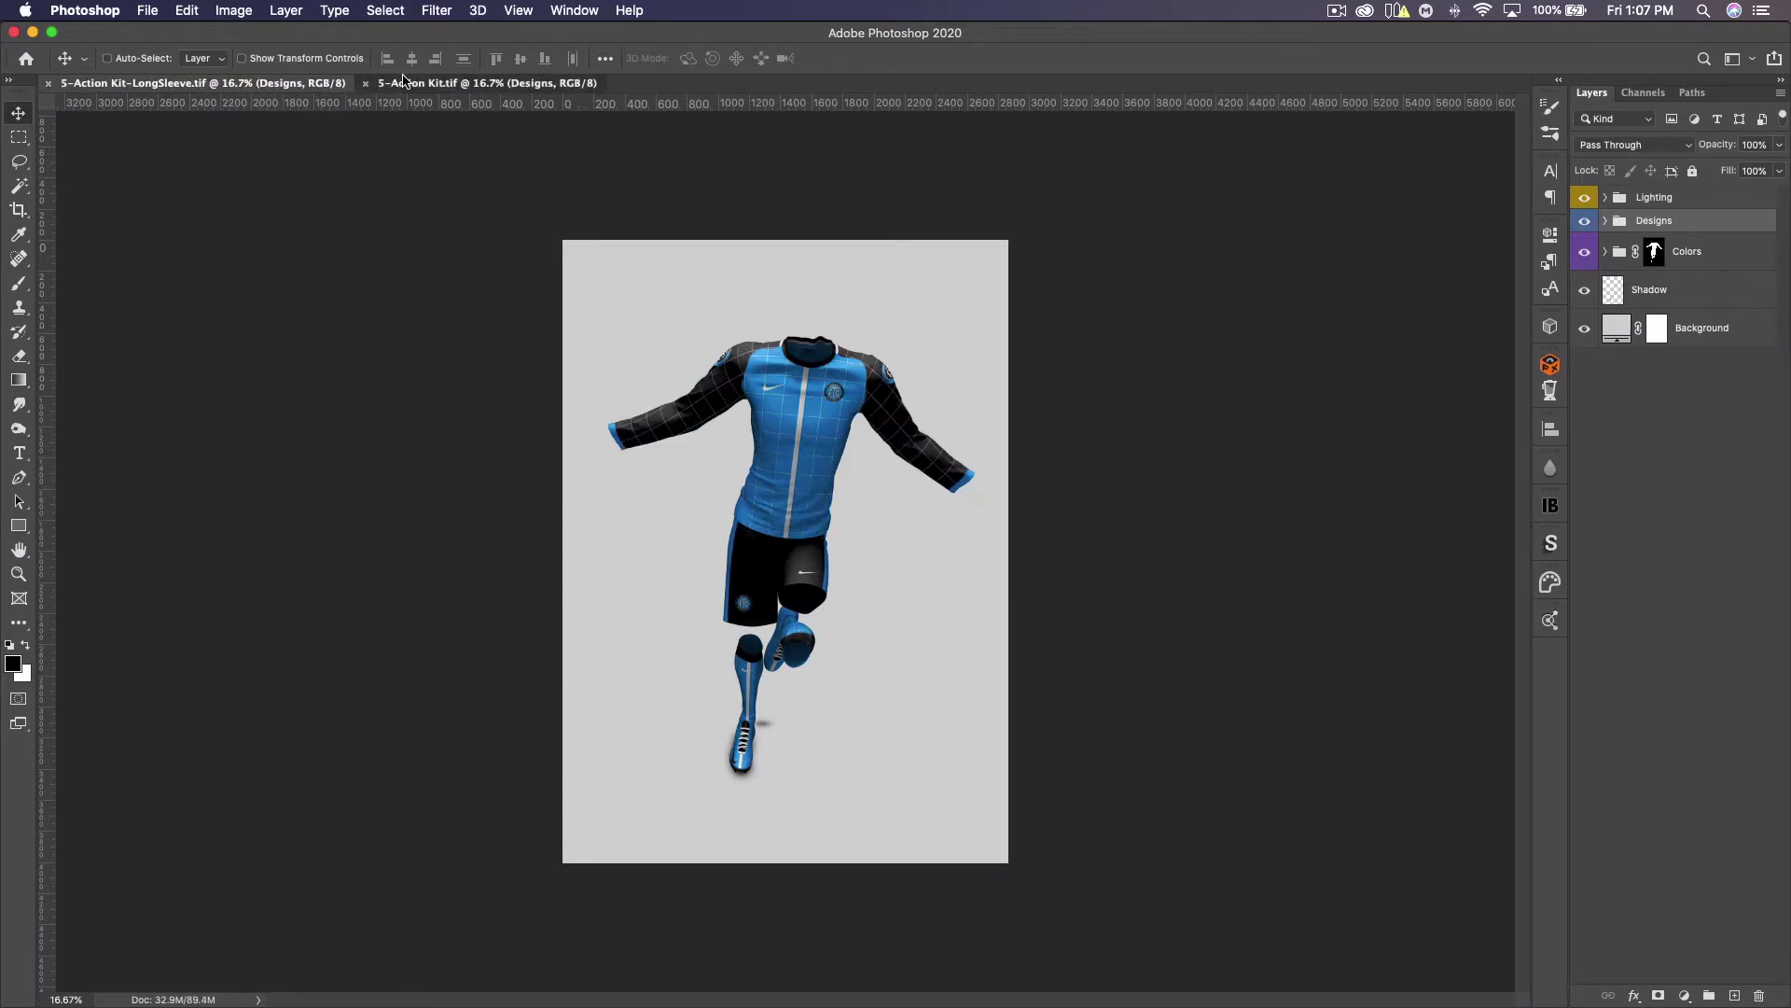
{"action": "left_click", "coordinate": [182, 85]}
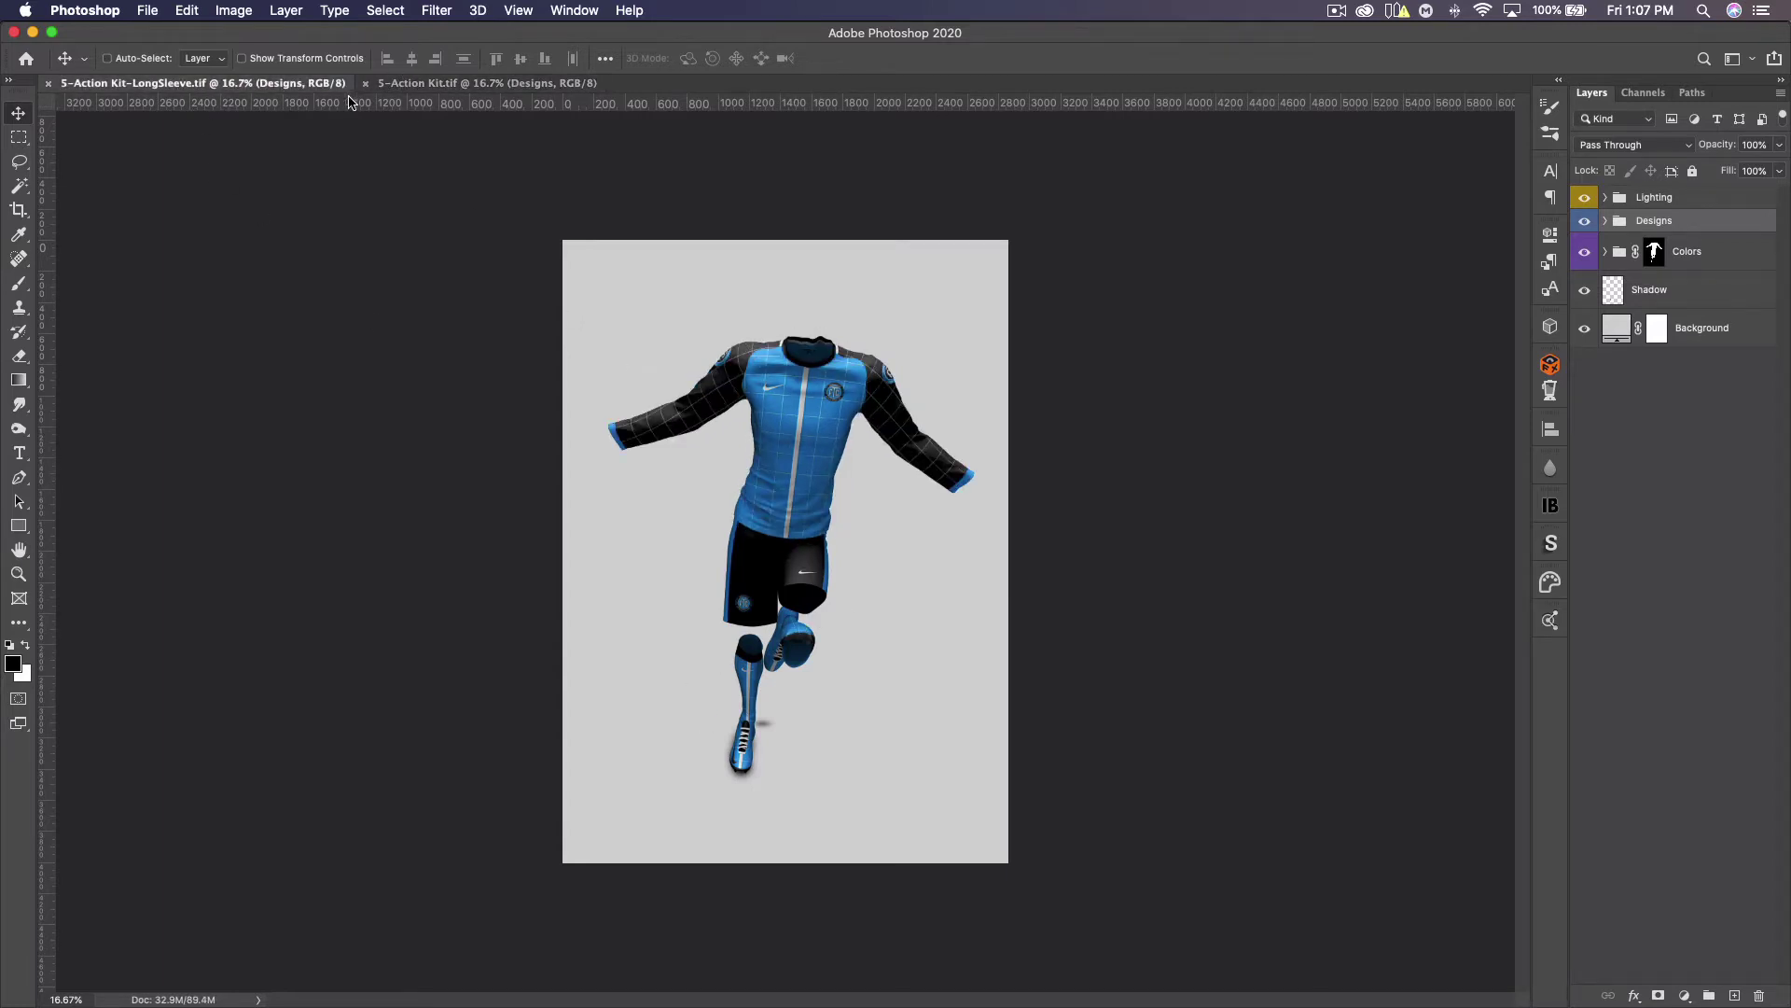
Open the Body Design smart object from the Designs group of 5-Action Kit.tif
{"action": "left_click", "coordinate": [453, 85]}
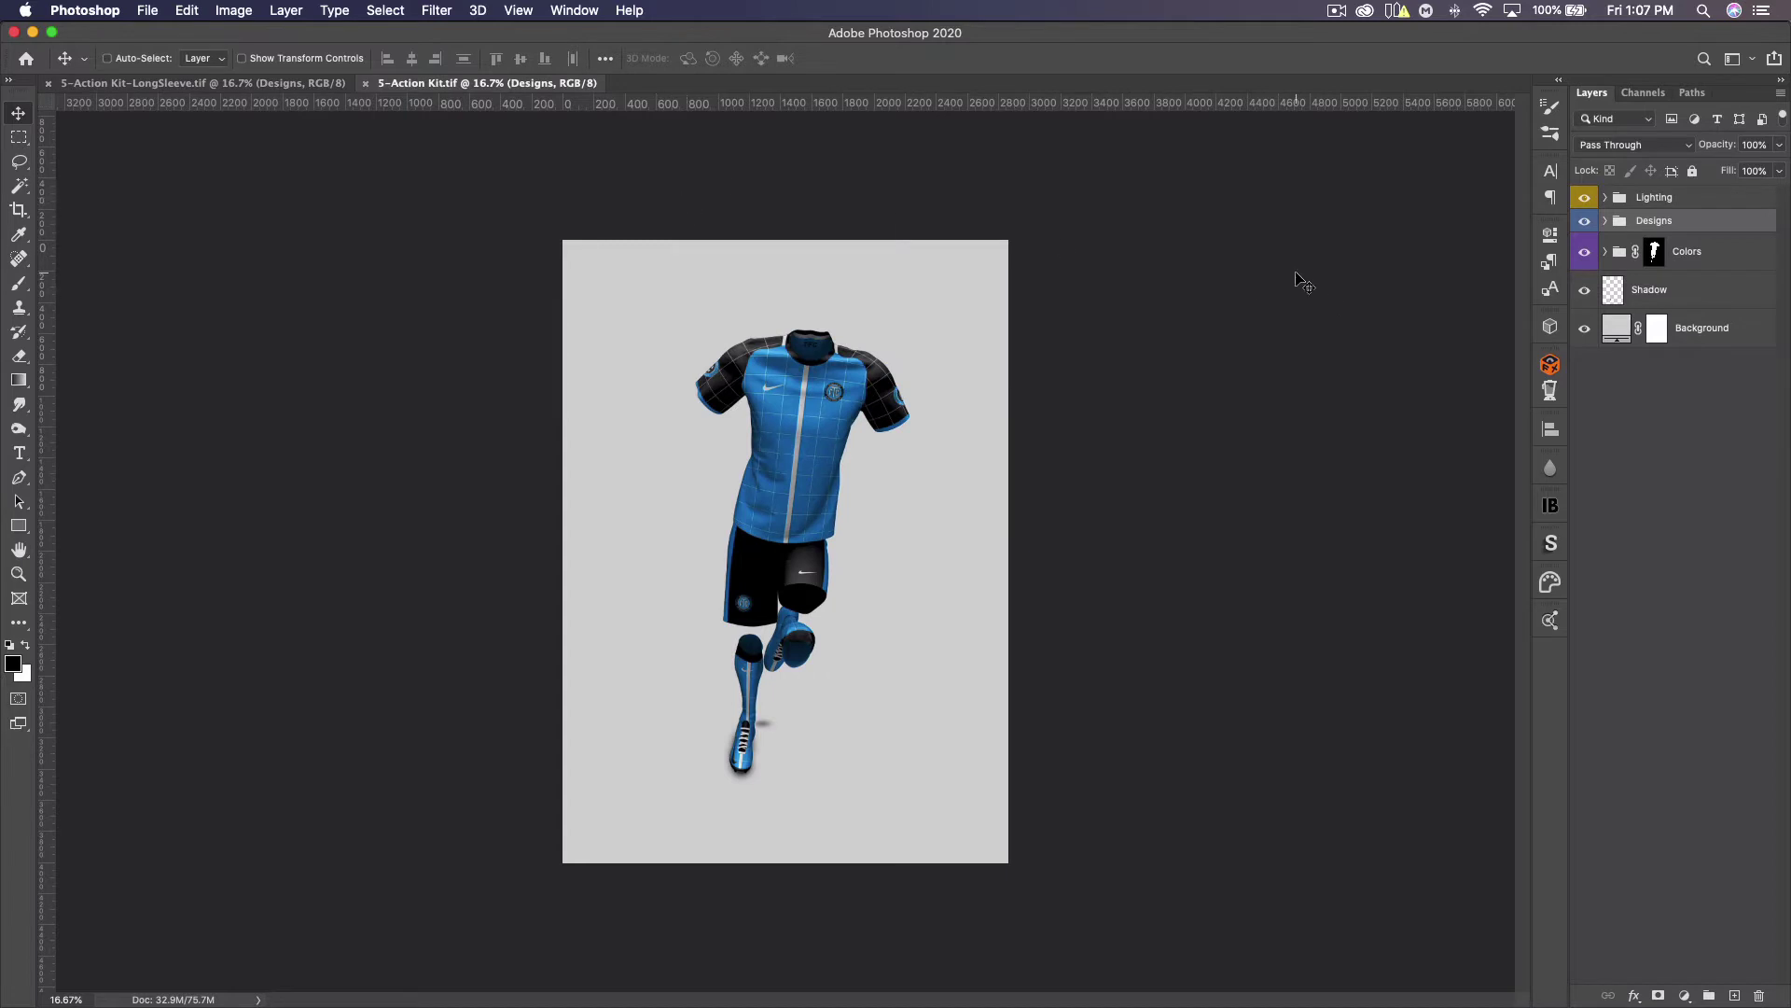
{"action": "left_click", "coordinate": [1606, 221]}
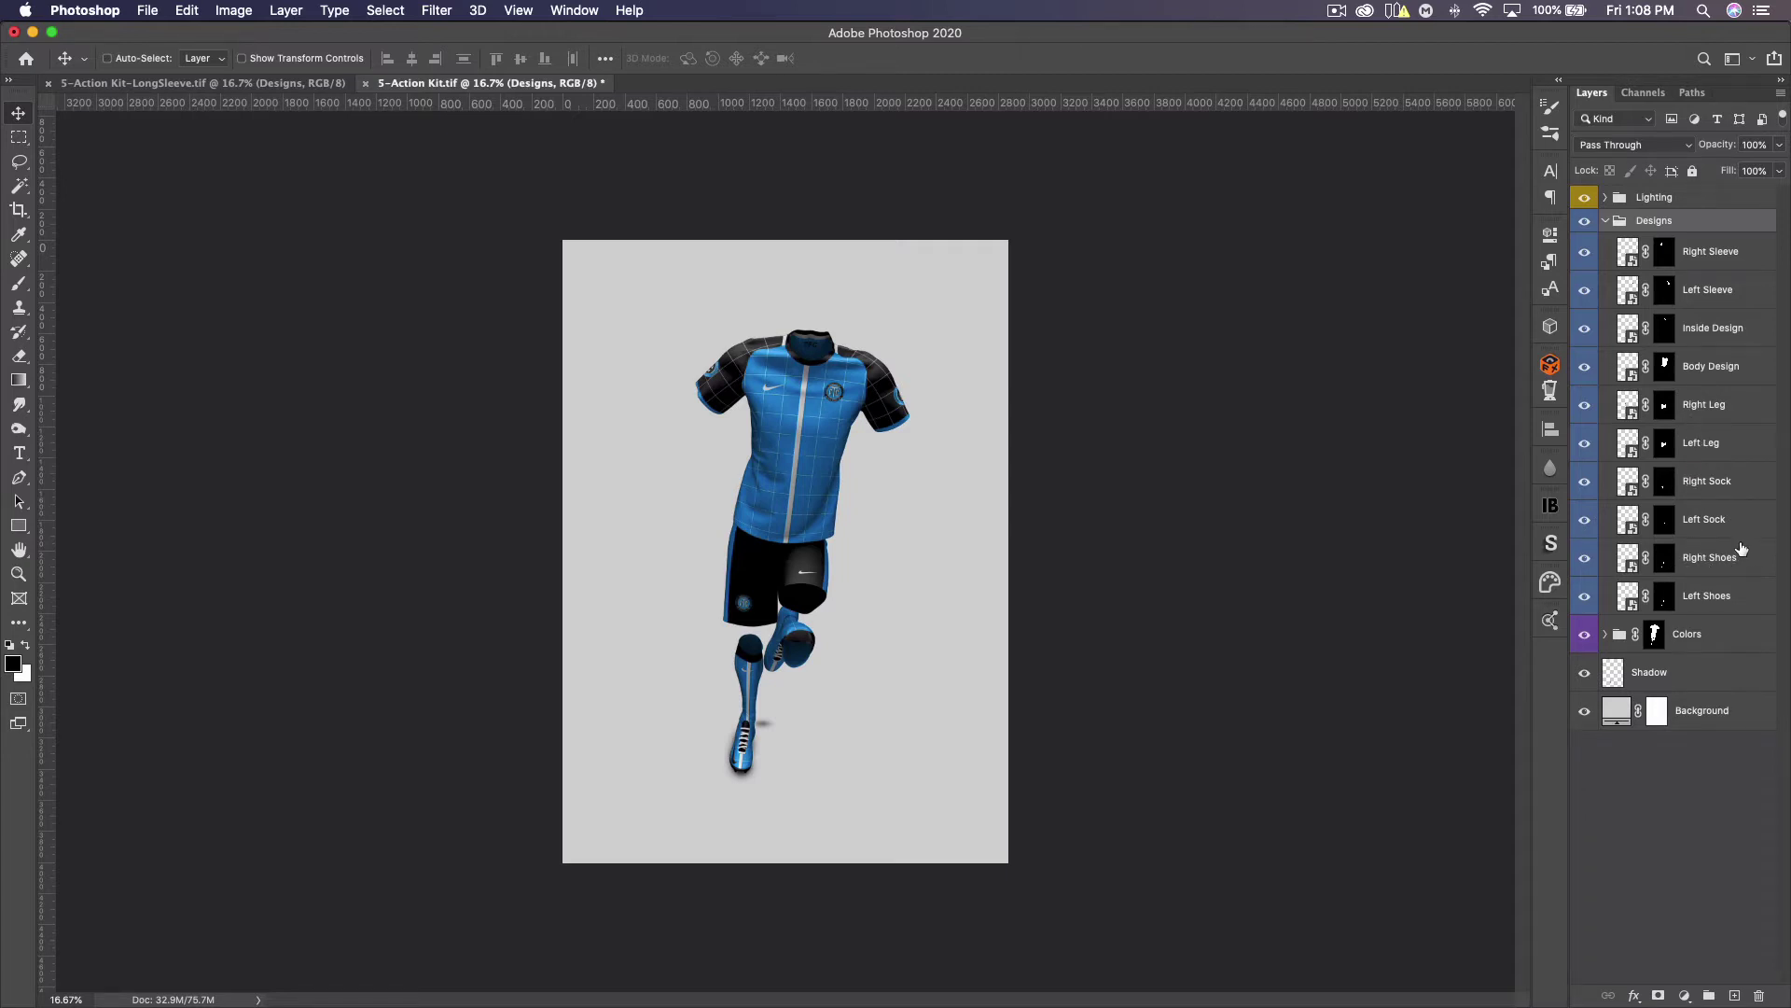
{"action": "double_click", "coordinate": [1628, 366]}
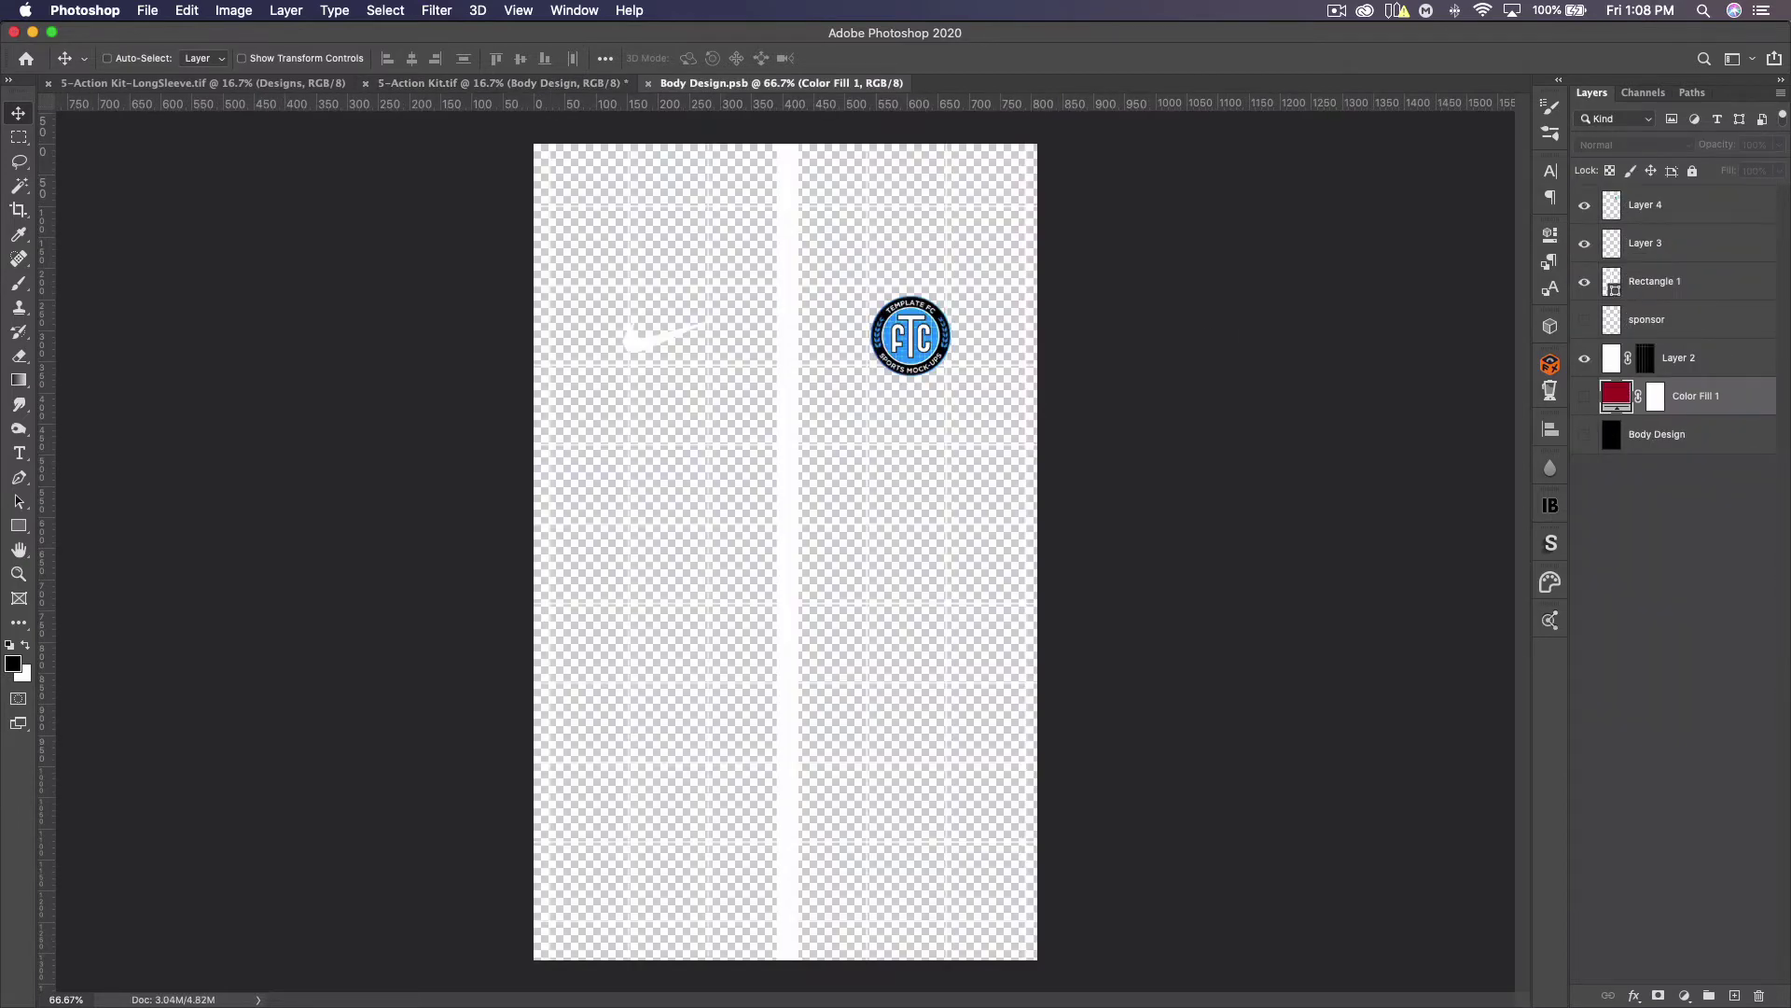
Switch to Finder and open -- Jerseys --.psd in Photoshop from the Jerseys folder of 2020-21 Patterns Part 2 inside _Patterns
{"action": "key", "text": "super+Tab"}
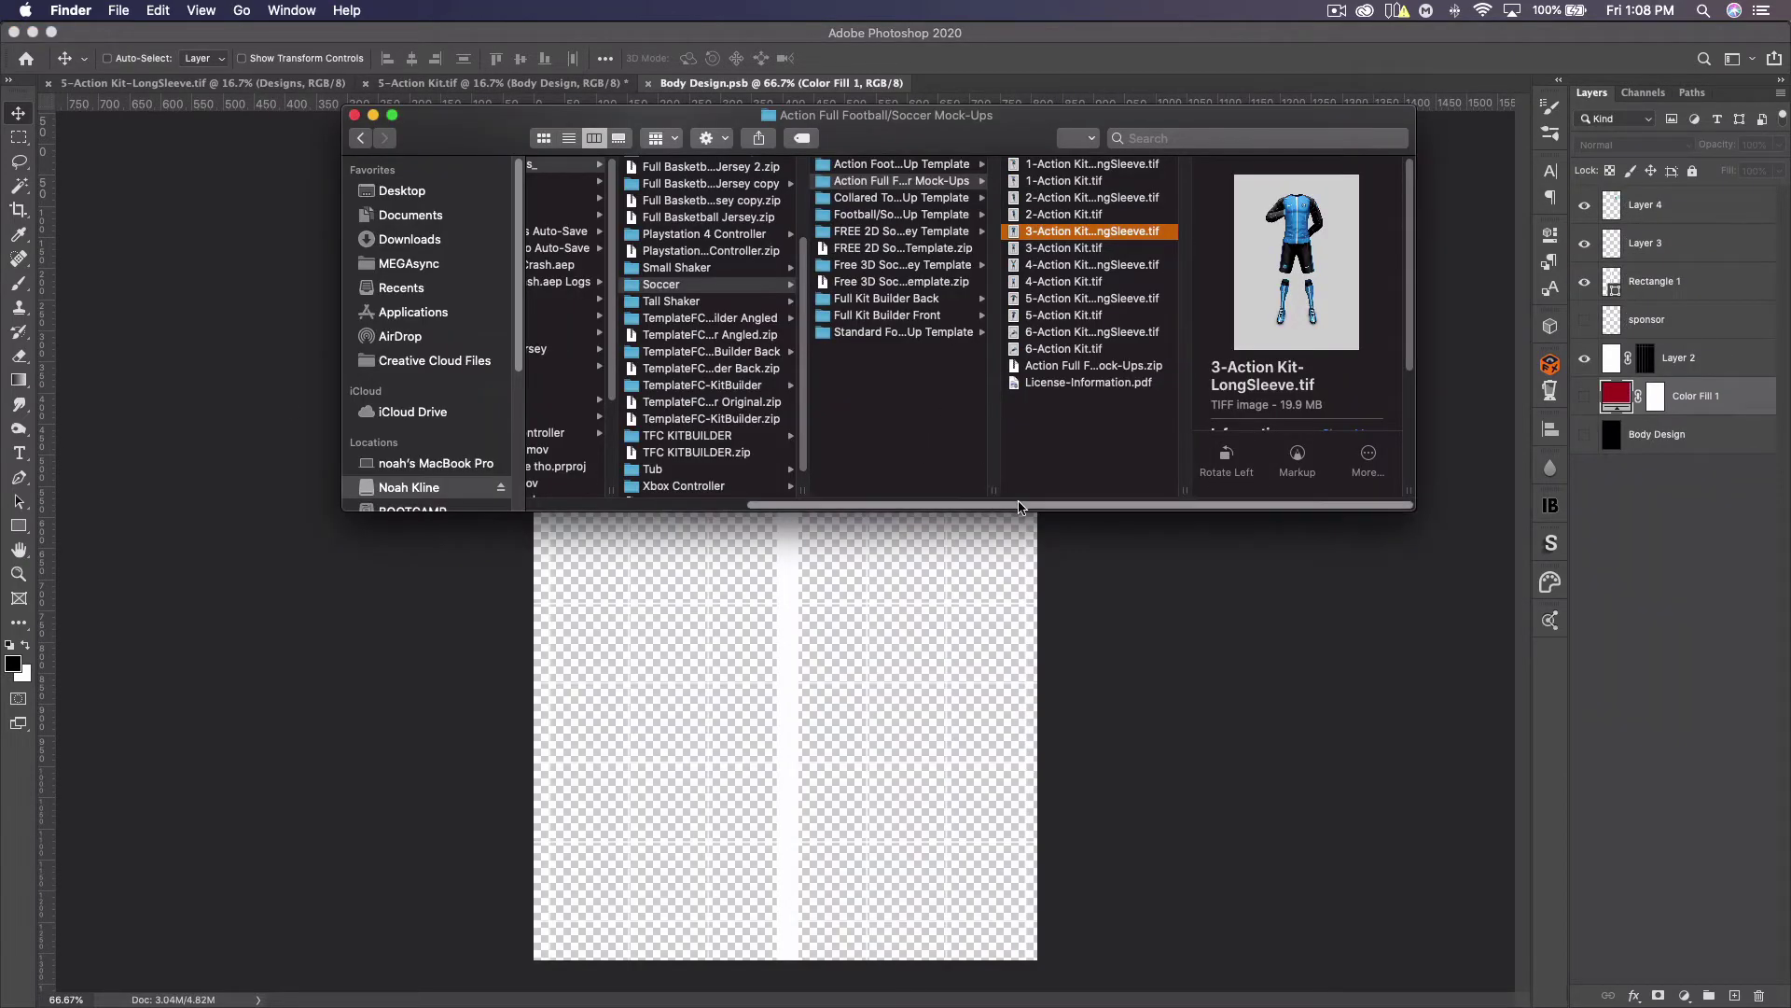
{"action": "left_click_drag", "start_coordinate": [1019, 506], "coordinate": [954, 507]}
{"action": "left_click", "coordinate": [586, 182]}
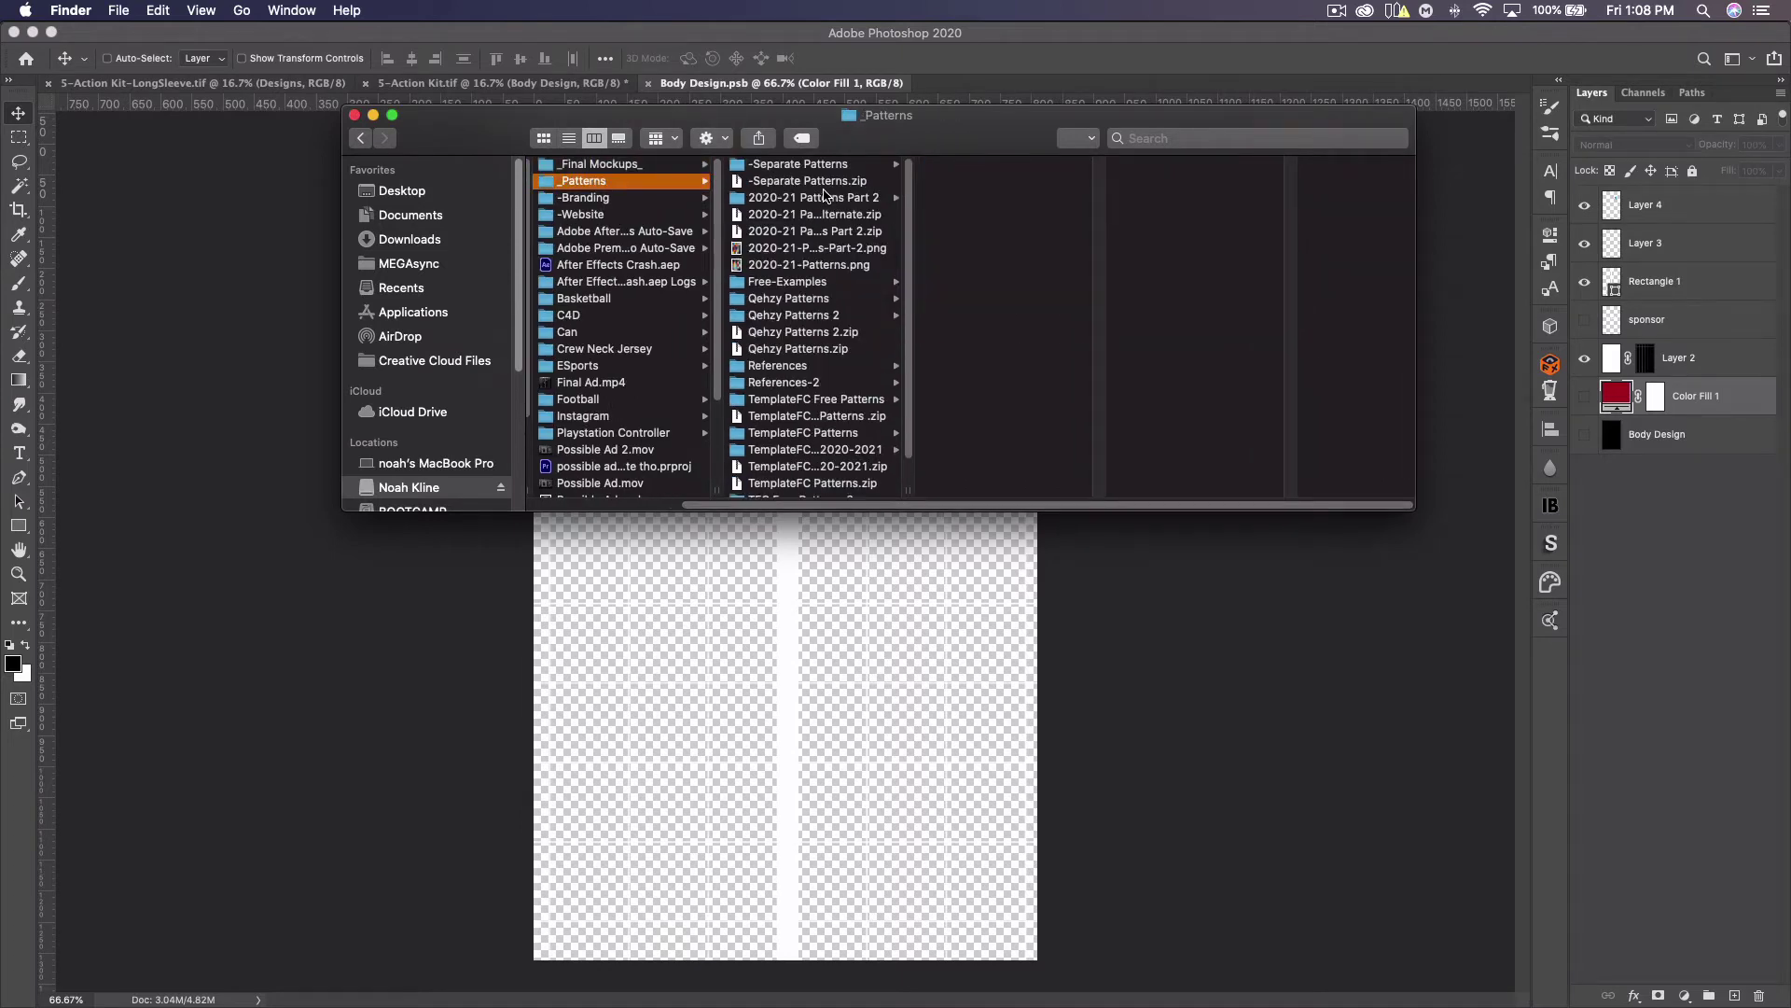
{"action": "left_click", "coordinate": [822, 198]}
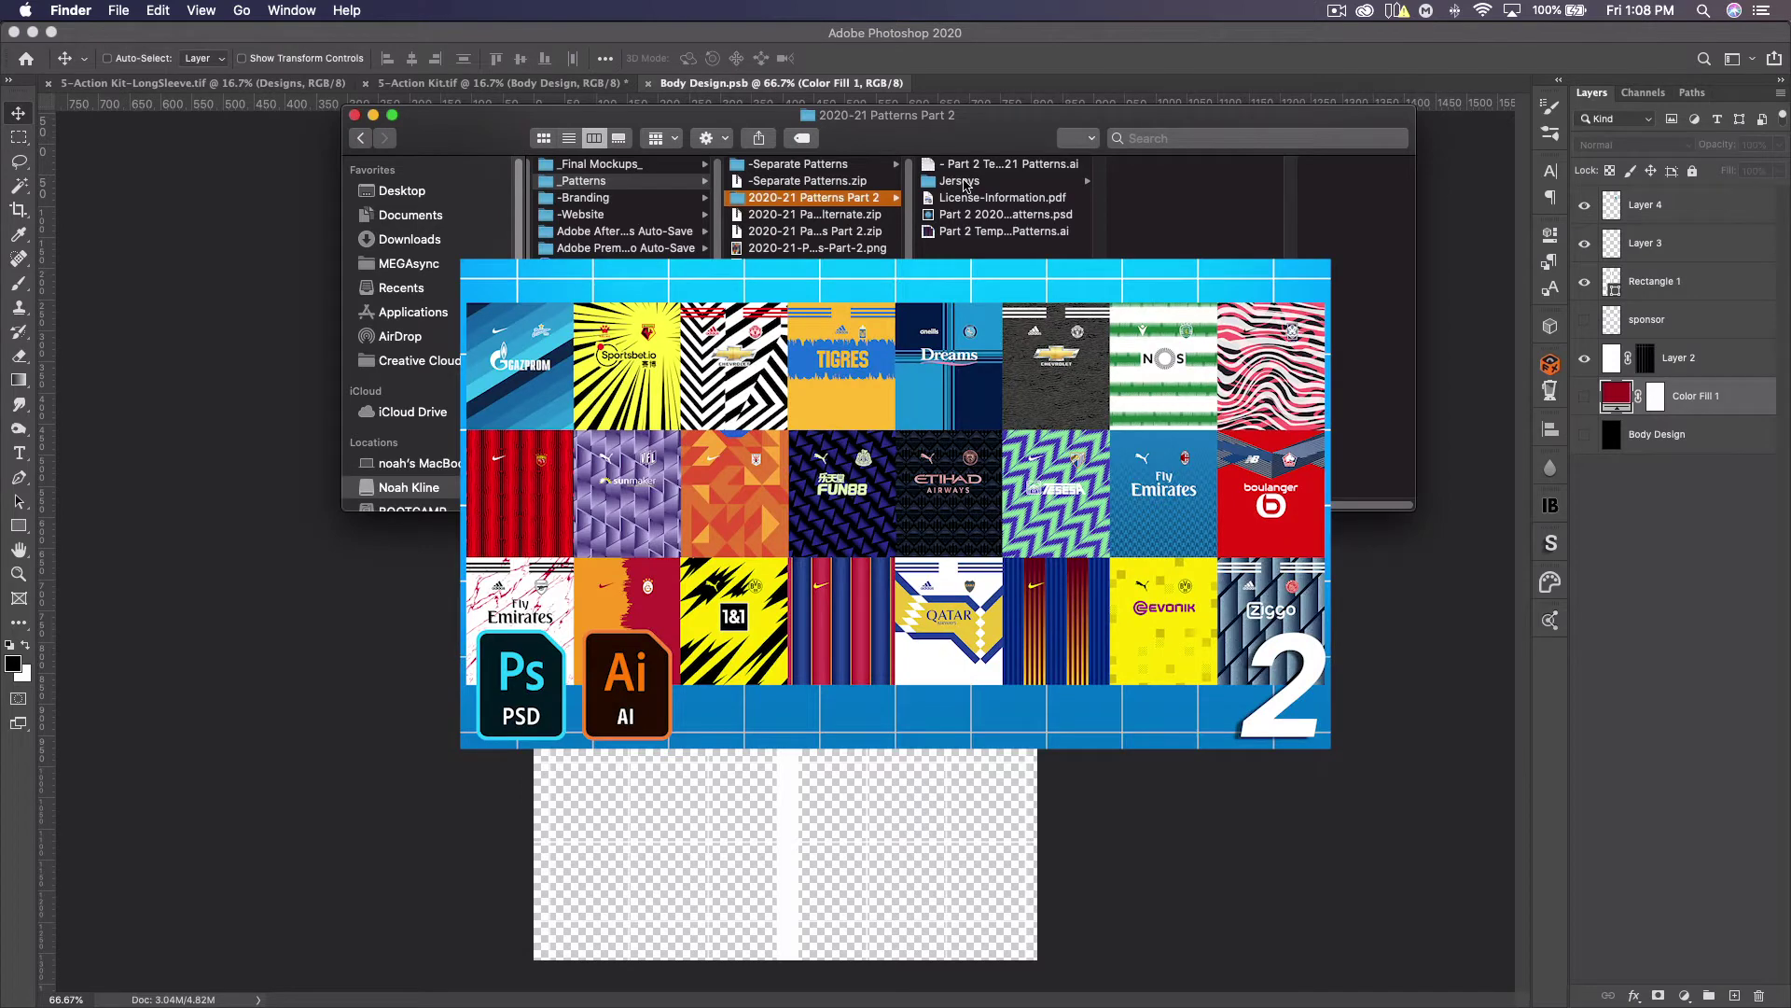
{"action": "left_click", "coordinate": [975, 215]}
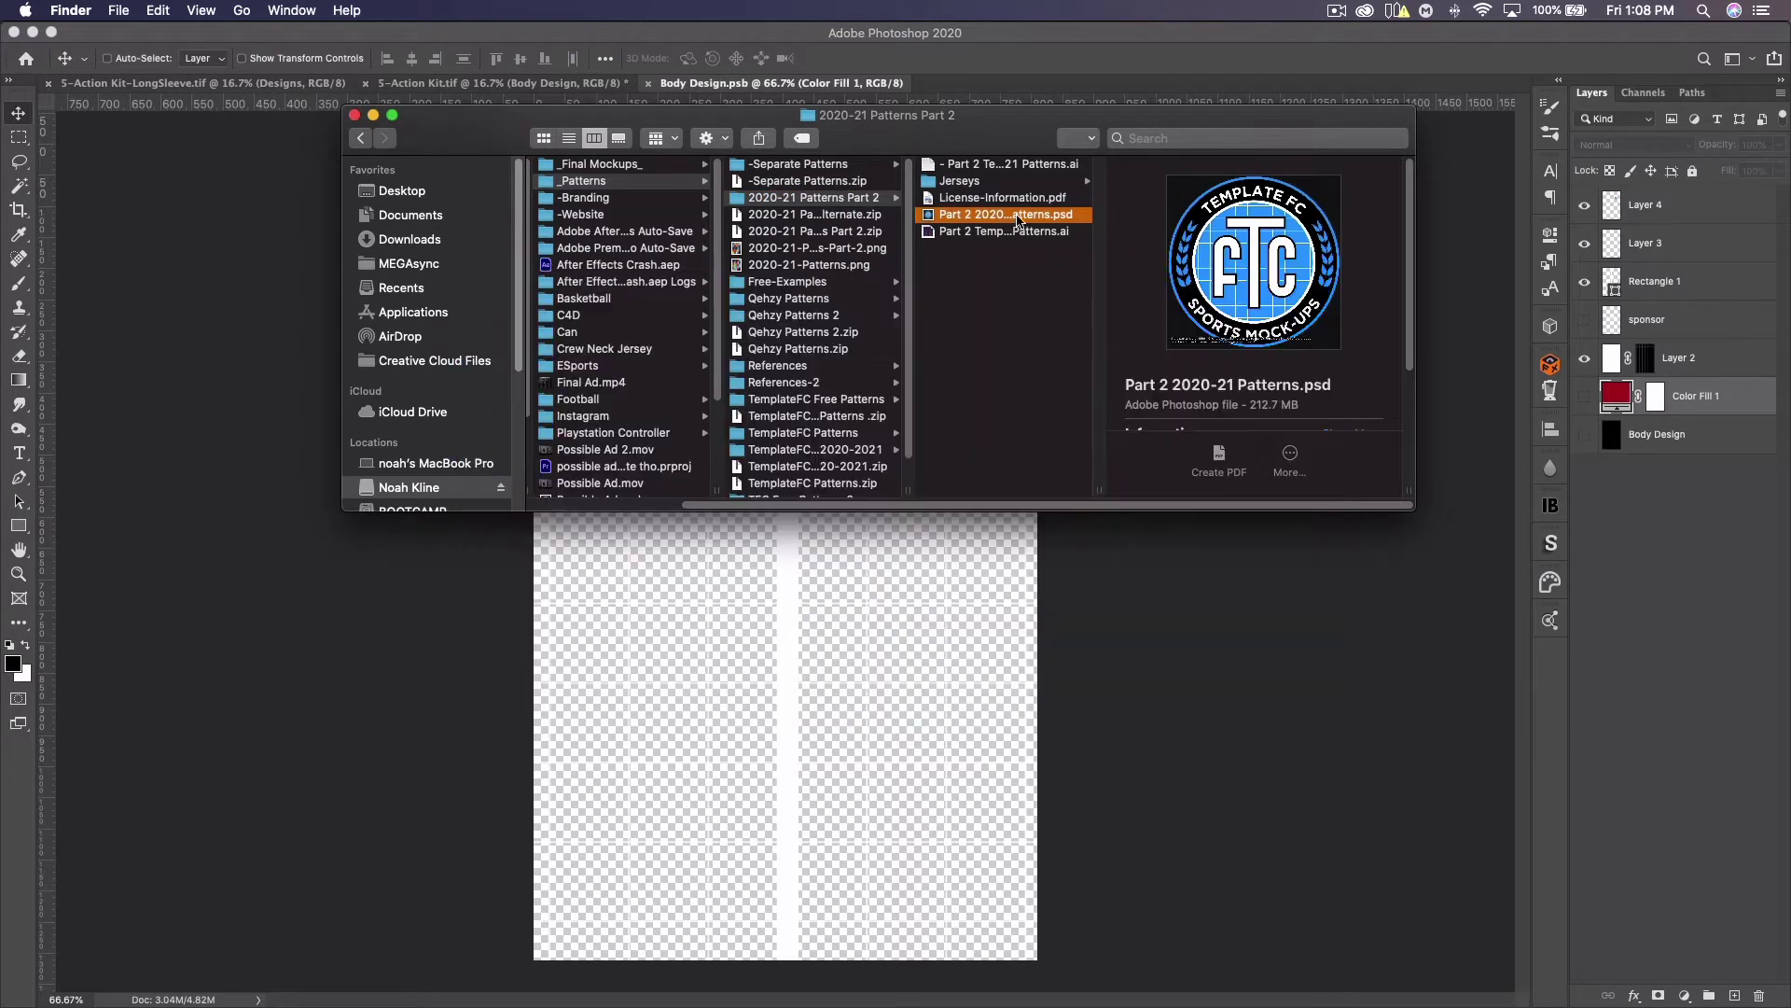
{"action": "left_click", "coordinate": [1015, 232]}
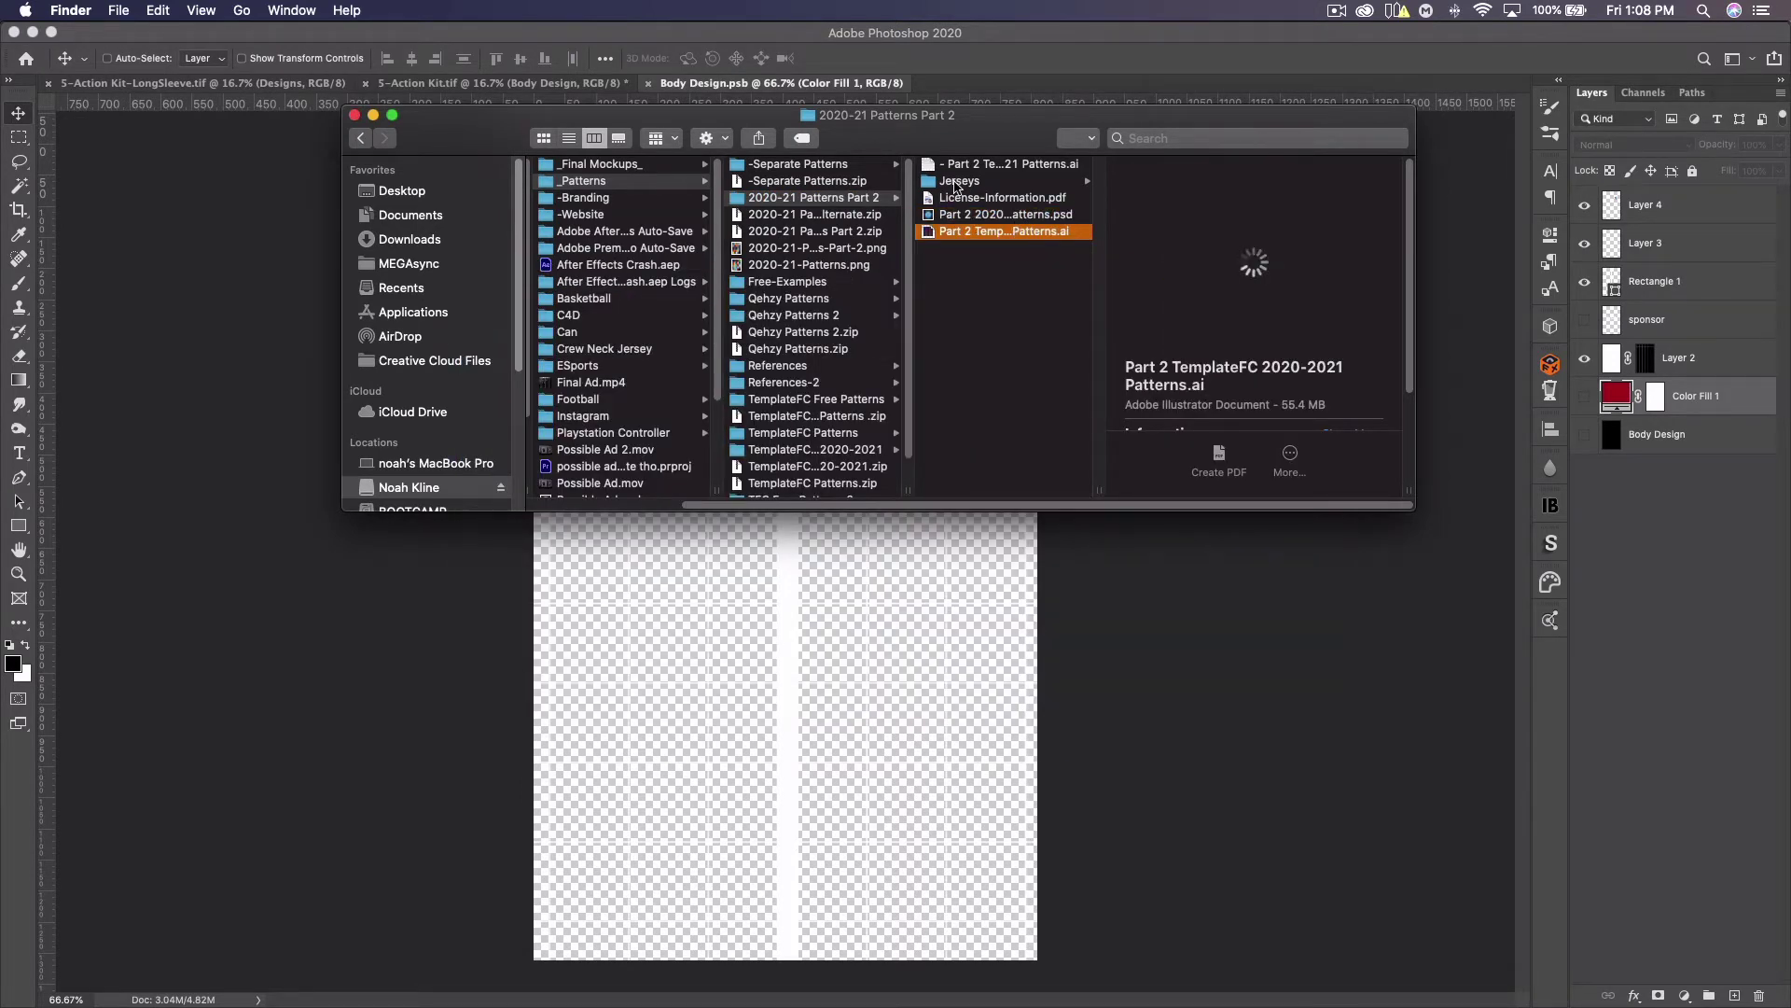
{"action": "left_click", "coordinate": [955, 184]}
{"action": "scroll", "coordinate": [1201, 264], "scroll_direction": "down", "scroll_amount": 2}
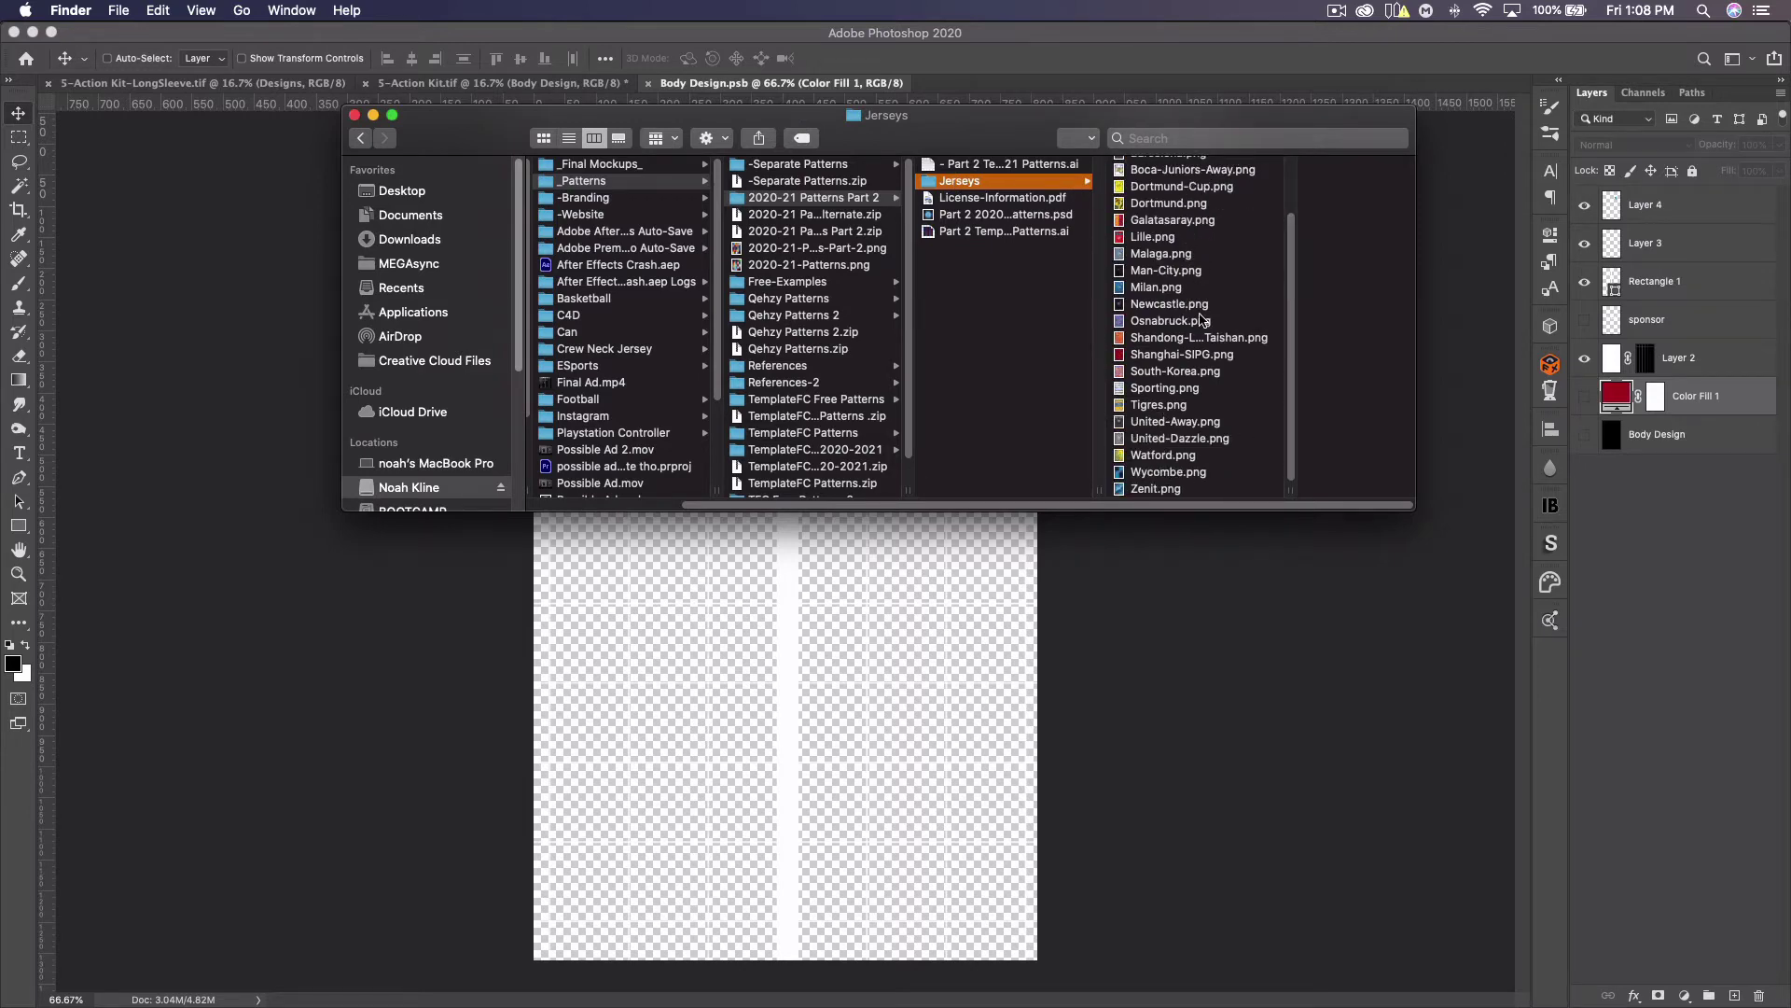
{"action": "scroll", "coordinate": [1189, 280], "scroll_direction": "up", "scroll_amount": 2}
{"action": "left_click", "coordinate": [1173, 165]}
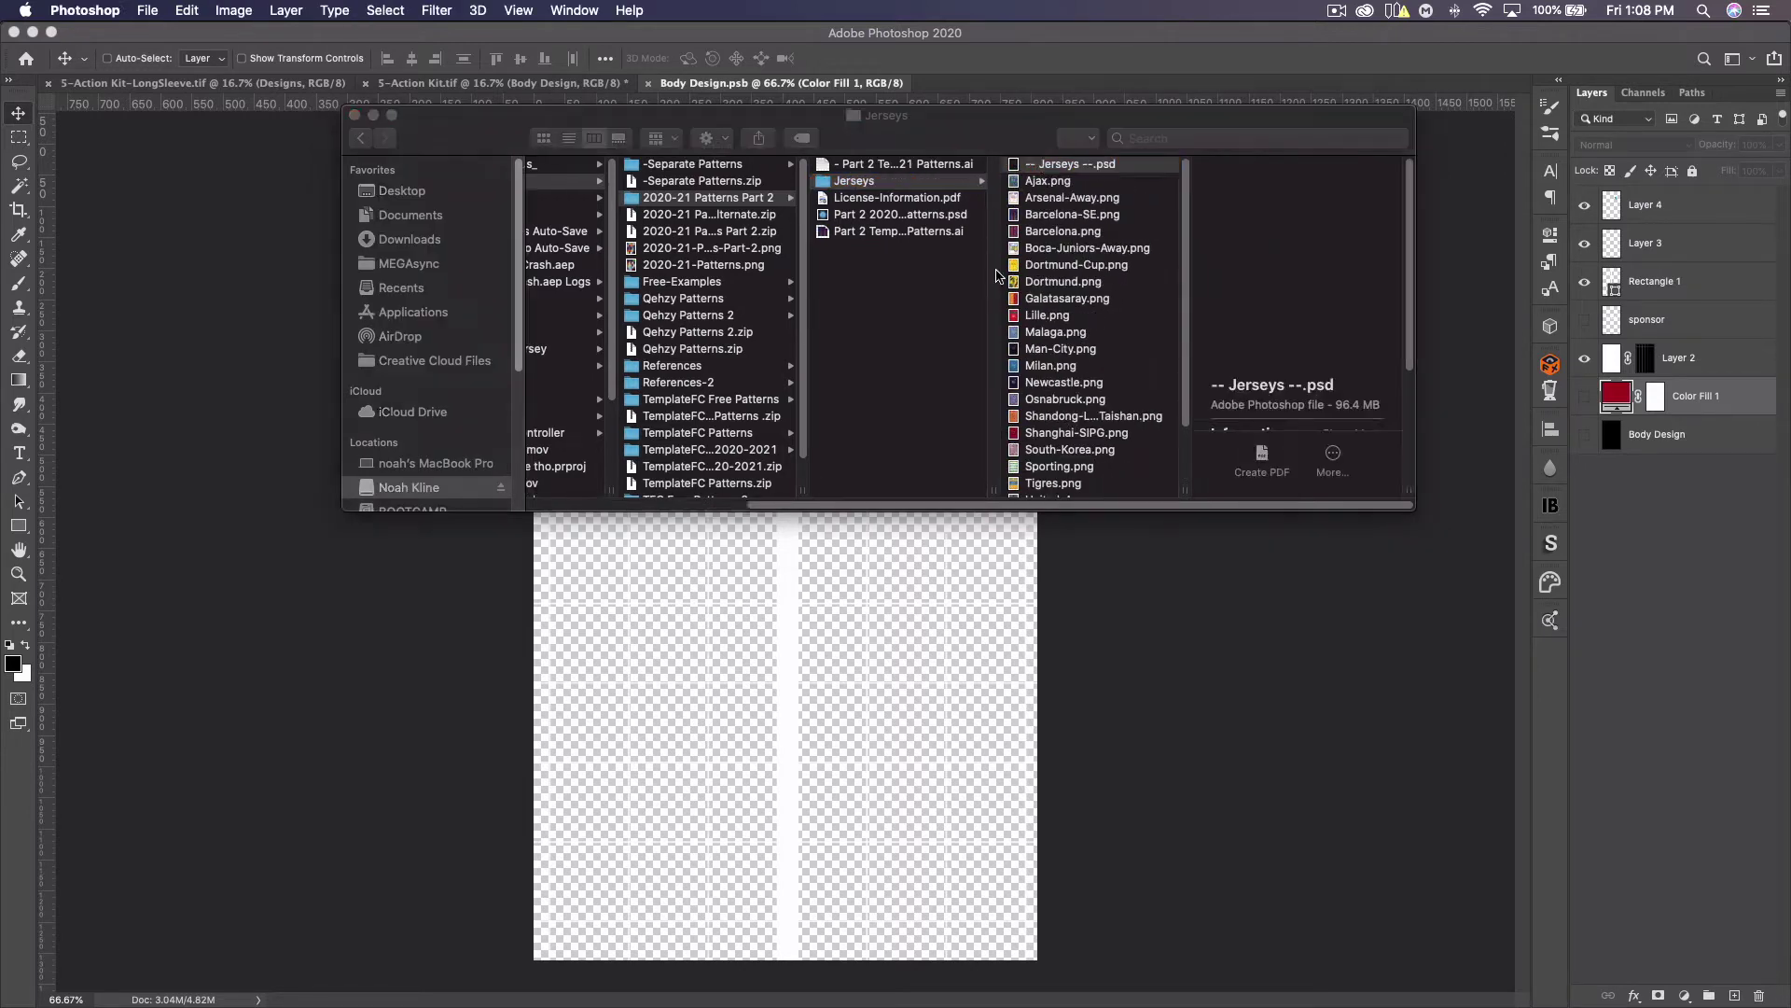
{"action": "key", "text": "super+Tab"}
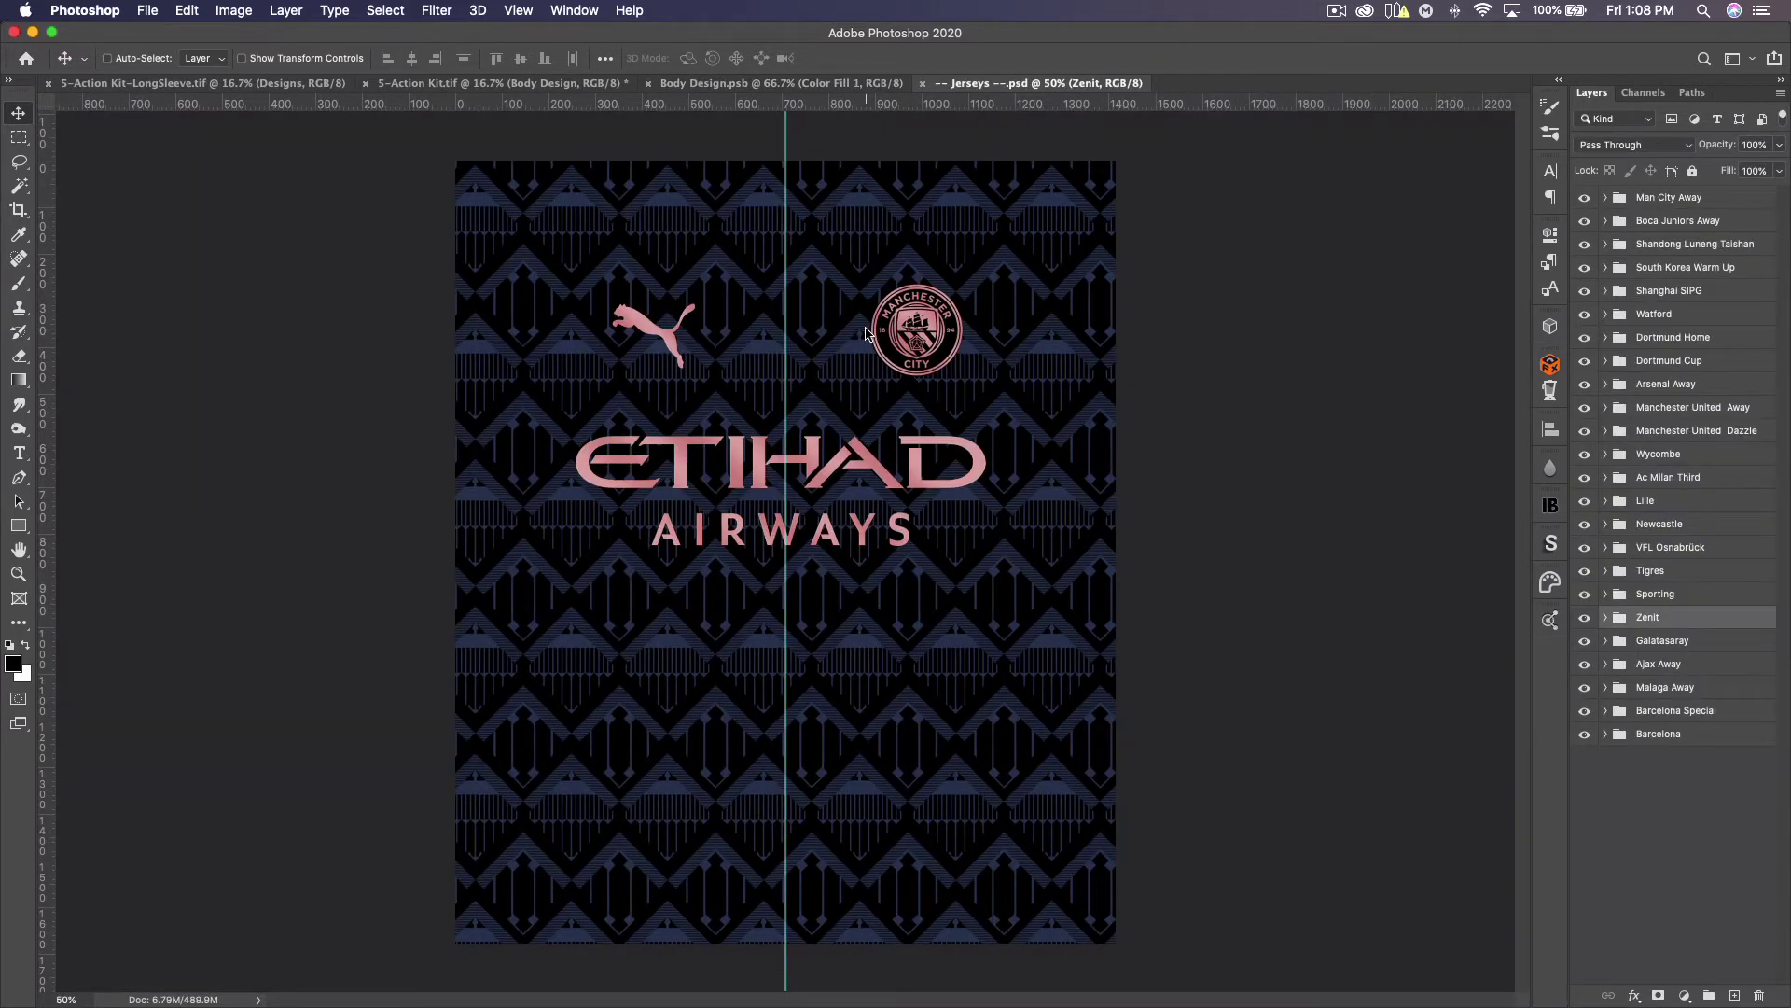
Hide the jersey groups from Man City Away down through Galatasaray and select the Ajax Away group
{"action": "left_click", "coordinate": [1583, 199]}
{"action": "left_click", "coordinate": [1584, 221]}
{"action": "left_click", "coordinate": [1585, 244]}
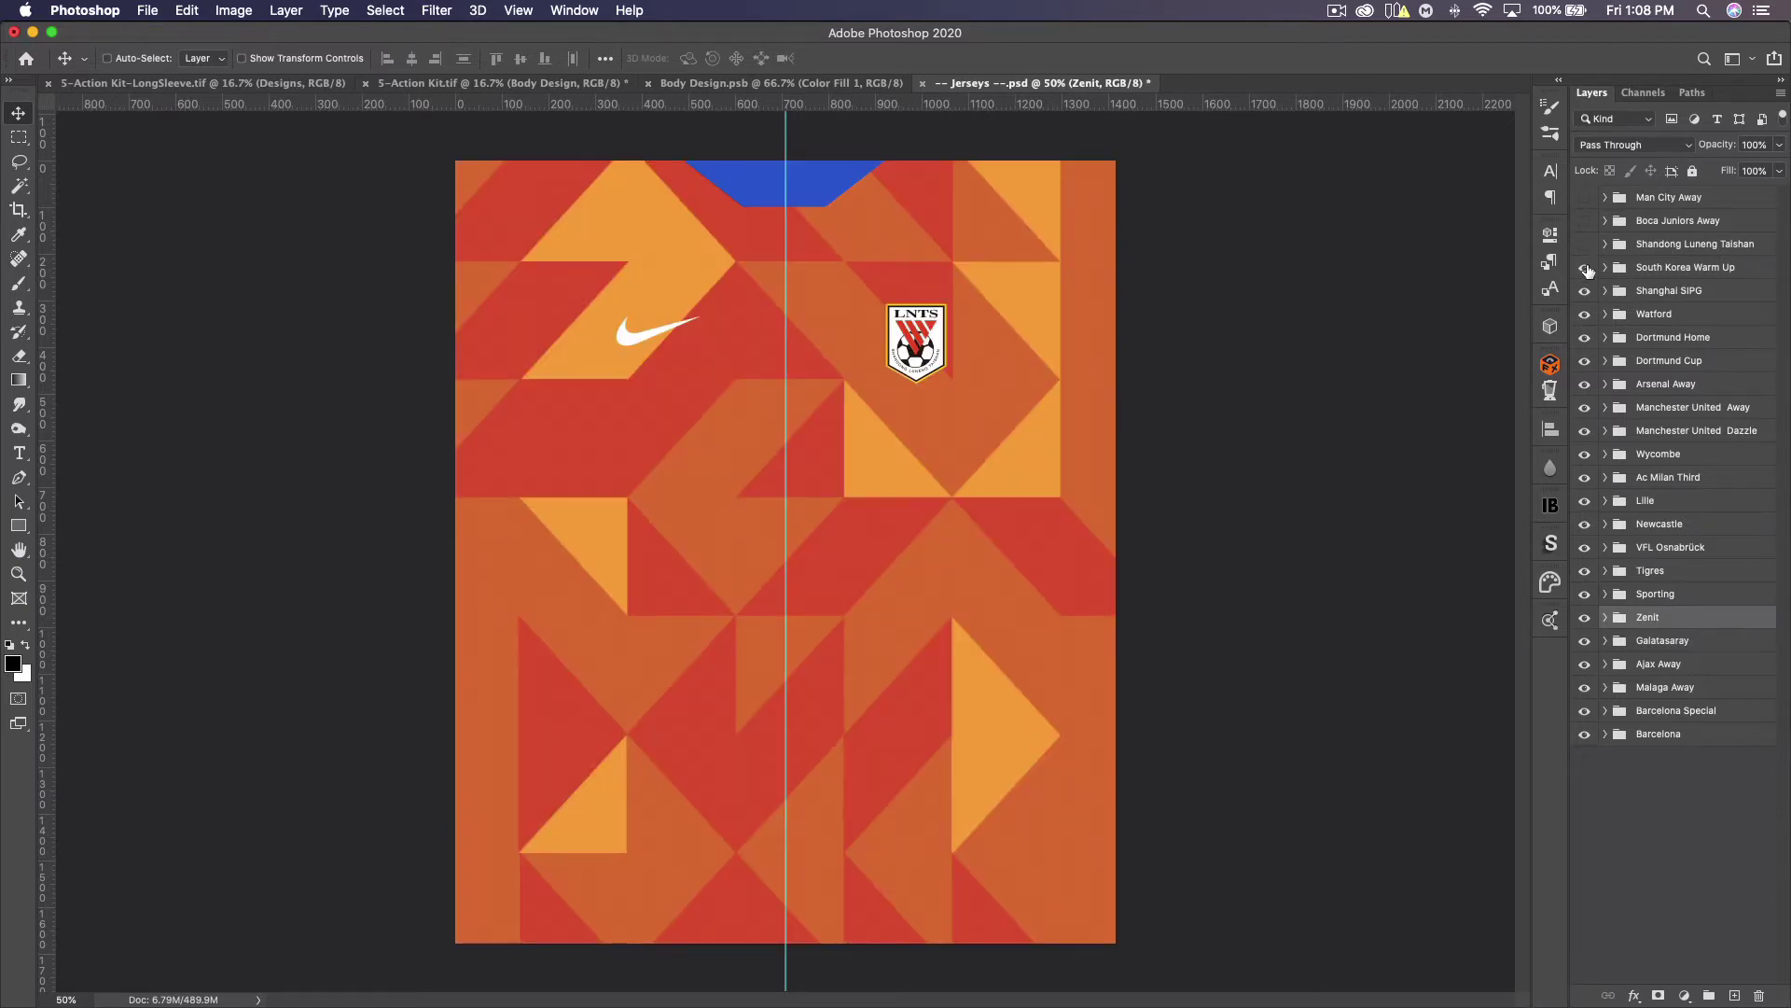
{"action": "left_click", "coordinate": [1585, 268]}
{"action": "left_click", "coordinate": [1584, 291]}
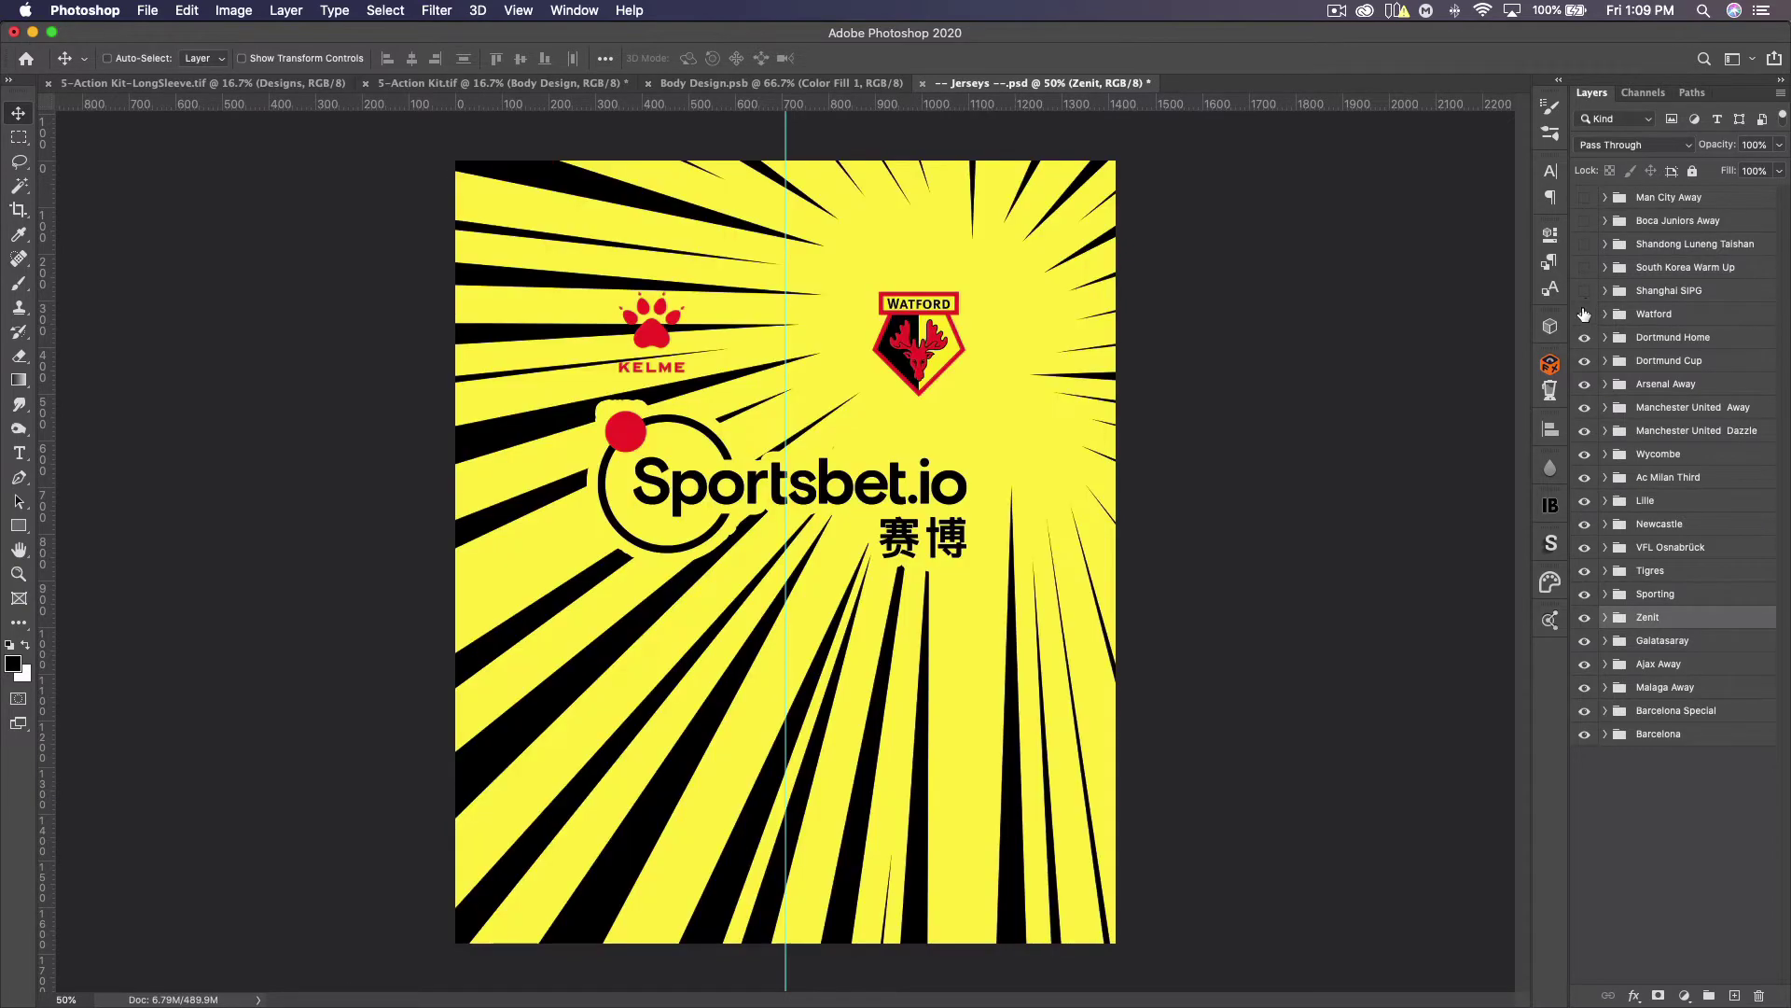
{"action": "left_click", "coordinate": [1585, 361]}
{"action": "left_click_drag", "start_coordinate": [1584, 408], "coordinate": [1606, 656]}
{"action": "left_click", "coordinate": [1623, 666]}
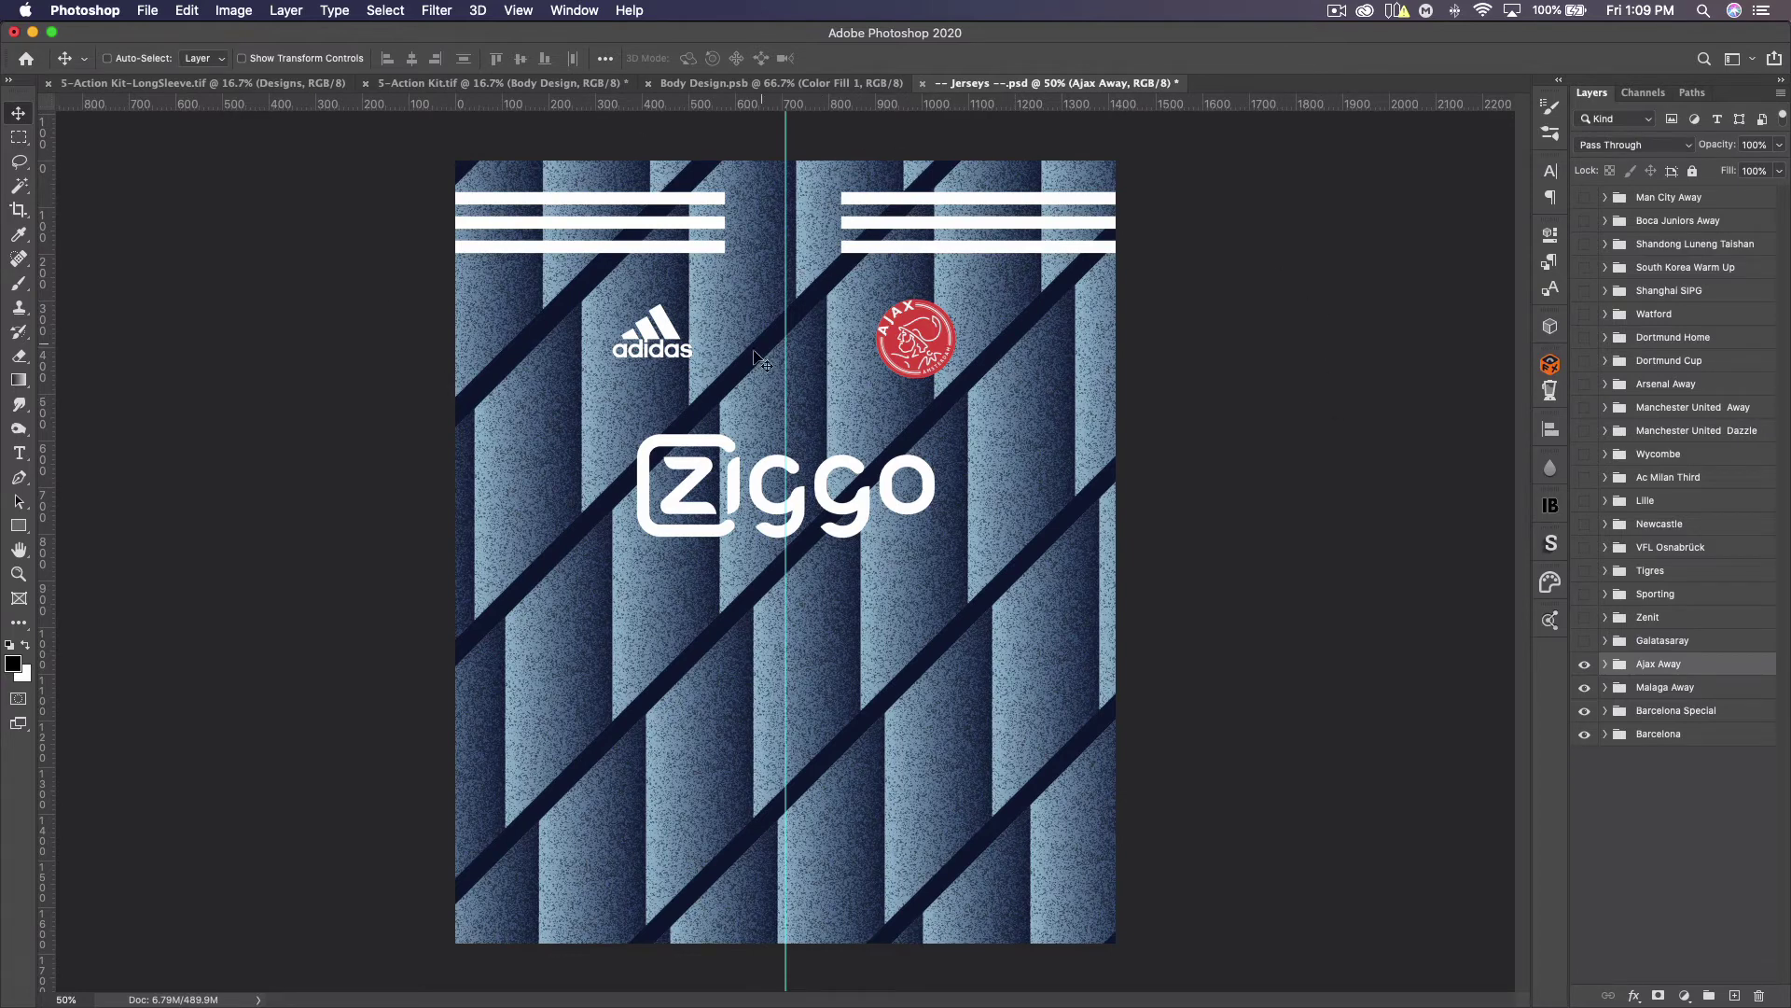
Copy the Ajax Away group from -- Jerseys --.psd into Body Design.psb and shift it over the canvas
{"action": "left_click_drag", "start_coordinate": [865, 217], "coordinate": [701, 76]}
{"action": "left_click_drag", "start_coordinate": [843, 480], "coordinate": [821, 429]}
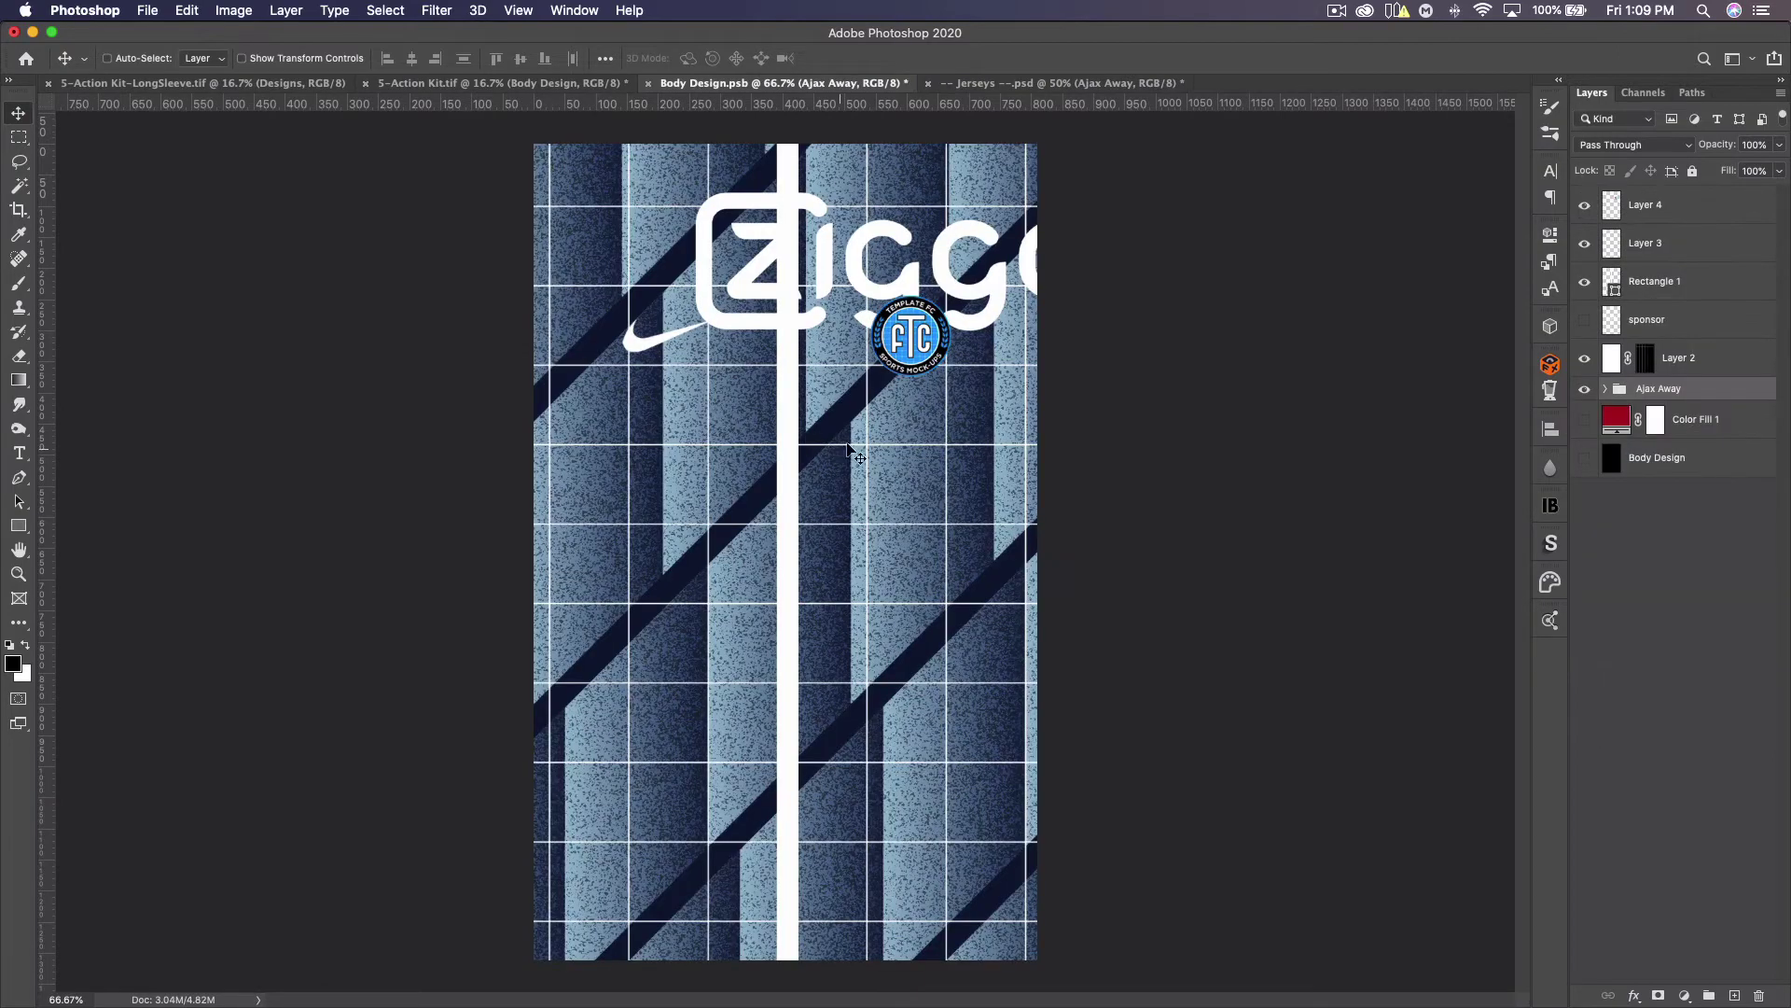
{"action": "left_click_drag", "start_coordinate": [849, 342], "coordinate": [770, 481]}
Scale the Ajax Away group to 74.16% and center it on the canvas, and hide the layers from Layer 2 up to Layer 4
{"action": "key", "text": "super+t"}
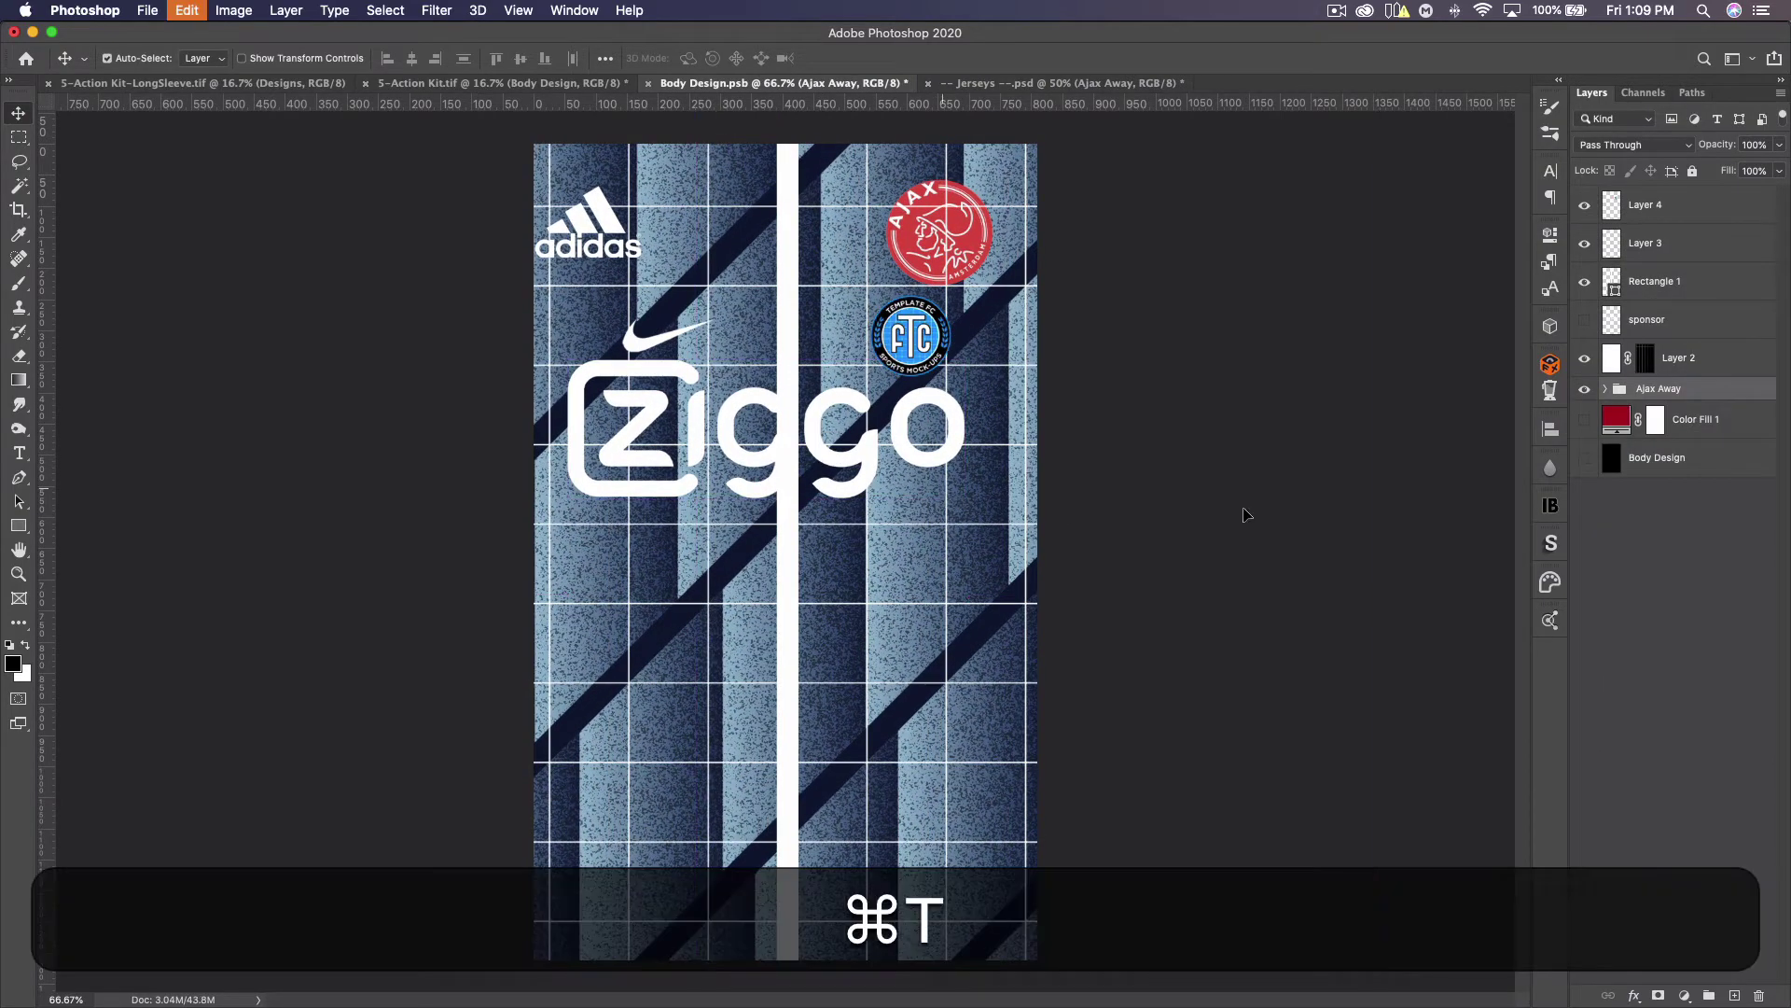
{"action": "left_click_drag", "start_coordinate": [1370, 597], "coordinate": [1195, 606]}
{"action": "left_click_drag", "start_coordinate": [820, 479], "coordinate": [859, 499]}
{"action": "key", "text": "Return"}
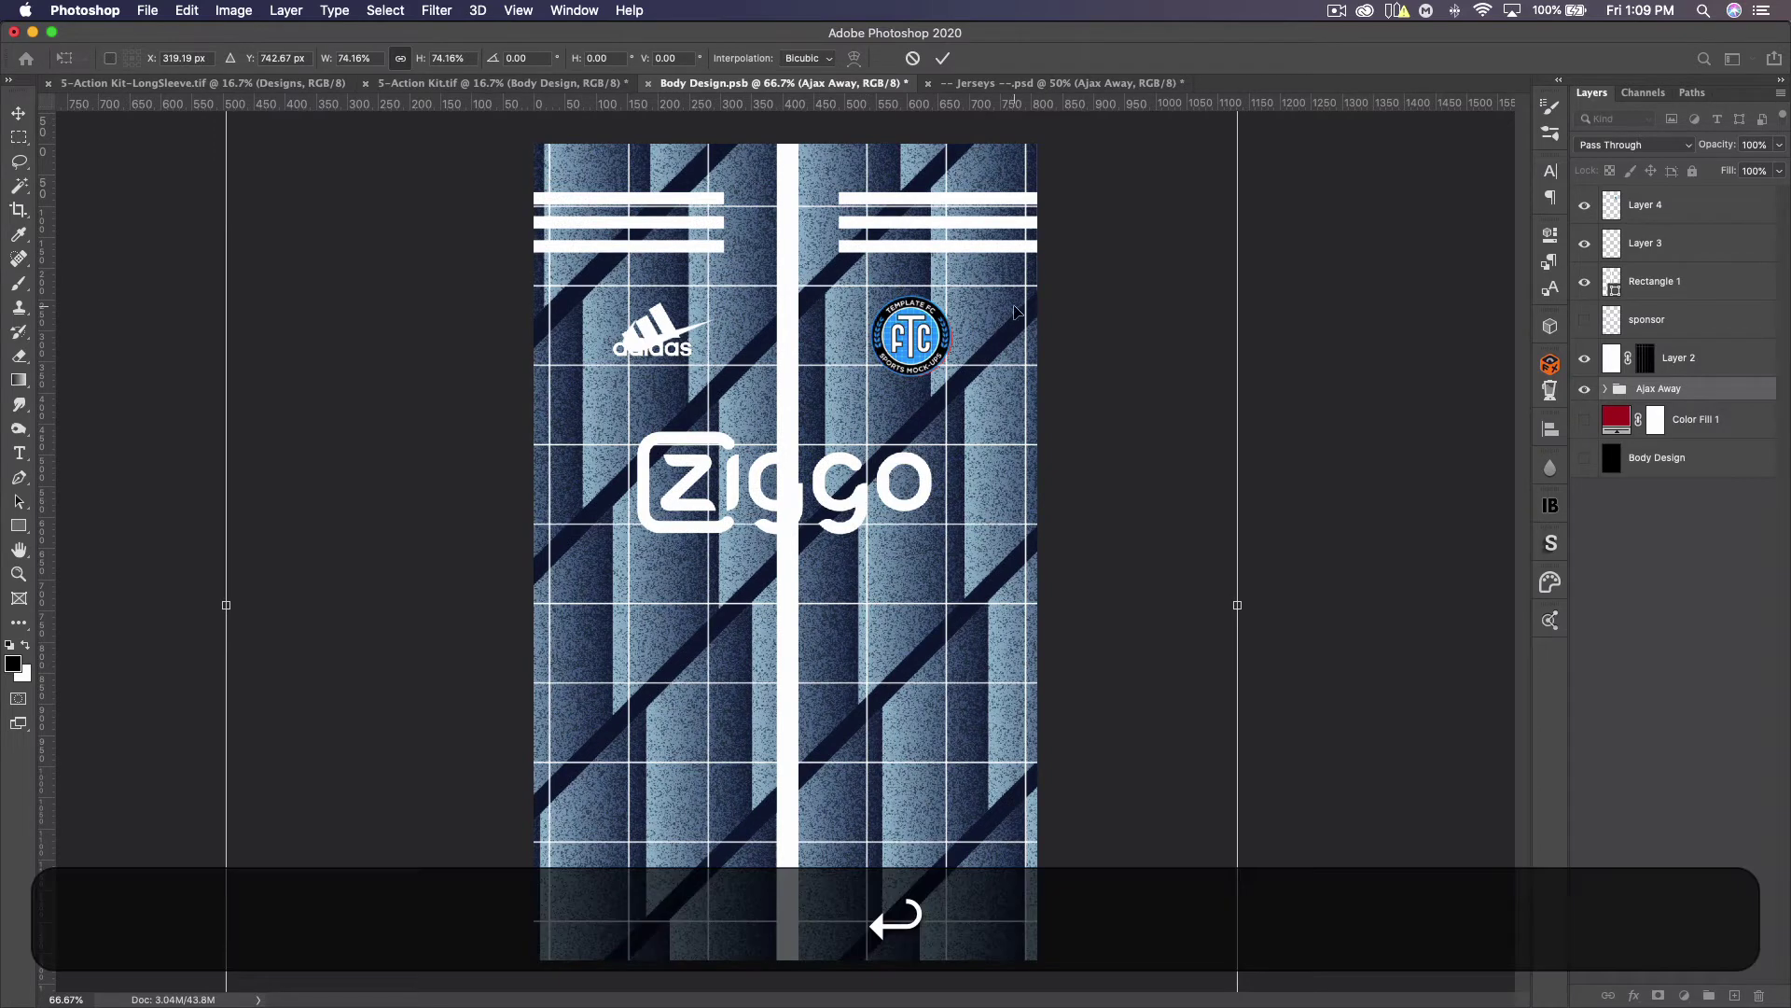
{"action": "left_click_drag", "start_coordinate": [1584, 358], "coordinate": [1584, 205]}
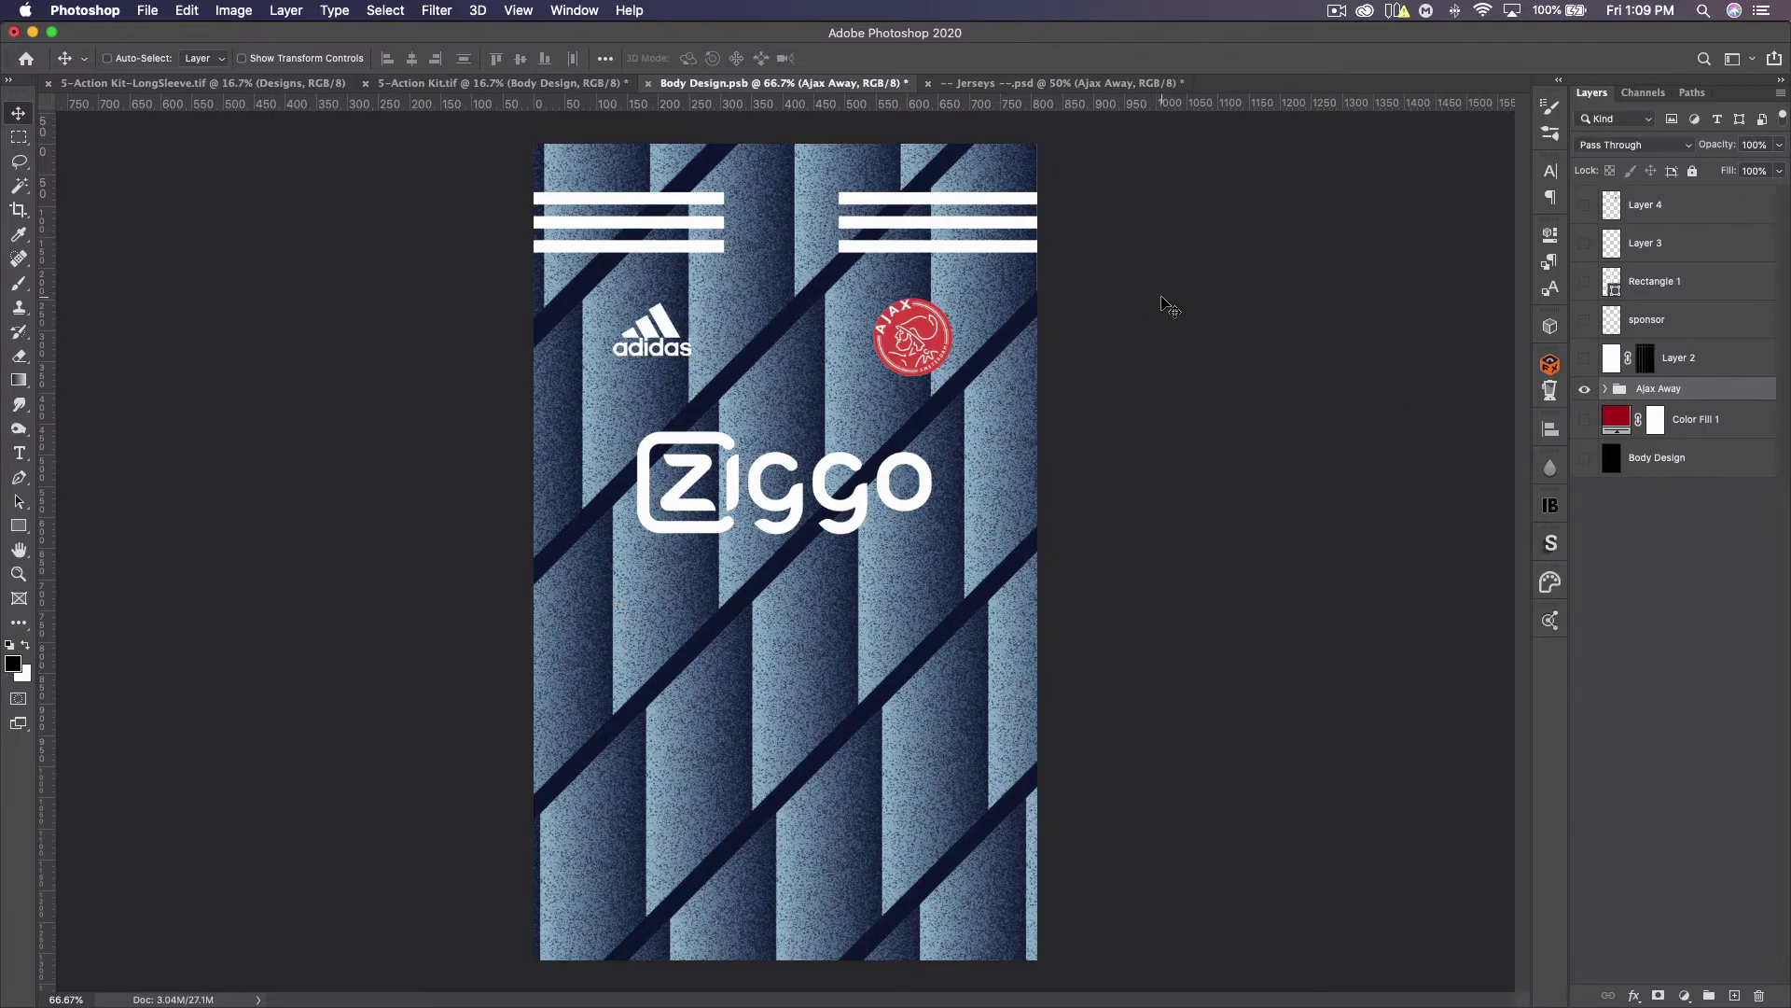
Sample the jersey's dark navy 091732 as foreground color and the Ajax crest's red d94d44 as background color
{"action": "left_click", "coordinate": [14, 664]}
{"action": "left_click", "coordinate": [789, 326]}
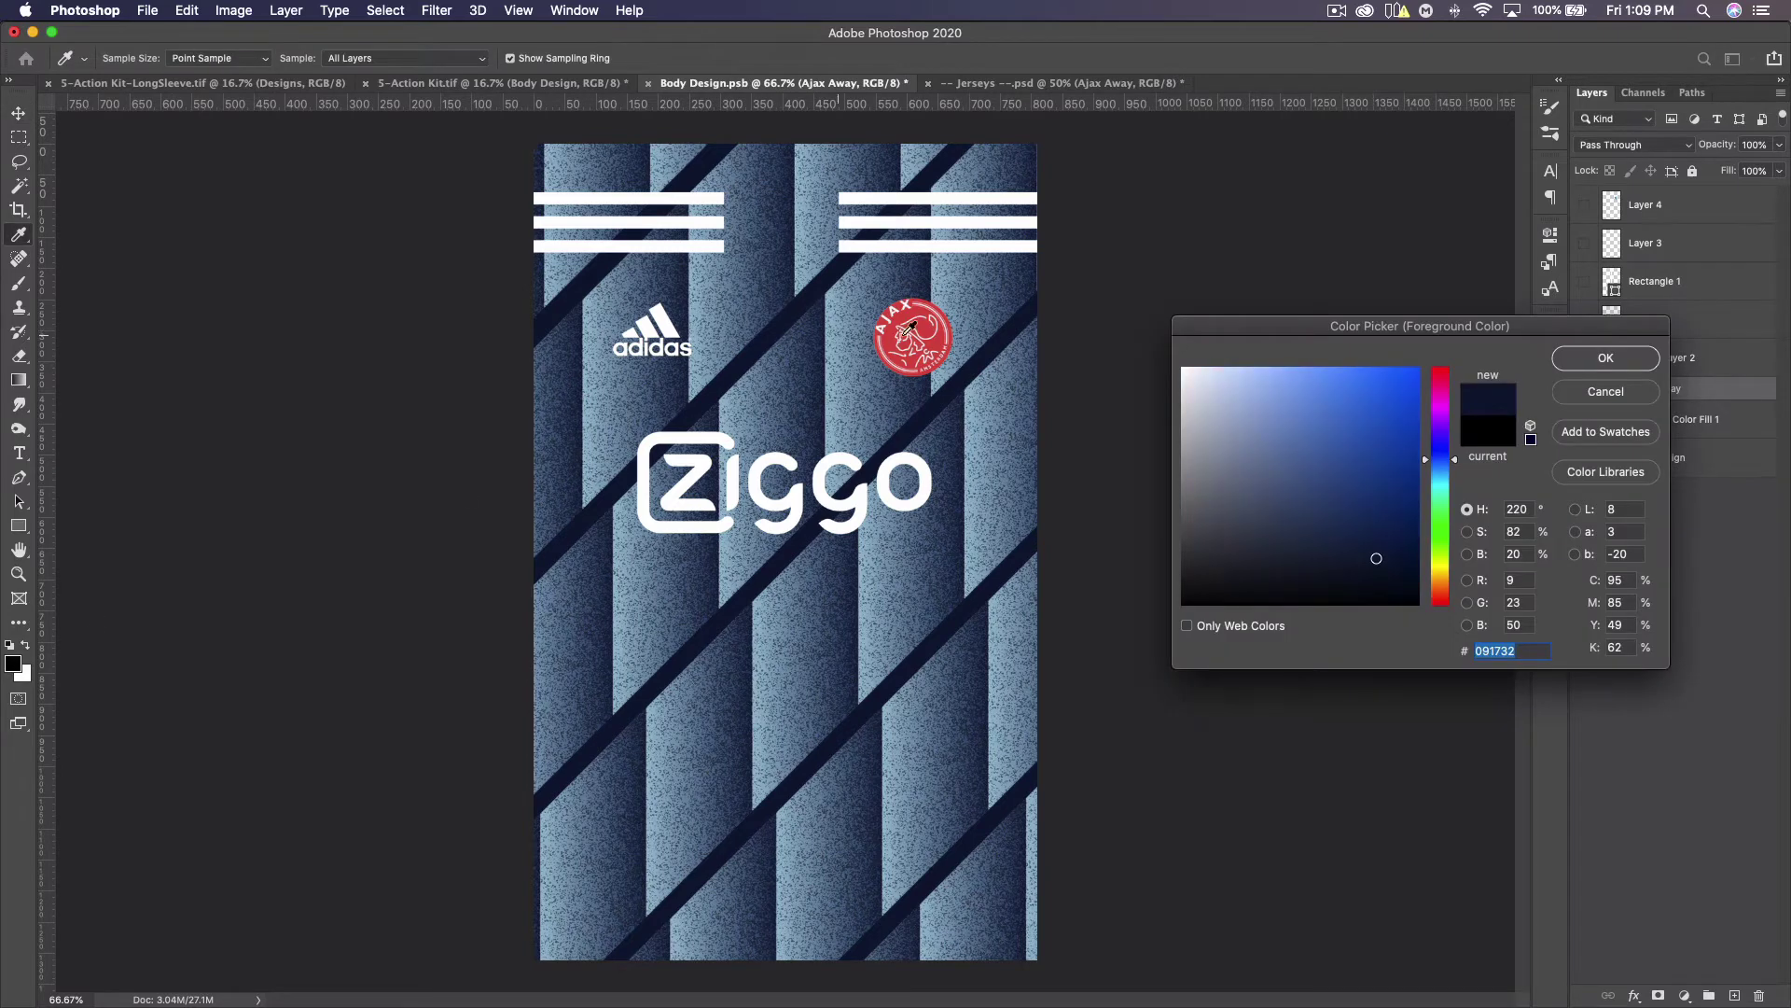
{"action": "left_click", "coordinate": [1591, 362]}
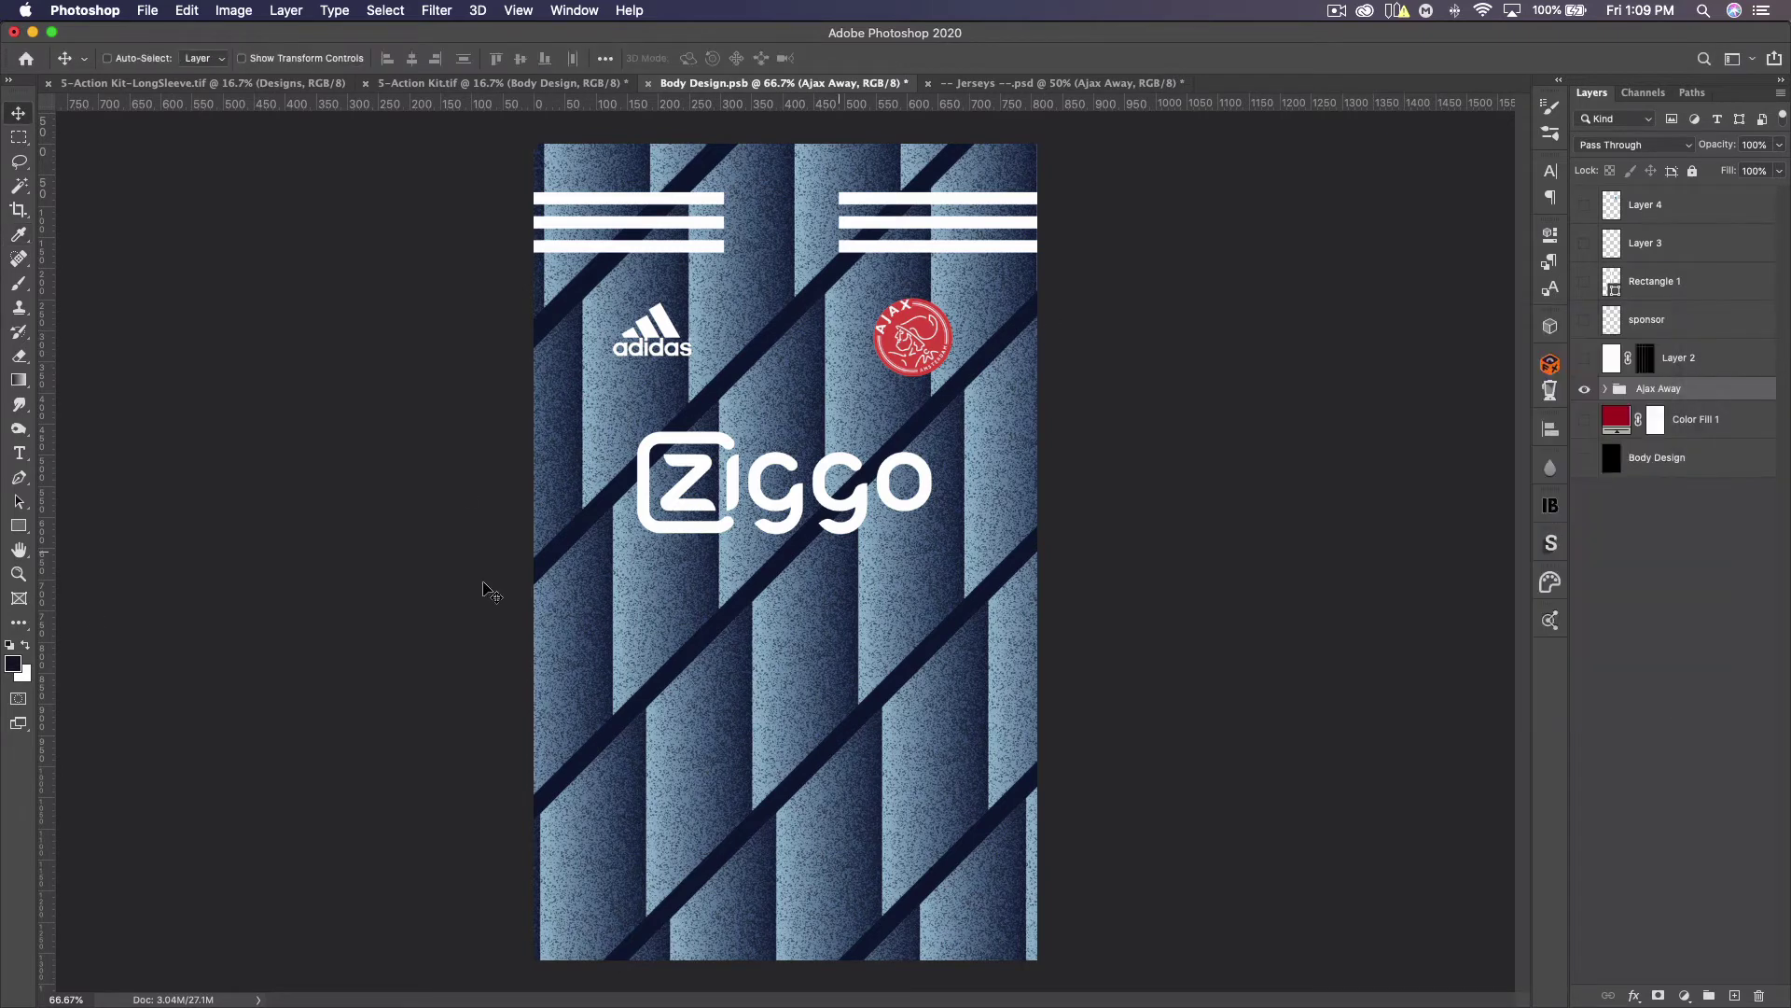
{"action": "left_click", "coordinate": [22, 674]}
{"action": "left_click", "coordinate": [925, 318]}
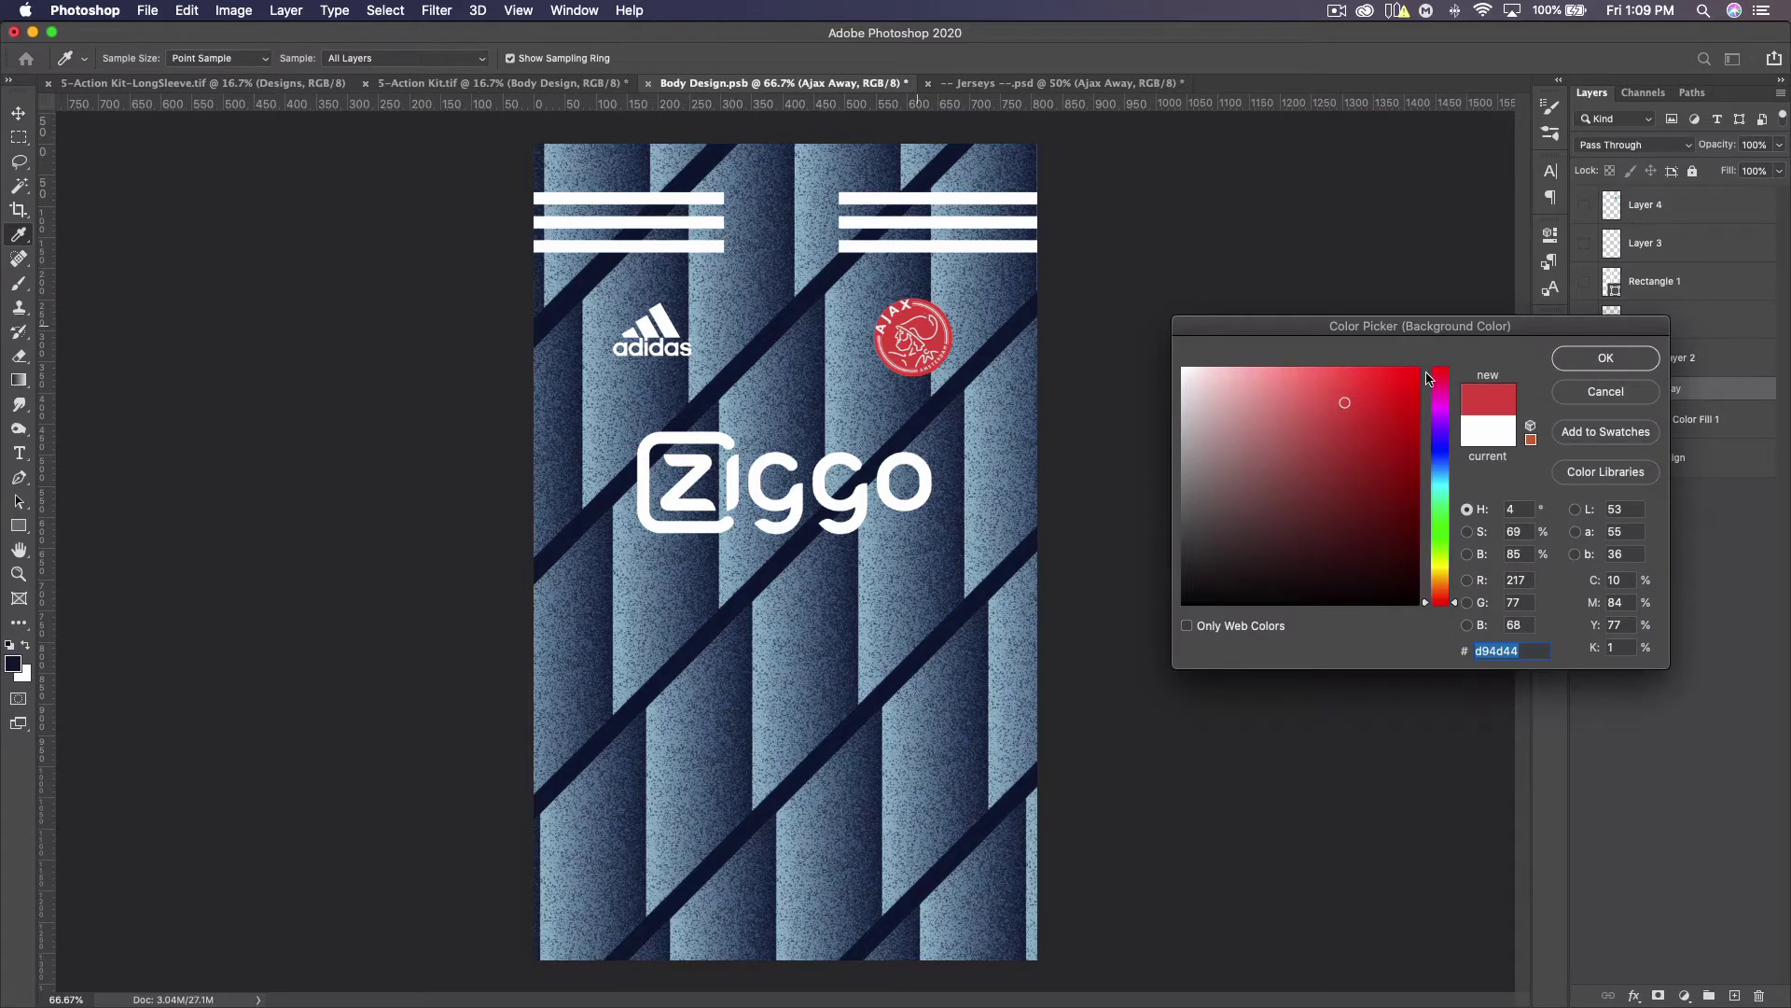
{"action": "left_click", "coordinate": [1626, 353]}
{"action": "key", "text": "v"}
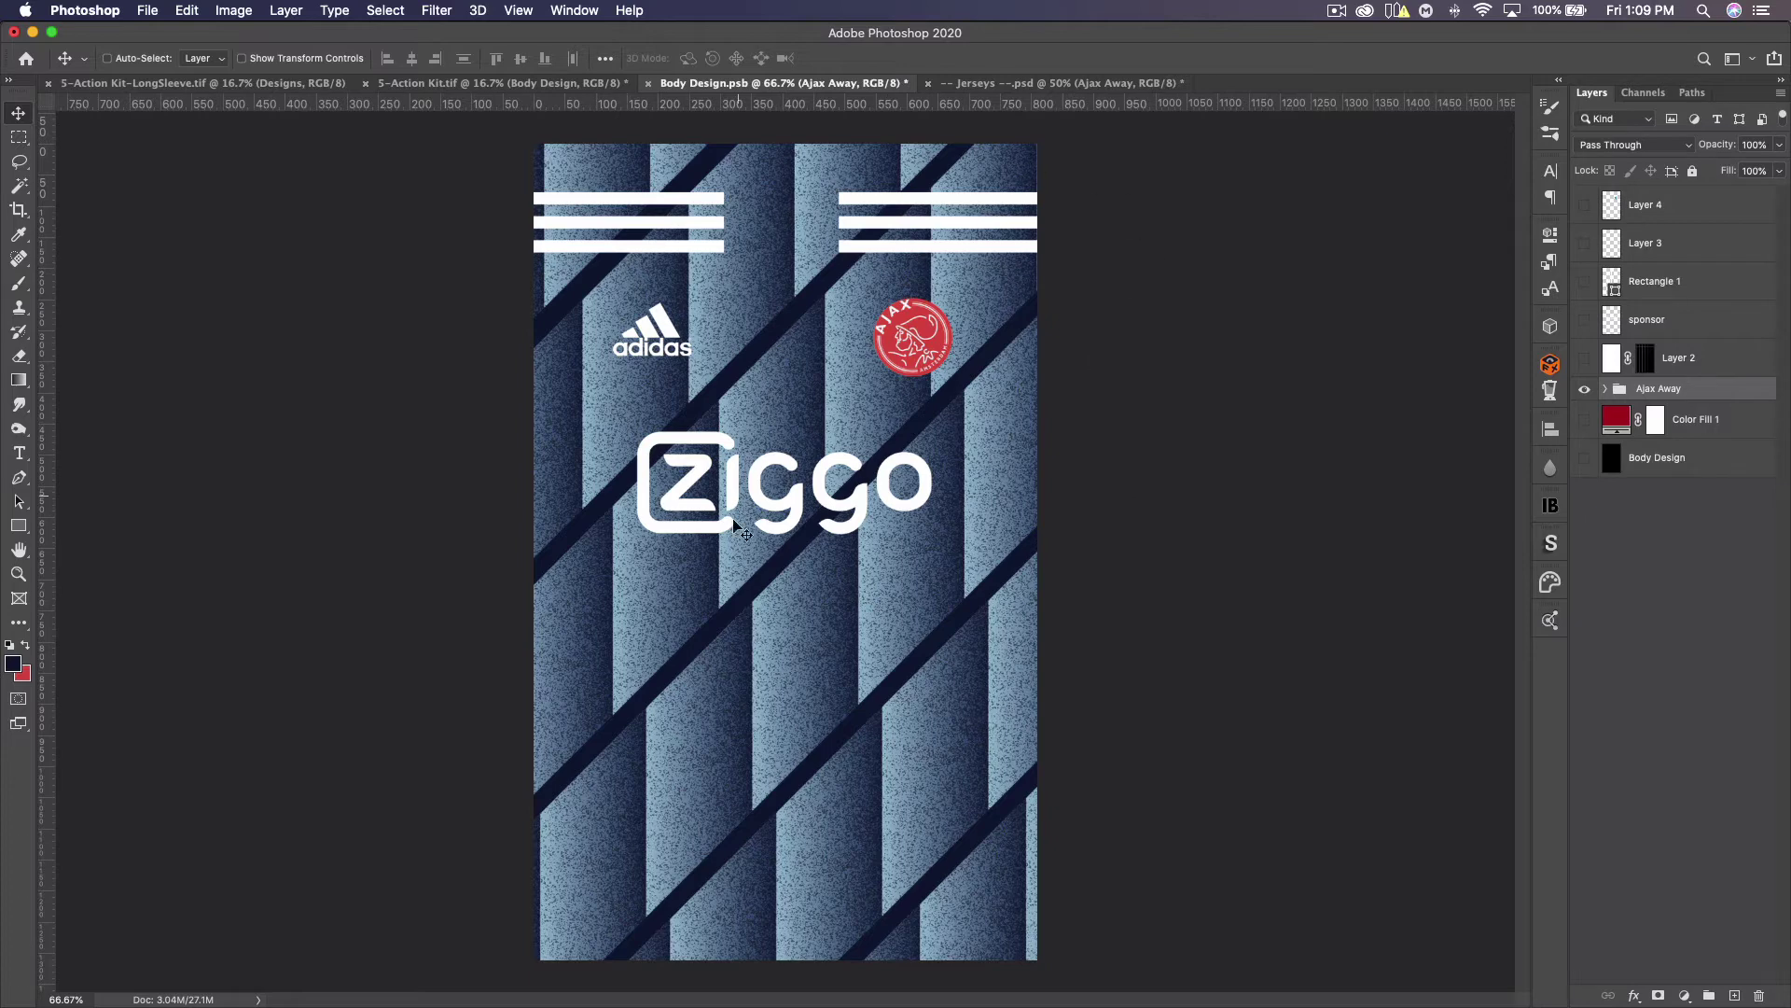
Close -- Jerseys --.psd and save Body Design.psb
{"action": "left_click", "coordinate": [928, 83]}
{"action": "left_click", "coordinate": [831, 347]}
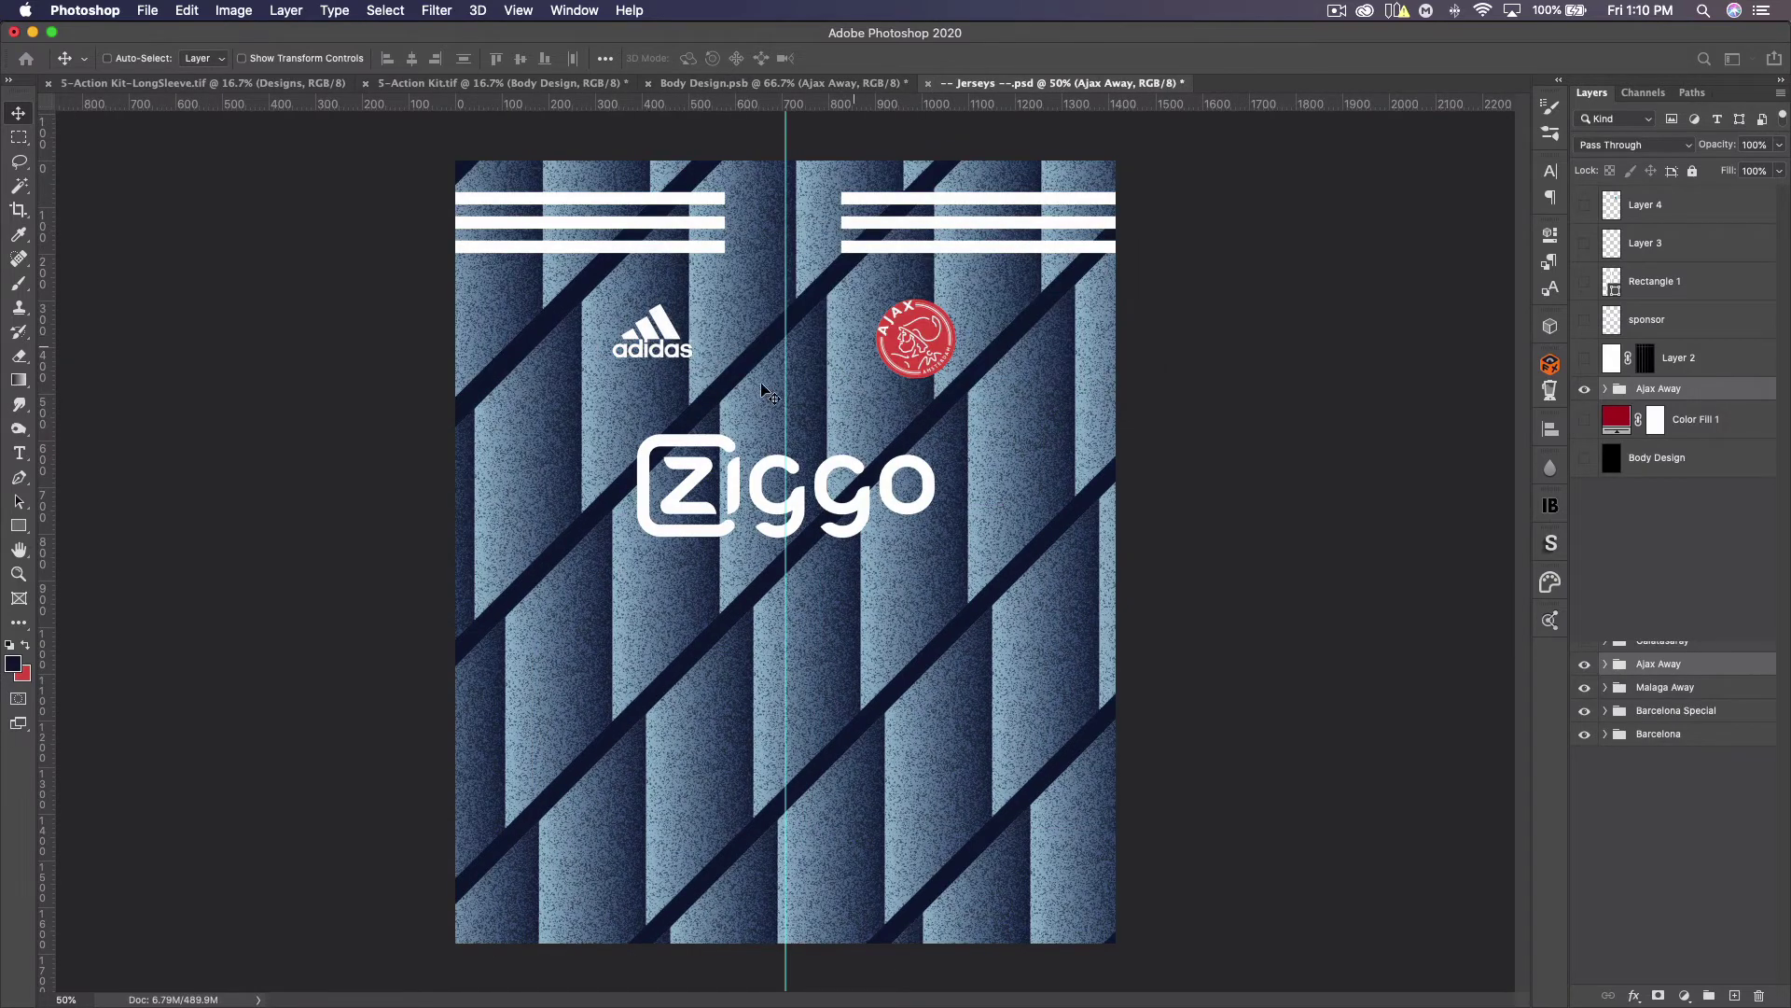
{"action": "key", "text": "super+s"}
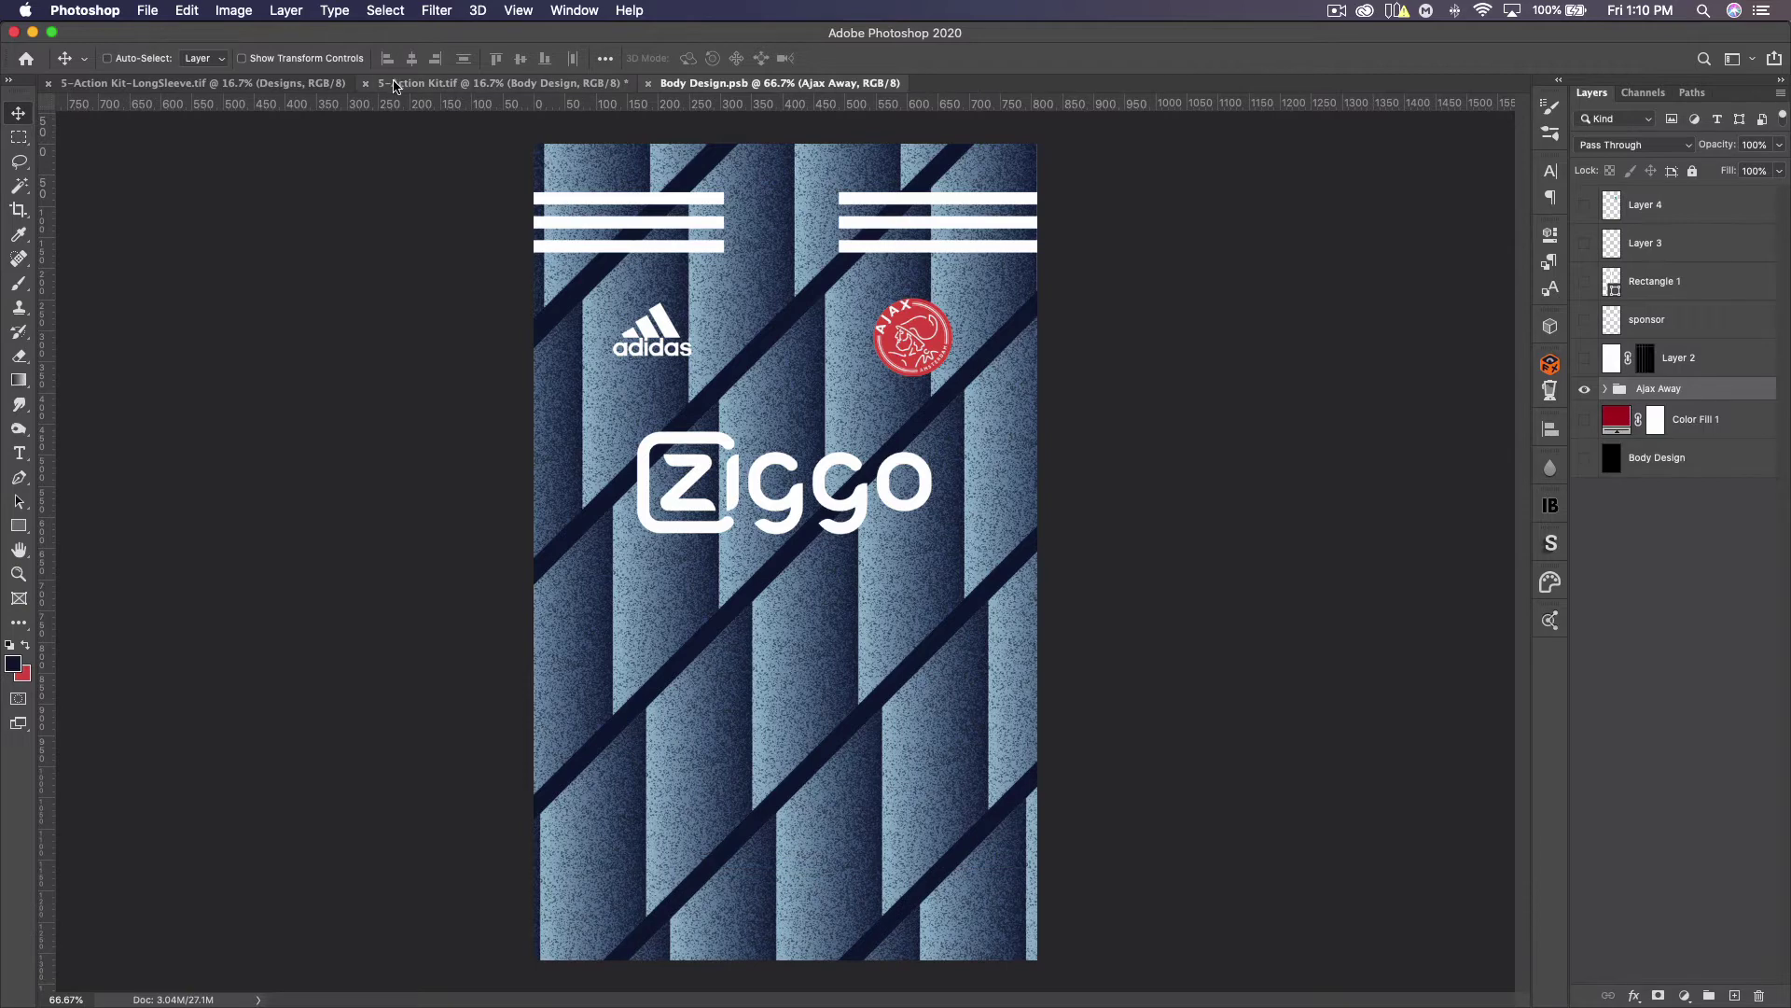
Inspect the updated jersey body up close in 5-Action Kit.tif
{"action": "key", "text": "ctrl+shift+Tab"}
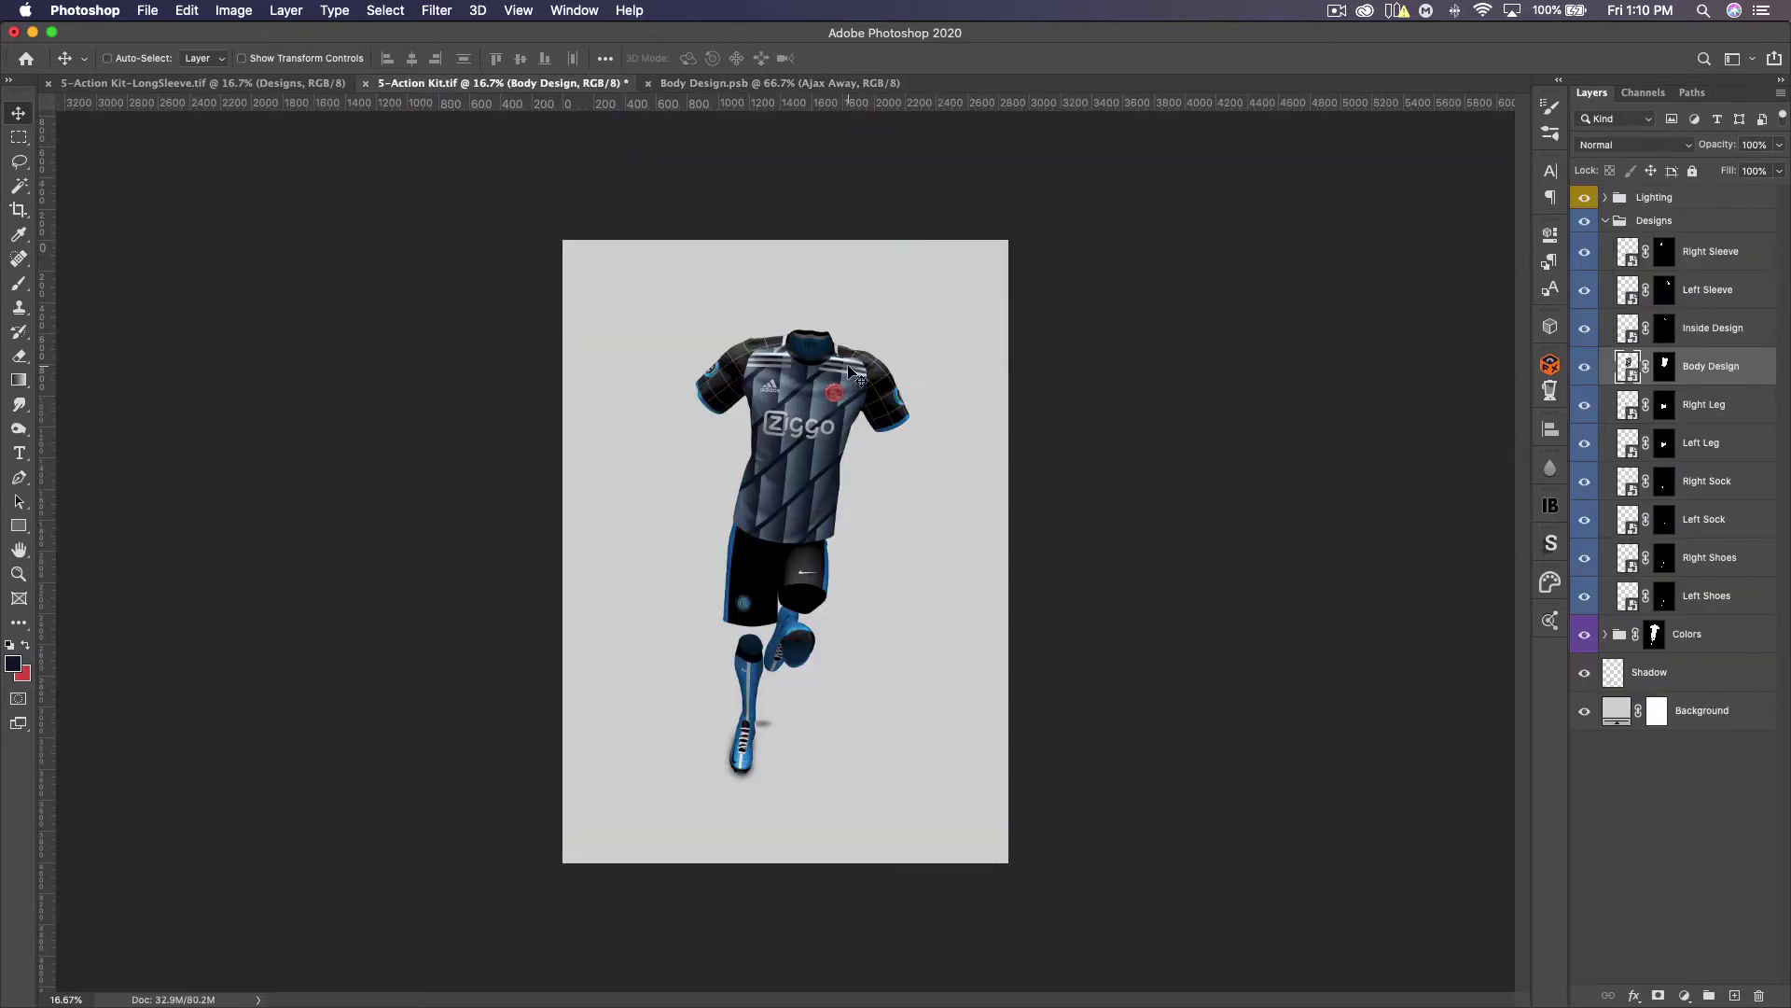
{"action": "key", "text": "super+equal"}
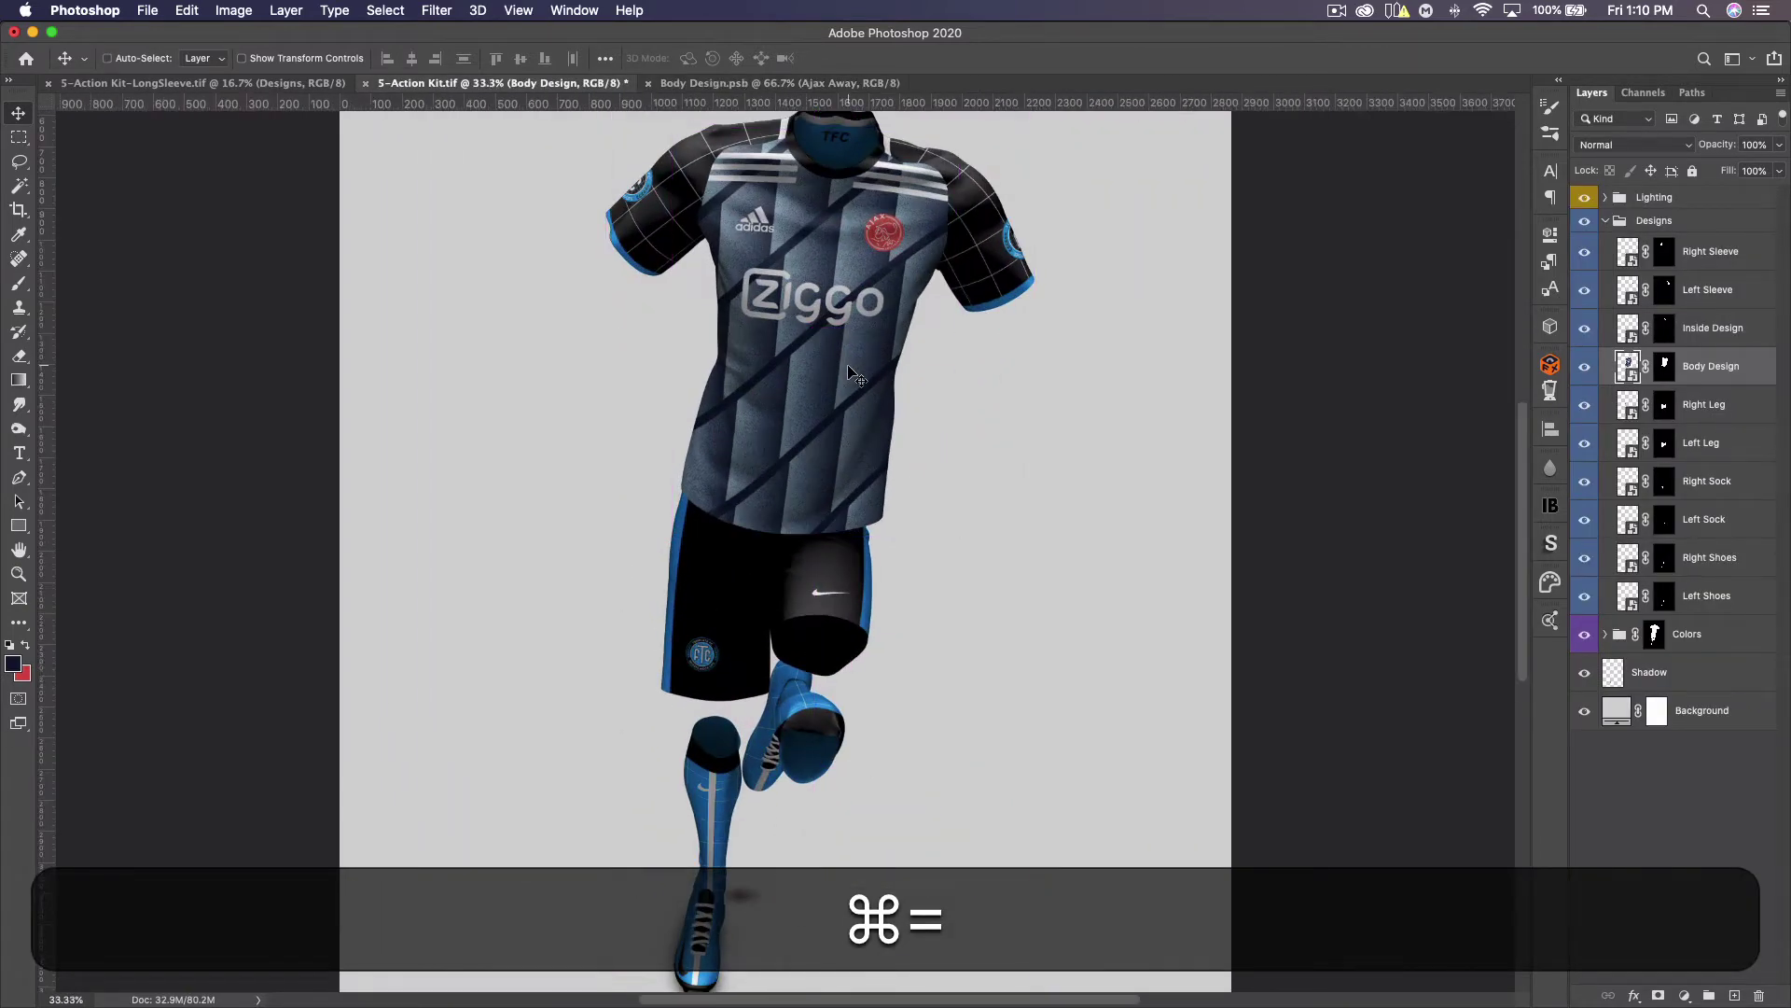
{"action": "scroll", "coordinate": [851, 373], "scroll_direction": "up", "scroll_amount": 2}
Hide the adidas stripes copy 2 layer inside the Ajax Away group, save Body Design.psb and return to 5-Action Kit.tif
{"action": "left_click", "coordinate": [691, 82]}
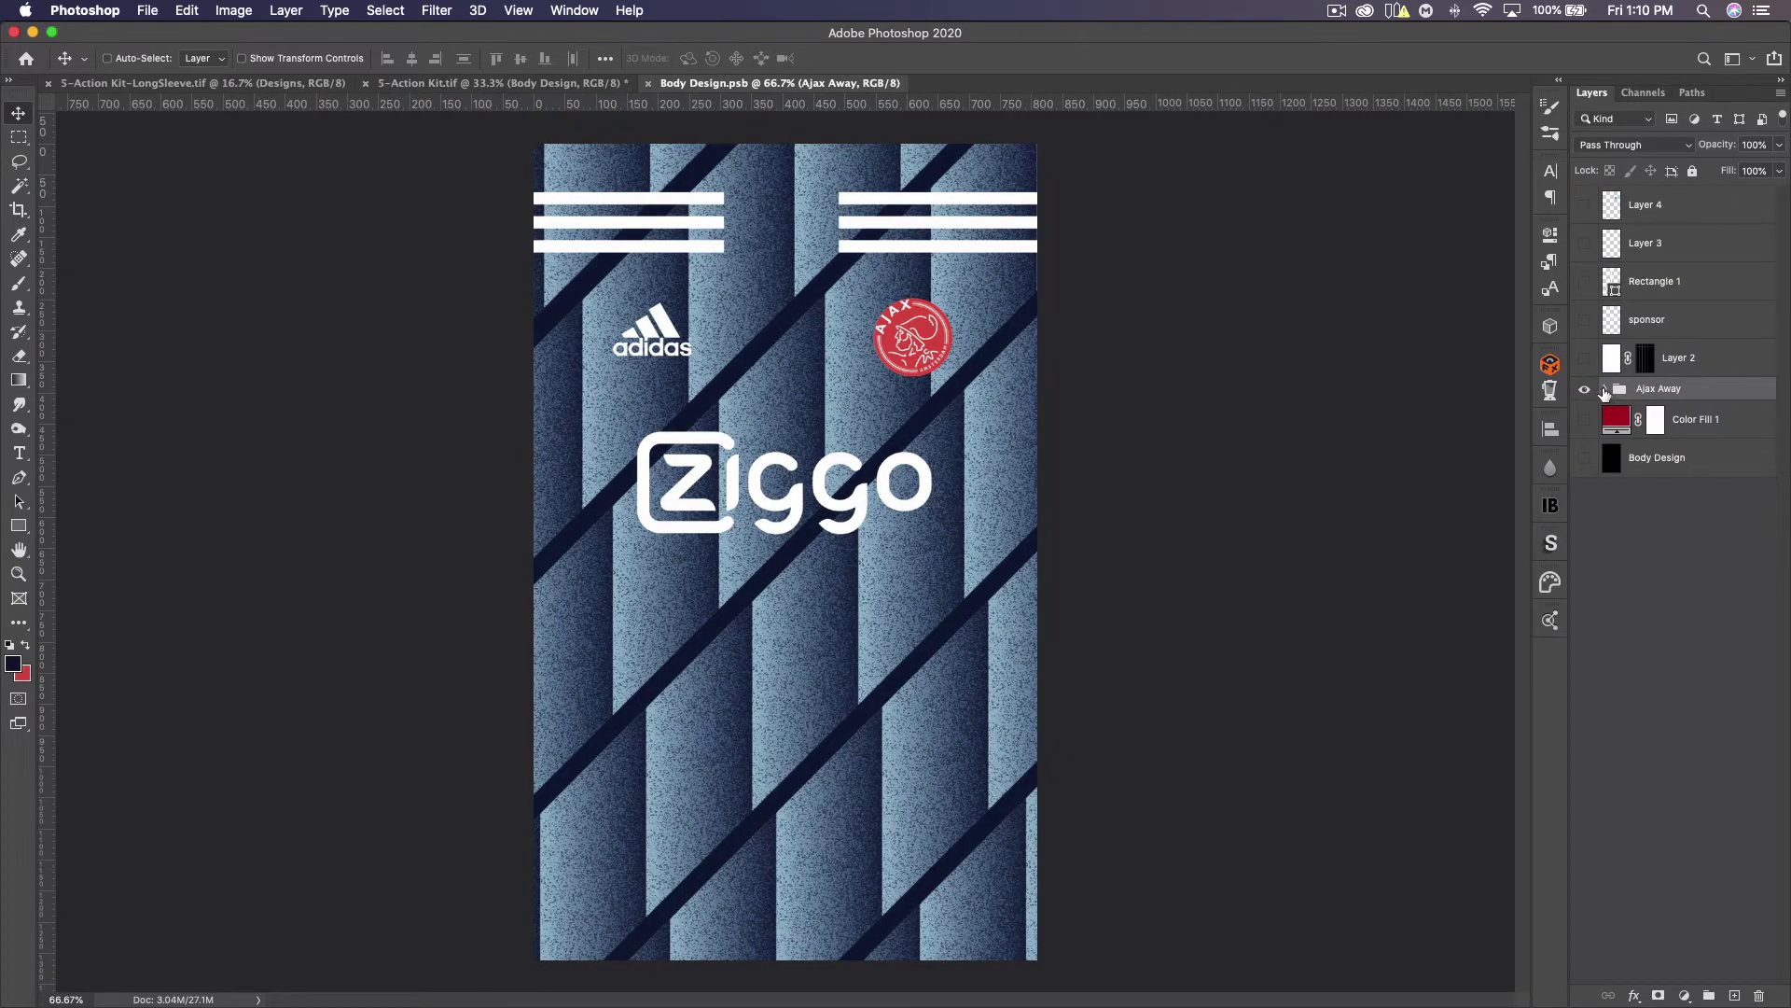
{"action": "left_click", "coordinate": [1605, 389]}
{"action": "left_click", "coordinate": [1589, 422]}
{"action": "key", "text": "super+s"}
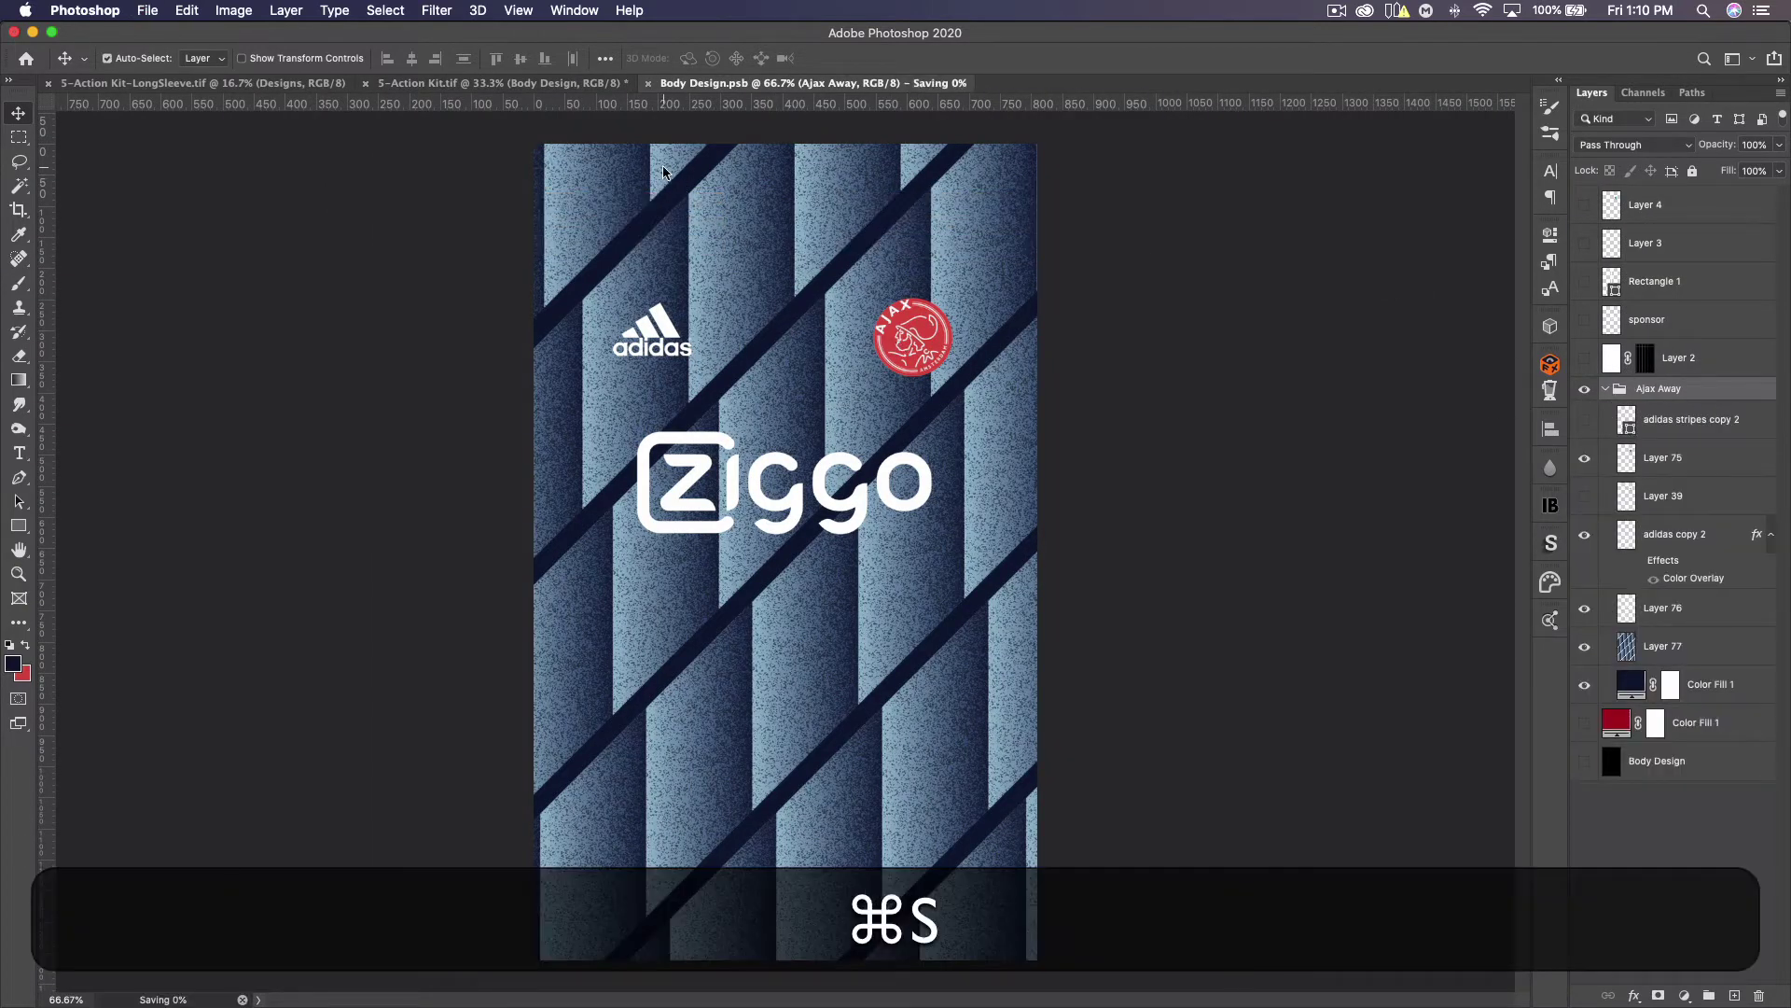
{"action": "left_click", "coordinate": [434, 86]}
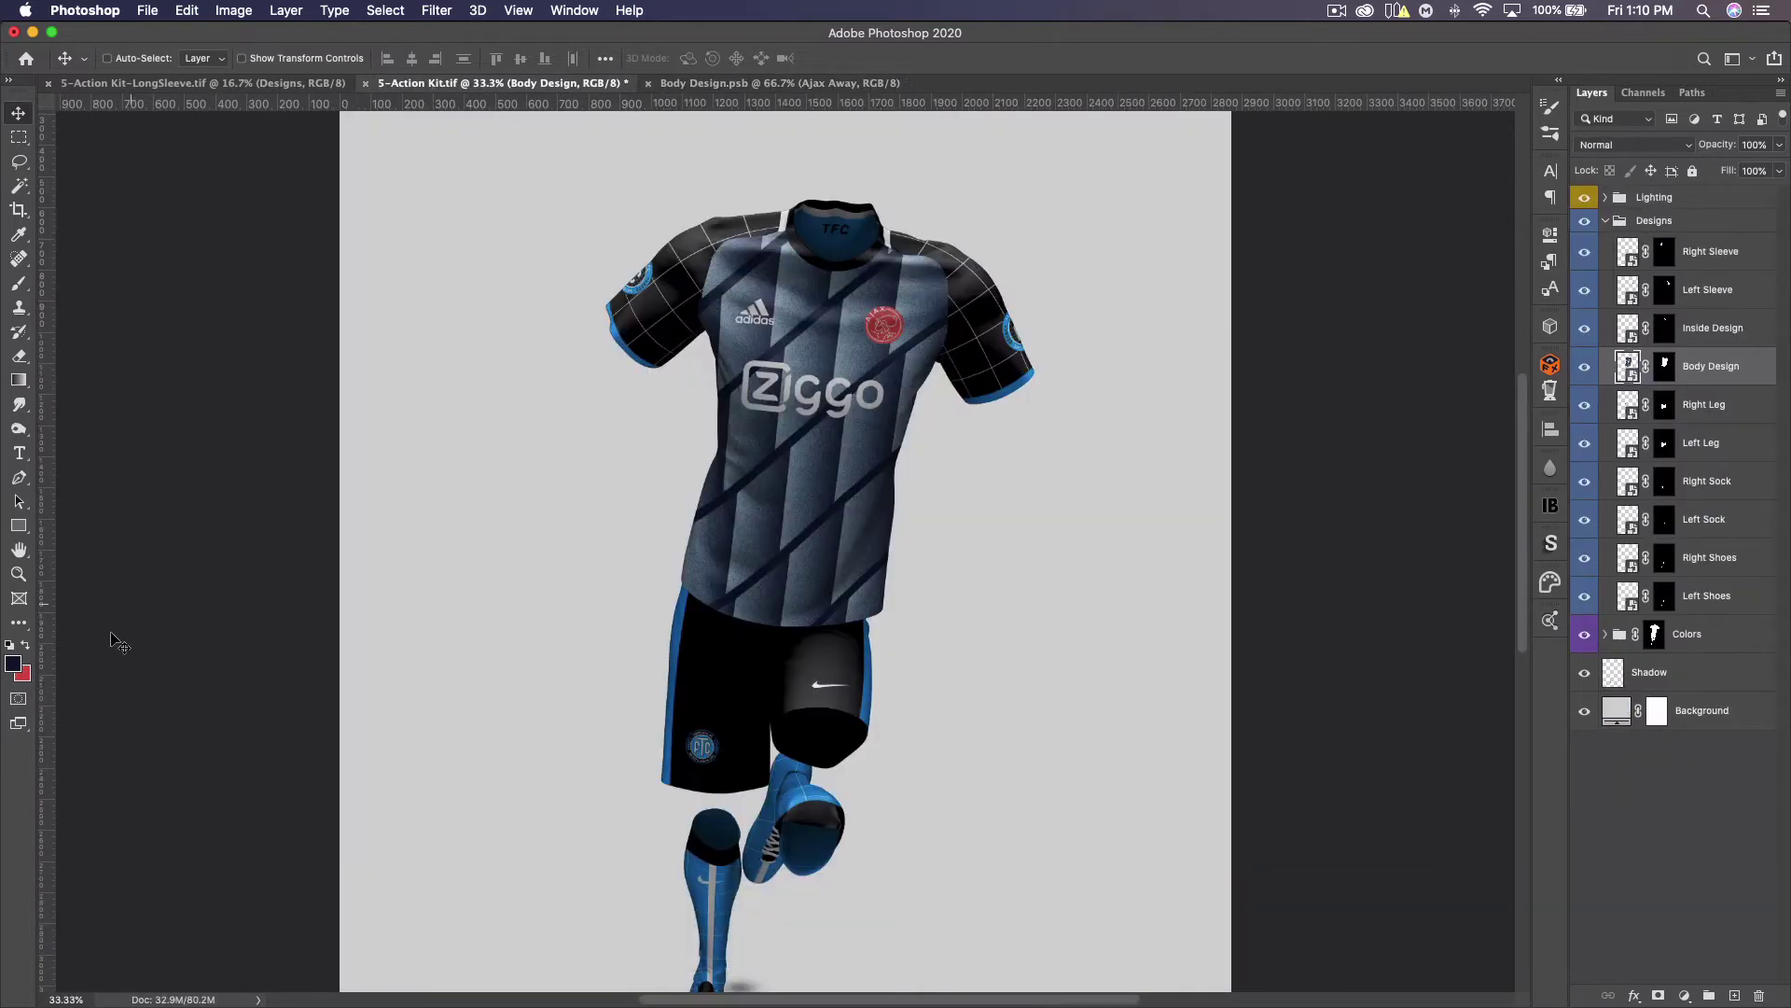
Set the Collar color fill in the Colors group to white, ffffff
{"action": "left_click", "coordinate": [1606, 636]}
{"action": "scroll", "coordinate": [1678, 592], "scroll_direction": "down", "scroll_amount": 3}
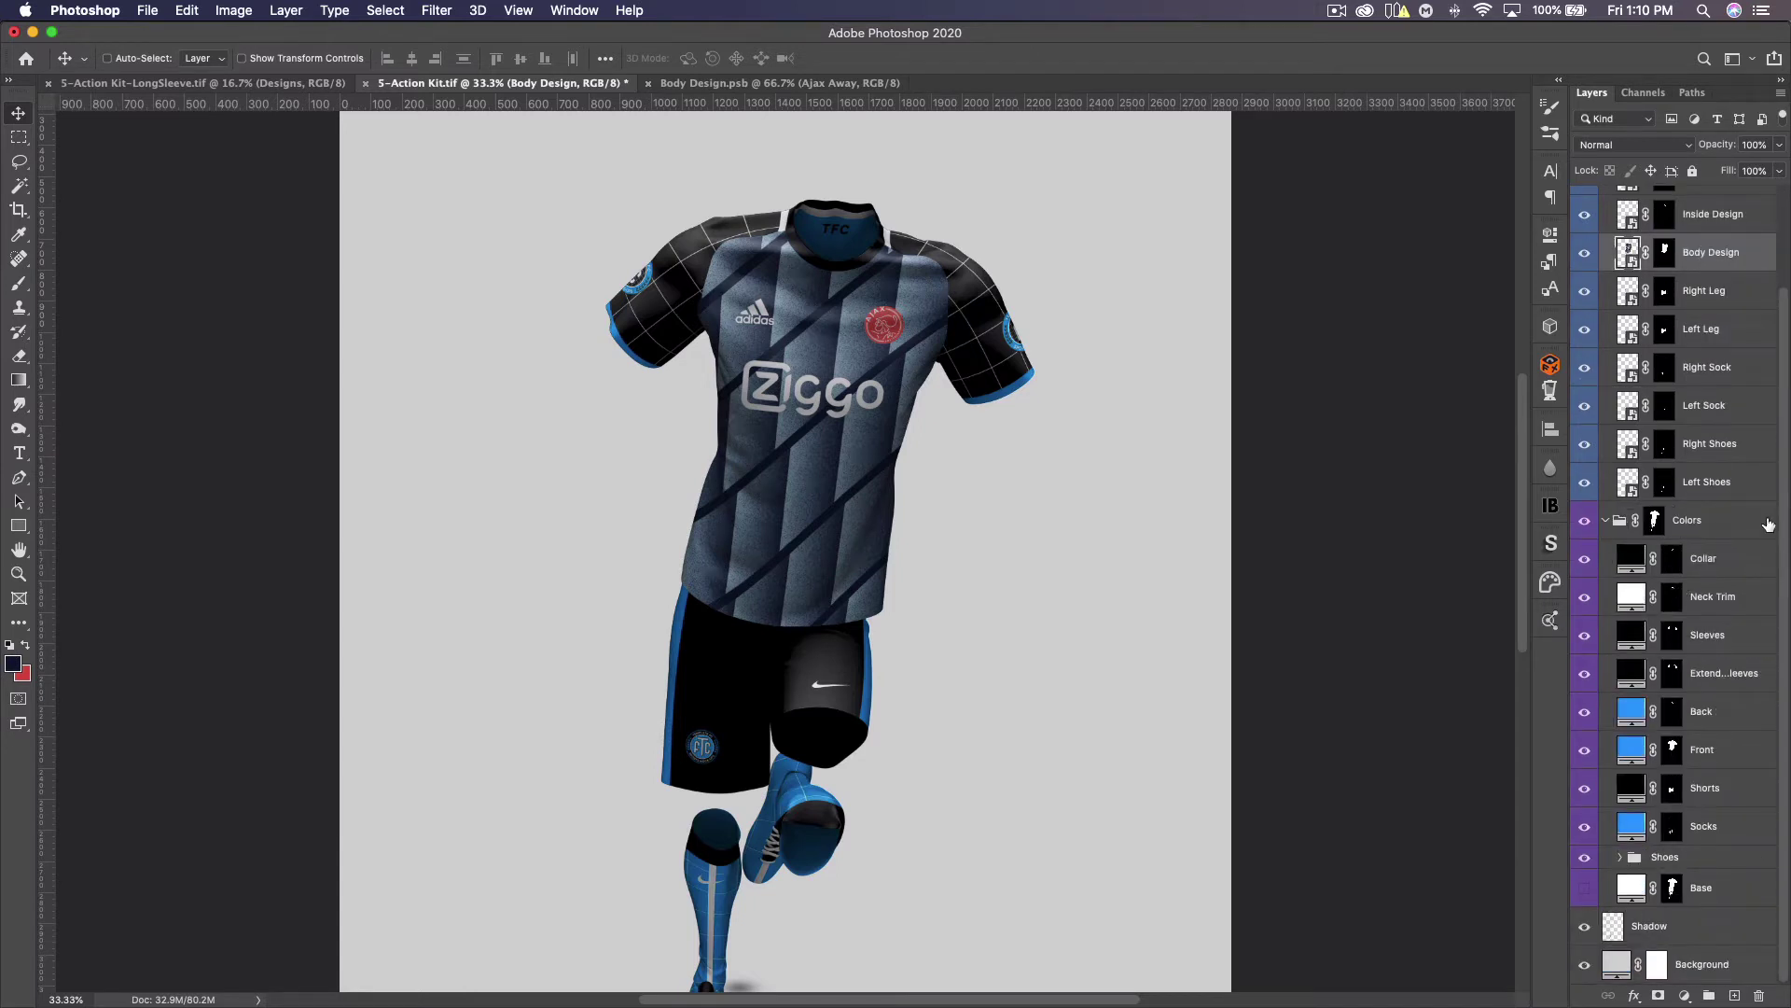
{"action": "double_click", "coordinate": [1633, 557]}
{"action": "left_click_drag", "start_coordinate": [1240, 420], "coordinate": [1183, 368]}
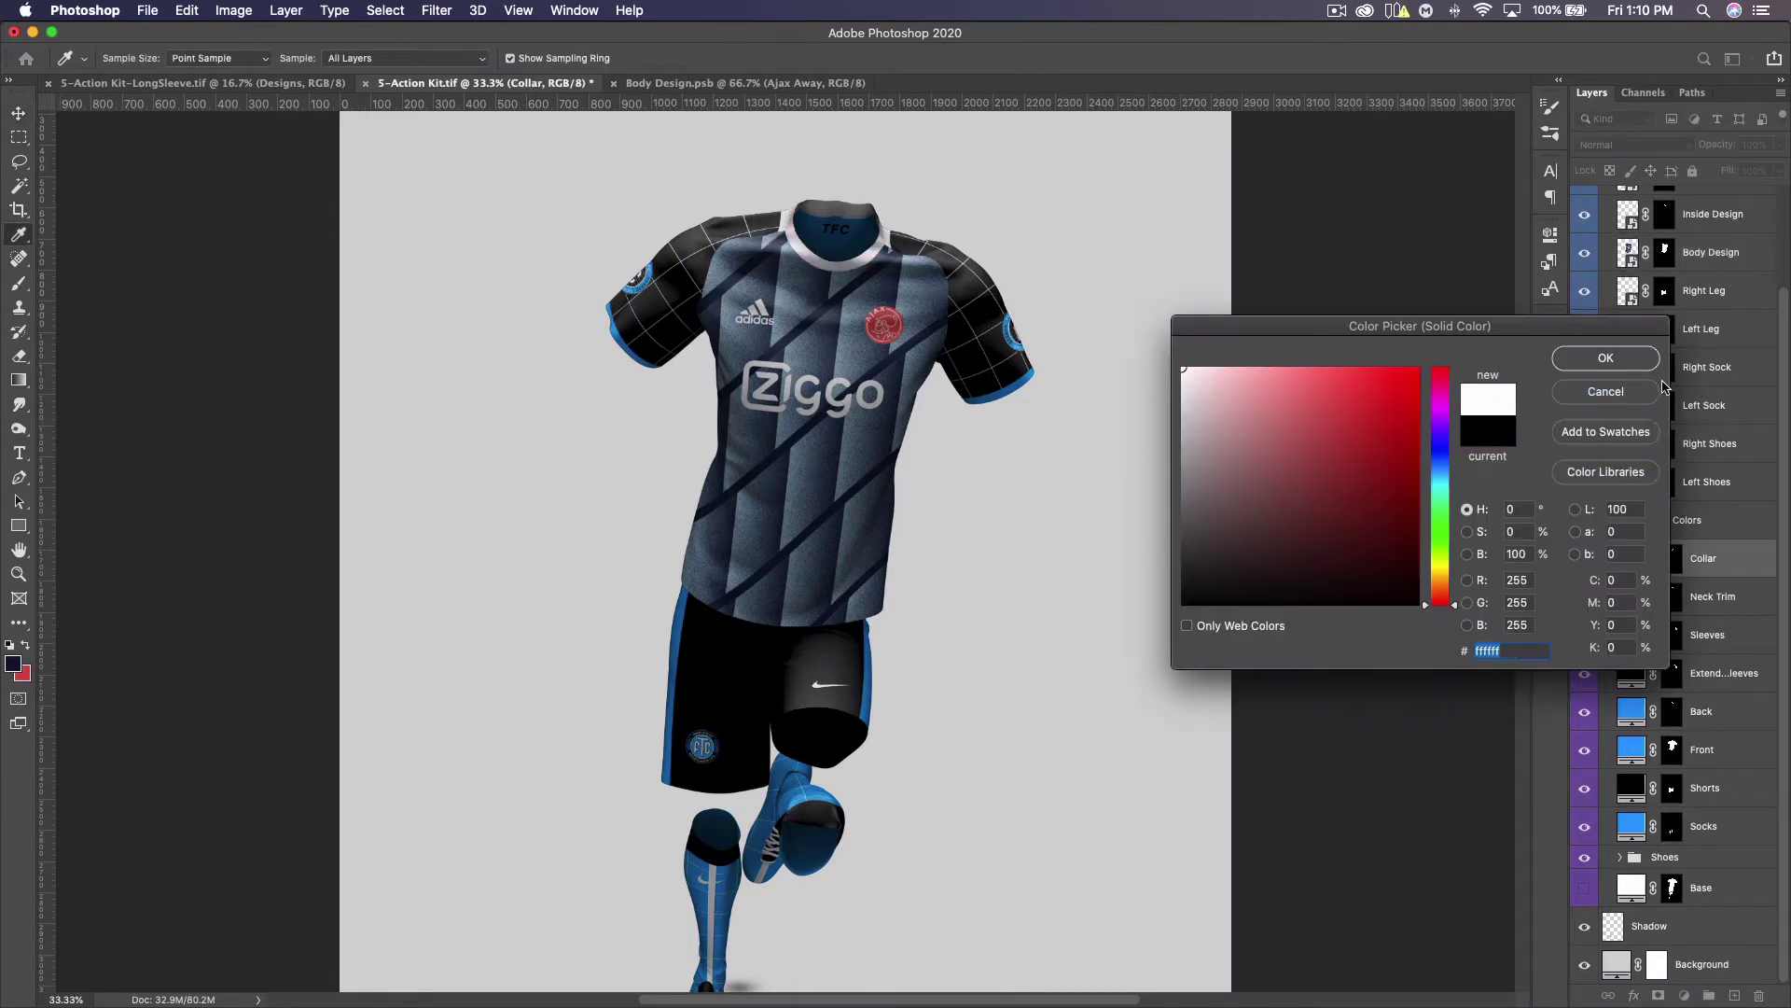
{"action": "left_click", "coordinate": [1629, 357]}
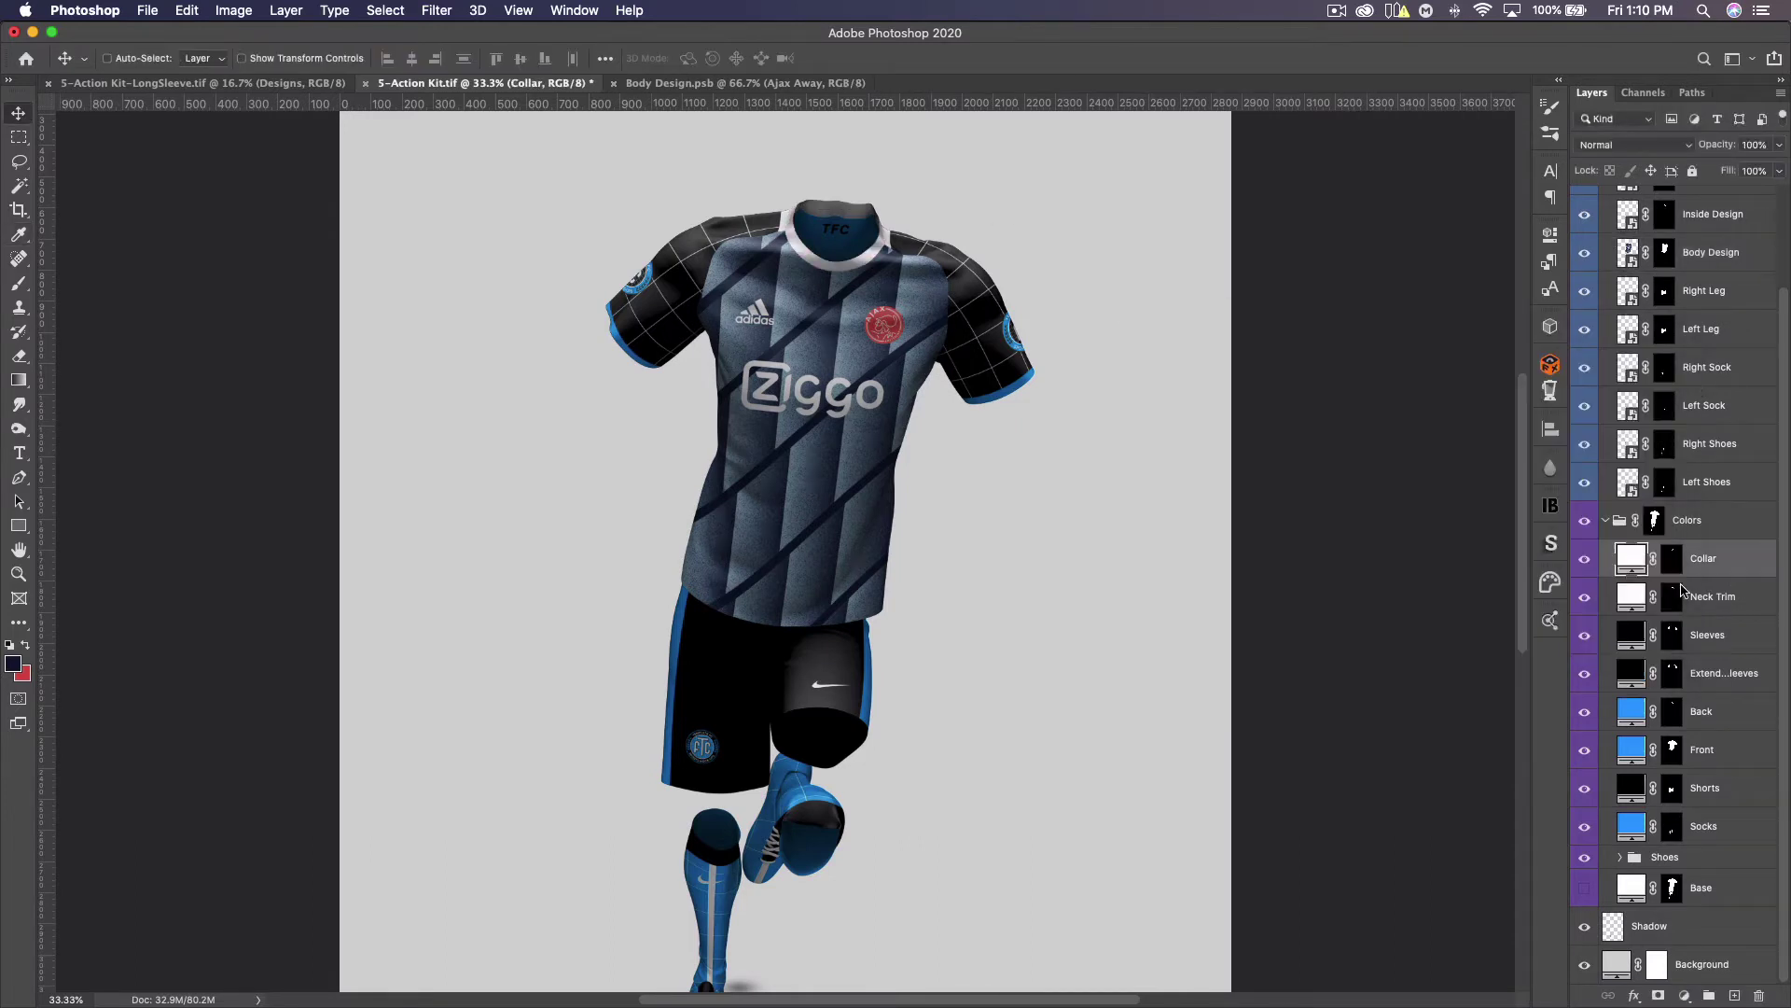
Set the Neck Trim color fill to red d94d44 and toggle its visibility to compare the trim
{"action": "double_click", "coordinate": [1631, 595]}
{"action": "left_click", "coordinate": [1344, 402]}
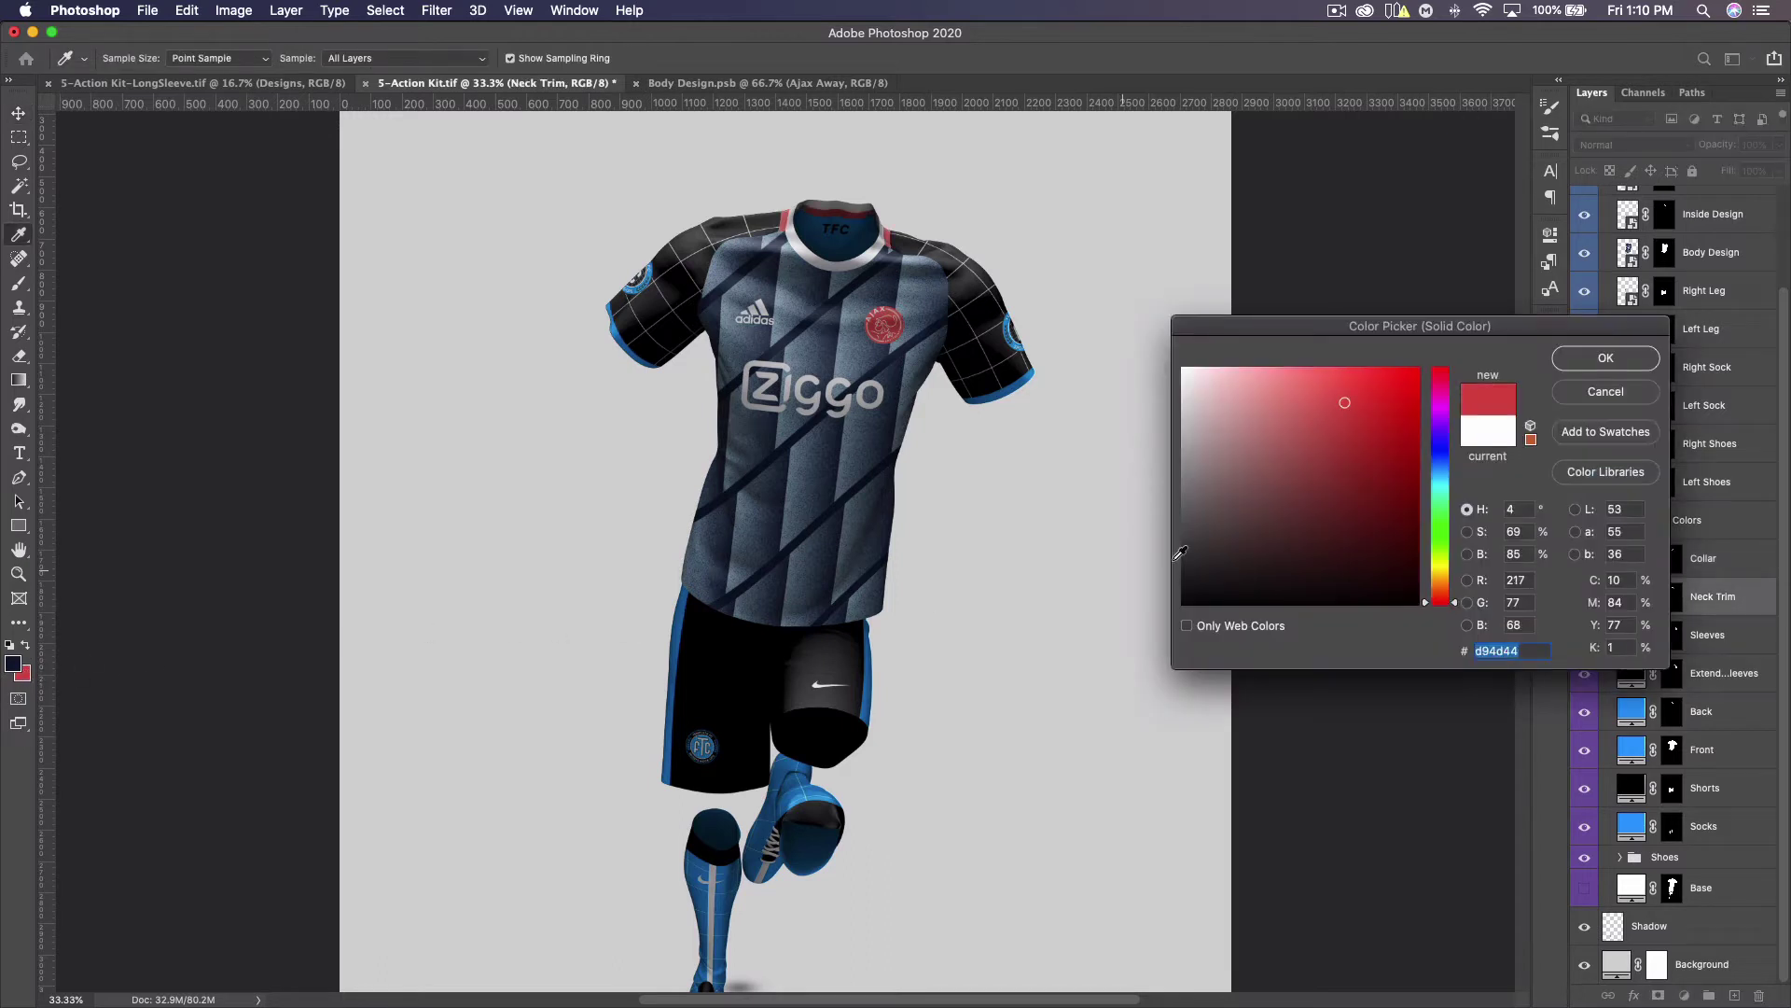
{"action": "left_click", "coordinate": [1606, 359]}
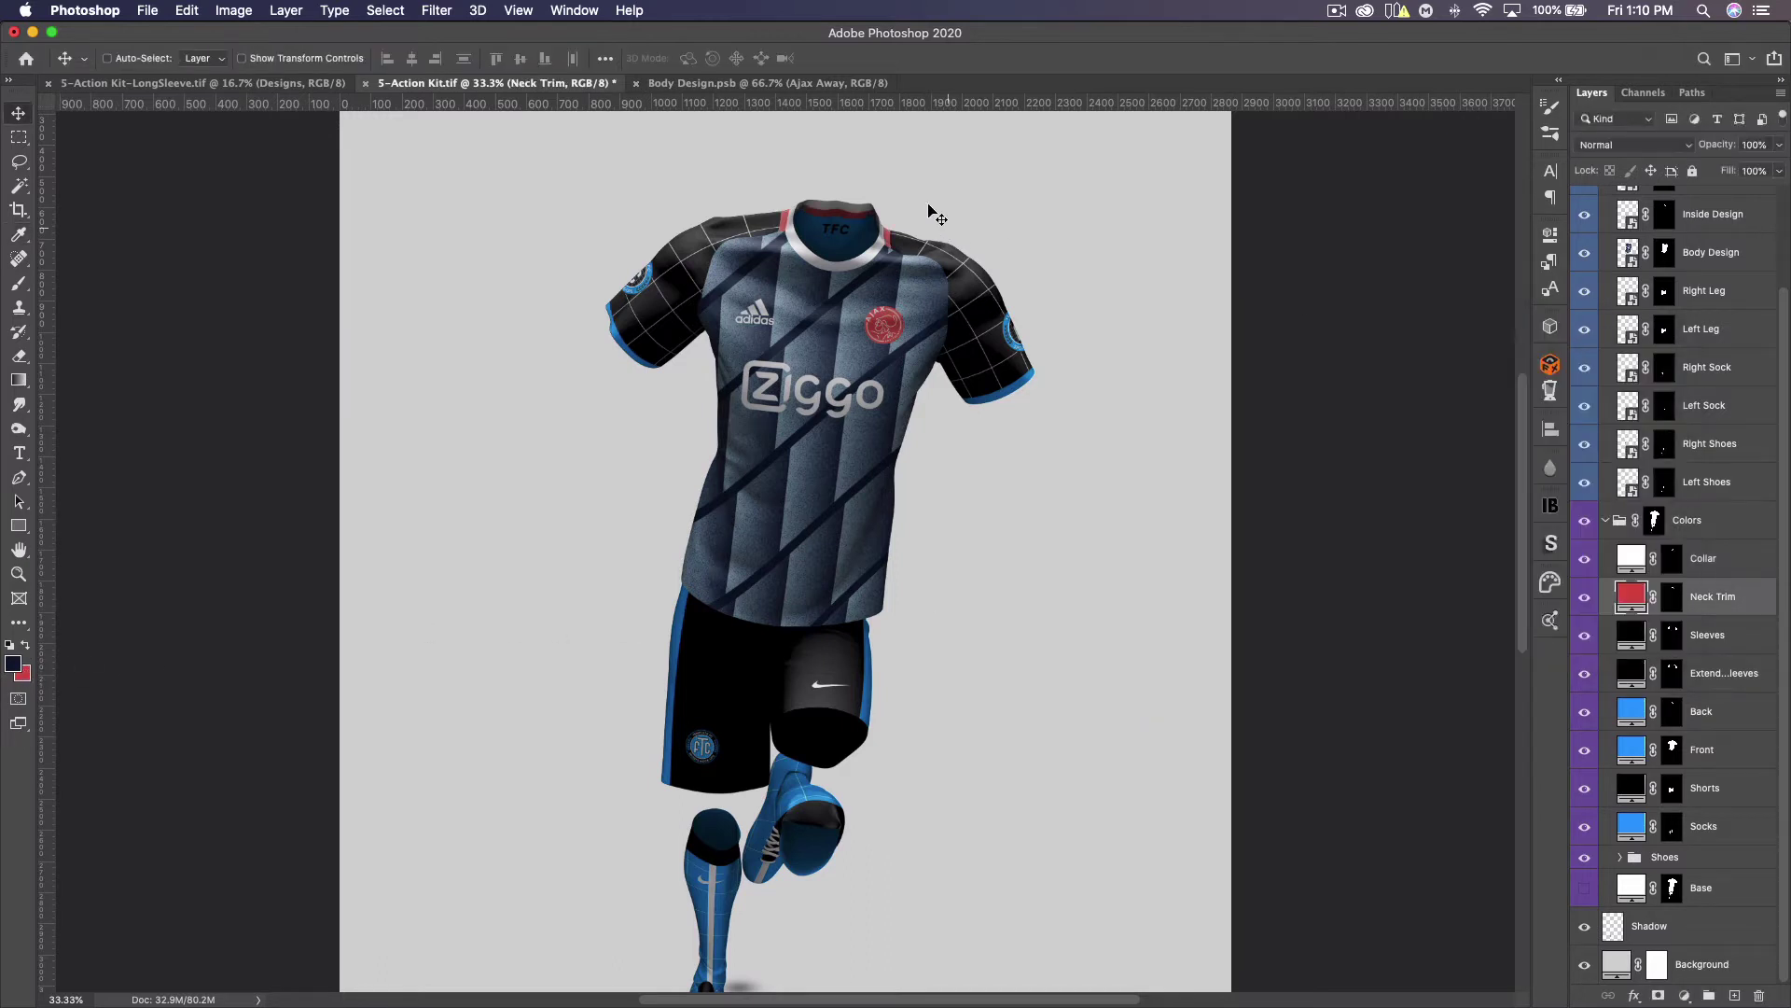
{"action": "left_click", "coordinate": [1585, 598]}
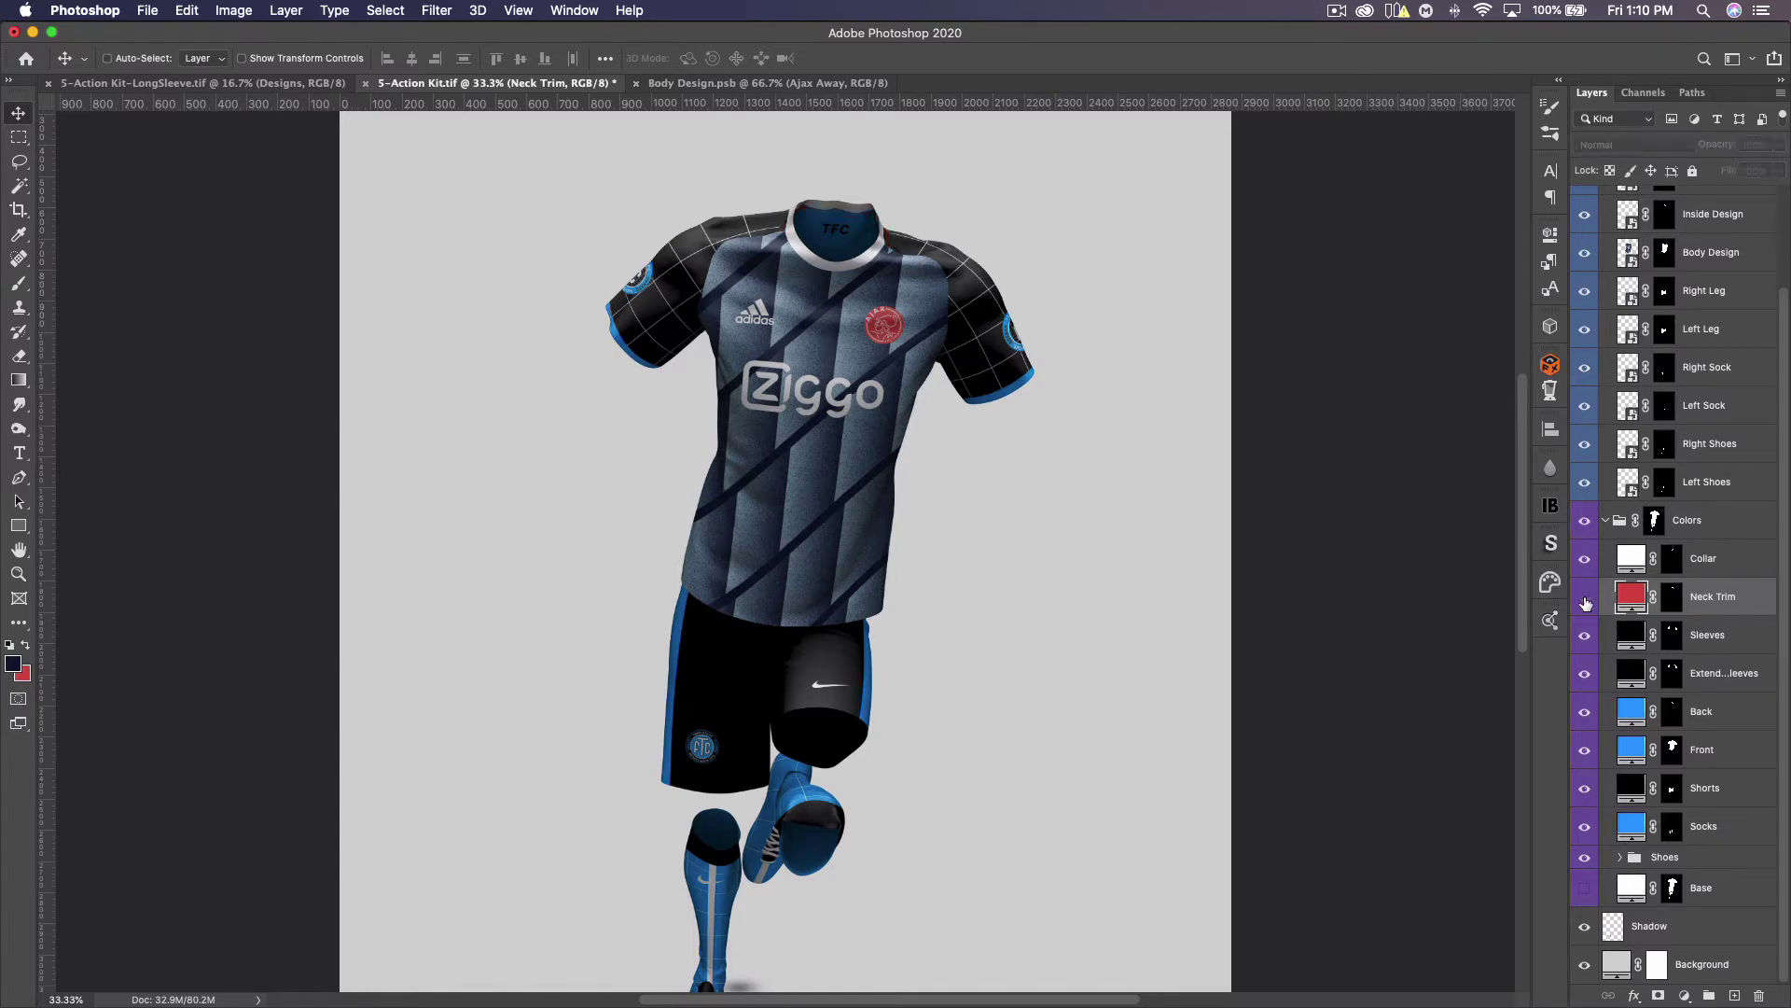
{"action": "left_click", "coordinate": [1585, 598]}
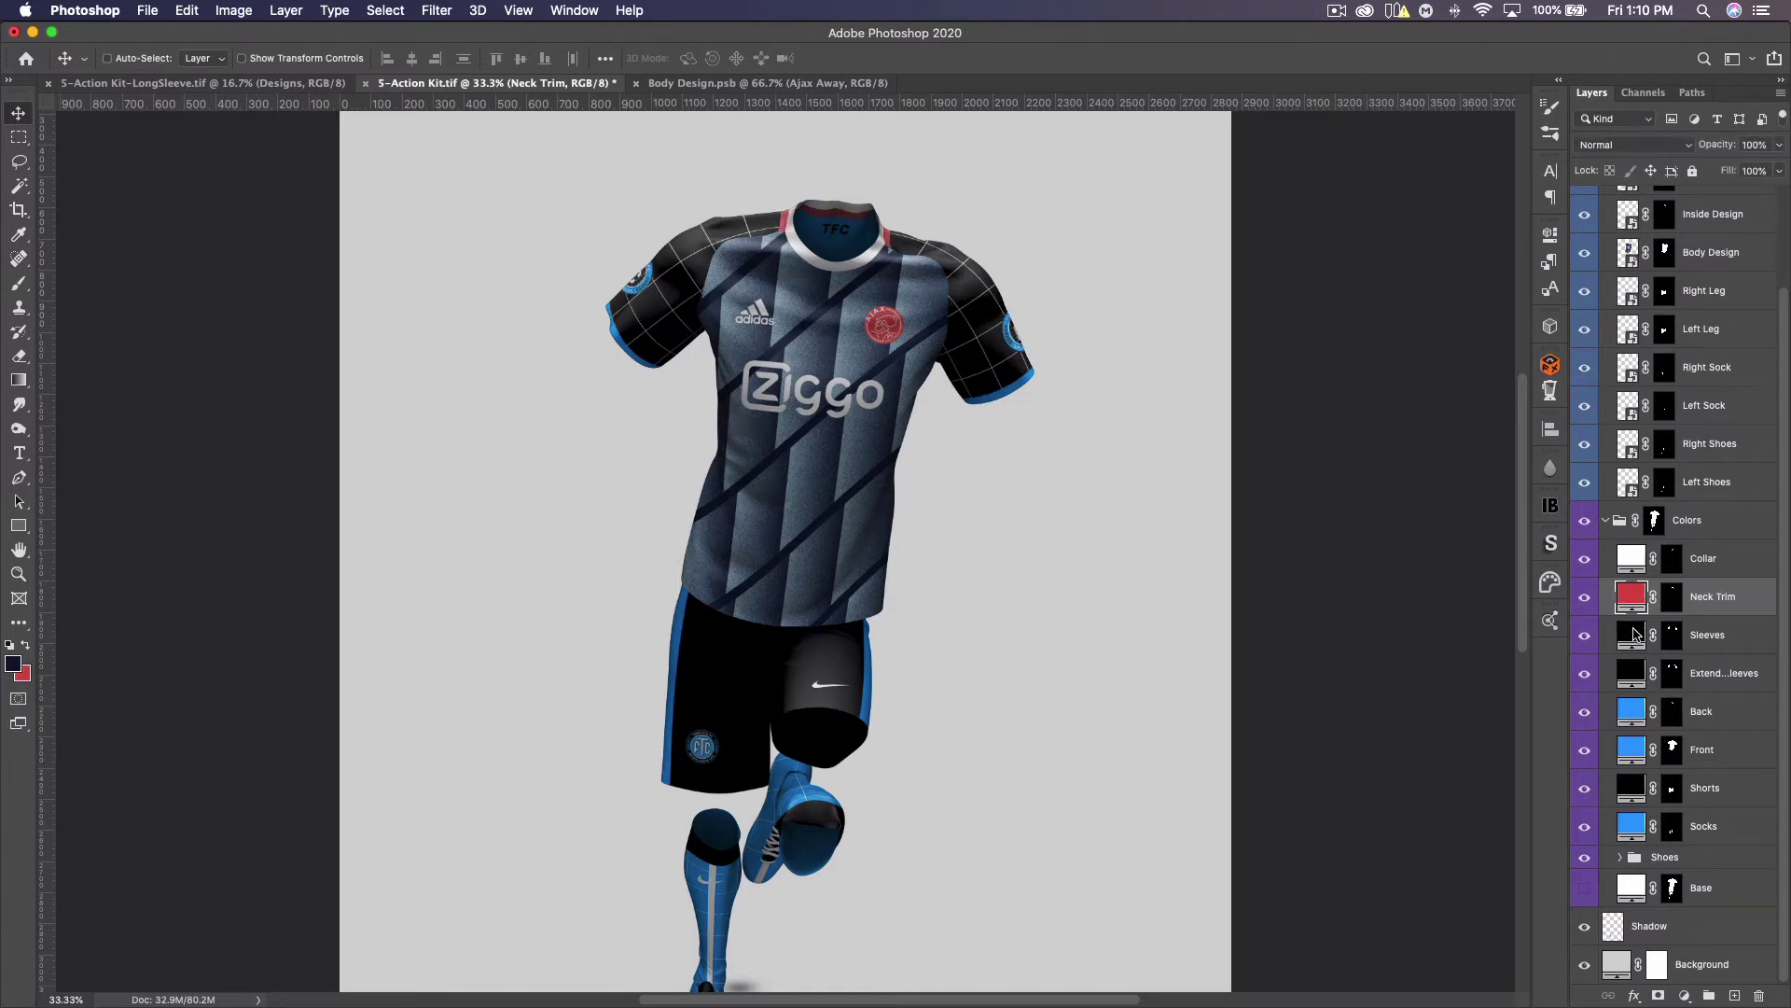
Set the Sleeves color fill to navy 091732 and hide the extended sleeves color layer
{"action": "double_click", "coordinate": [1634, 635]}
{"action": "type", "text": "1a1a2e"}
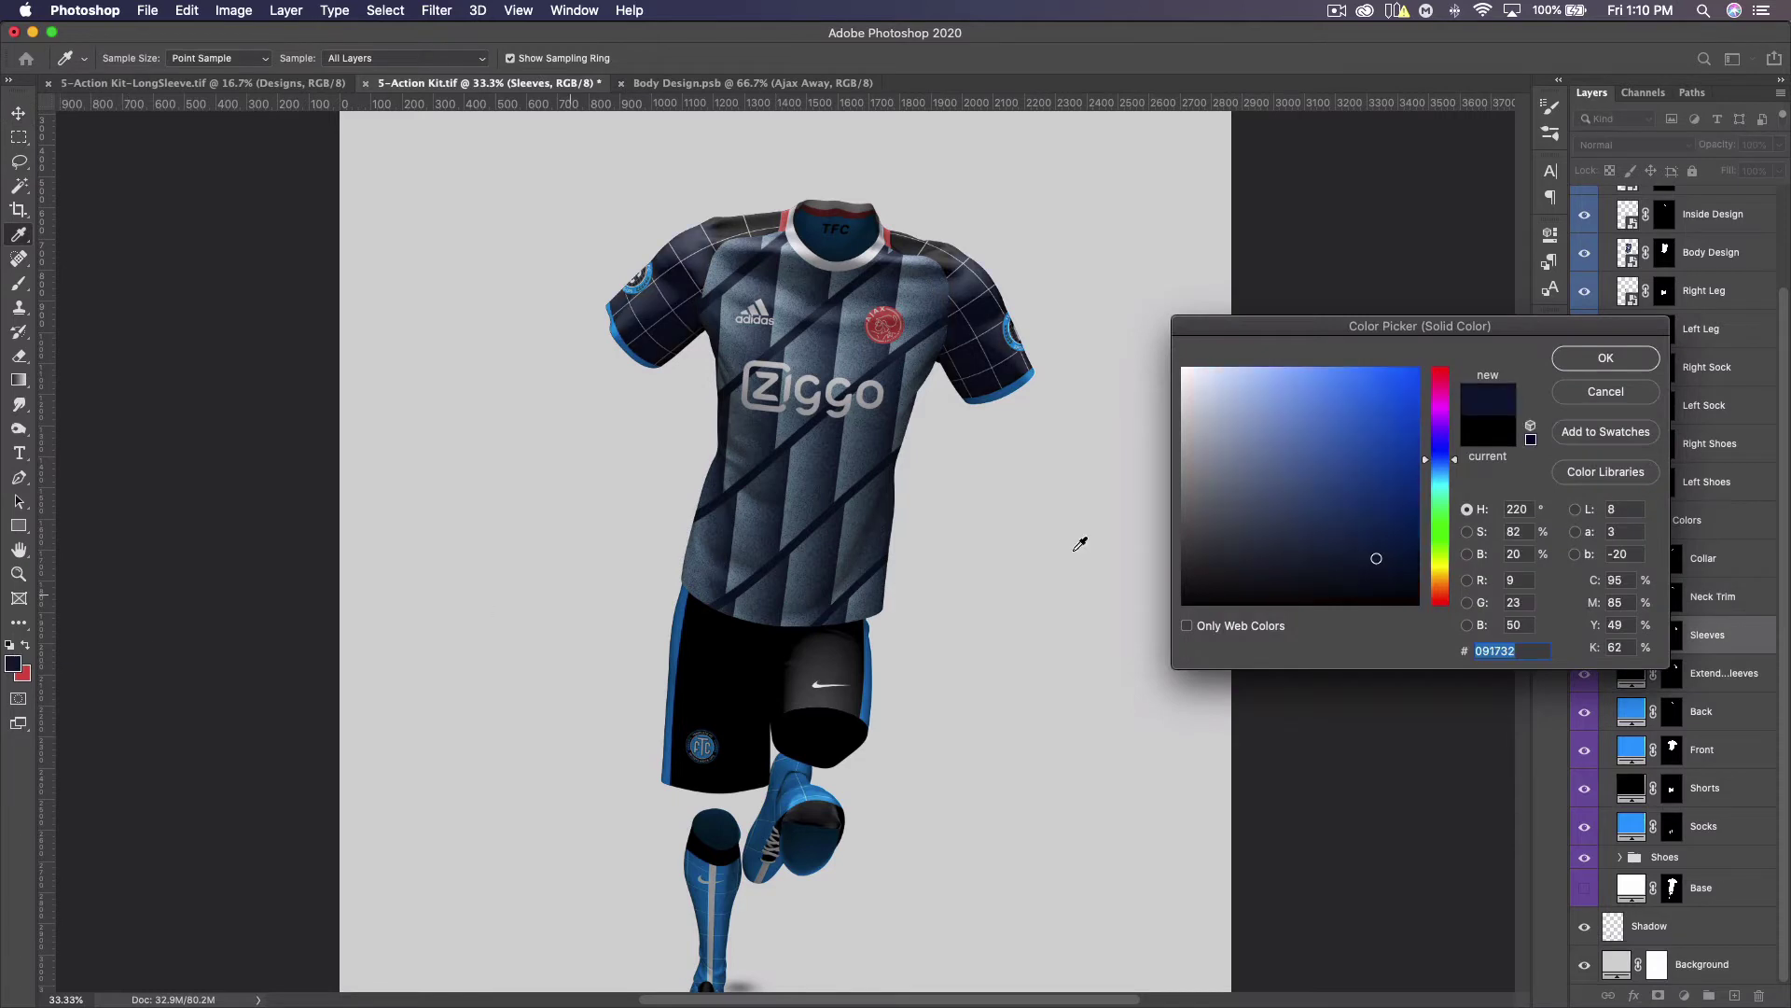
{"action": "left_click", "coordinate": [1606, 357]}
{"action": "left_click", "coordinate": [1586, 673]}
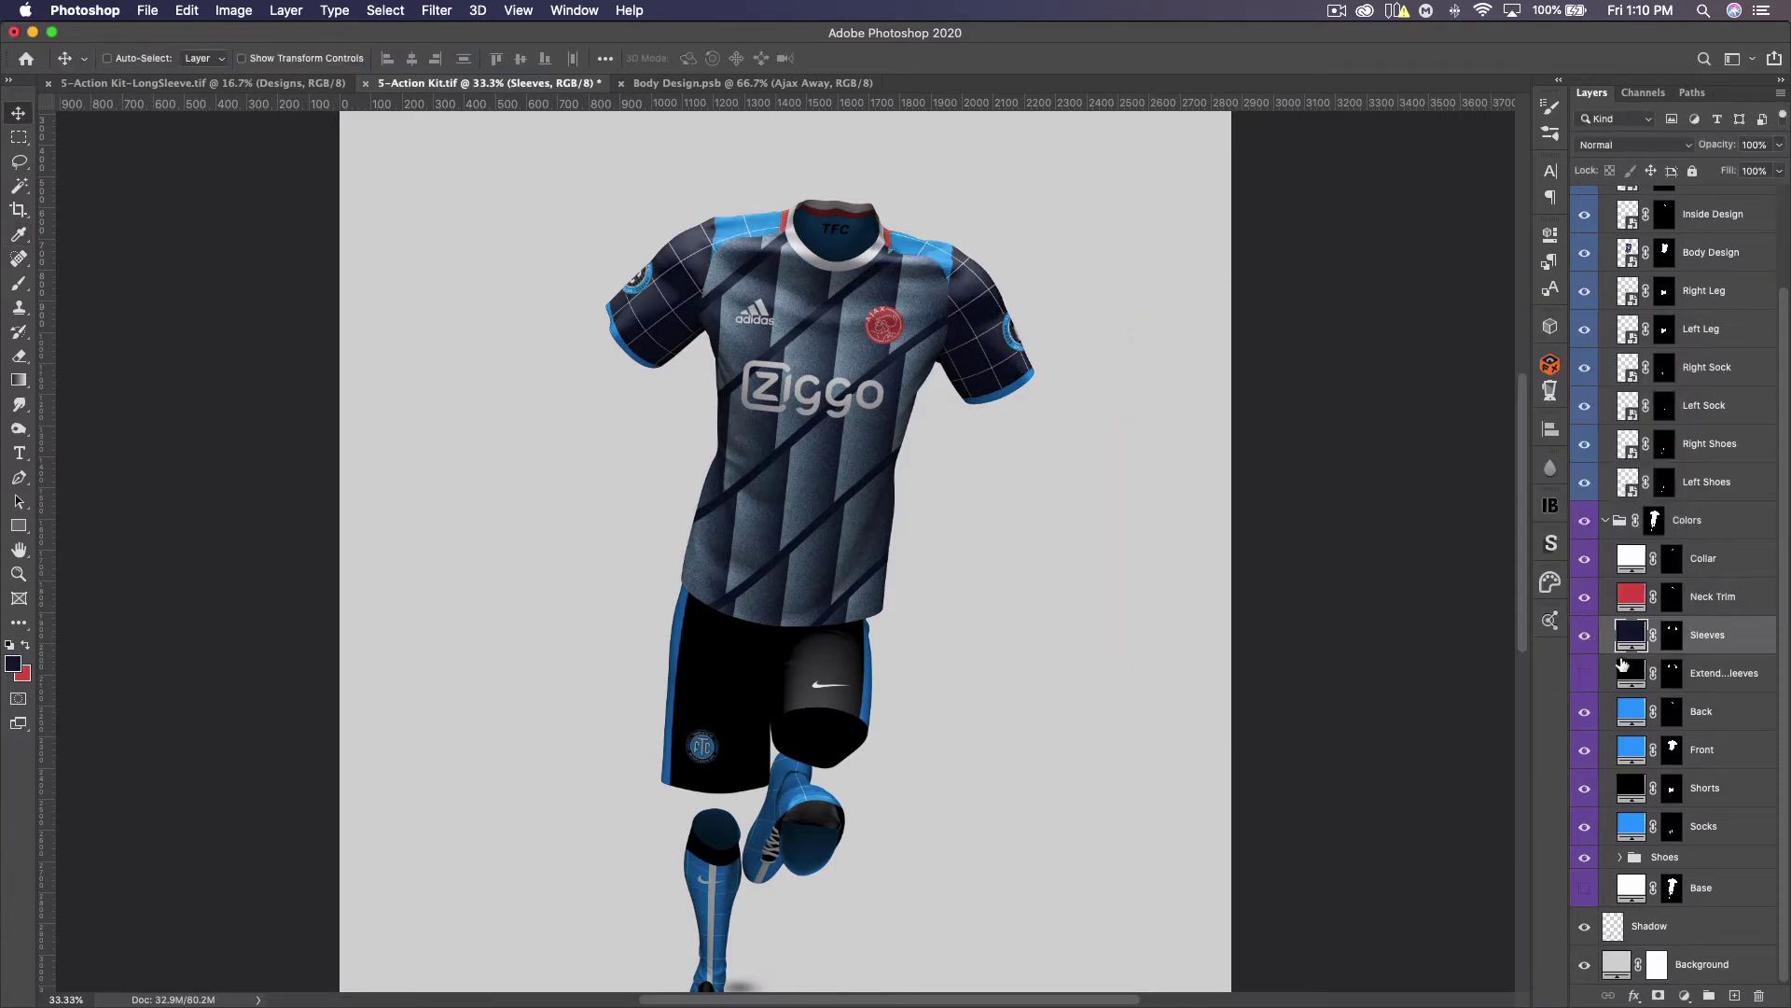
{"action": "left_click", "coordinate": [1585, 674]}
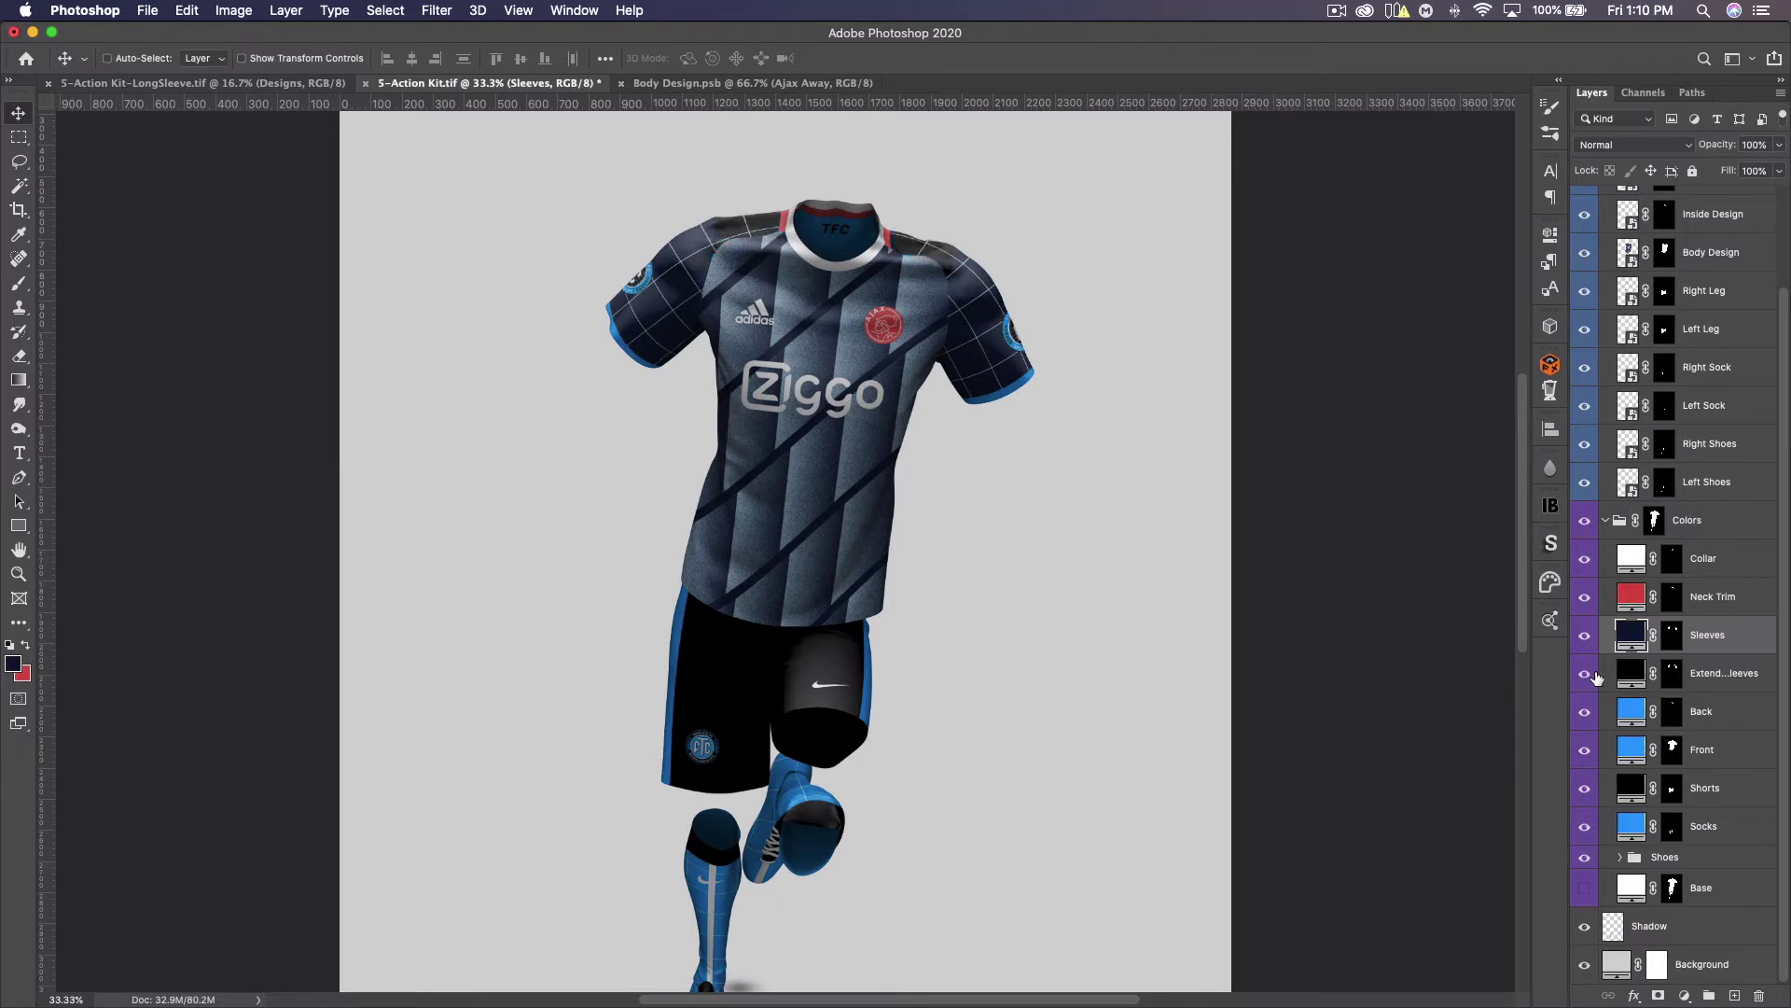
{"action": "left_click", "coordinate": [1586, 674]}
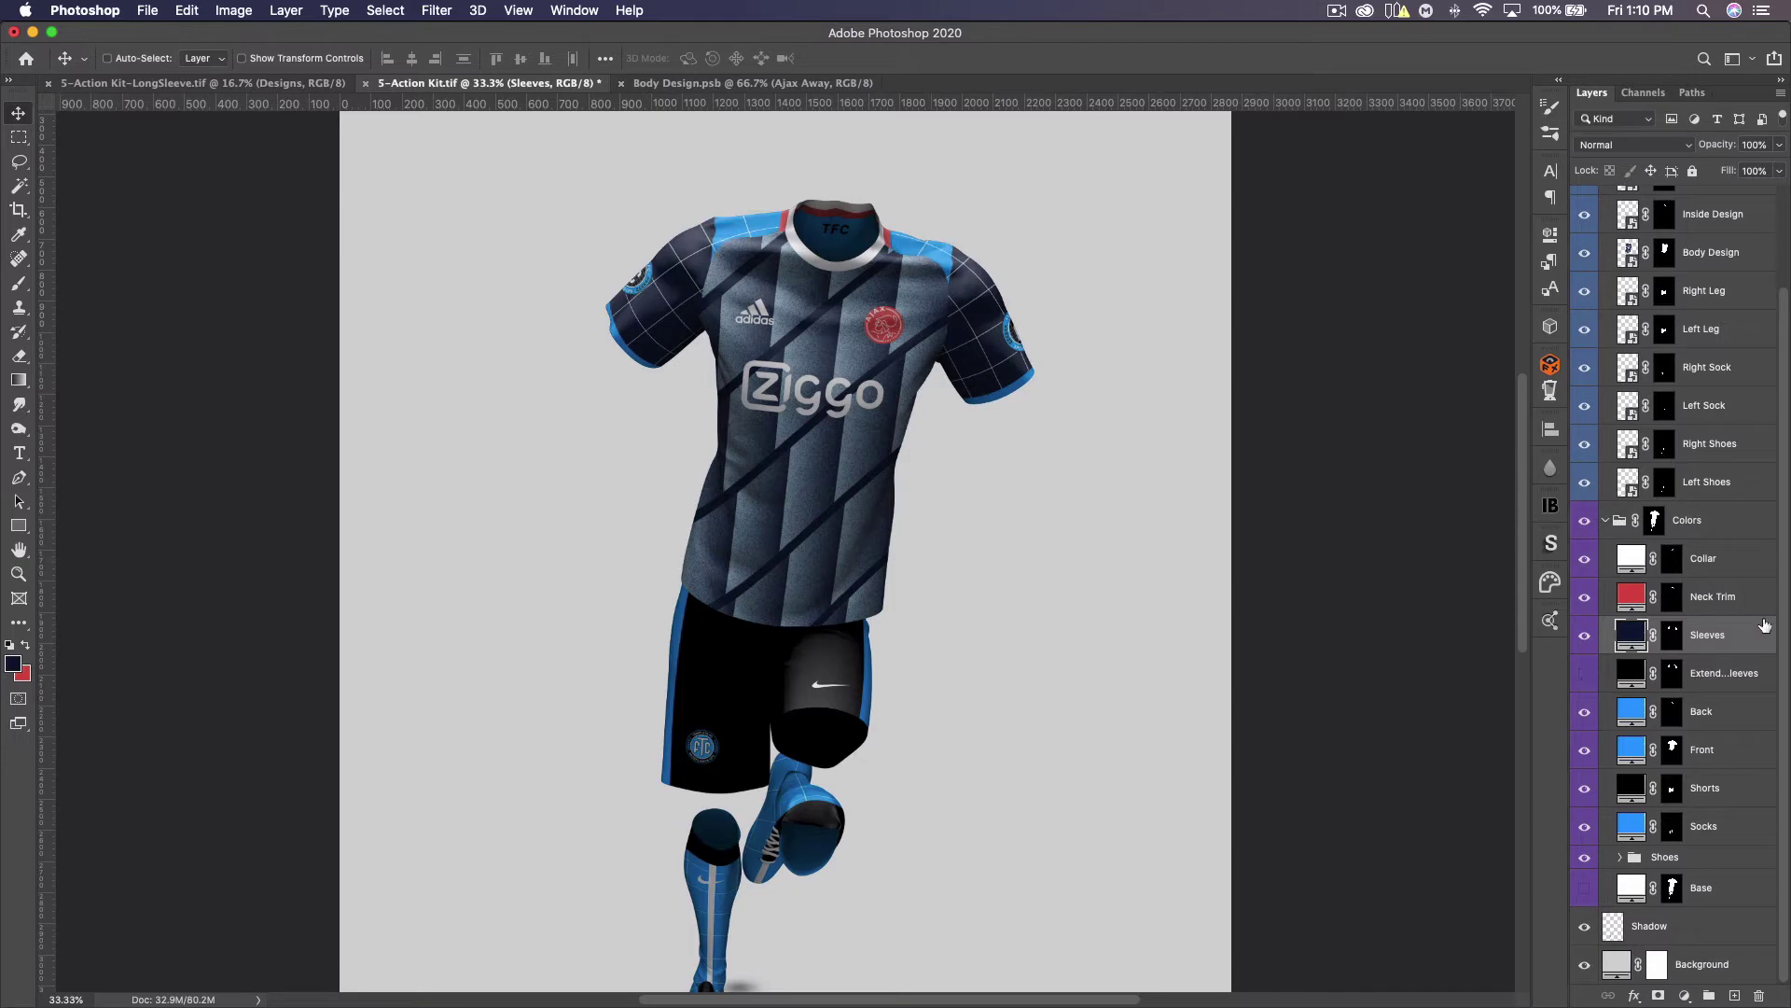
Recolor the jersey's Back and Front color fills with the navy foreground color 091732
{"action": "double_click", "coordinate": [1630, 717]}
{"action": "left_click", "coordinate": [13, 661]}
{"action": "left_click", "coordinate": [1605, 357]}
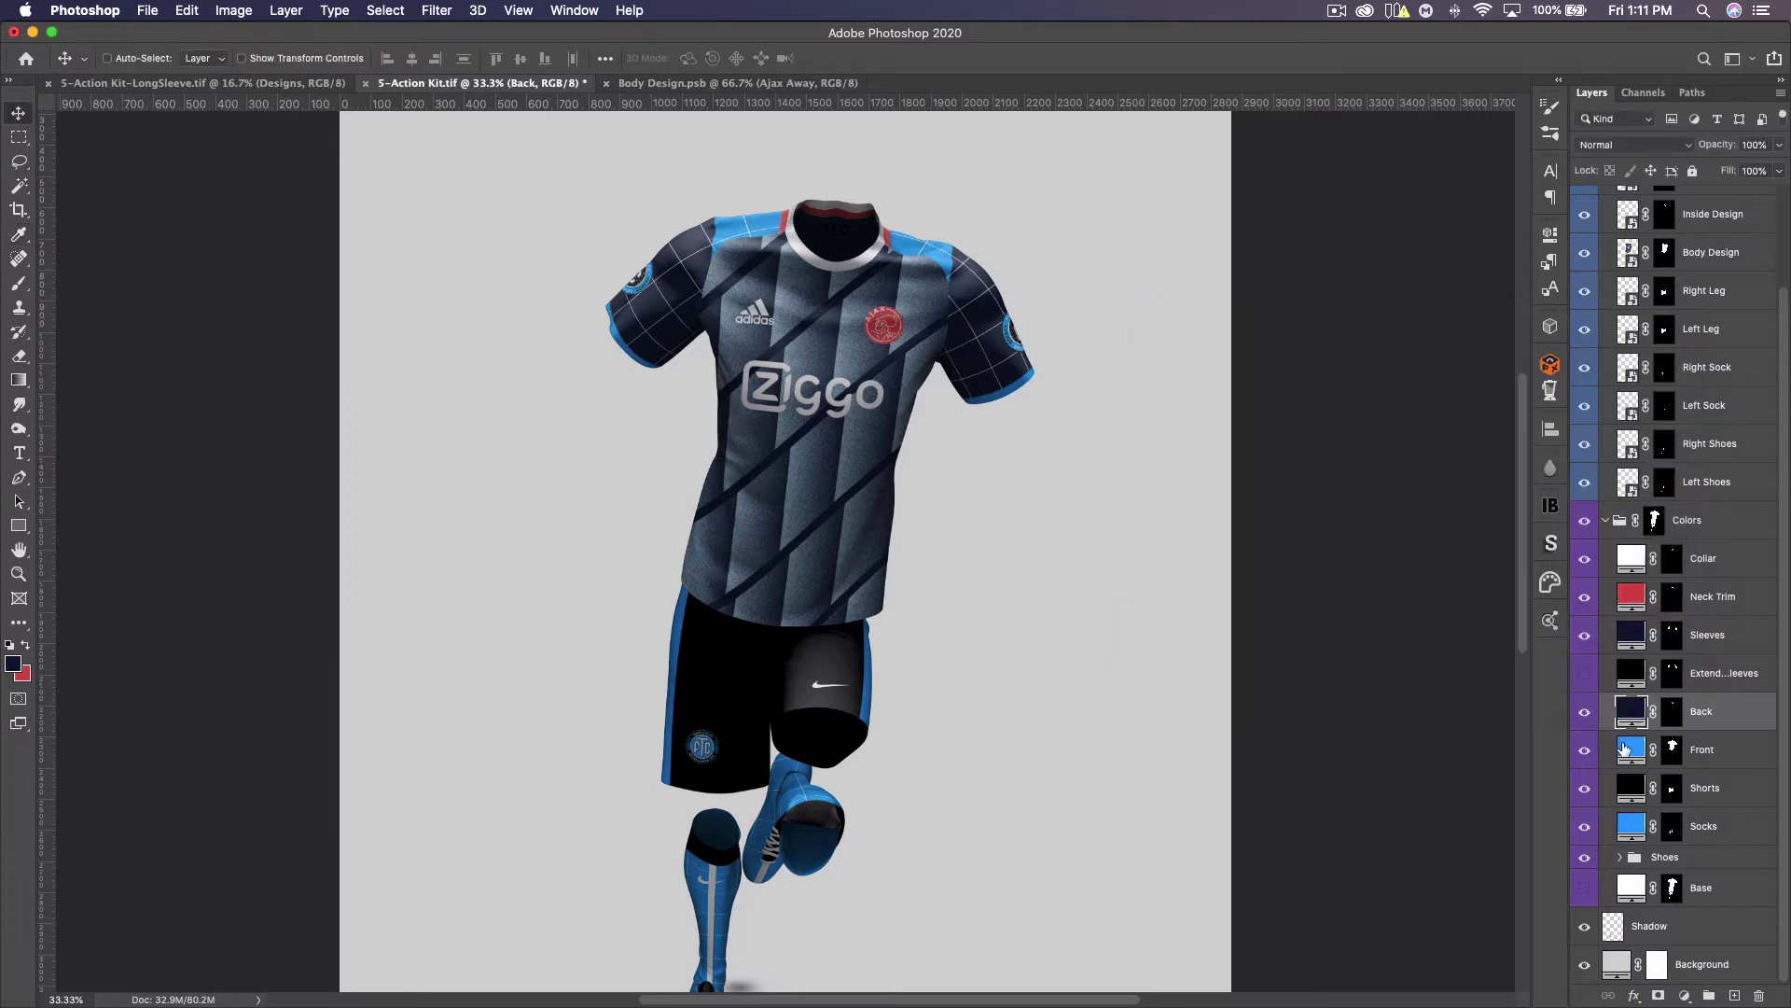
{"action": "double_click", "coordinate": [1630, 749]}
{"action": "left_click", "coordinate": [13, 661]}
{"action": "left_click", "coordinate": [1606, 357]}
Set the Shorts color fill to navy 091732
{"action": "double_click", "coordinate": [1632, 790]}
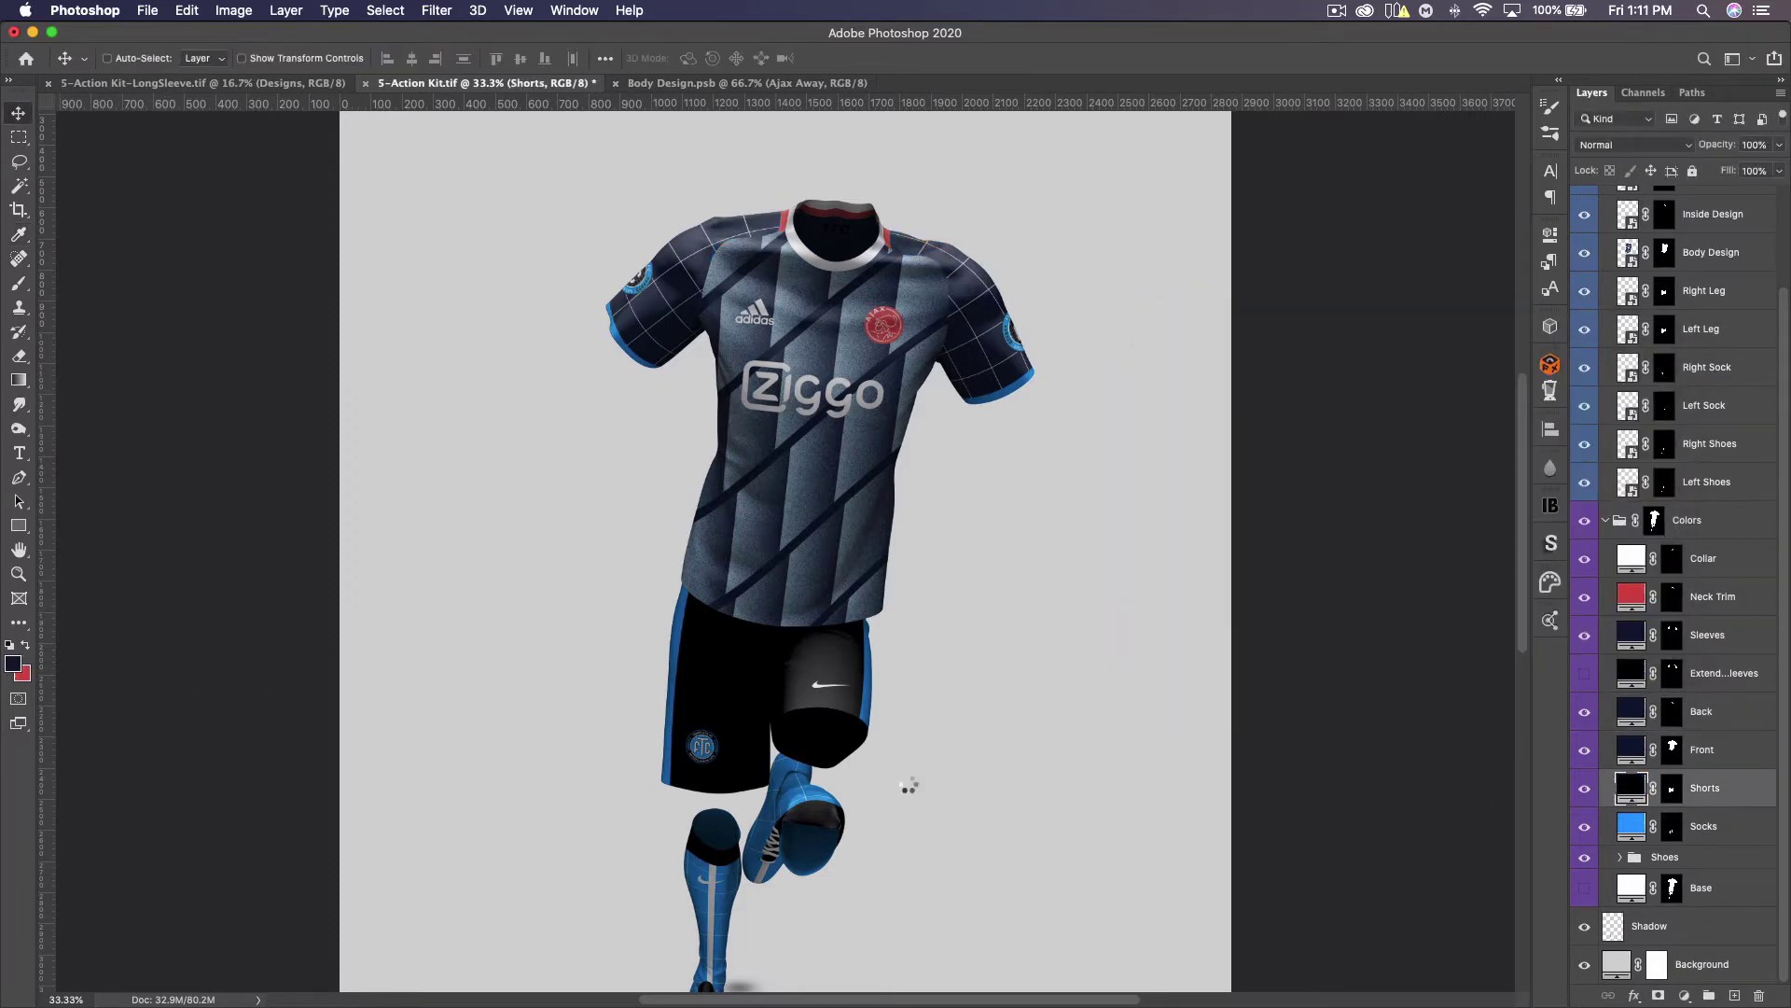
{"action": "left_click", "coordinate": [13, 662]}
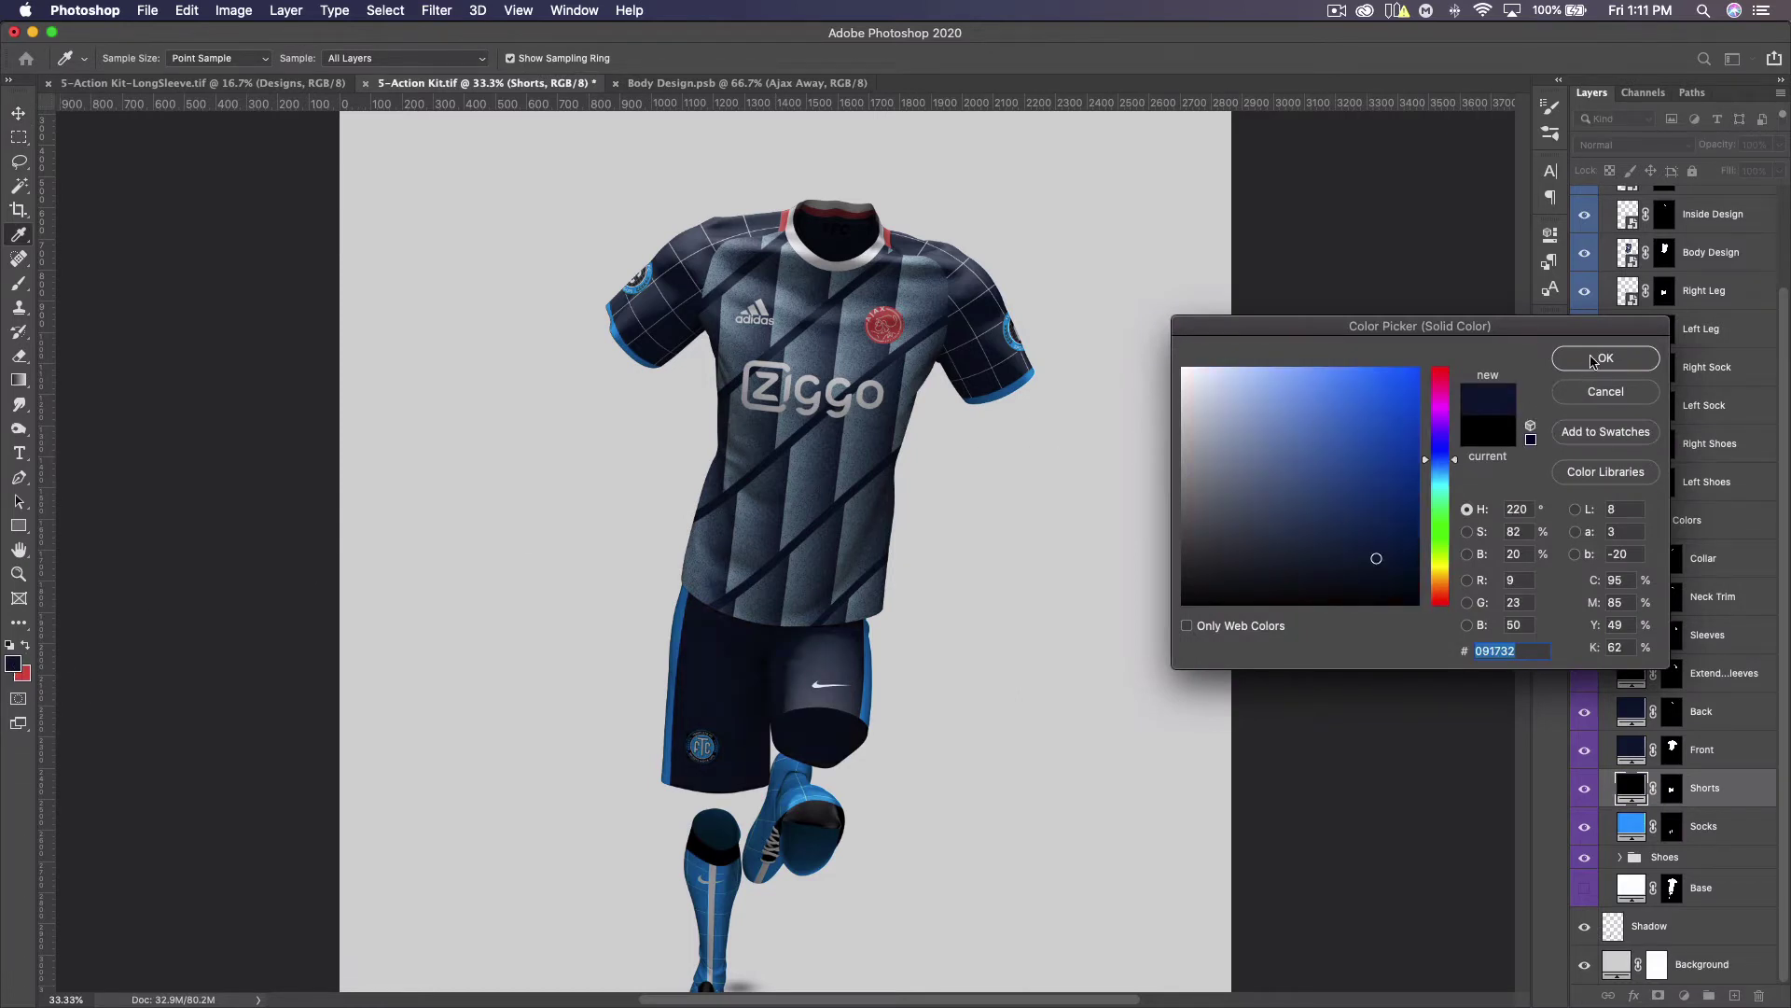
{"action": "left_click", "coordinate": [1603, 359]}
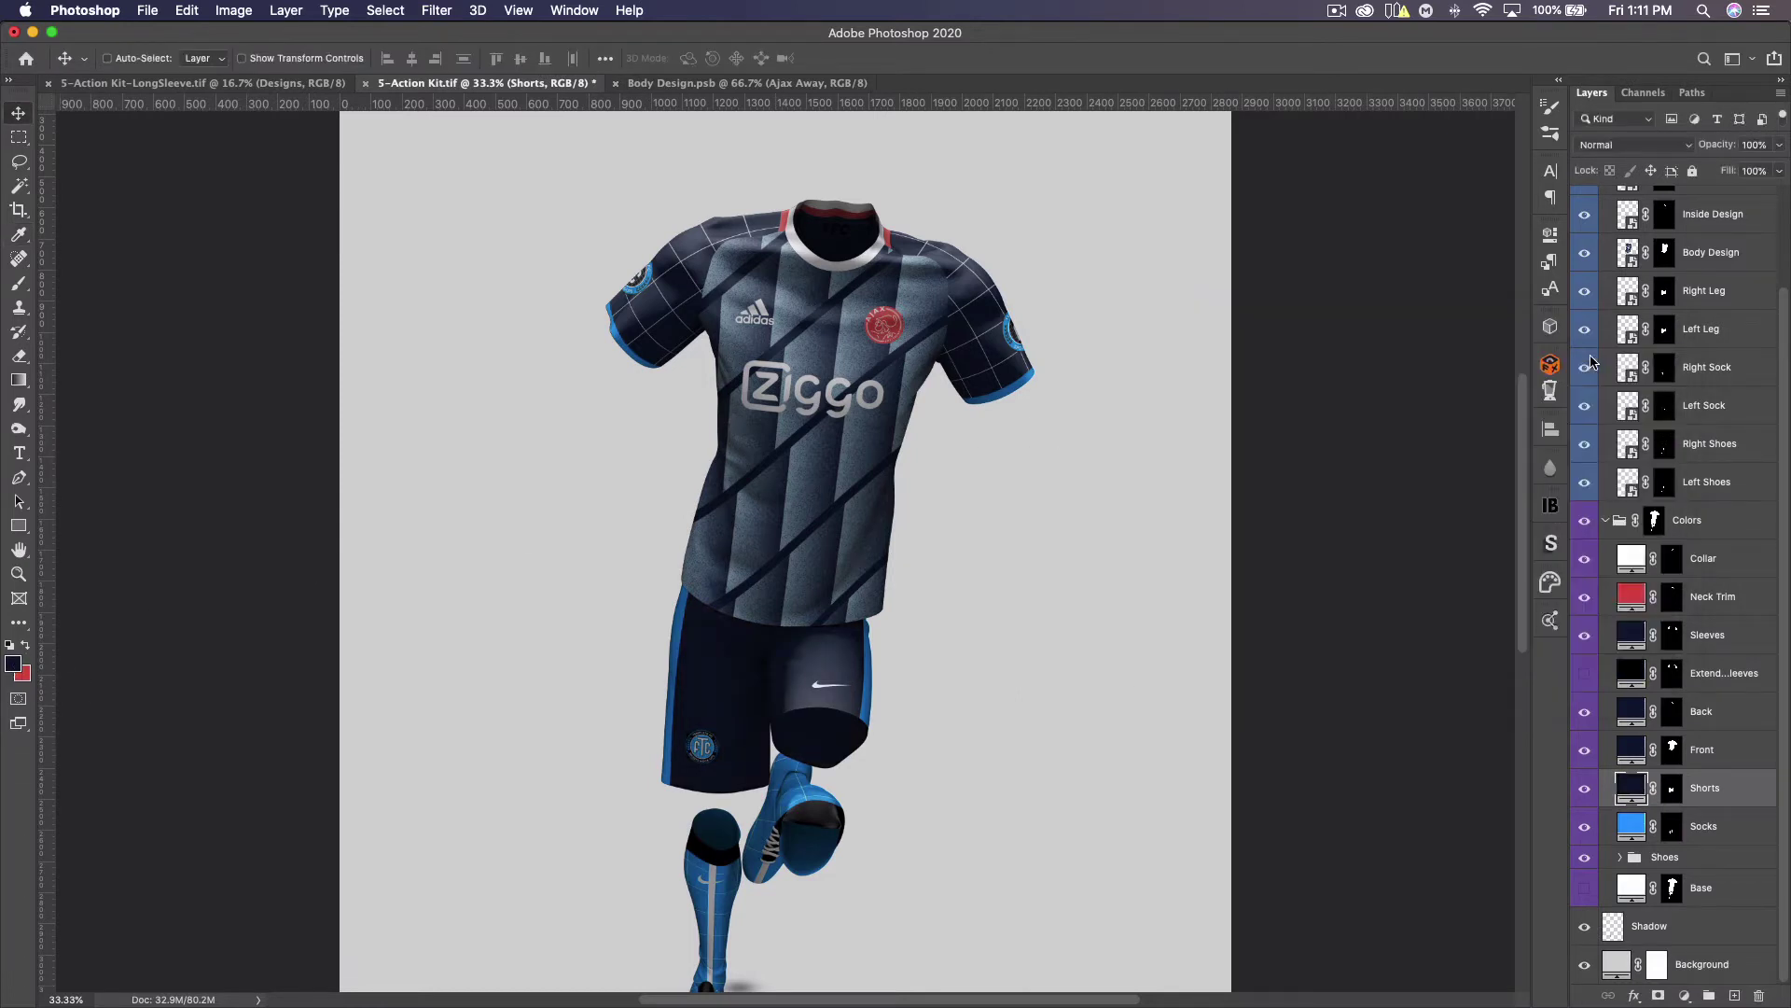
Set the Socks color fill to navy 091732
{"action": "double_click", "coordinate": [1631, 826]}
{"action": "left_click", "coordinate": [19, 662]}
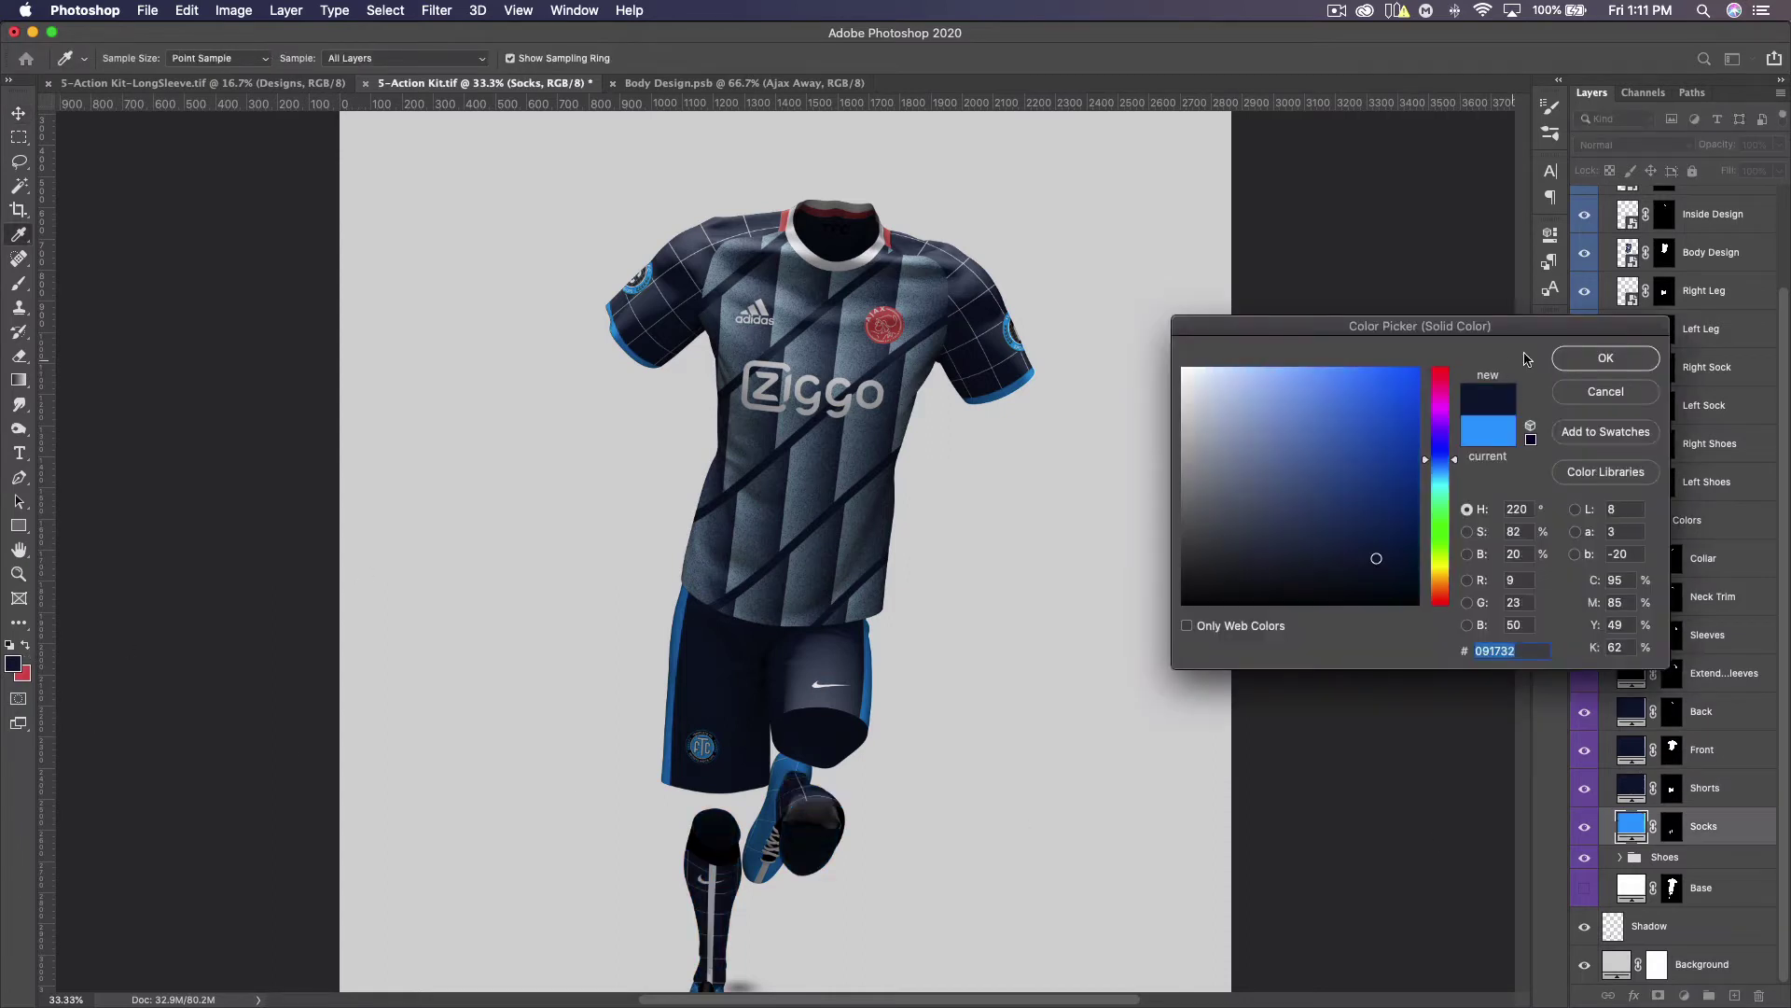
{"action": "left_click", "coordinate": [1605, 358]}
Change the Shorts color fill to white and view the whole kit
{"action": "double_click", "coordinate": [1630, 788]}
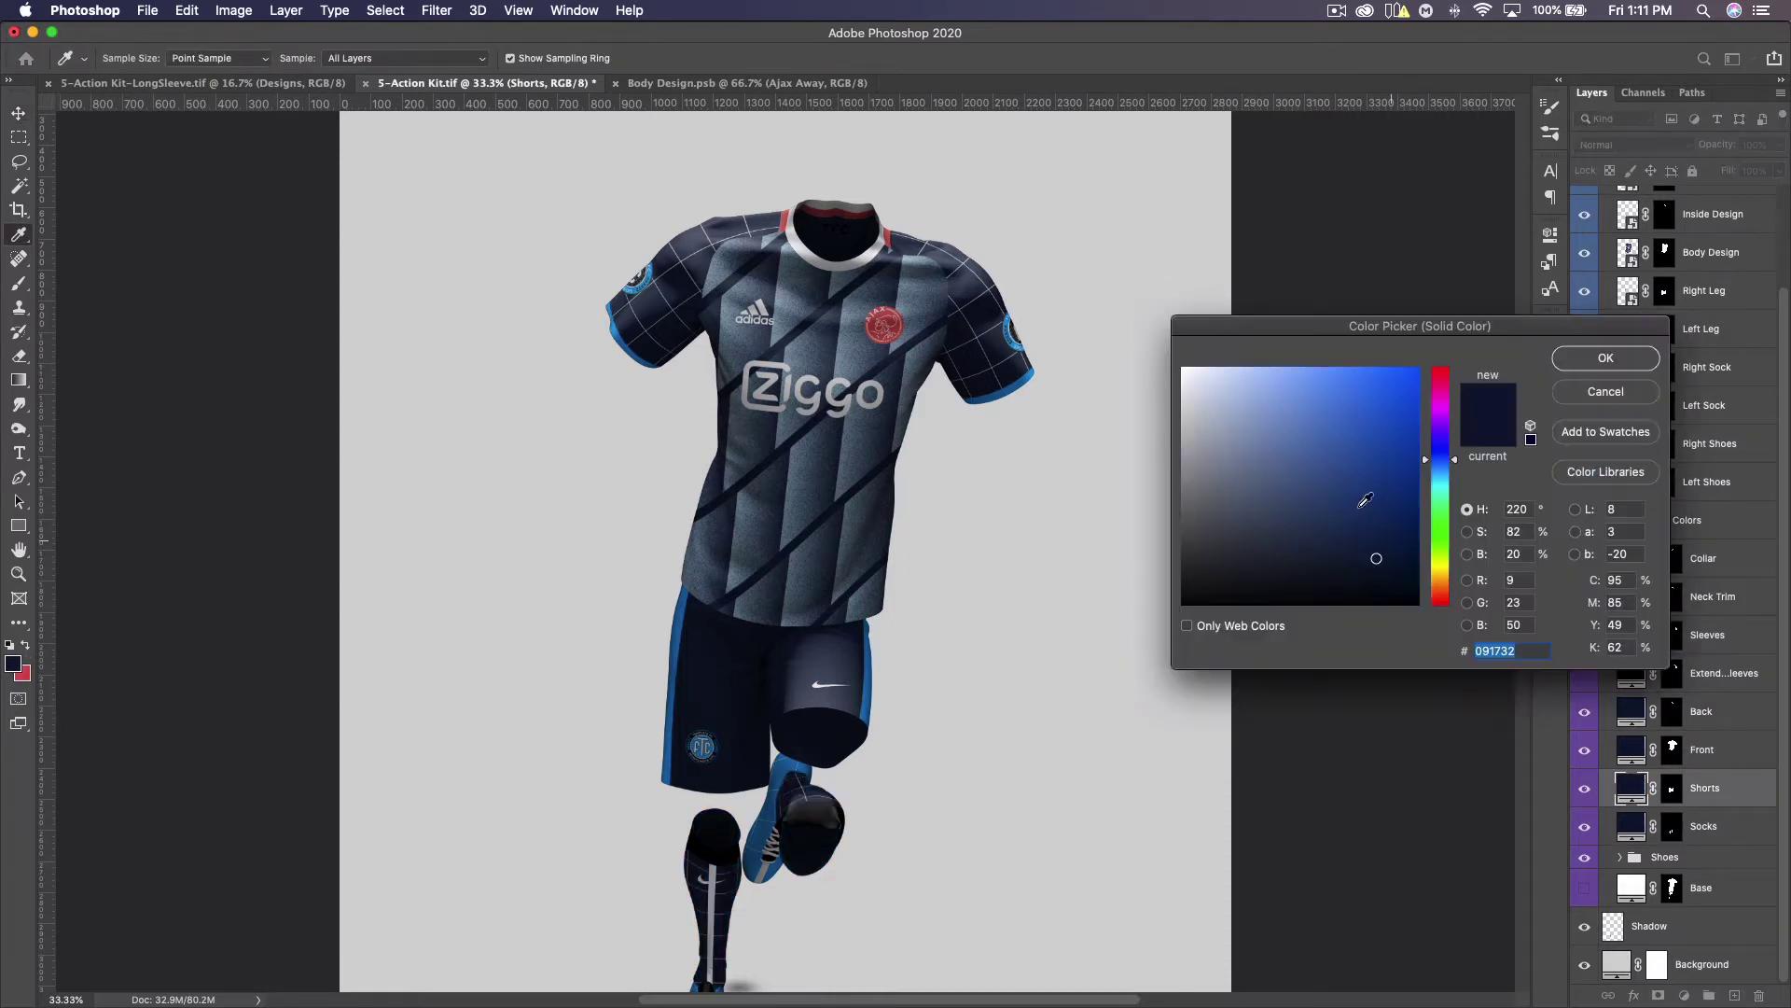
{"action": "left_click_drag", "start_coordinate": [1365, 499], "coordinate": [915, 167]}
{"action": "left_click", "coordinate": [1590, 350]}
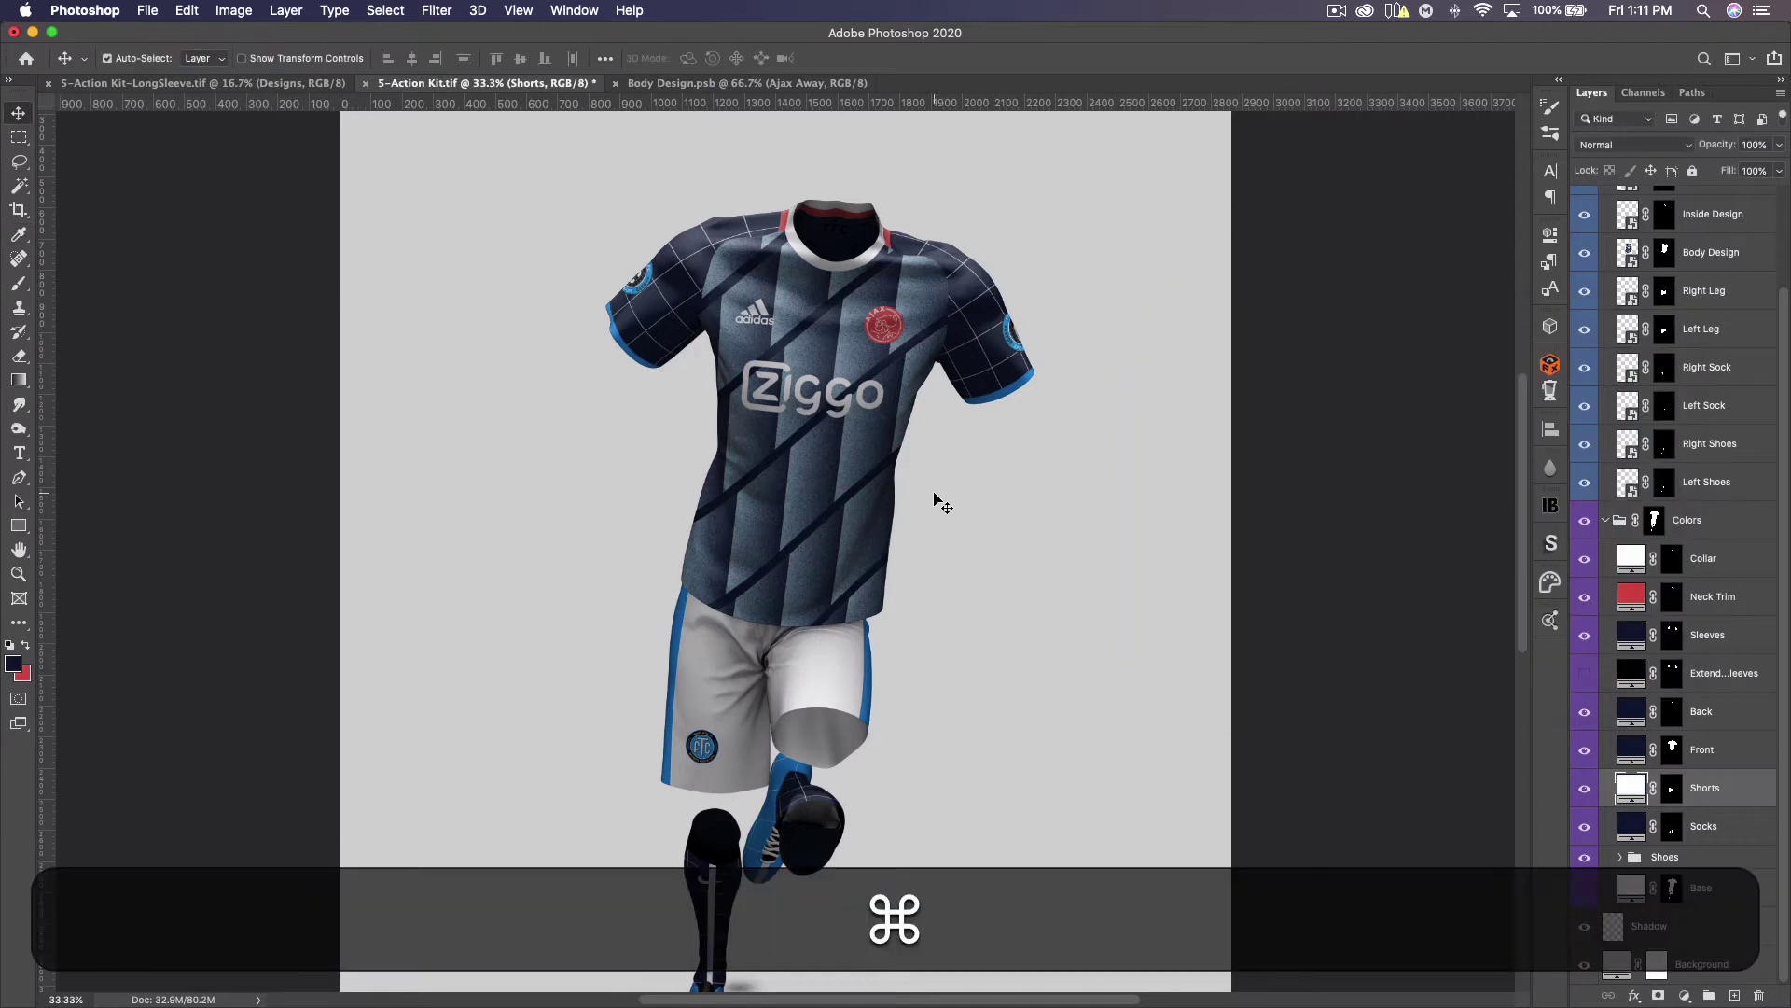
{"action": "key", "text": "super+0"}
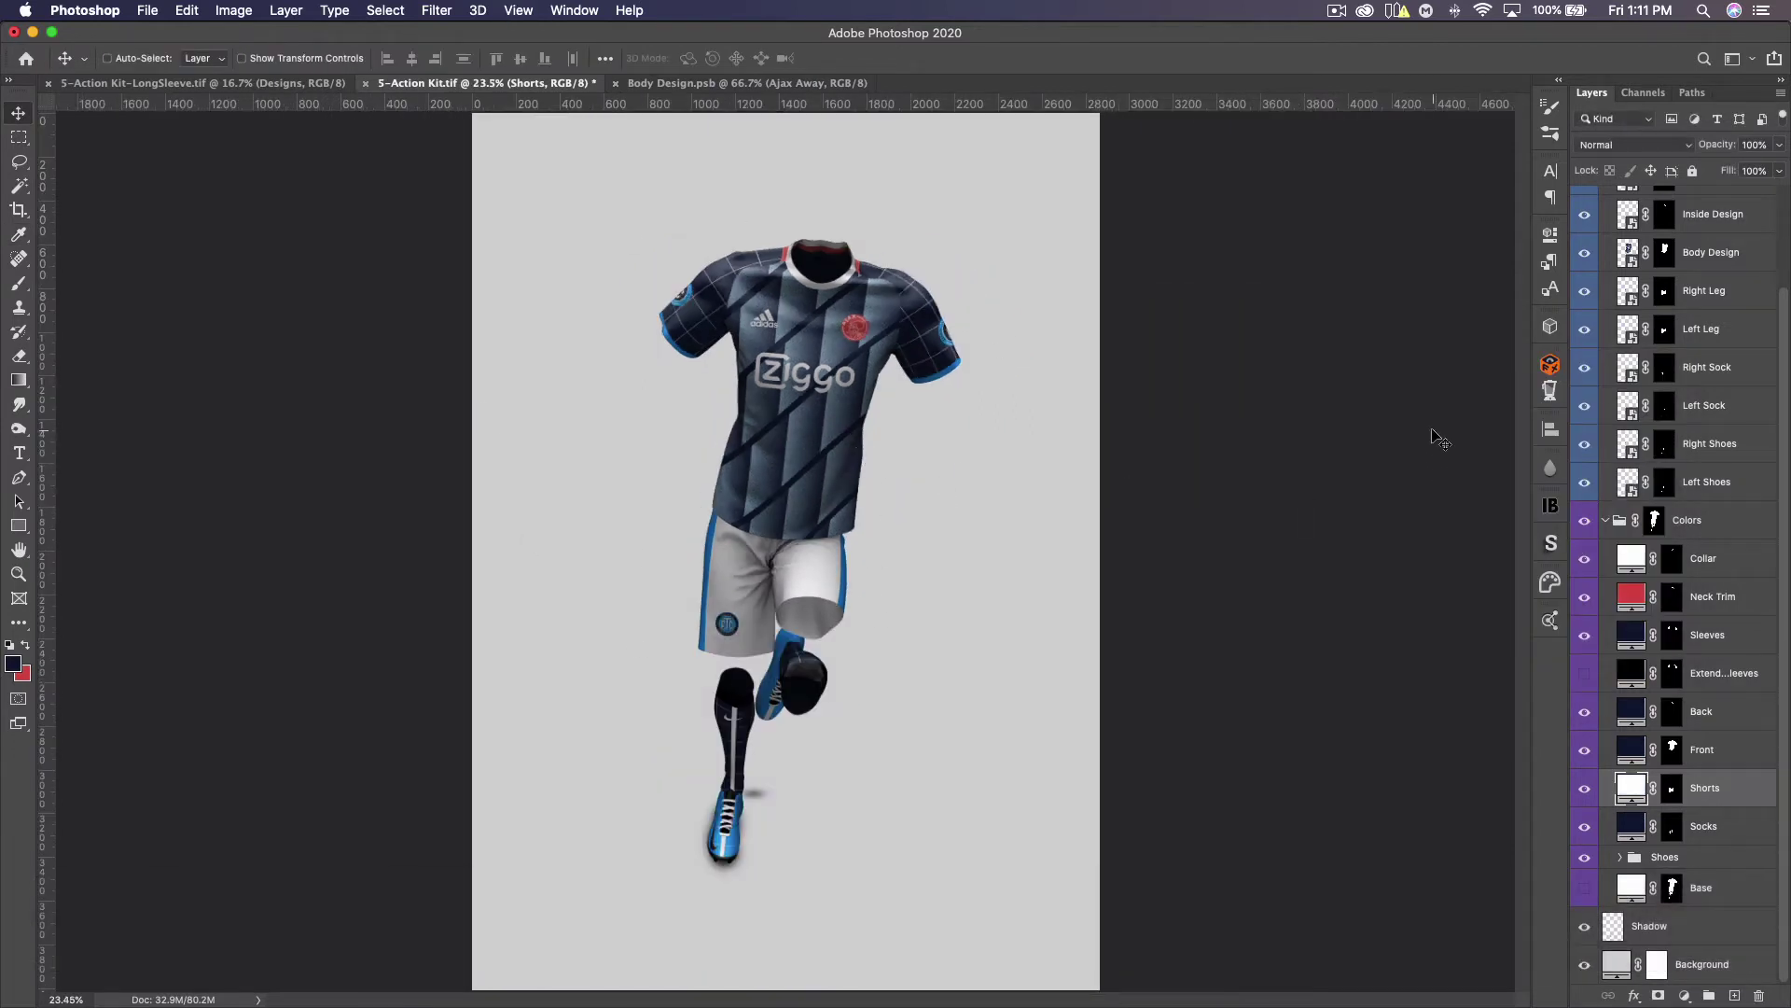
{"action": "scroll", "coordinate": [1735, 389], "scroll_direction": "up", "scroll_amount": 3}
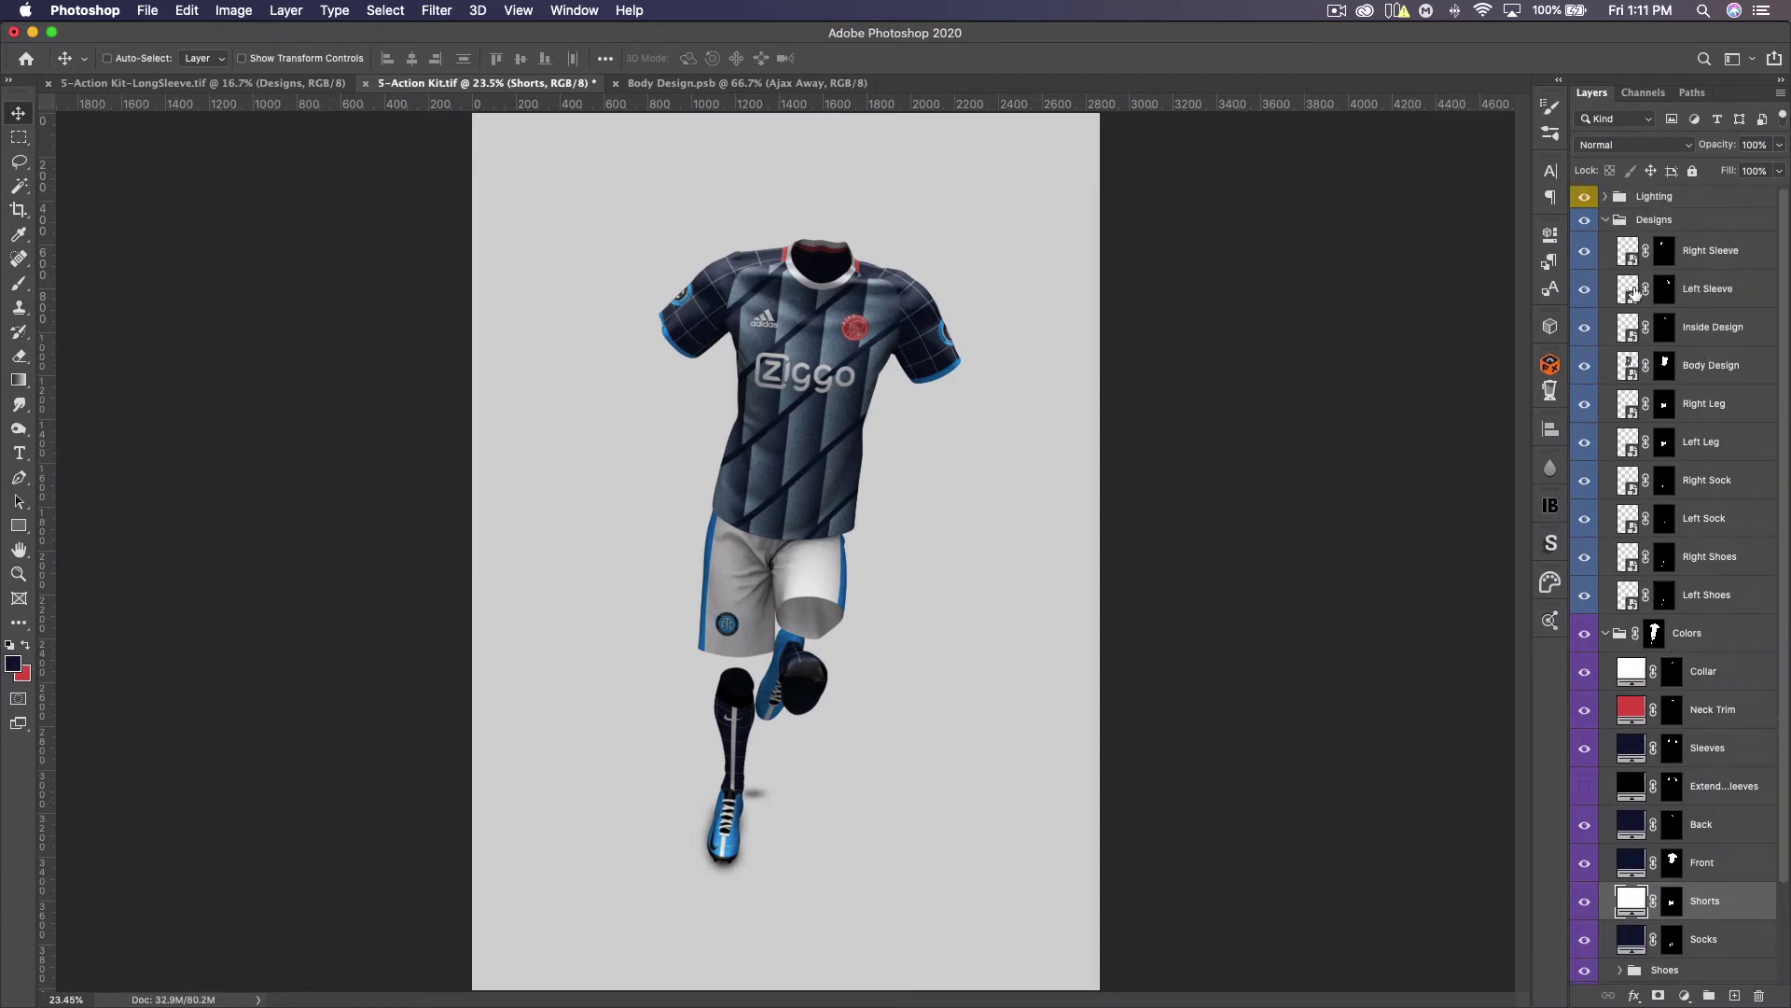
Open the contents of the Right Sleeve and Left Sleeve smart objects for editing
{"action": "double_click", "coordinate": [1628, 252]}
{"action": "key", "text": "ctrl+Tab"}
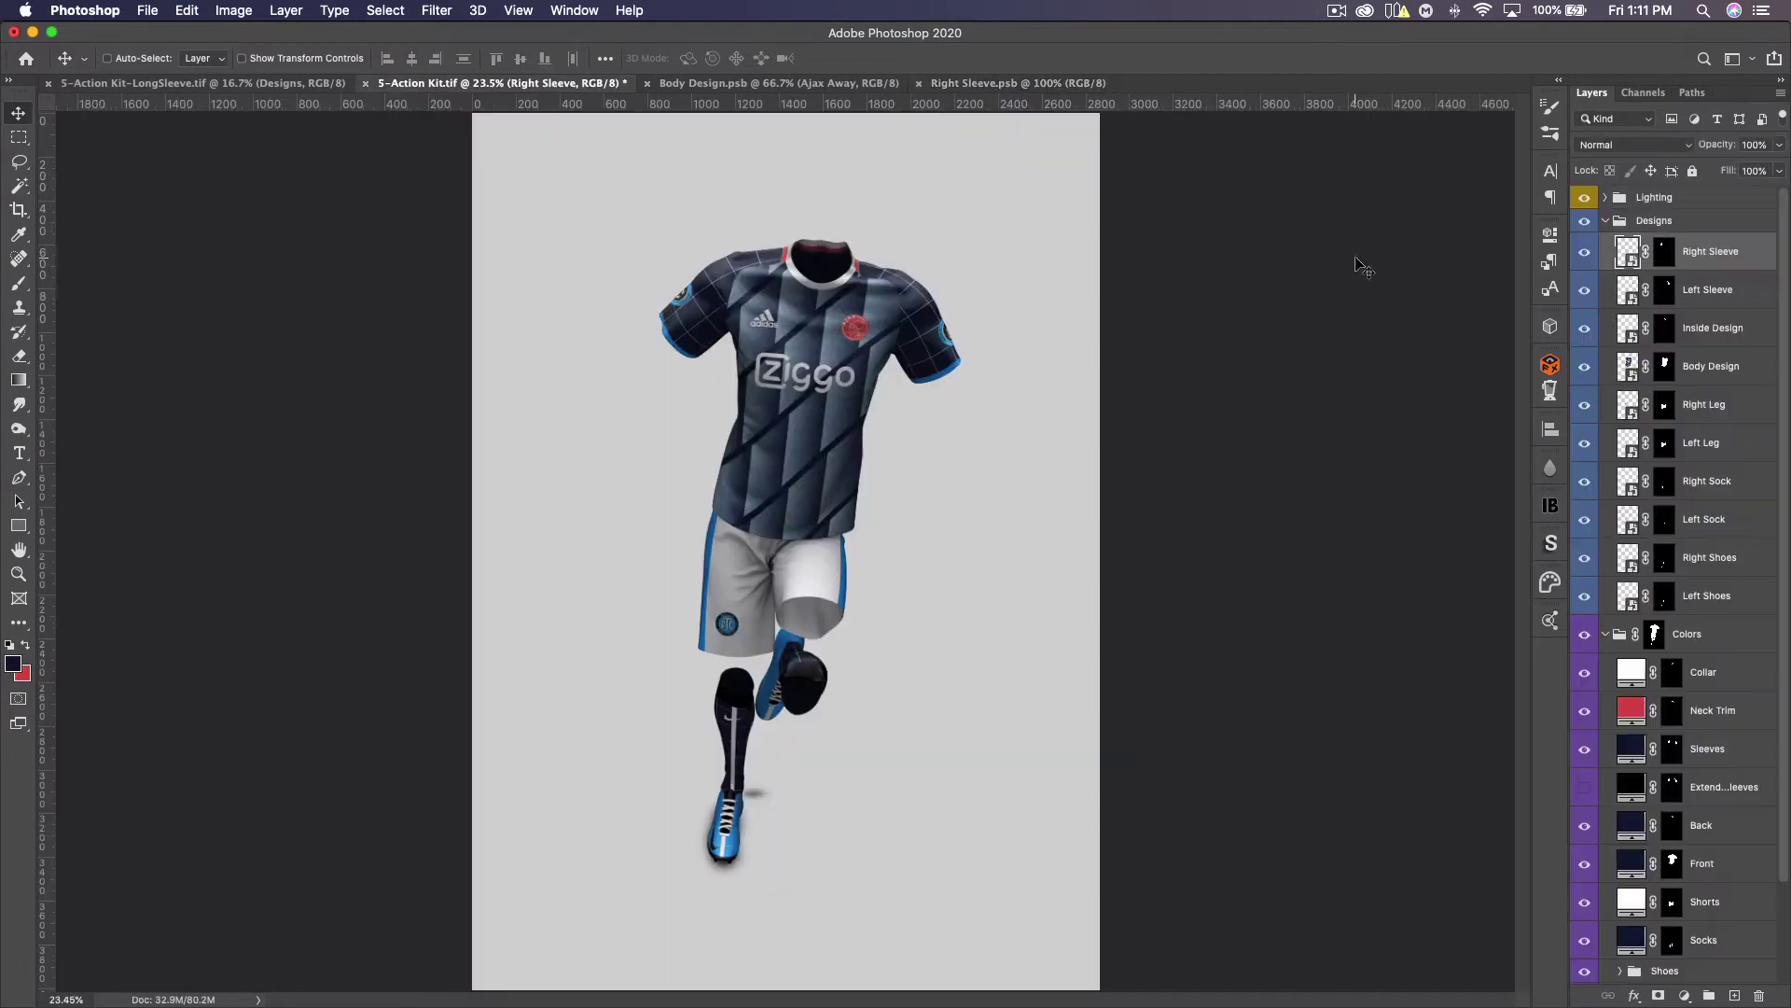
{"action": "double_click", "coordinate": [1626, 298]}
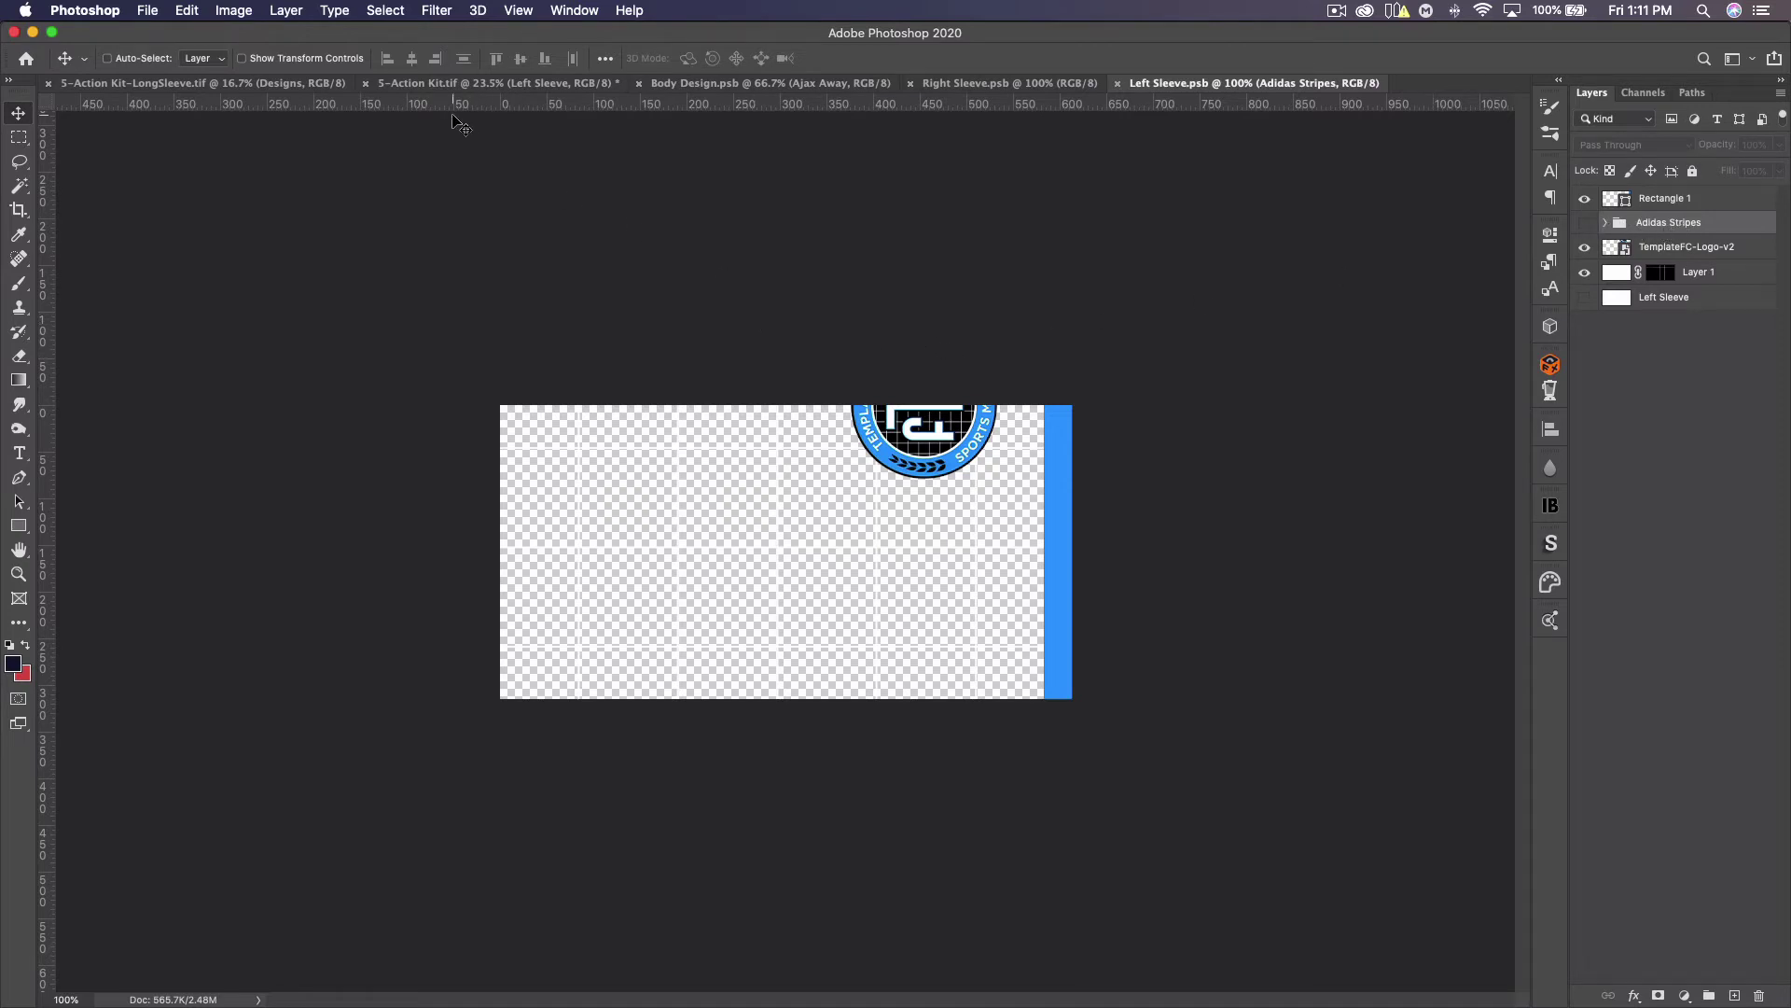
Hide the TemplateFC logo and Layer 1 in the Left Sleeve document and show the Adidas Stripes group
{"action": "left_click", "coordinate": [1585, 247]}
{"action": "left_click", "coordinate": [1584, 273]}
{"action": "left_click", "coordinate": [1585, 222]}
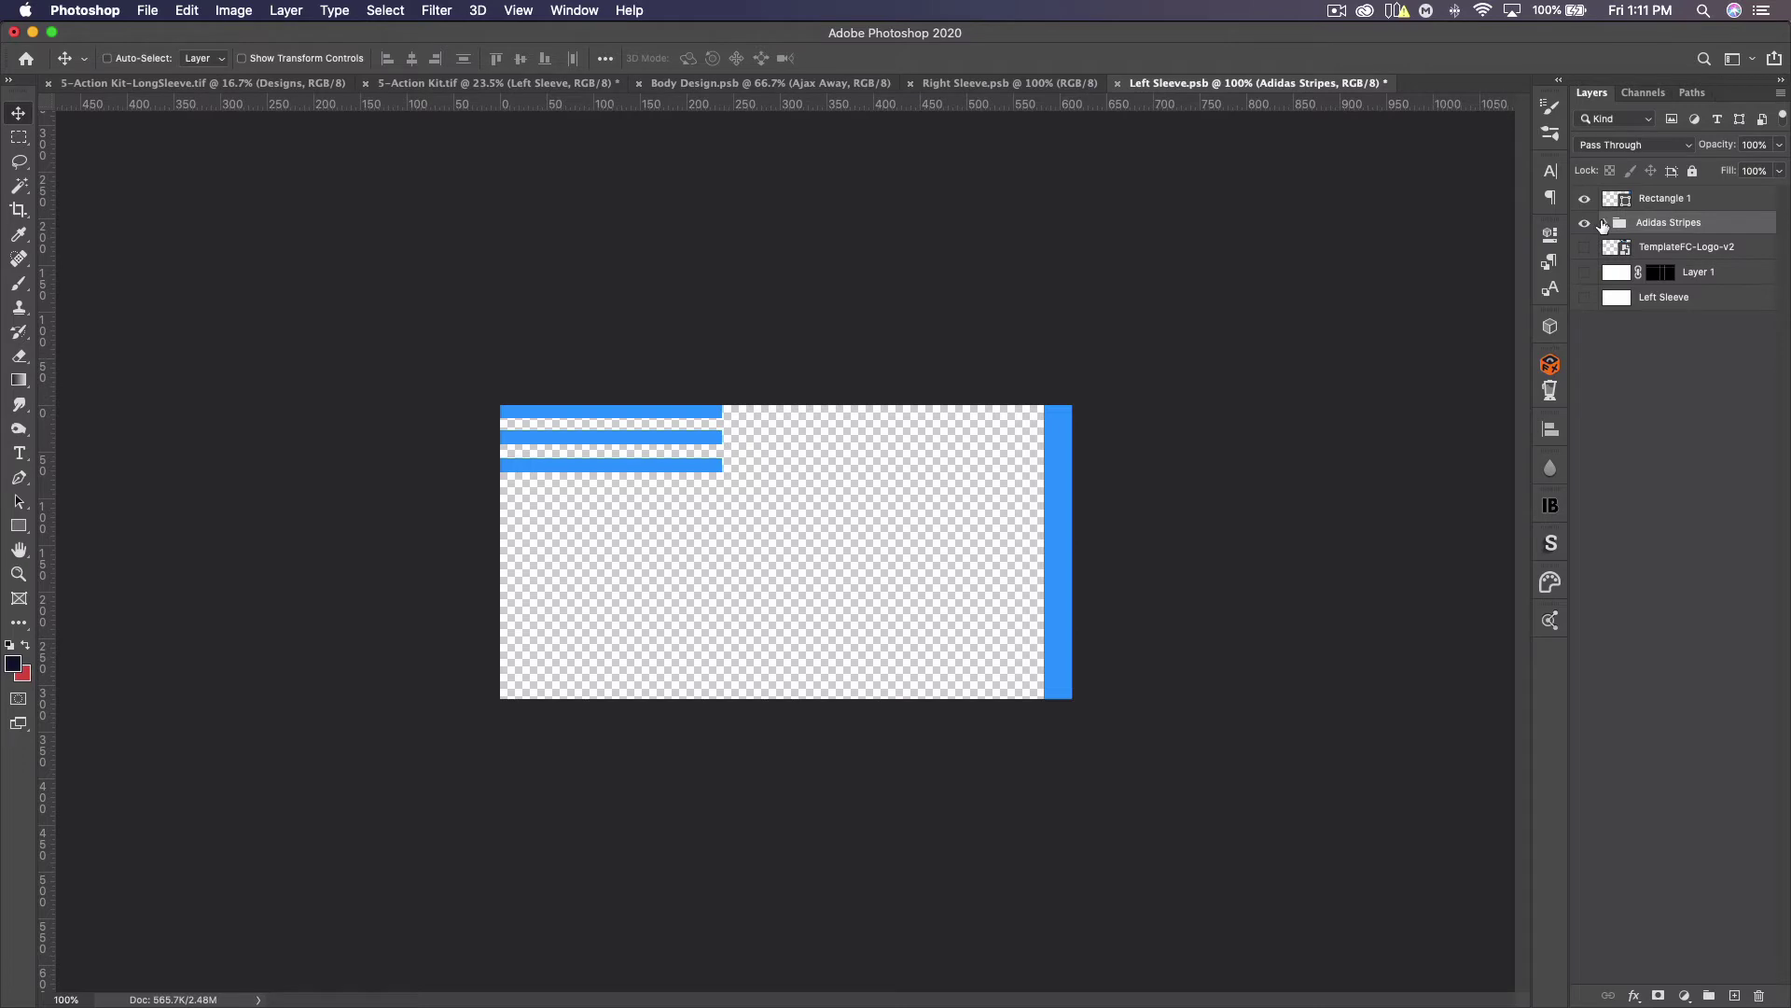
Merge the three Adidas stripe shapes on the left sleeve into one layer and fill it with white ffffff
{"action": "left_click", "coordinate": [1605, 226]}
{"action": "left_click", "coordinate": [1672, 248]}
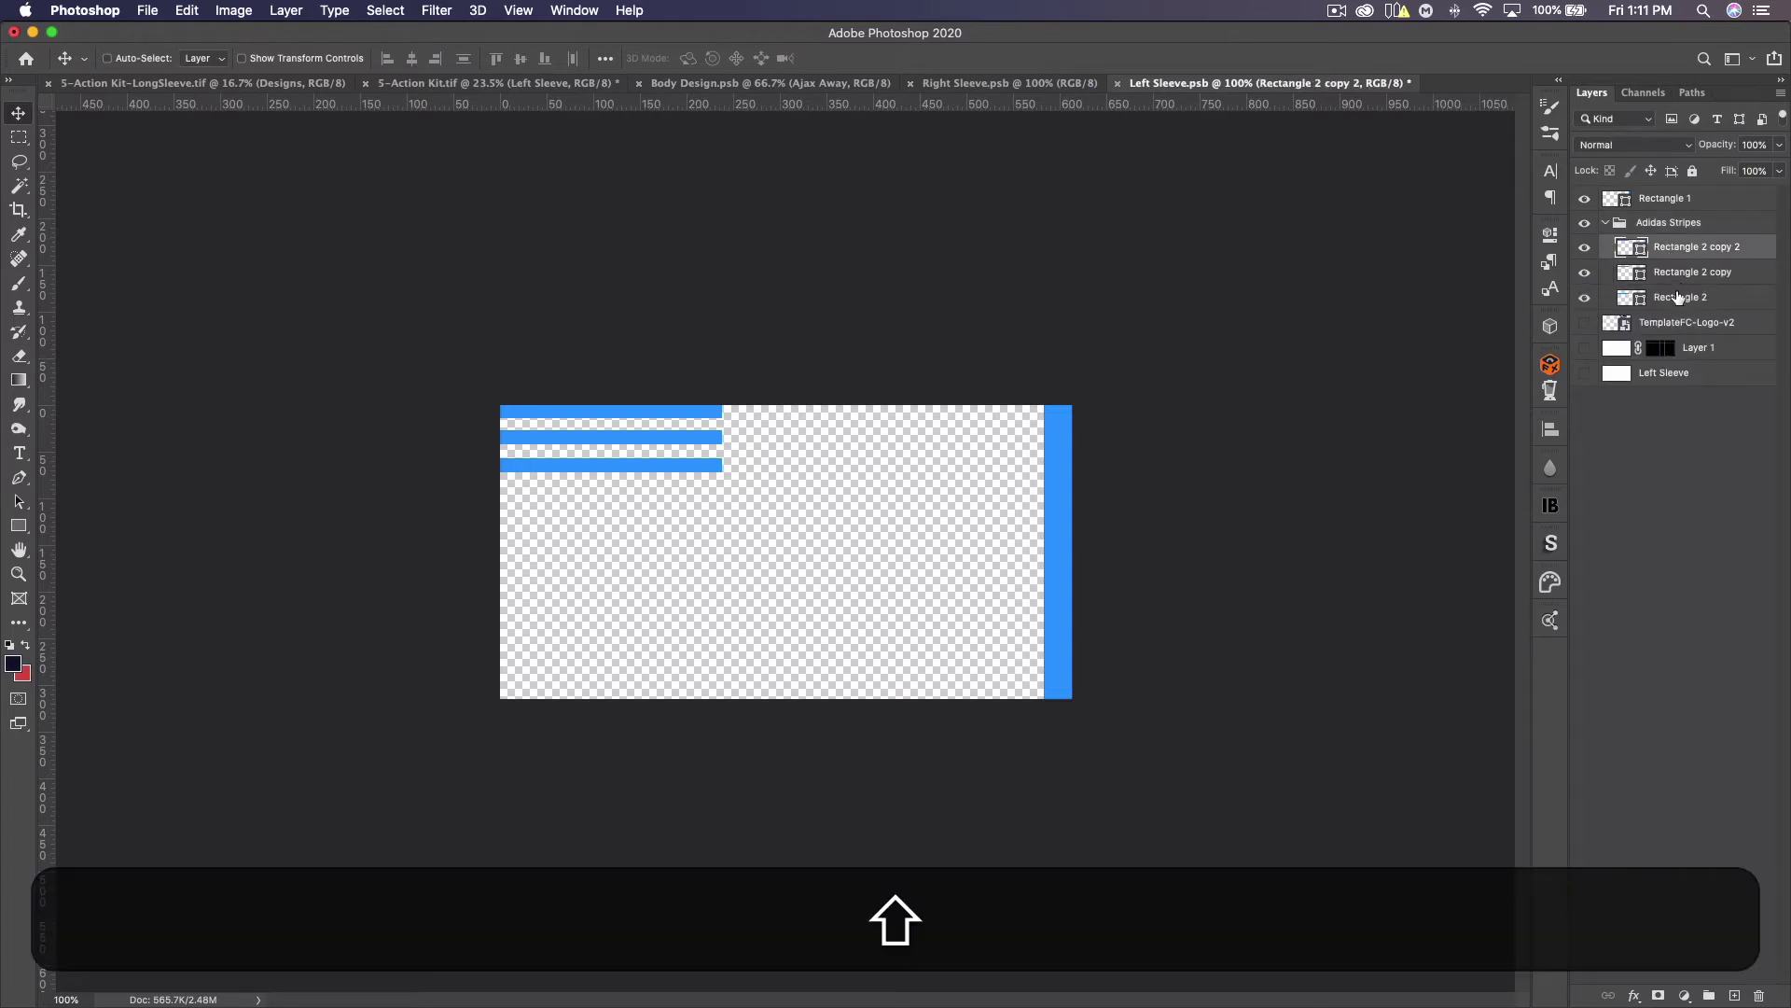
{"action": "left_click", "coordinate": [1678, 298], "text": "shift"}
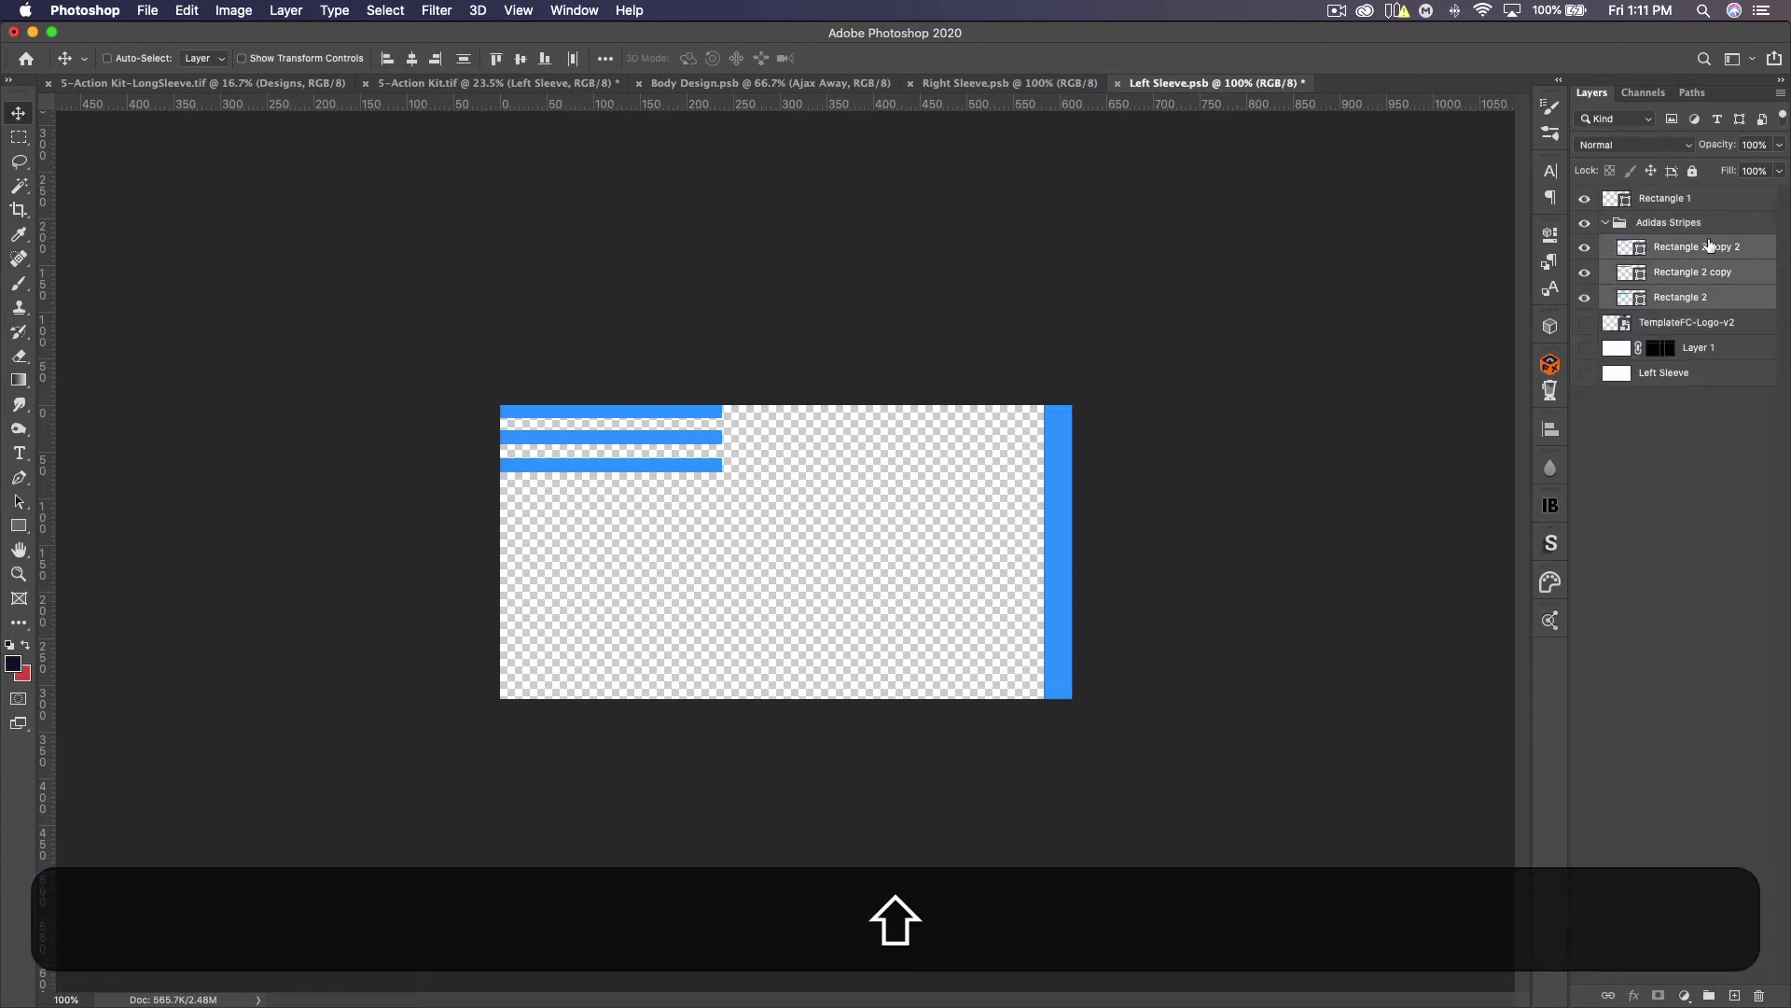
{"action": "key", "text": "super+e"}
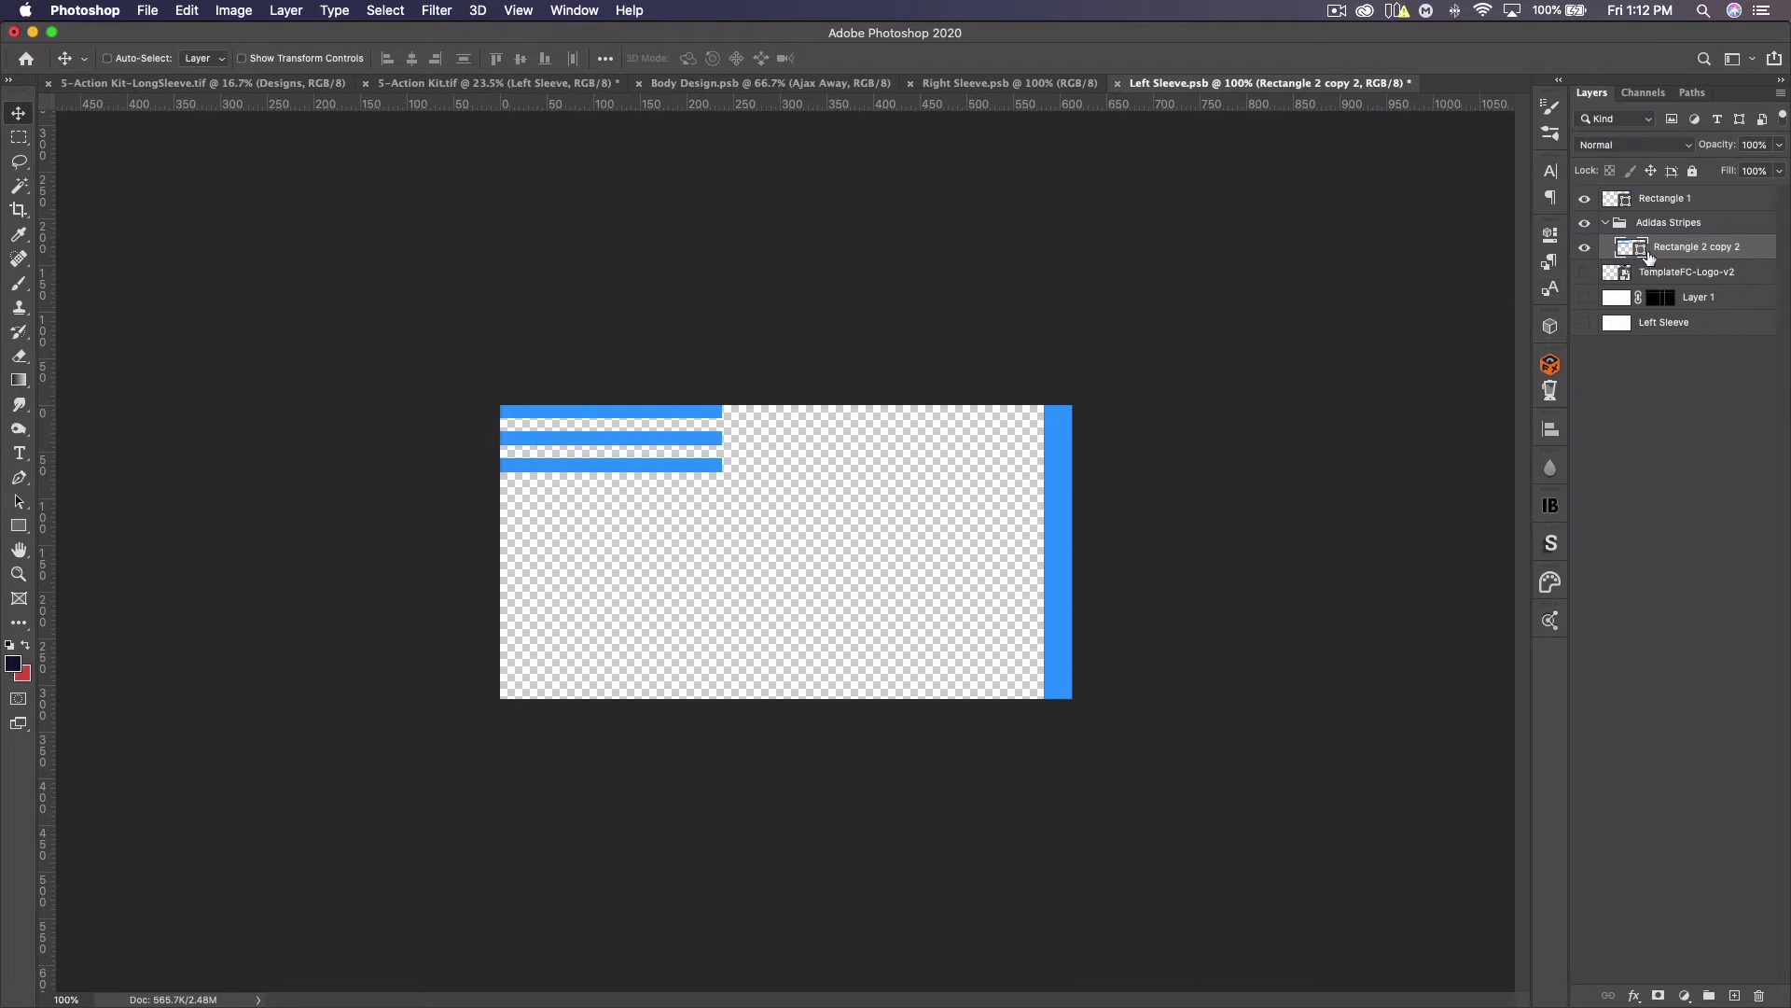
{"action": "double_click", "coordinate": [1641, 252]}
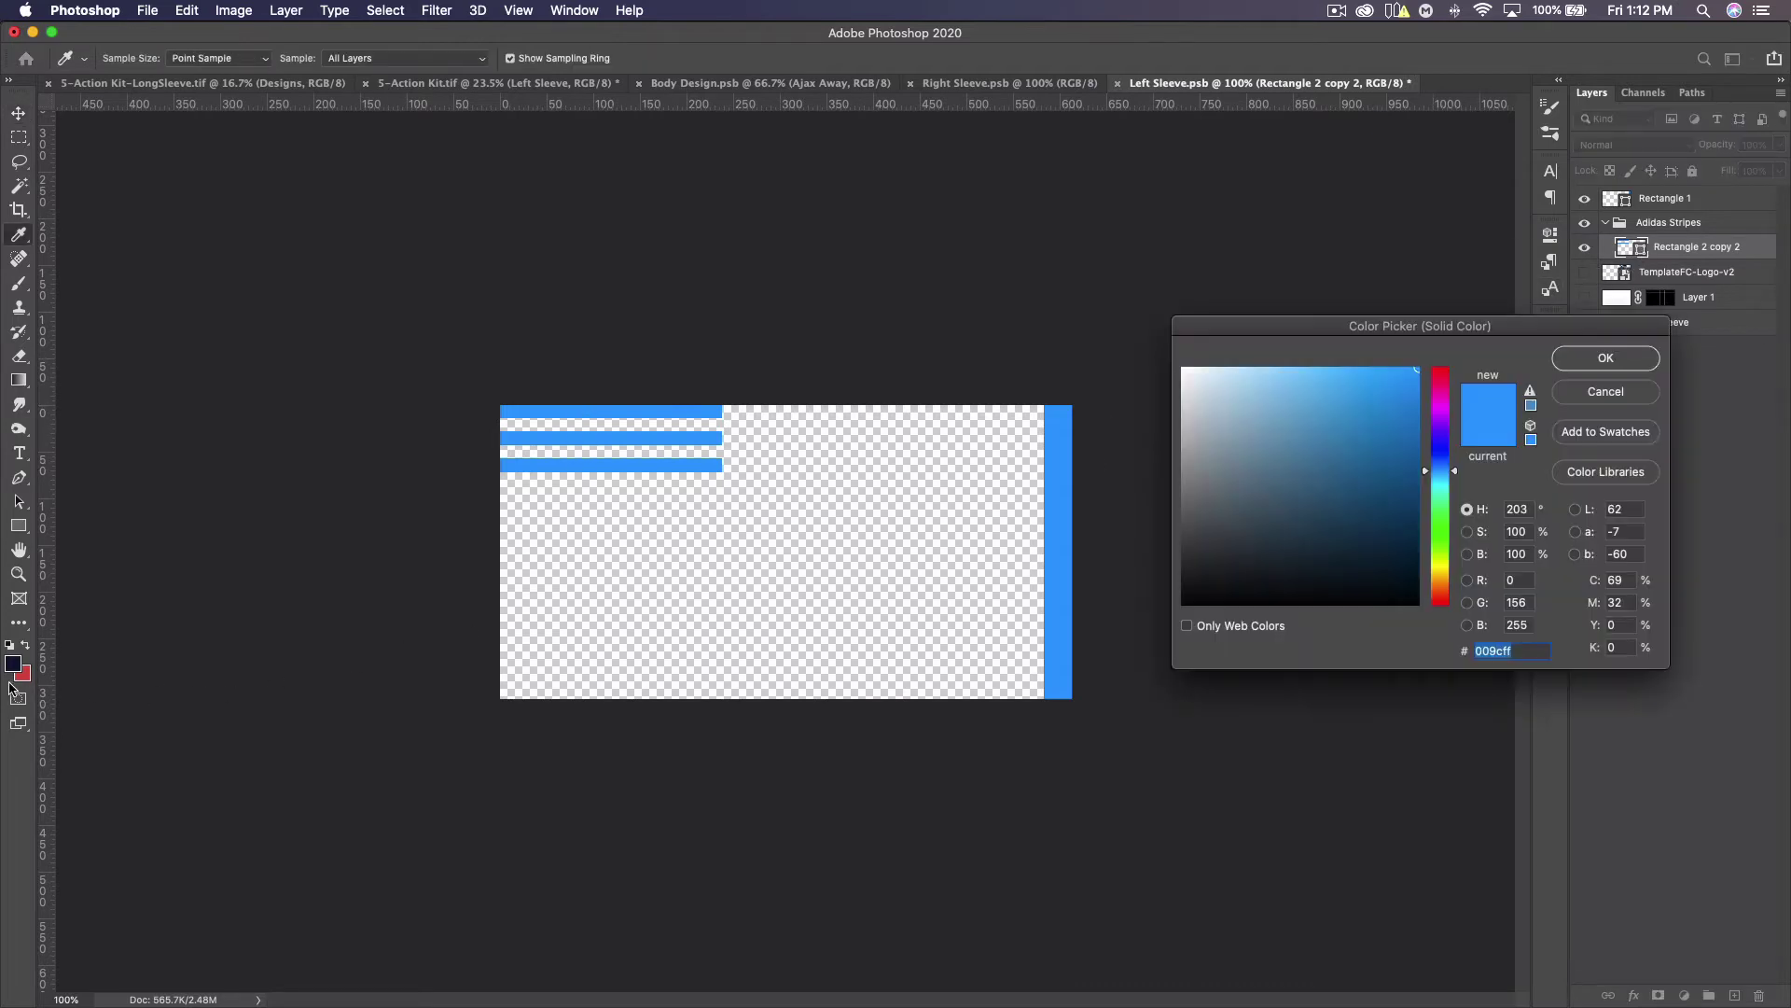
{"action": "type", "text": "ffffff"}
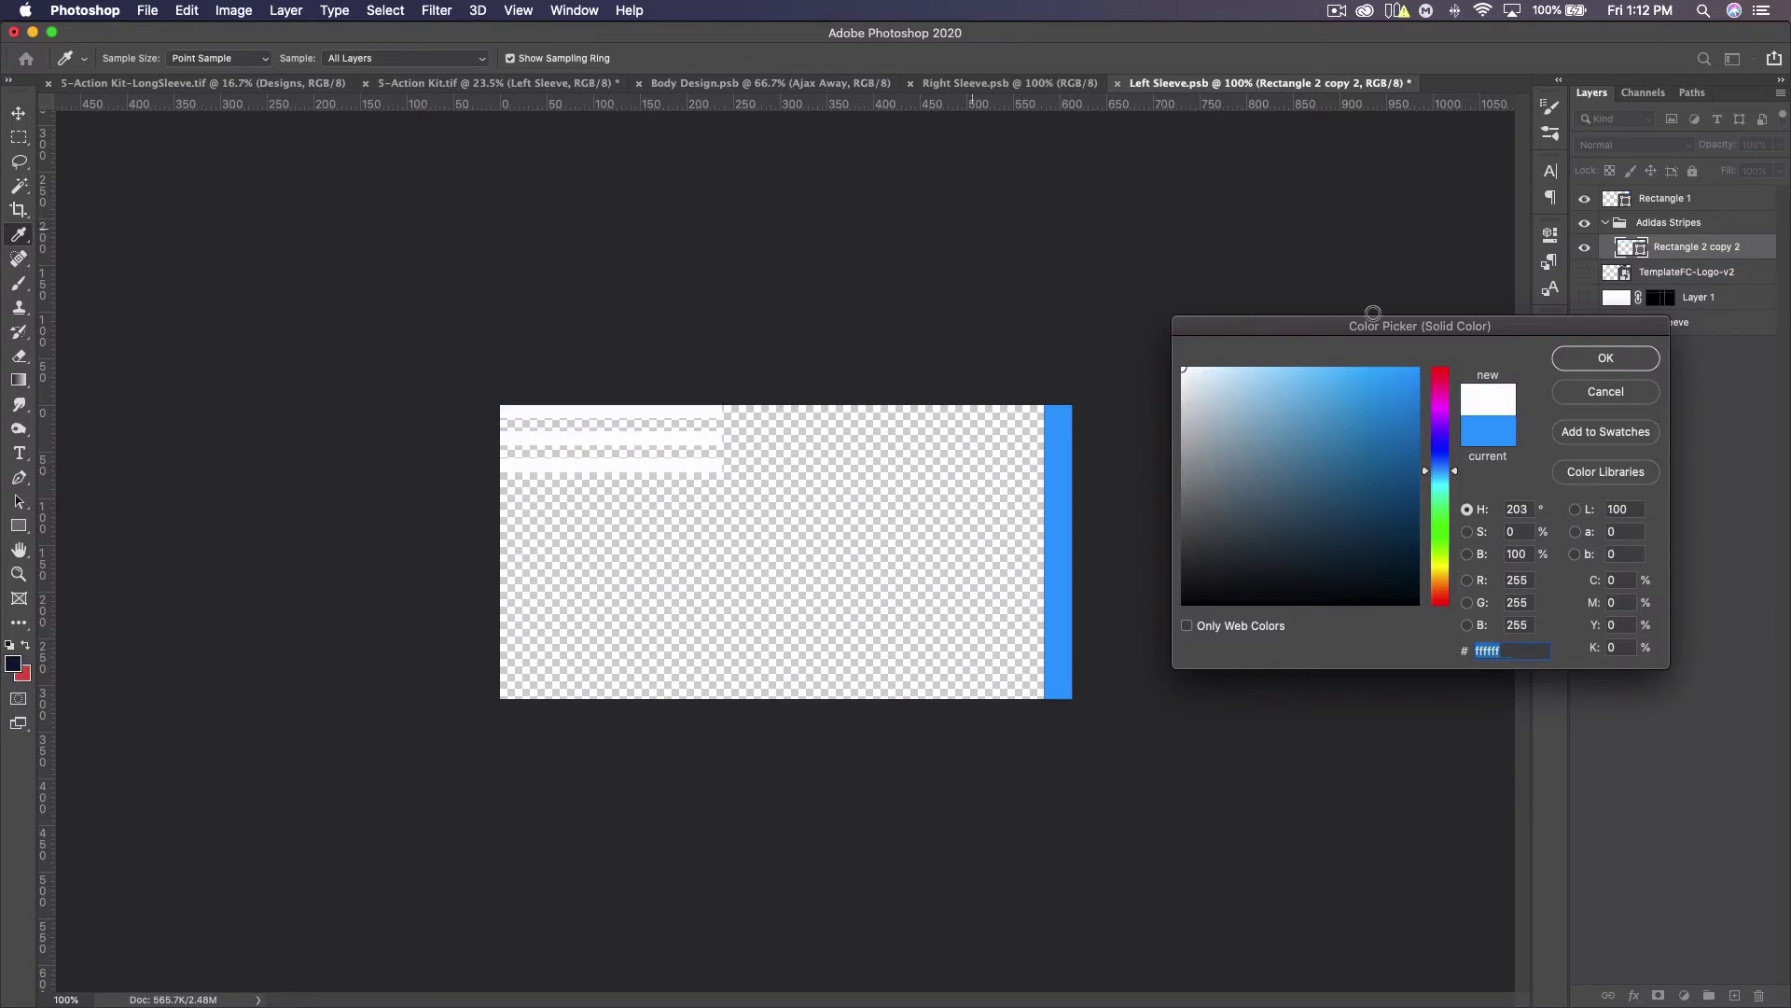
{"action": "left_click", "coordinate": [1616, 364]}
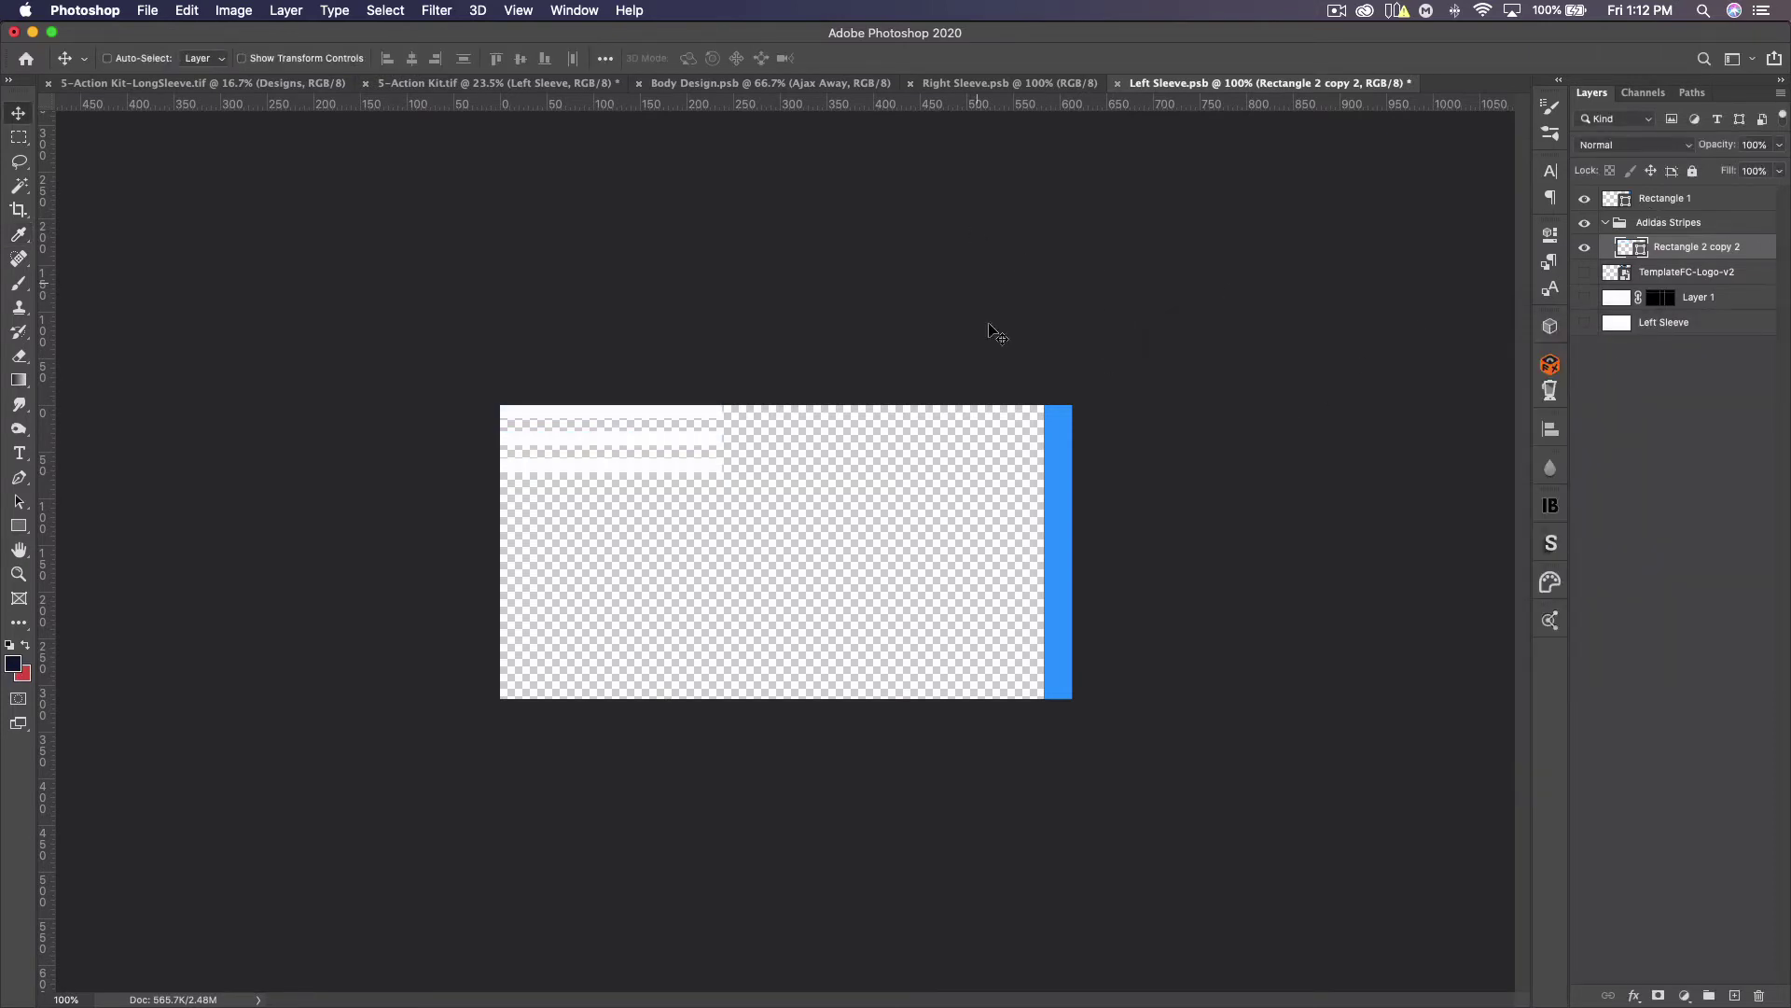
Recolor the left sleeve's cuff band Rectangle 1 to white ffffff and duplicate it
{"action": "double_click", "coordinate": [1627, 202]}
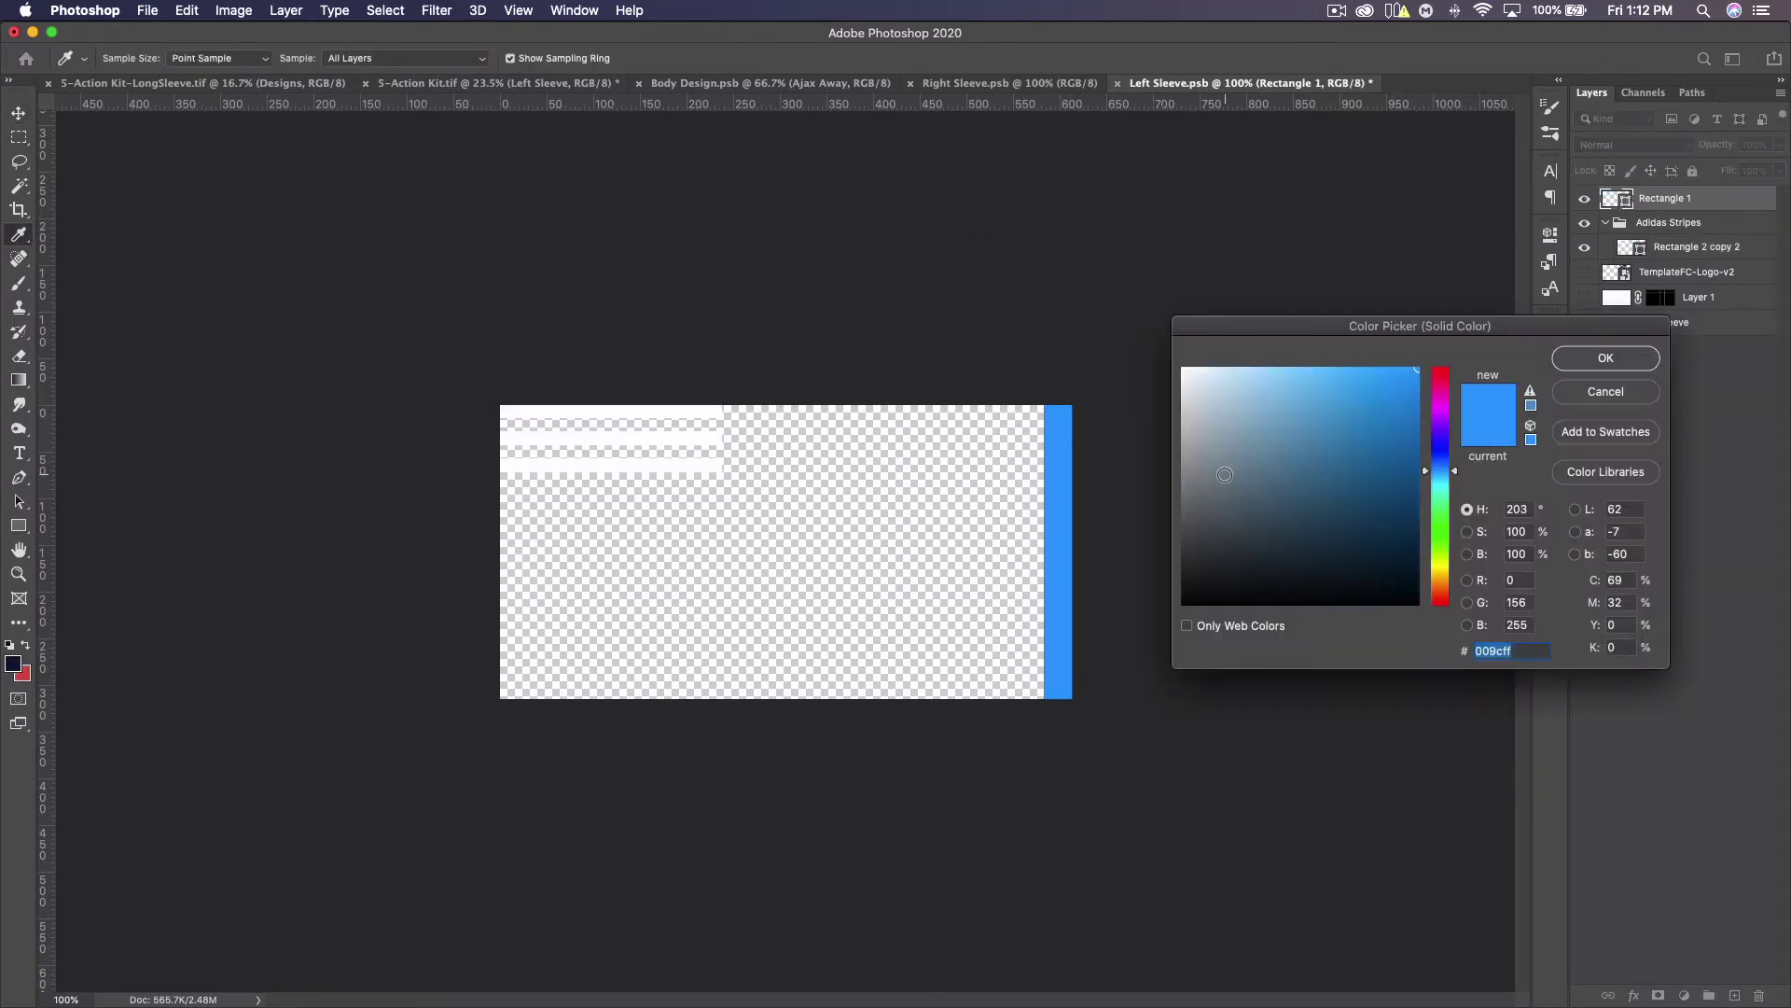
{"action": "type", "text": "ffffff"}
{"action": "left_click", "coordinate": [1621, 362]}
{"action": "key", "text": "super"}
{"action": "key", "text": "super+j"}
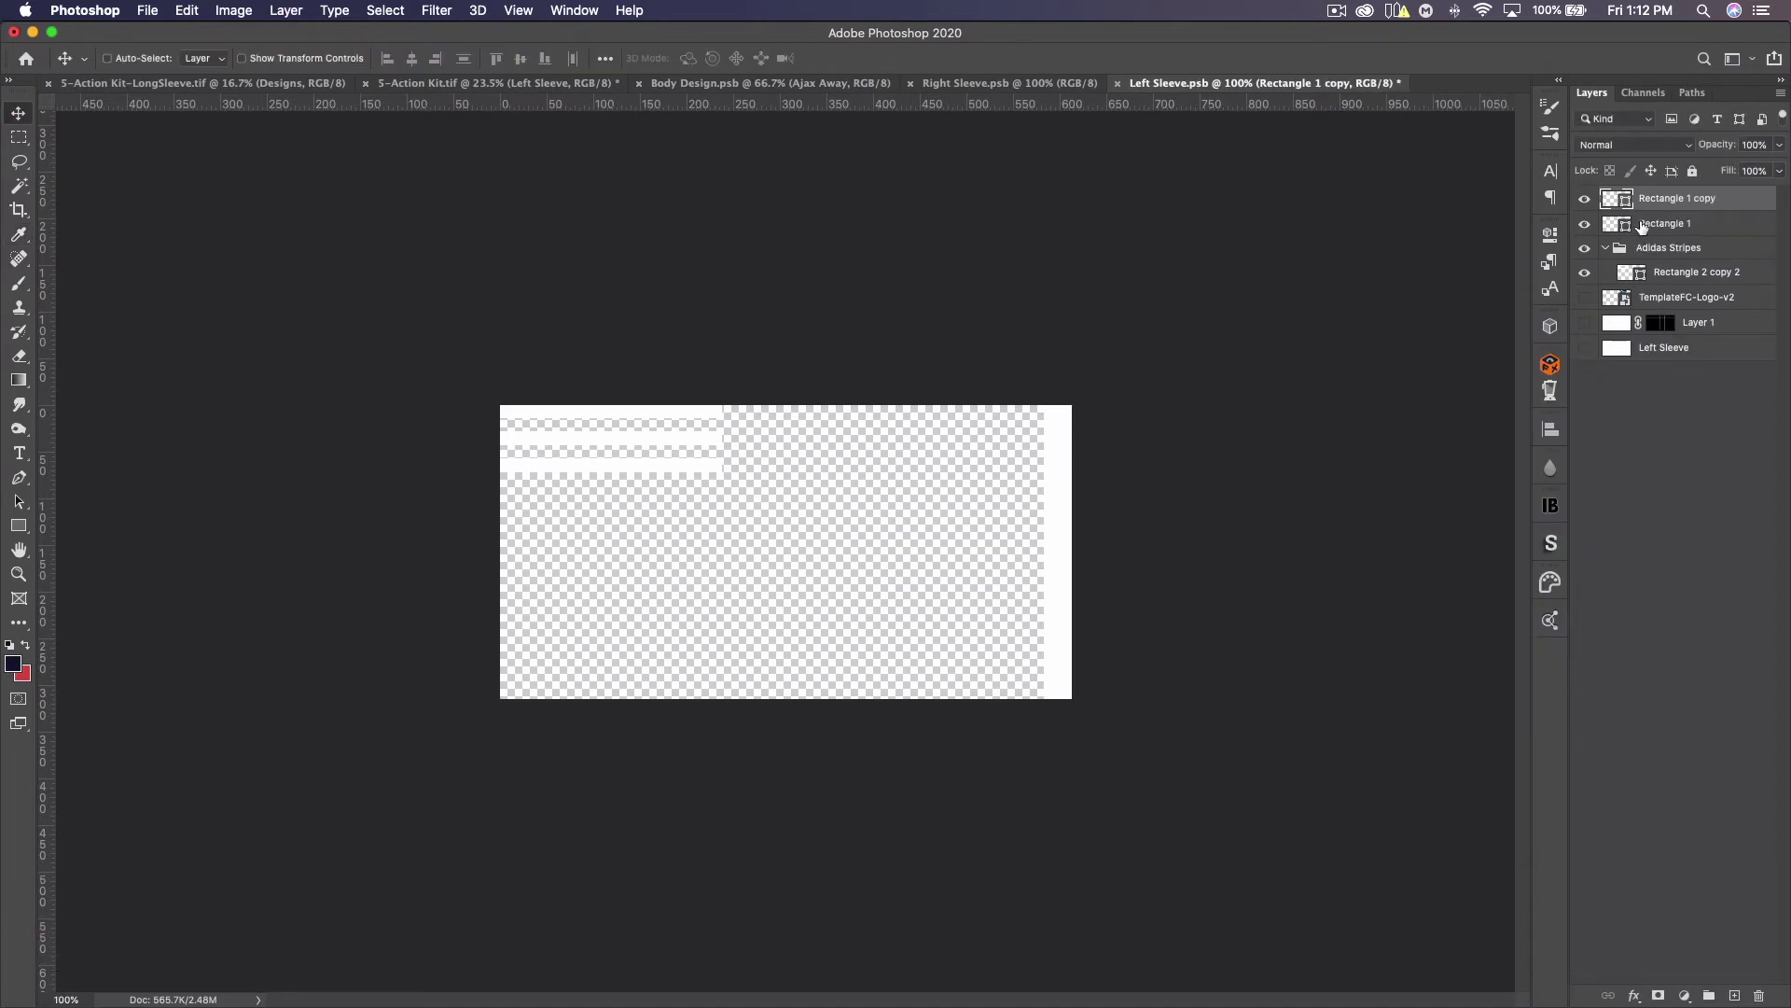
Fill the original cuff band with red d94d44, place it inside the white band, and save to update the kit mock-up
{"action": "double_click", "coordinate": [1623, 226]}
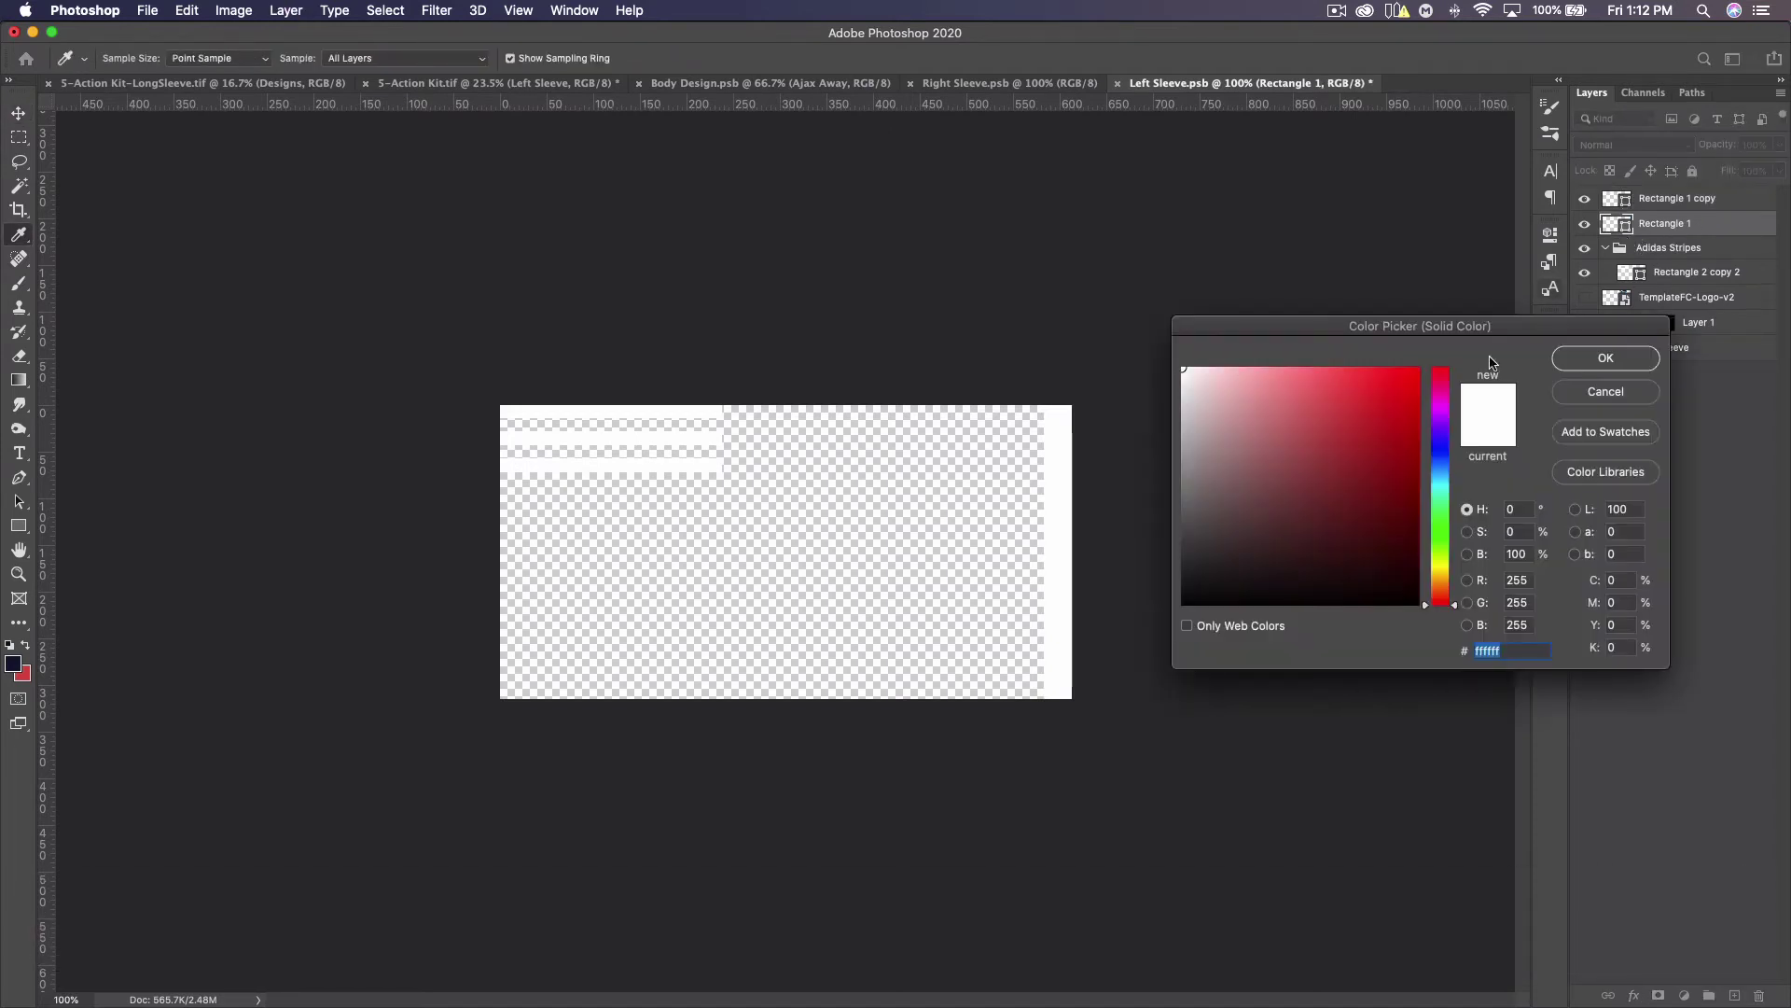
{"action": "left_click", "coordinate": [22, 672]}
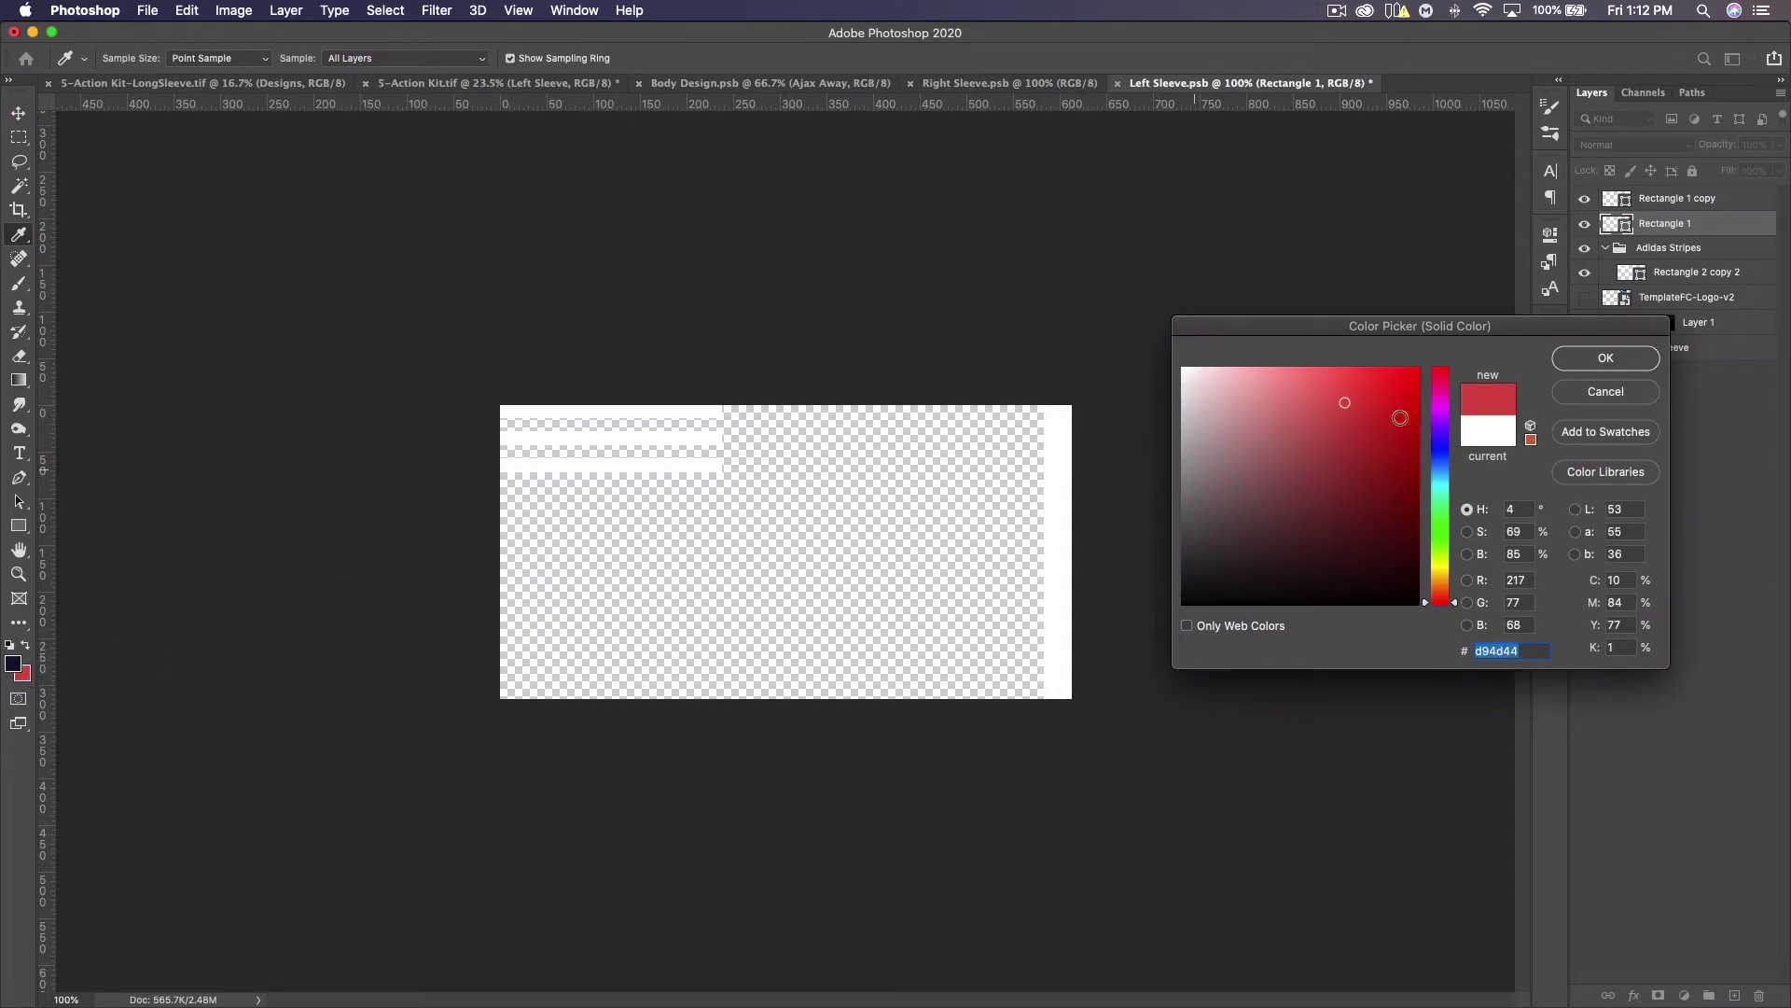
{"action": "left_click", "coordinate": [1603, 357]}
{"action": "left_click_drag", "start_coordinate": [1064, 505], "coordinate": [1017, 501]}
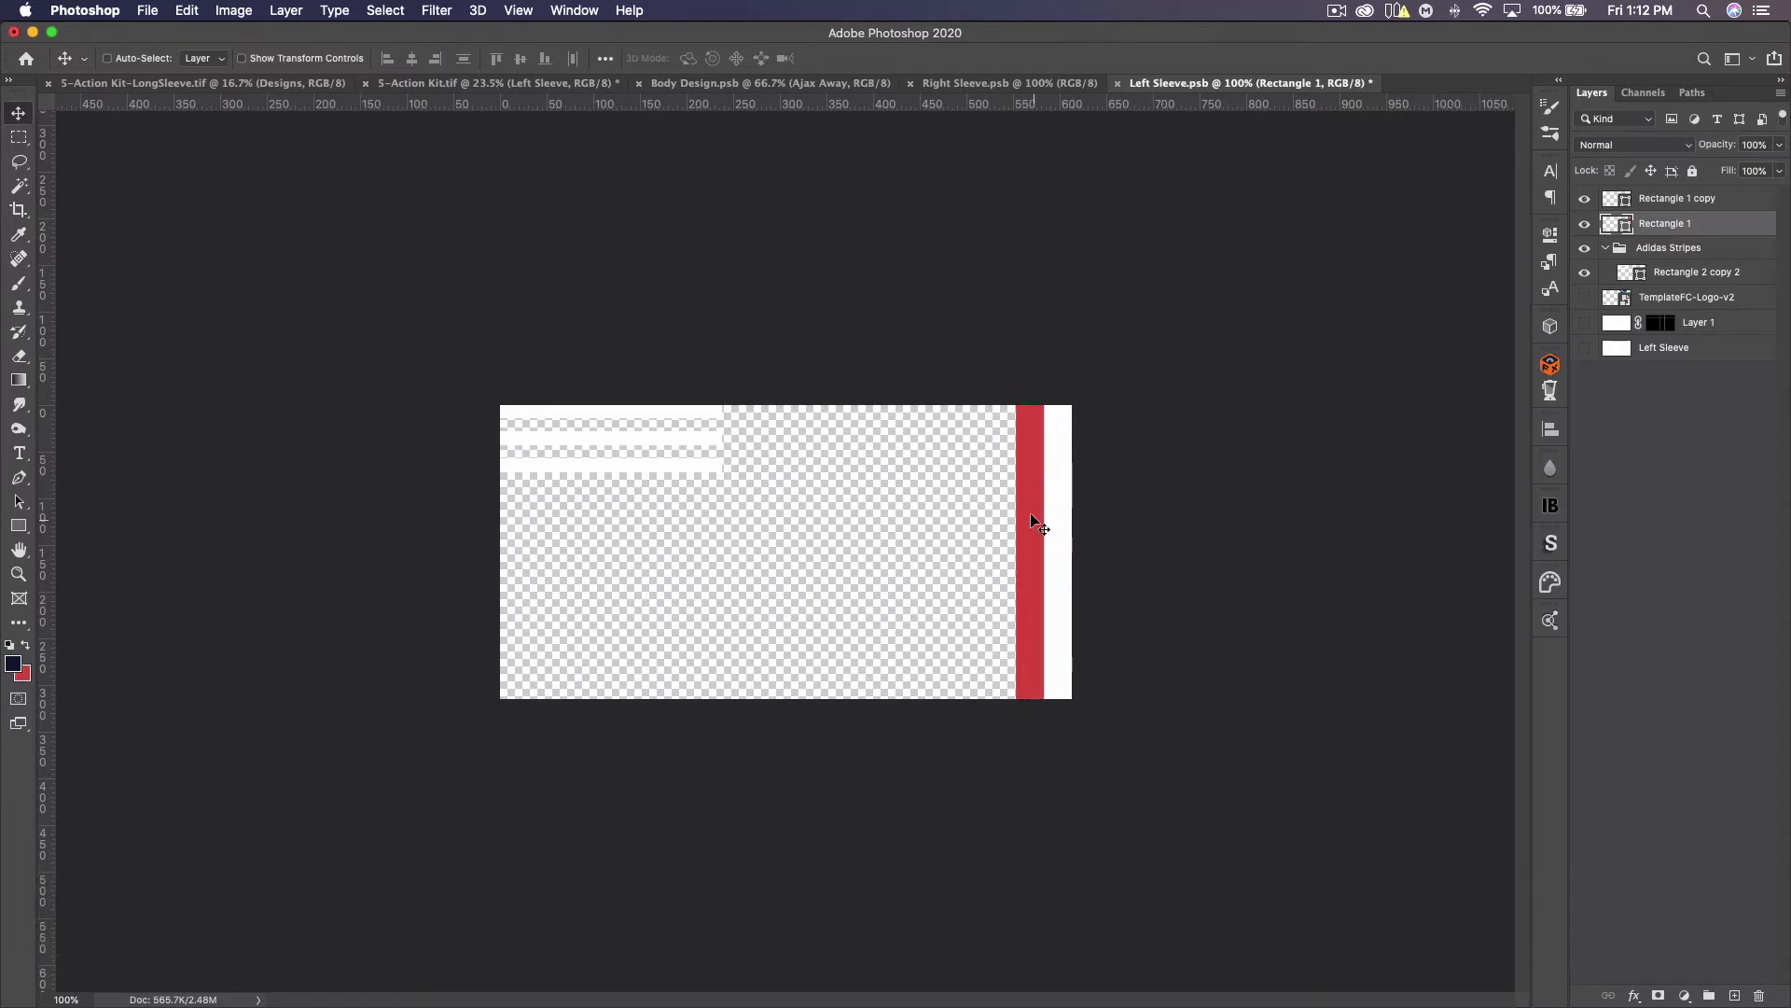
{"action": "key", "text": "super+s"}
{"action": "left_click", "coordinate": [439, 83]}
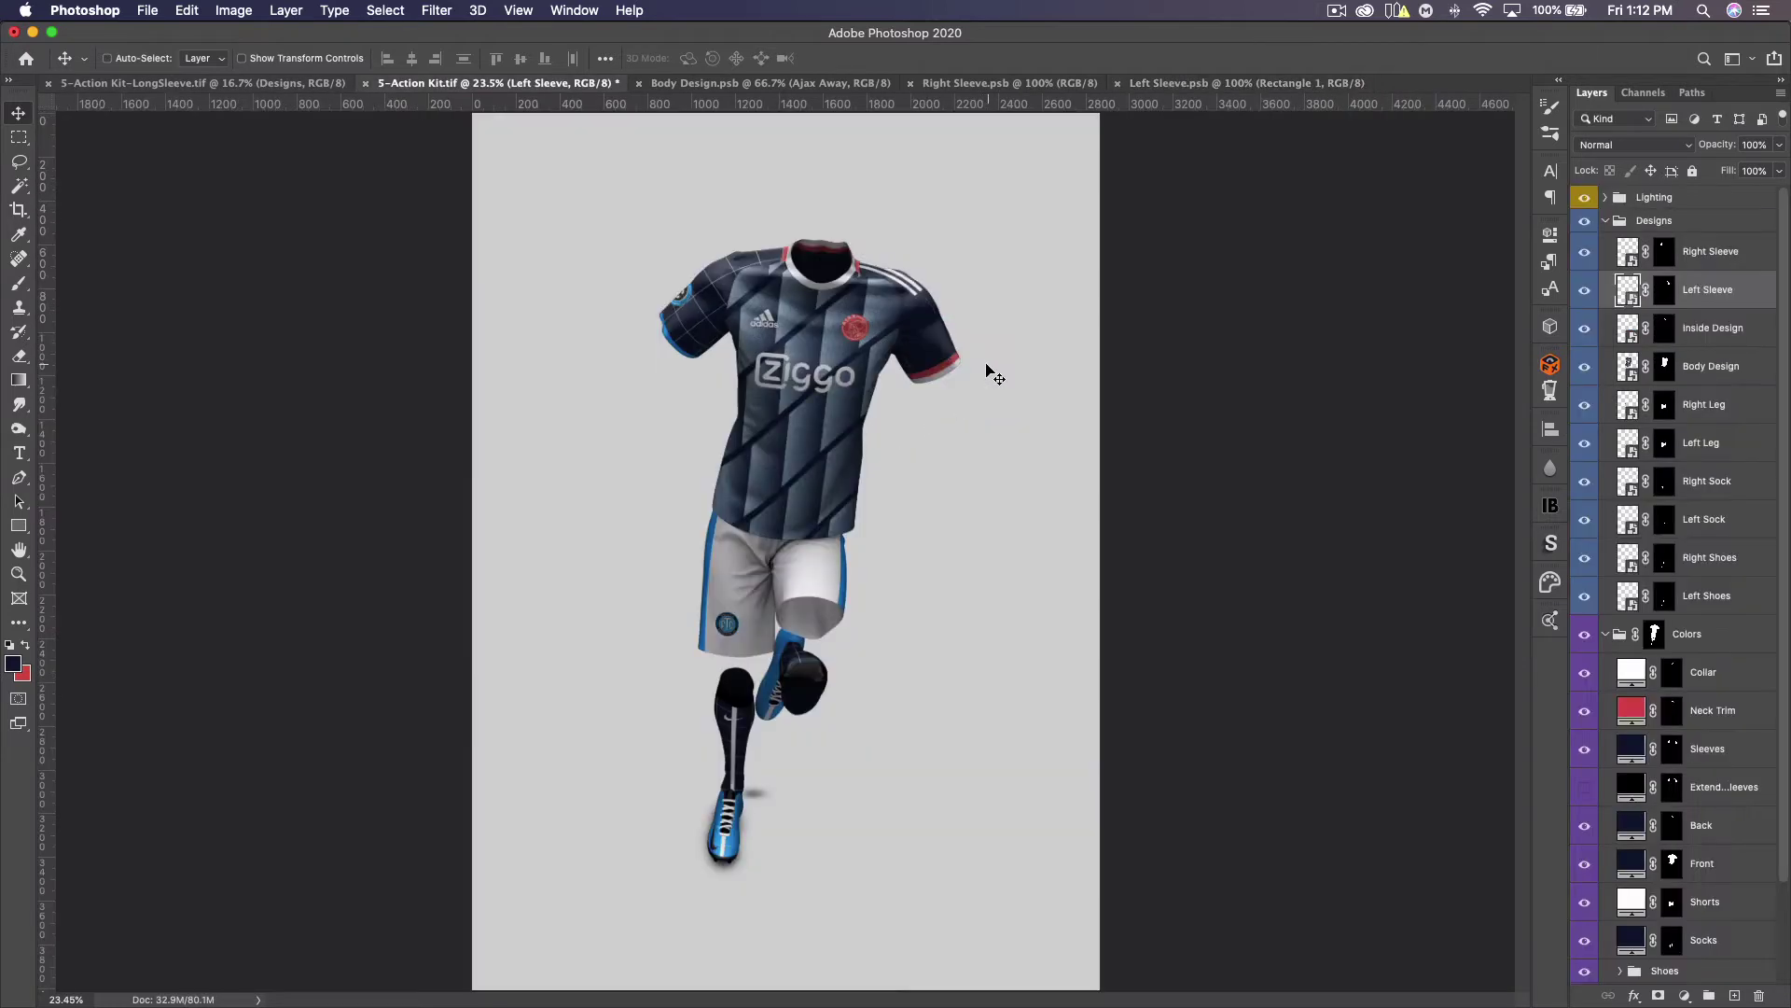
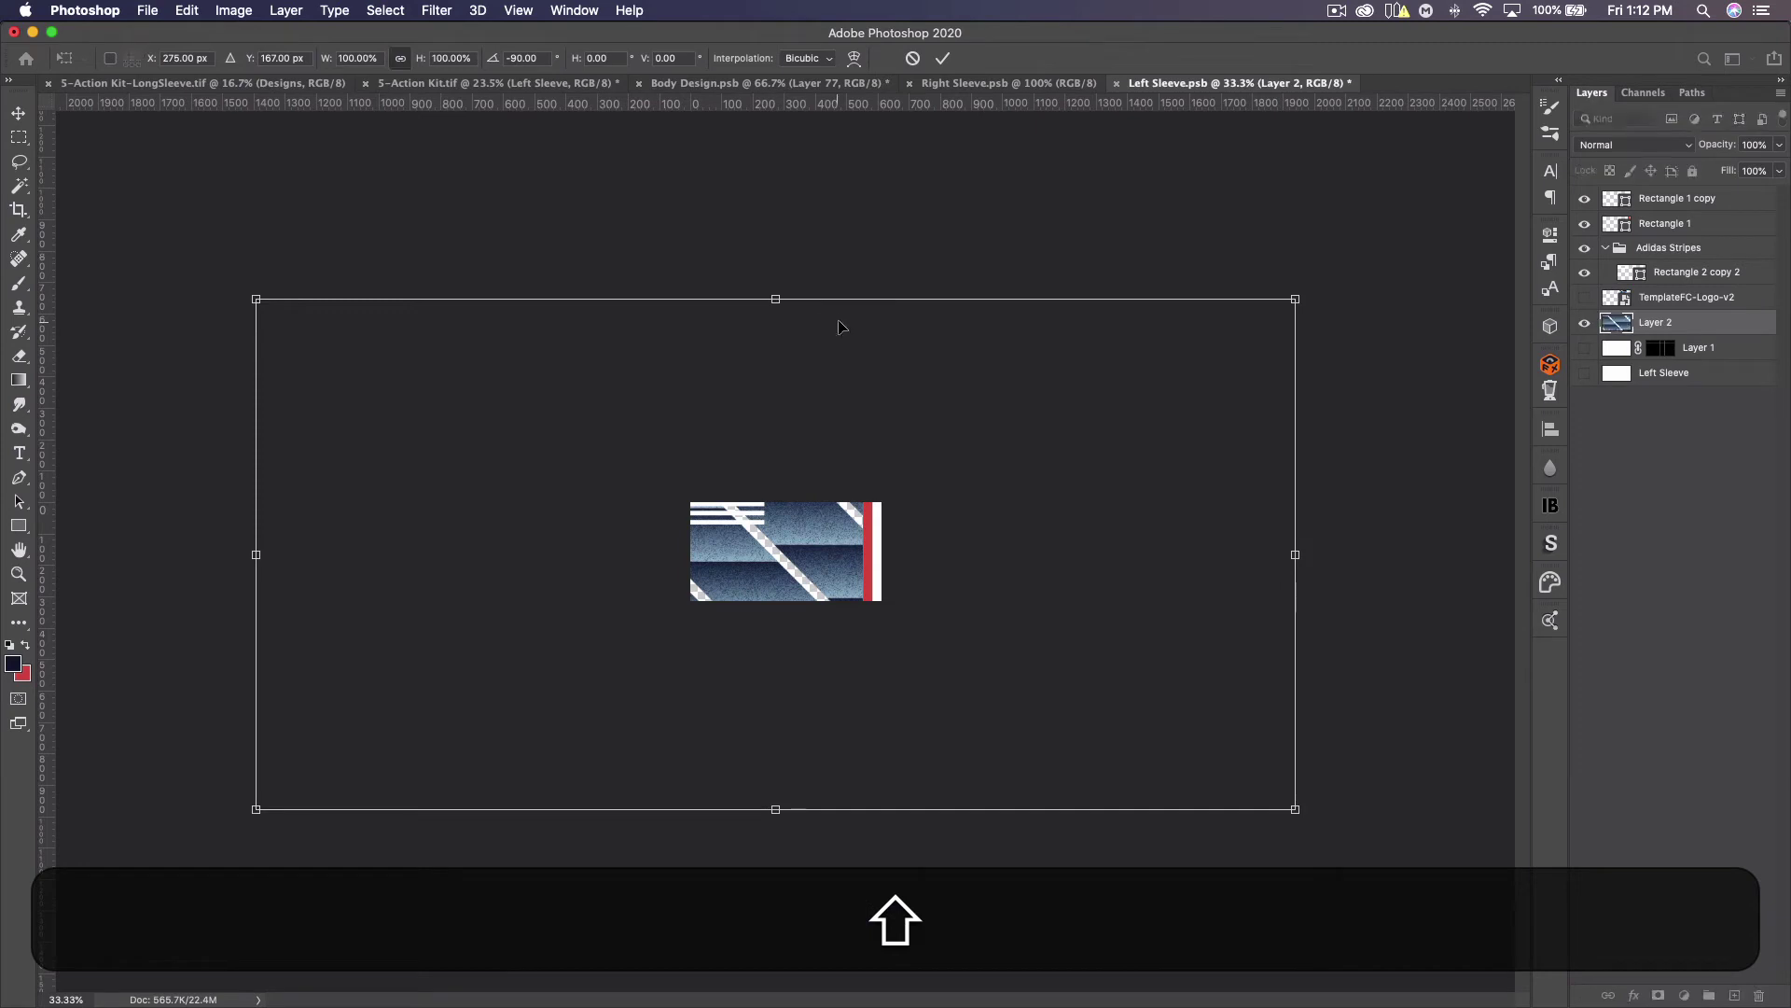
Apply the -90° rotation to the left sleeve's pattern, shift it about 186 px toward the cuff, save, and check the kit
{"action": "key", "text": "shift+Return"}
{"action": "left_click_drag", "start_coordinate": [807, 542], "coordinate": [865, 545]}
{"action": "key", "text": "super+s"}
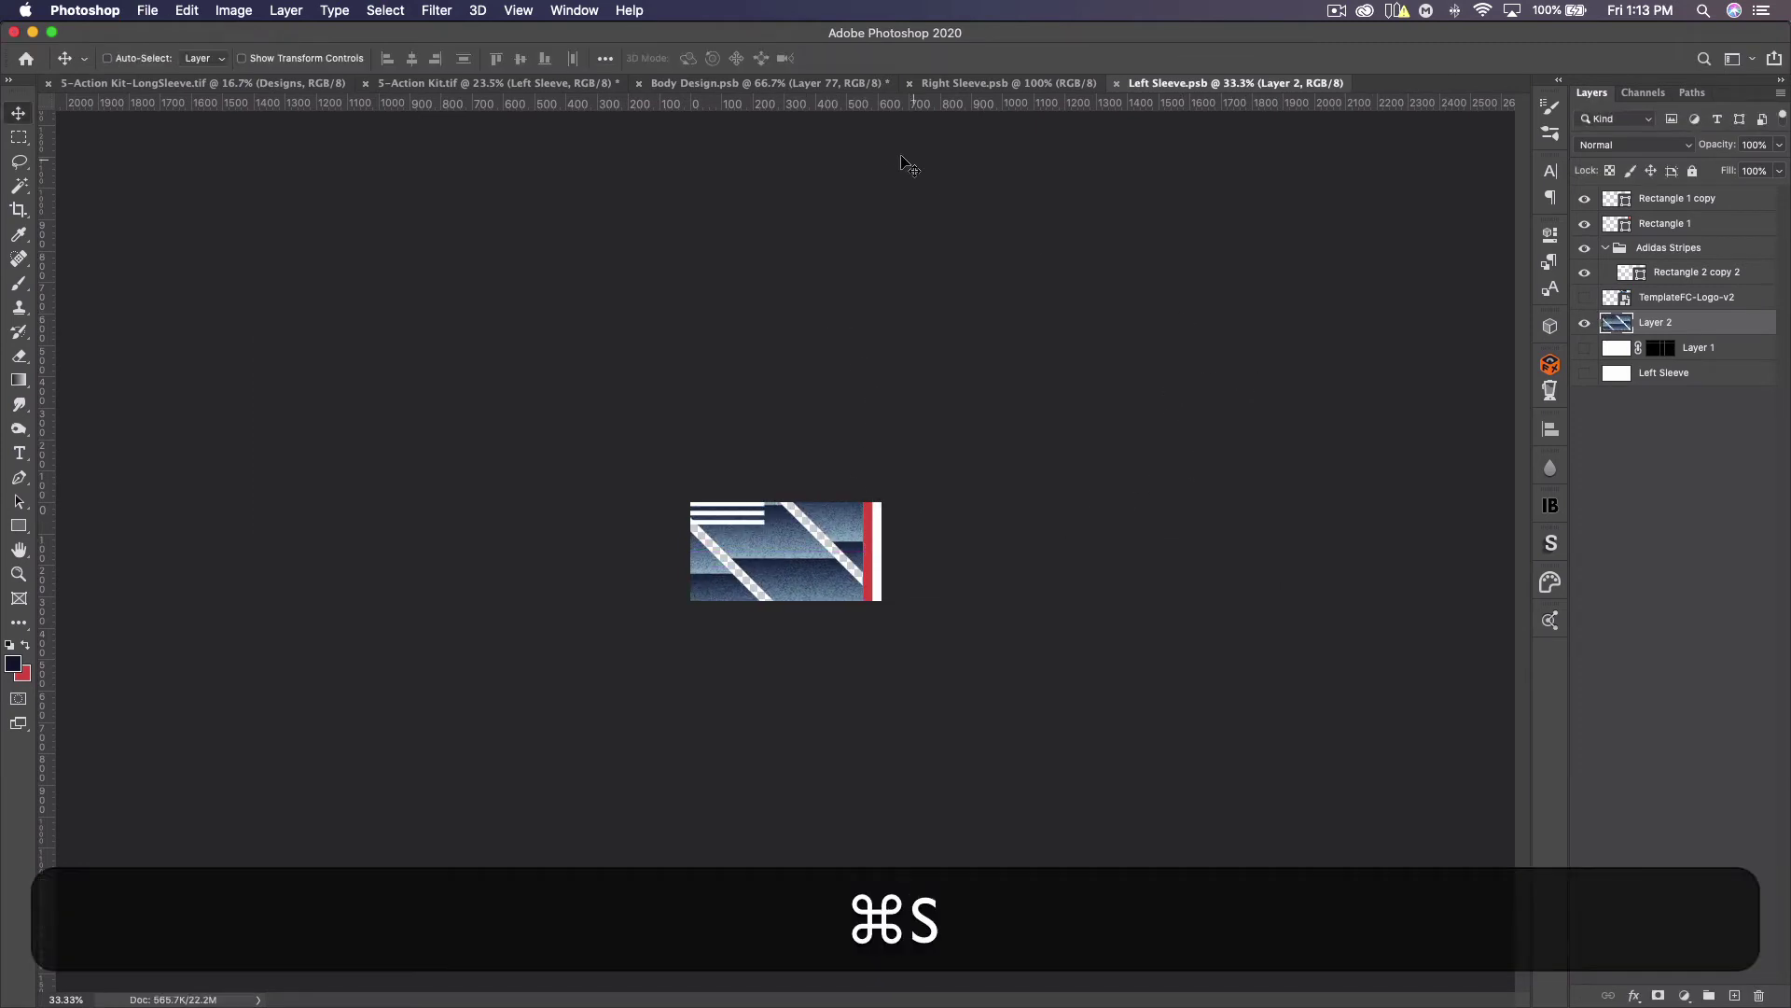
{"action": "left_click", "coordinate": [186, 83]}
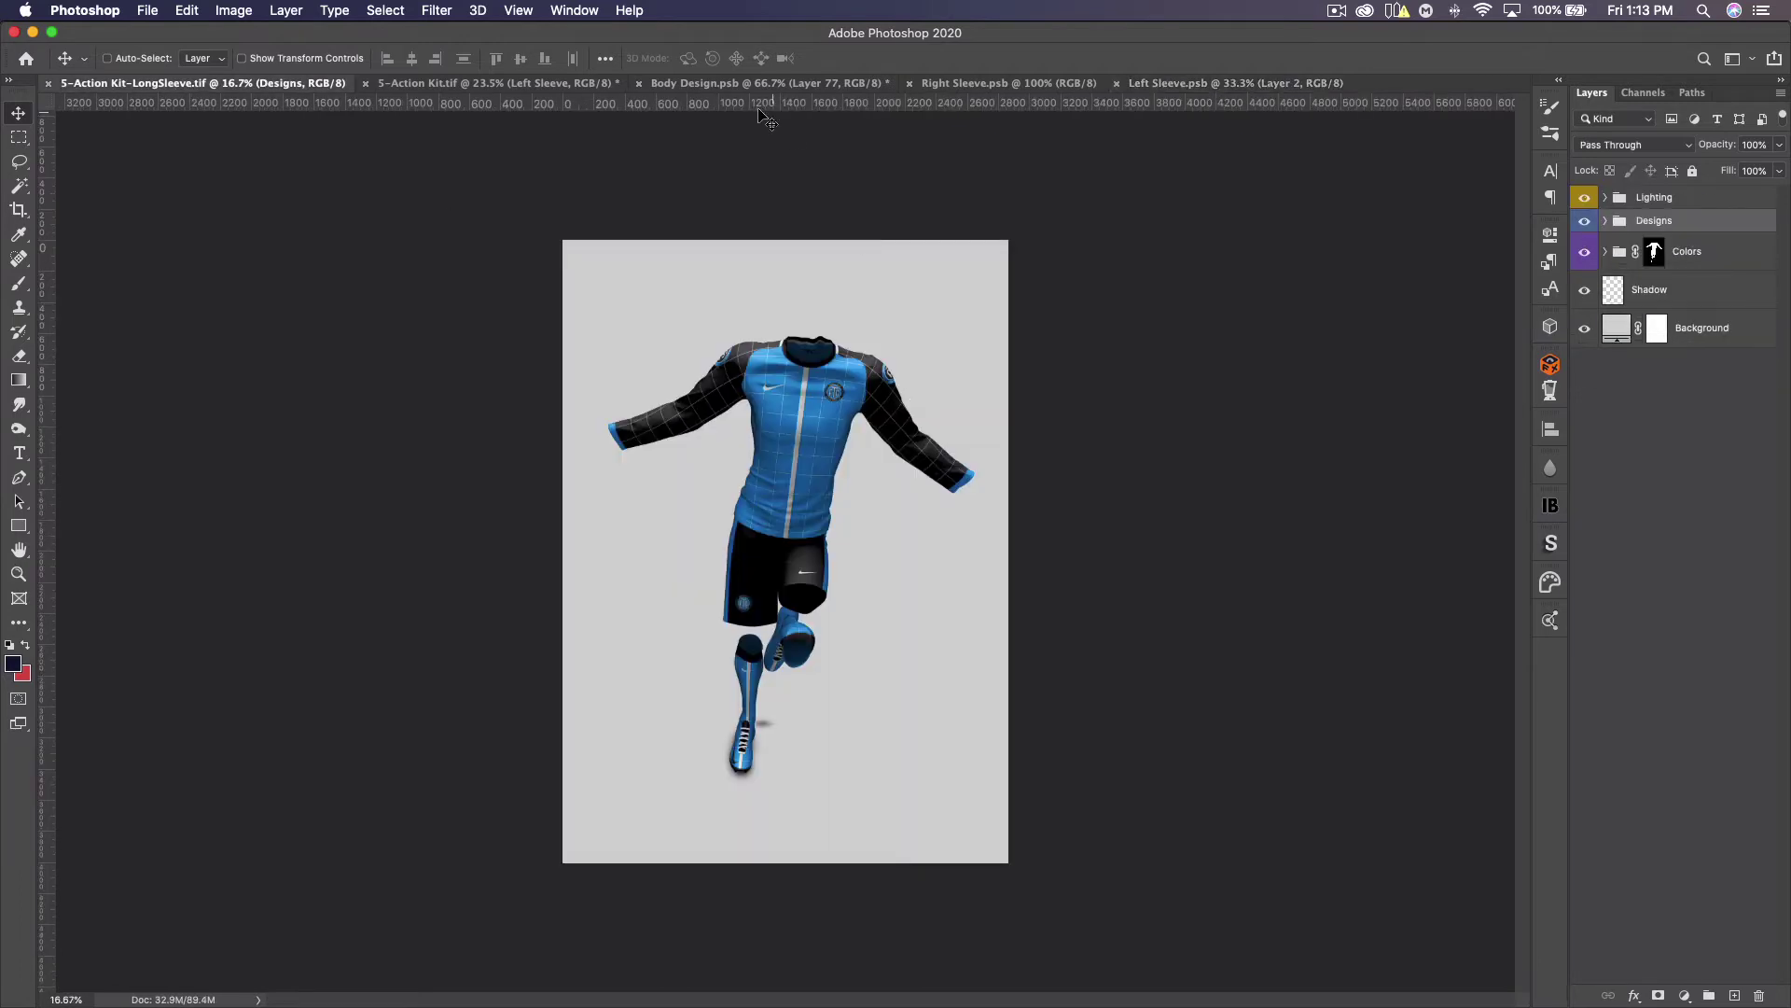
{"action": "left_click", "coordinate": [475, 83]}
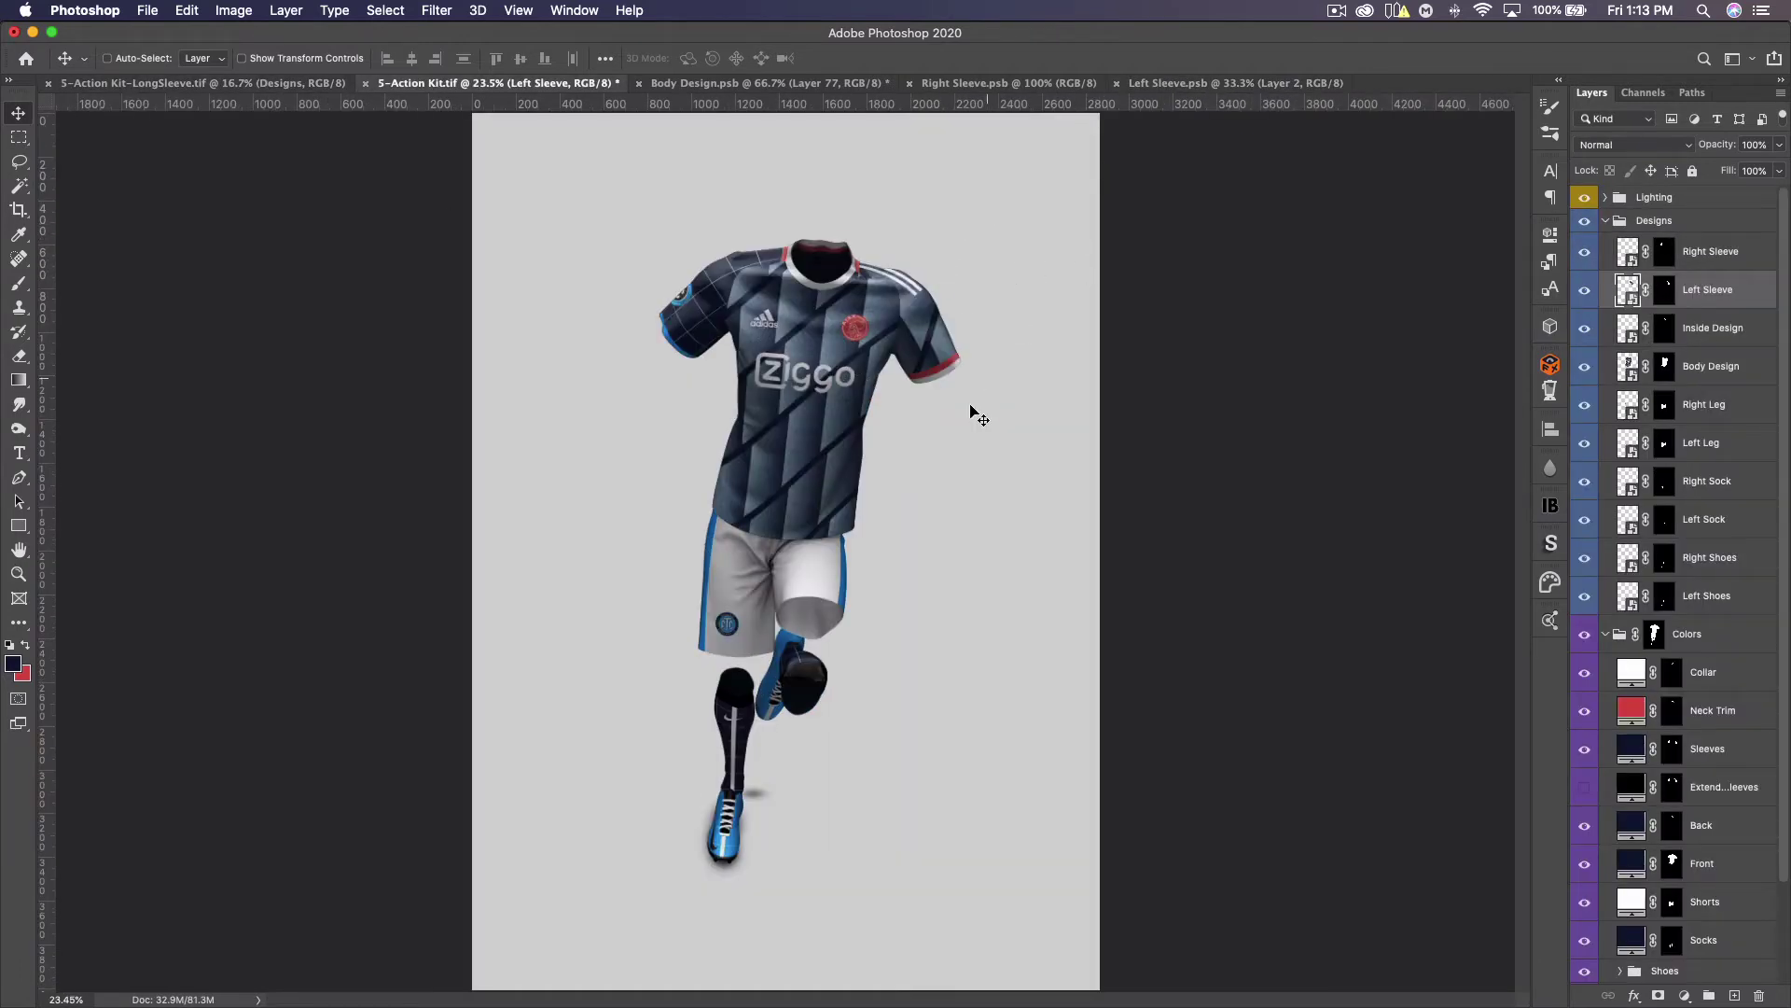
Scale the left sleeve's pattern layer down to about 56% around its center and save the smart object
{"action": "left_click", "coordinate": [1227, 83]}
{"action": "key", "text": "super+t"}
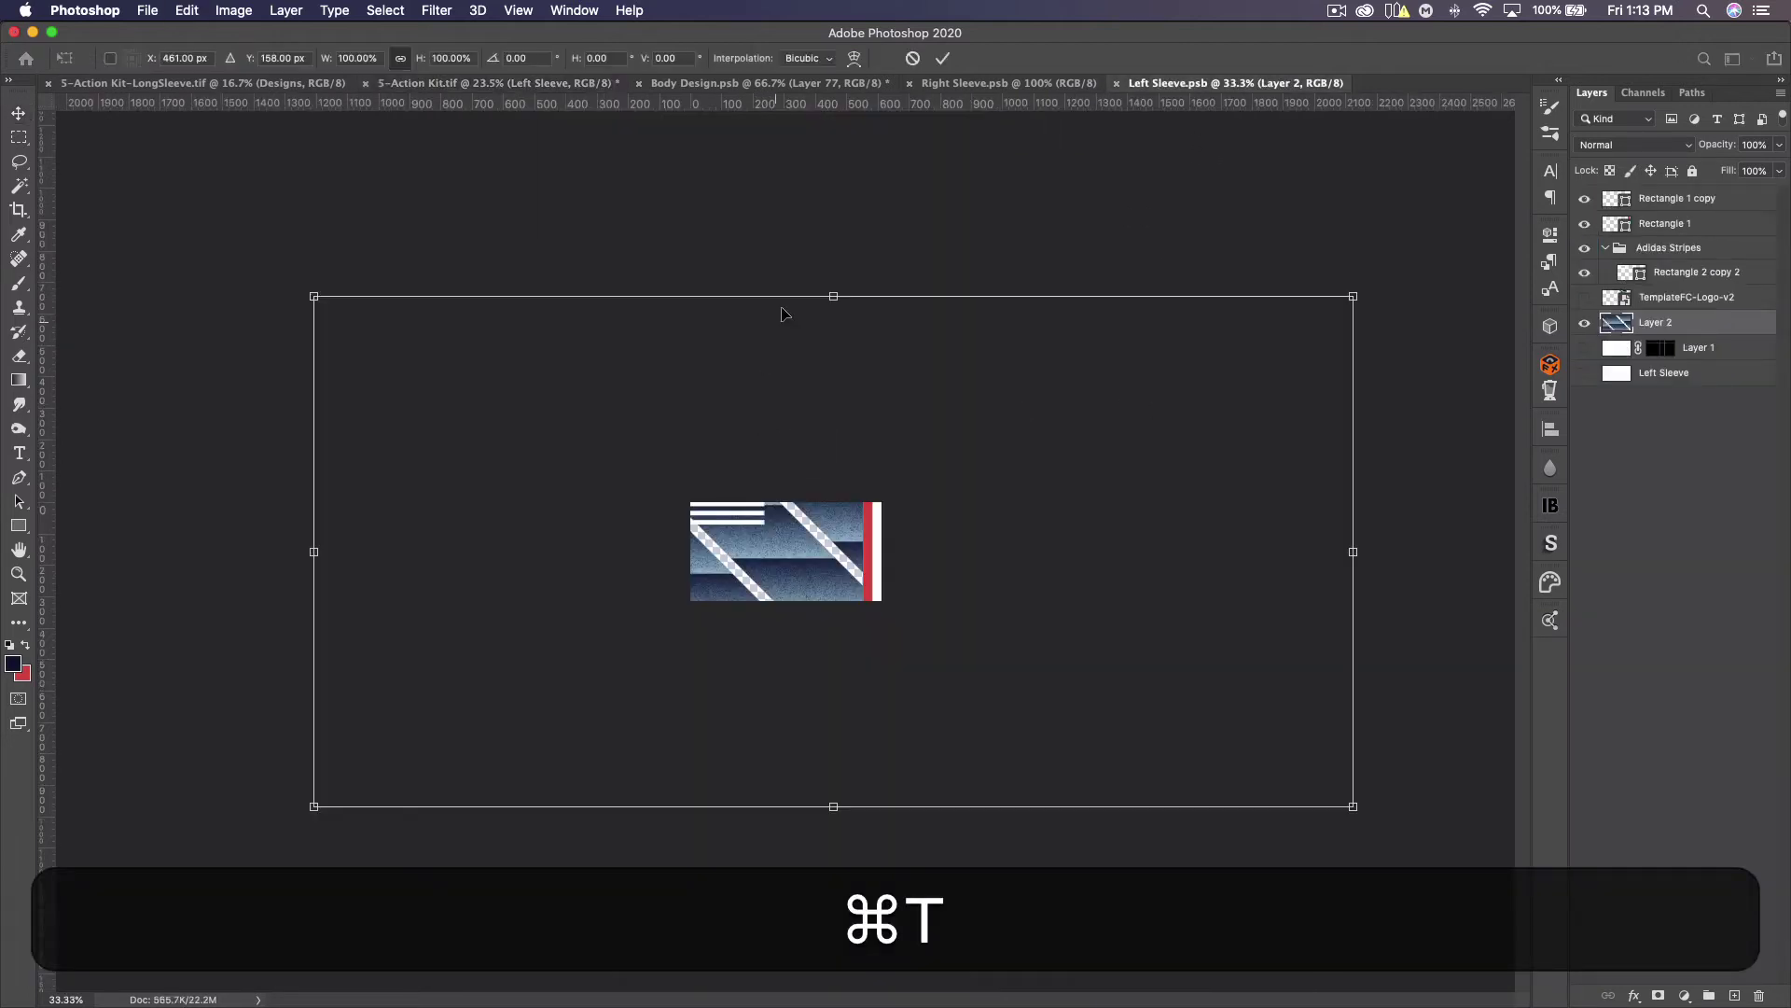
{"action": "left_click_drag", "start_coordinate": [834, 287], "coordinate": [833, 392]}
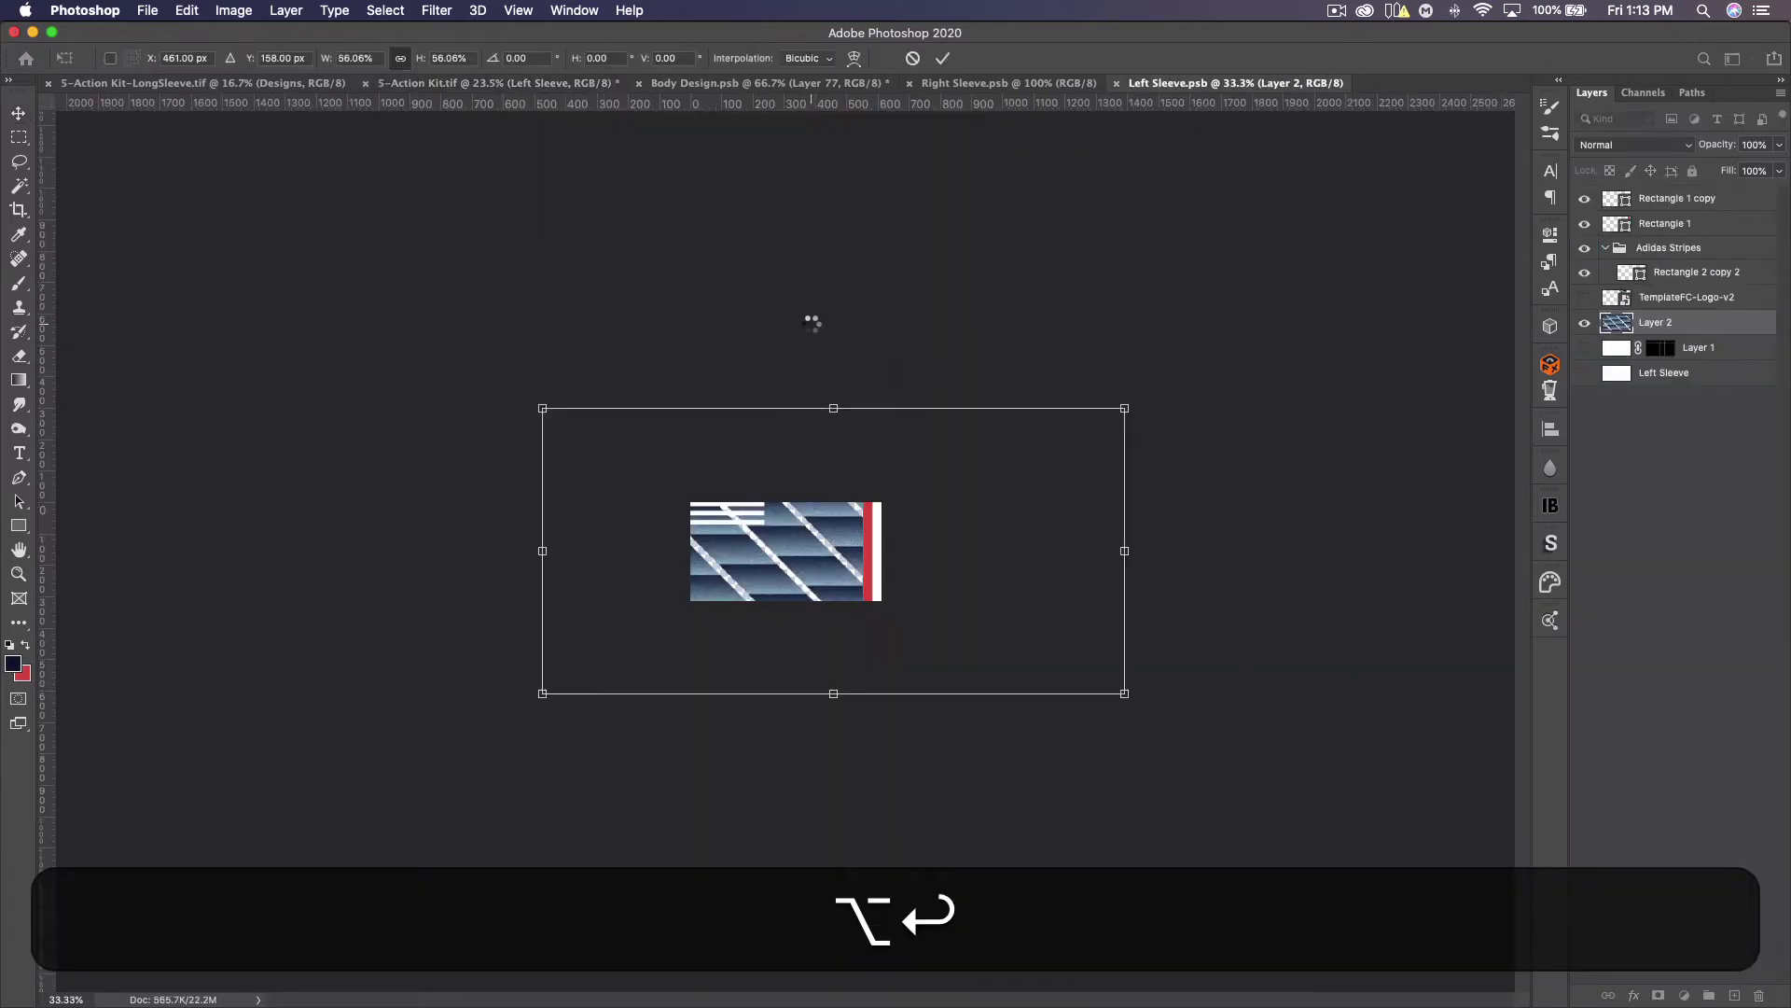
{"action": "key", "text": "super+Return"}
{"action": "key", "text": "super+s"}
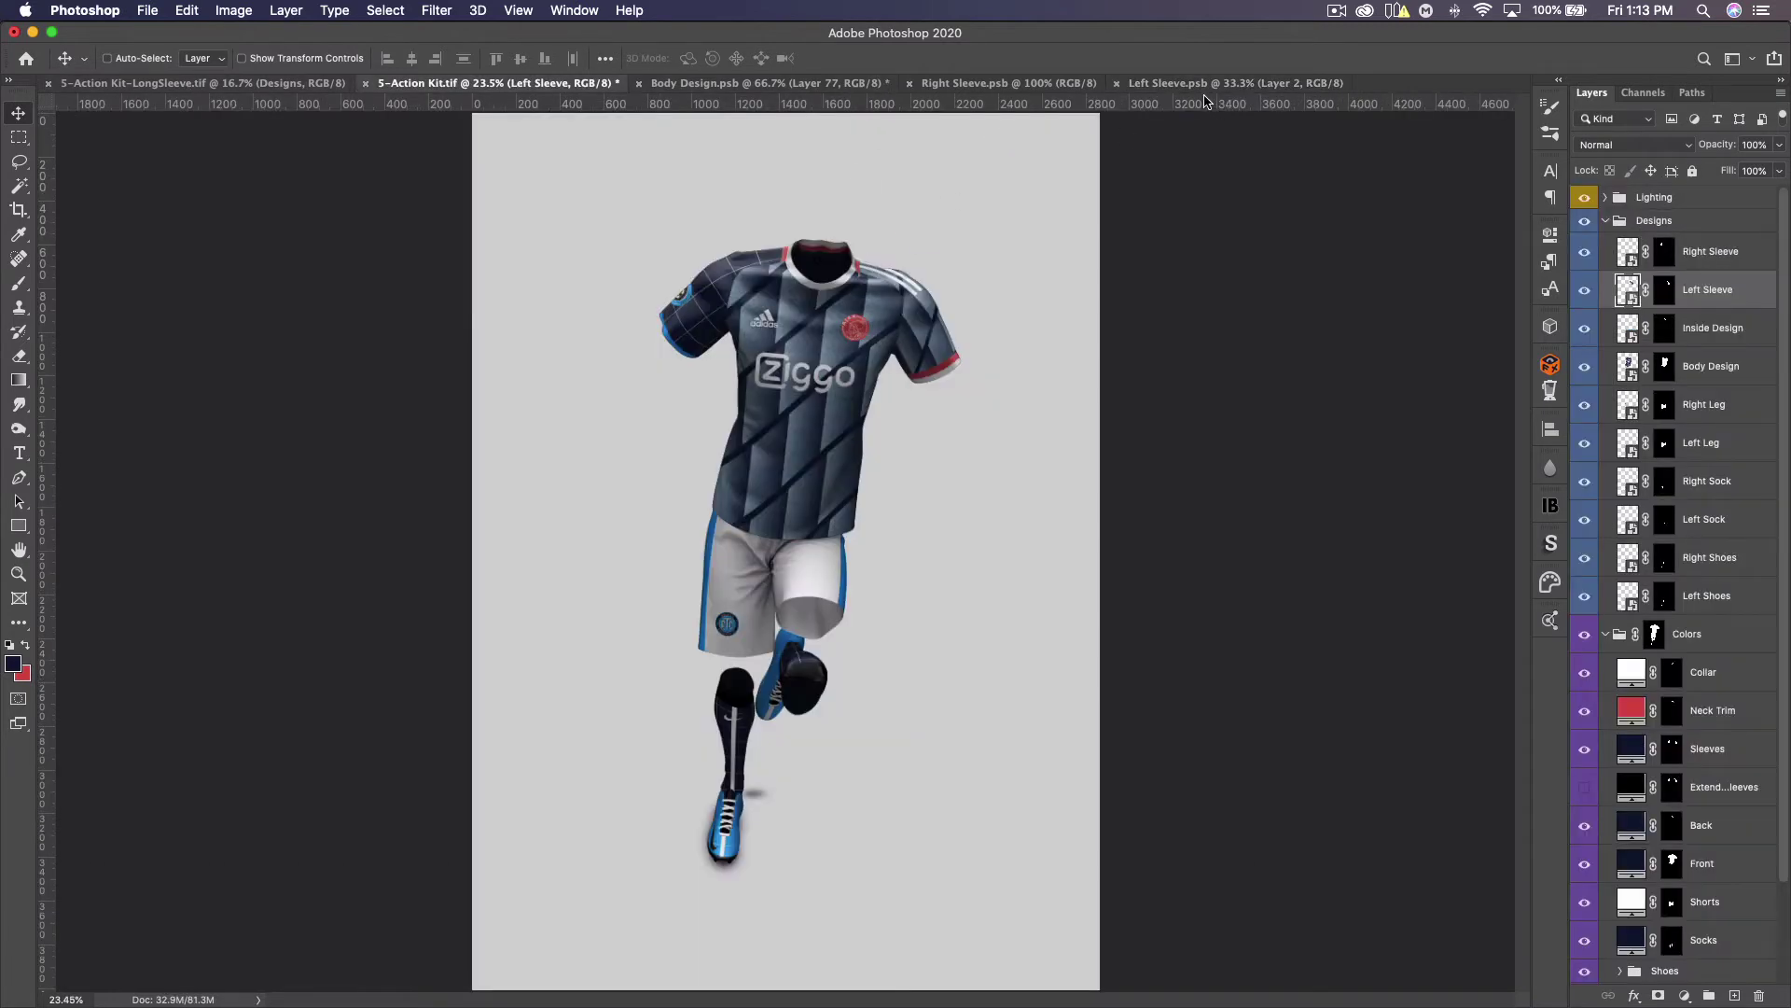
Hide Layer 1 and the TemplateFC logo in the Right Sleeve document
{"action": "left_click", "coordinate": [1010, 87]}
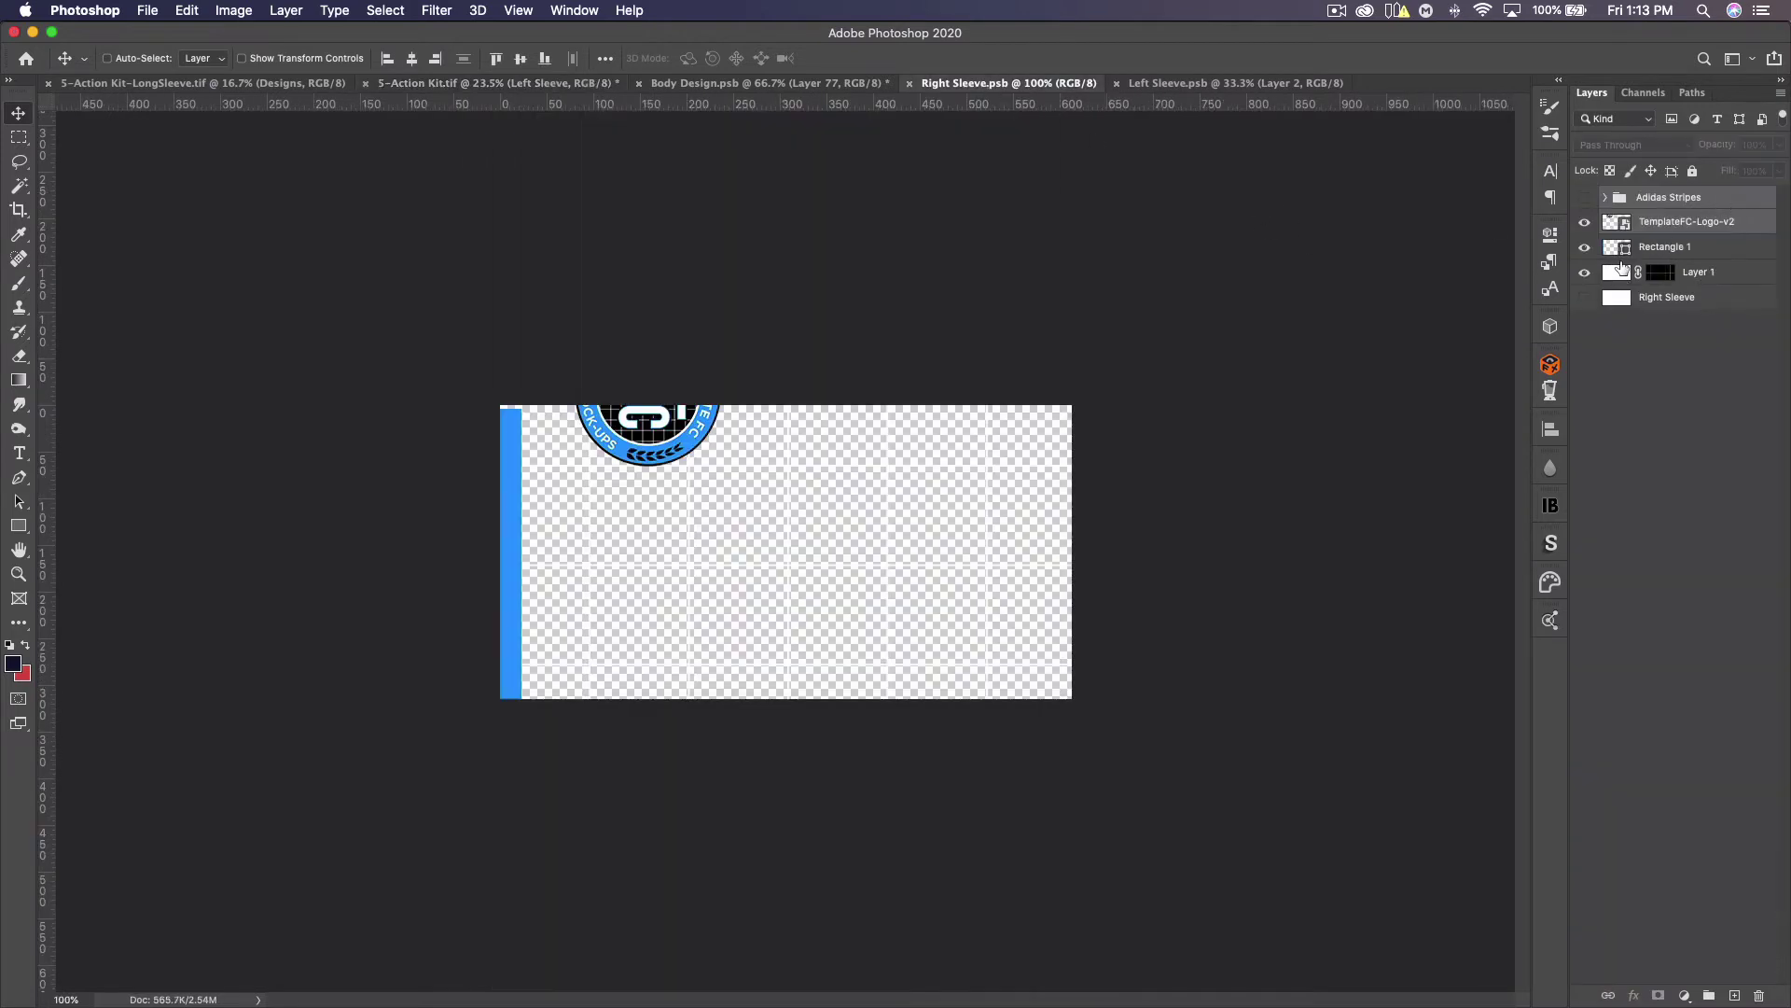
{"action": "left_click", "coordinate": [1586, 274]}
{"action": "left_click", "coordinate": [1585, 224]}
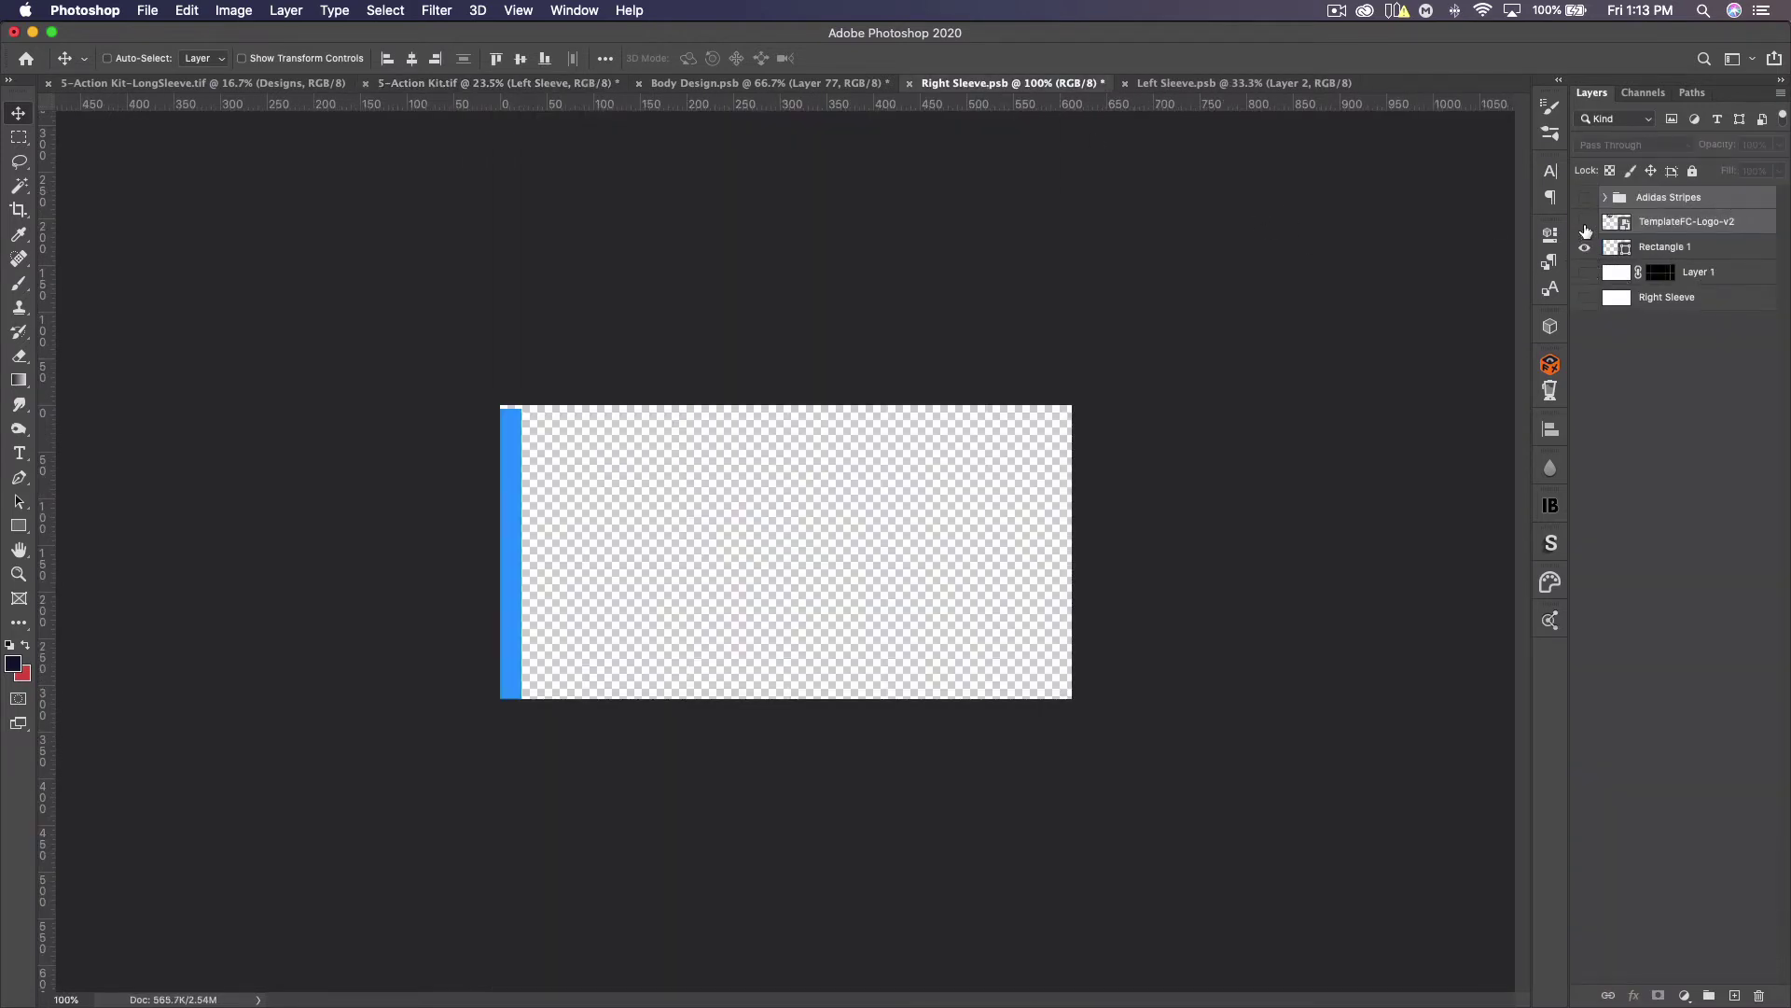
Fill the right sleeve's cuff band Rectangle 1 with white ffffff and duplicate it
{"action": "double_click", "coordinate": [1624, 249]}
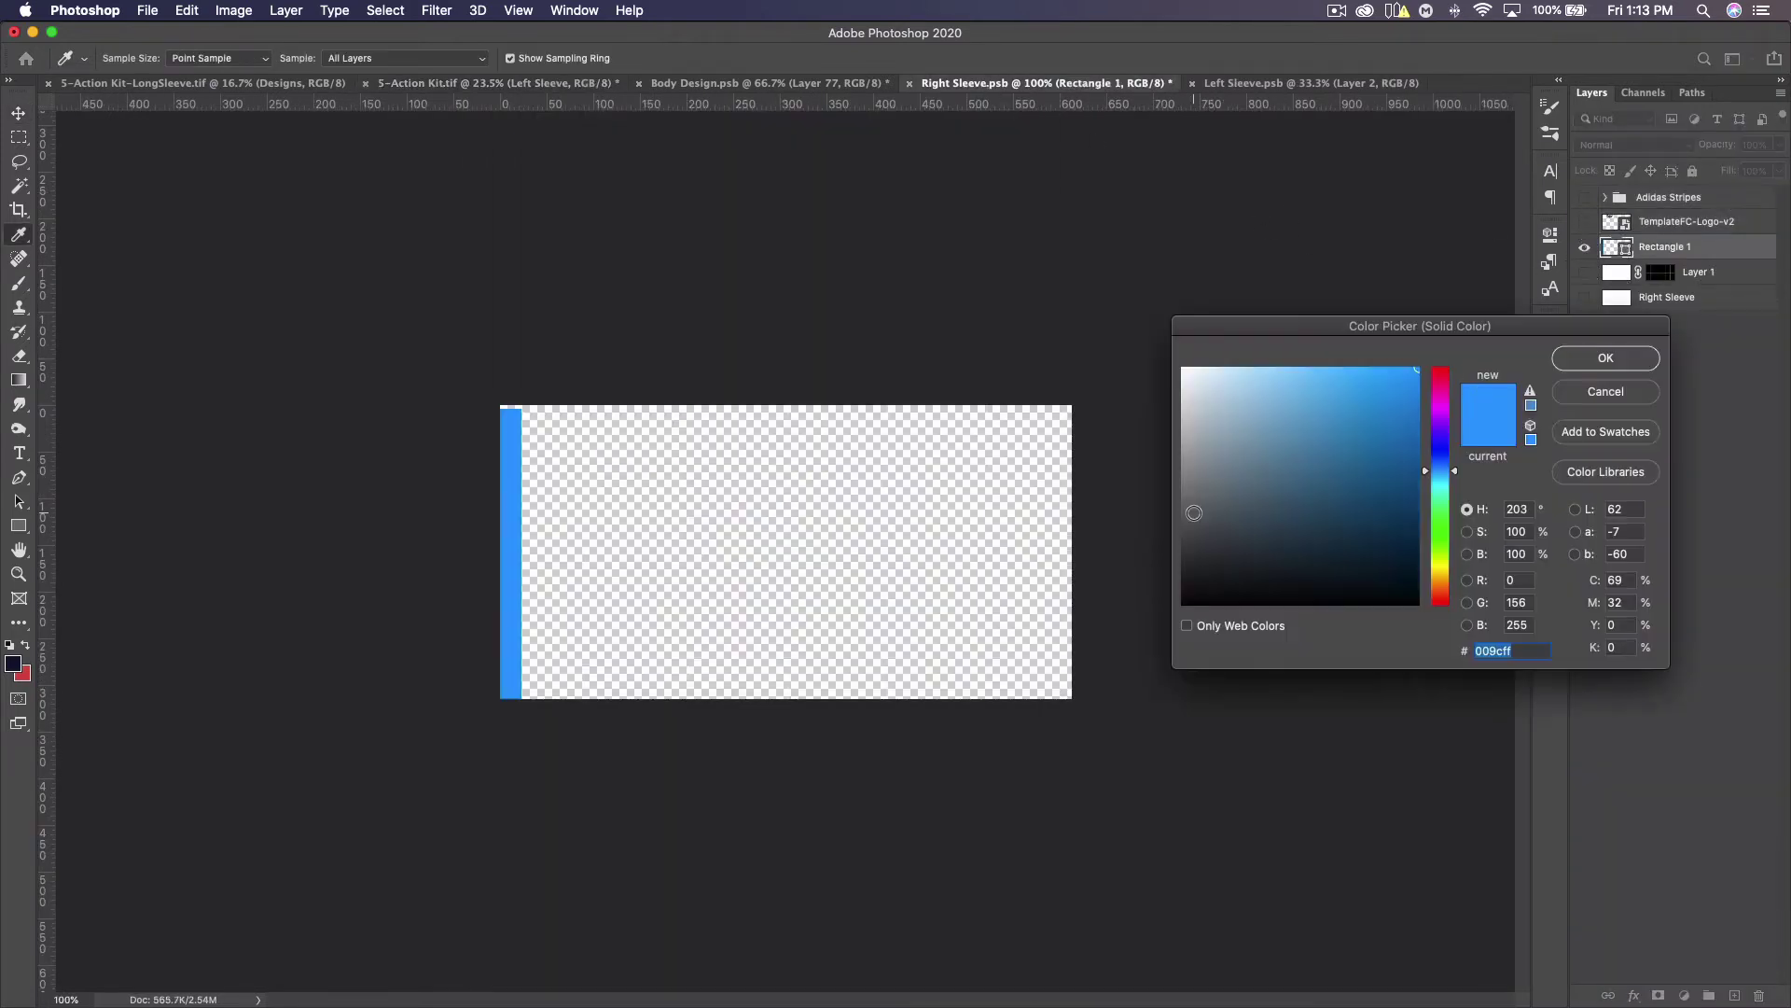
{"action": "type", "text": "ffffff"}
{"action": "left_click", "coordinate": [1619, 364]}
{"action": "key", "text": "super+j"}
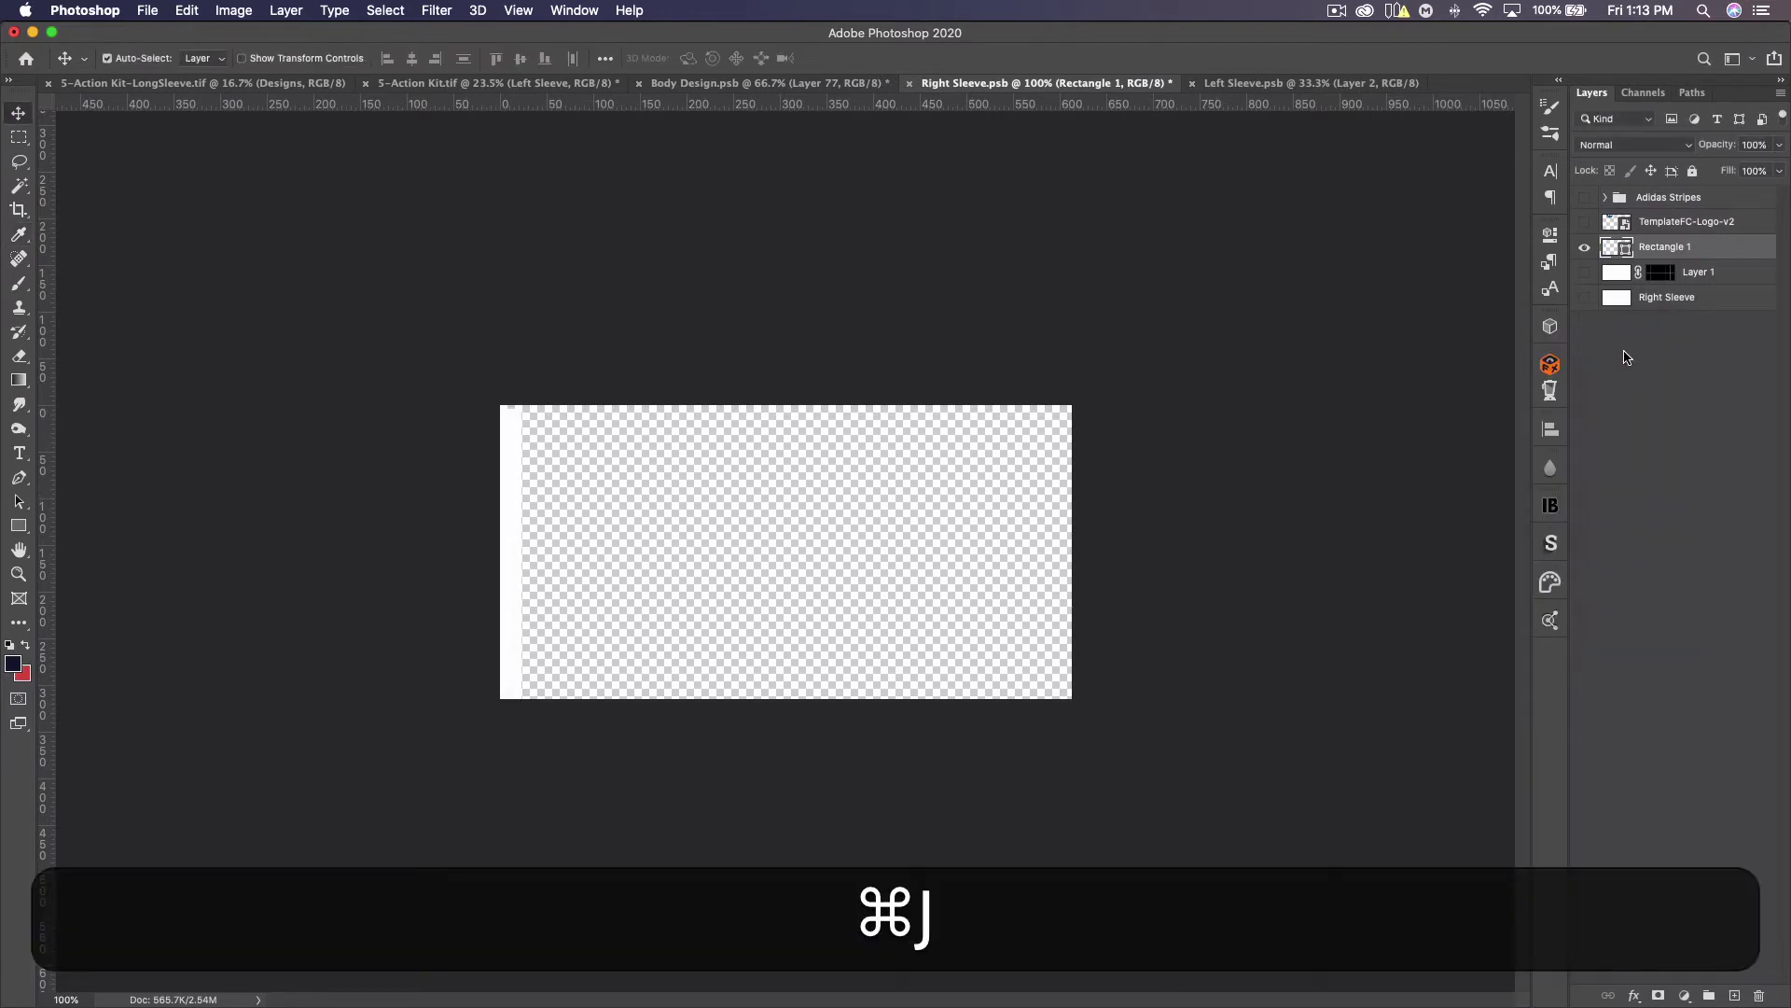
Recolor the duplicated cuff band with the red background color, place it beside the white band, and align both with the sleeve's upper edge
{"action": "double_click", "coordinate": [1624, 249]}
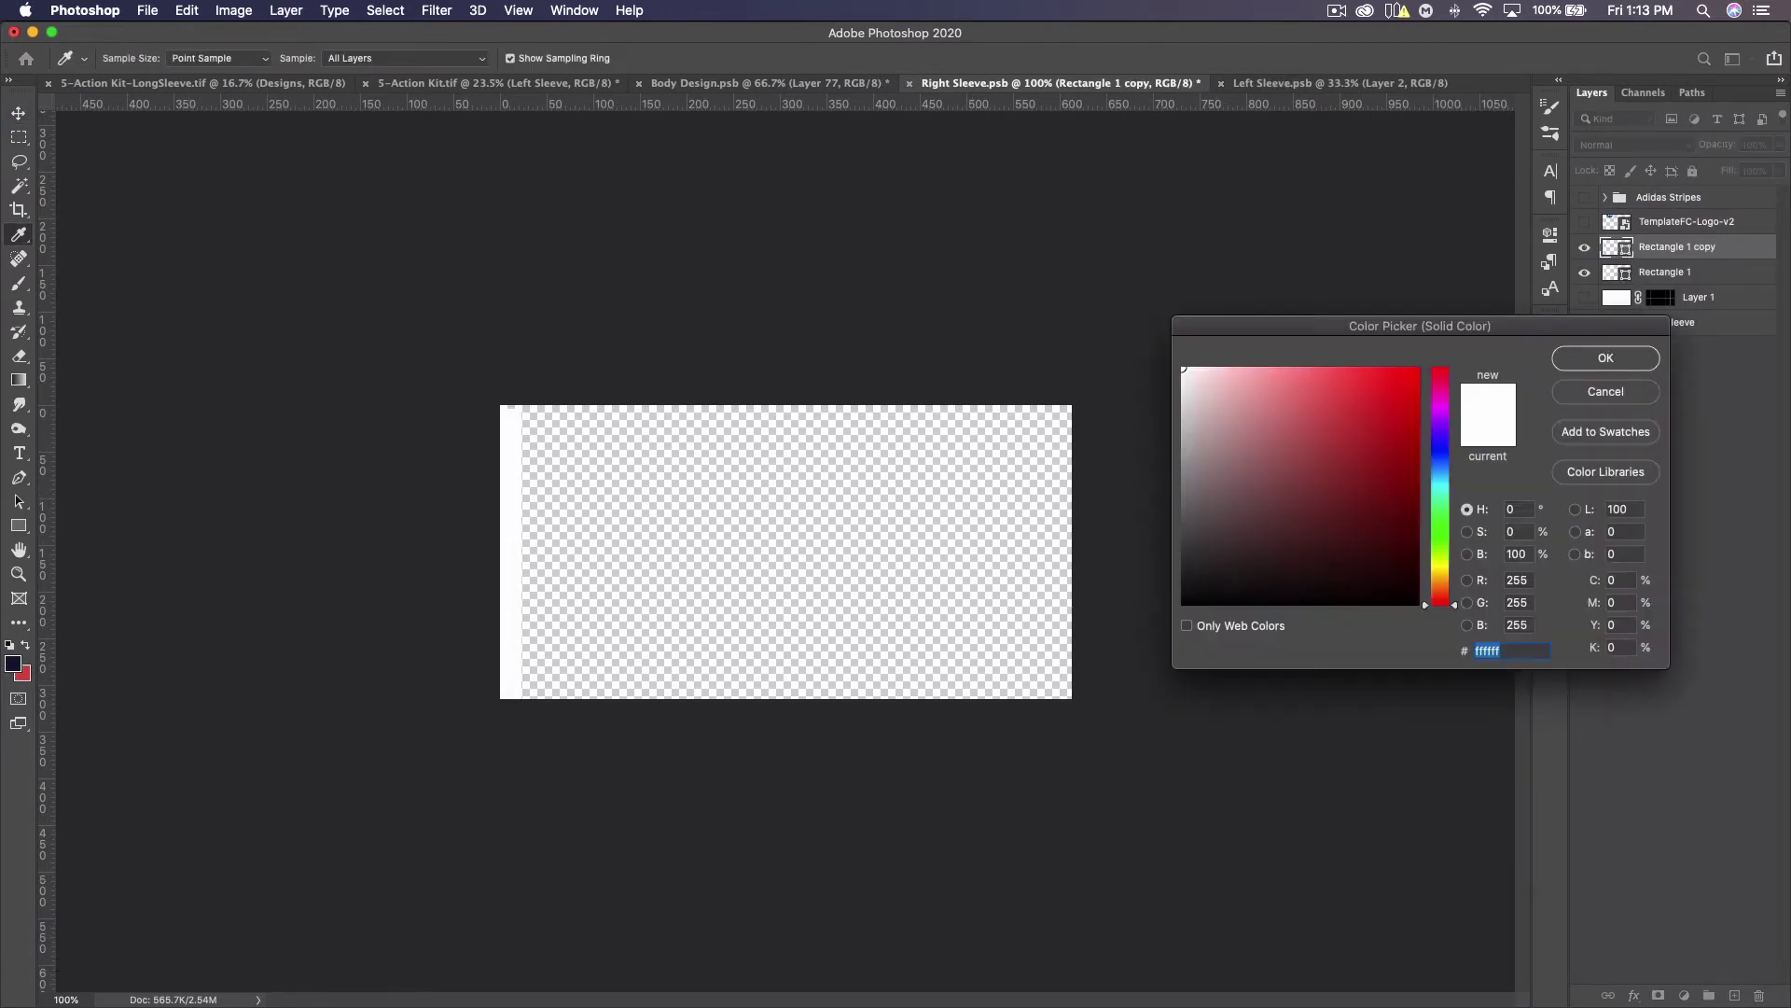
{"action": "left_click", "coordinate": [16, 663]}
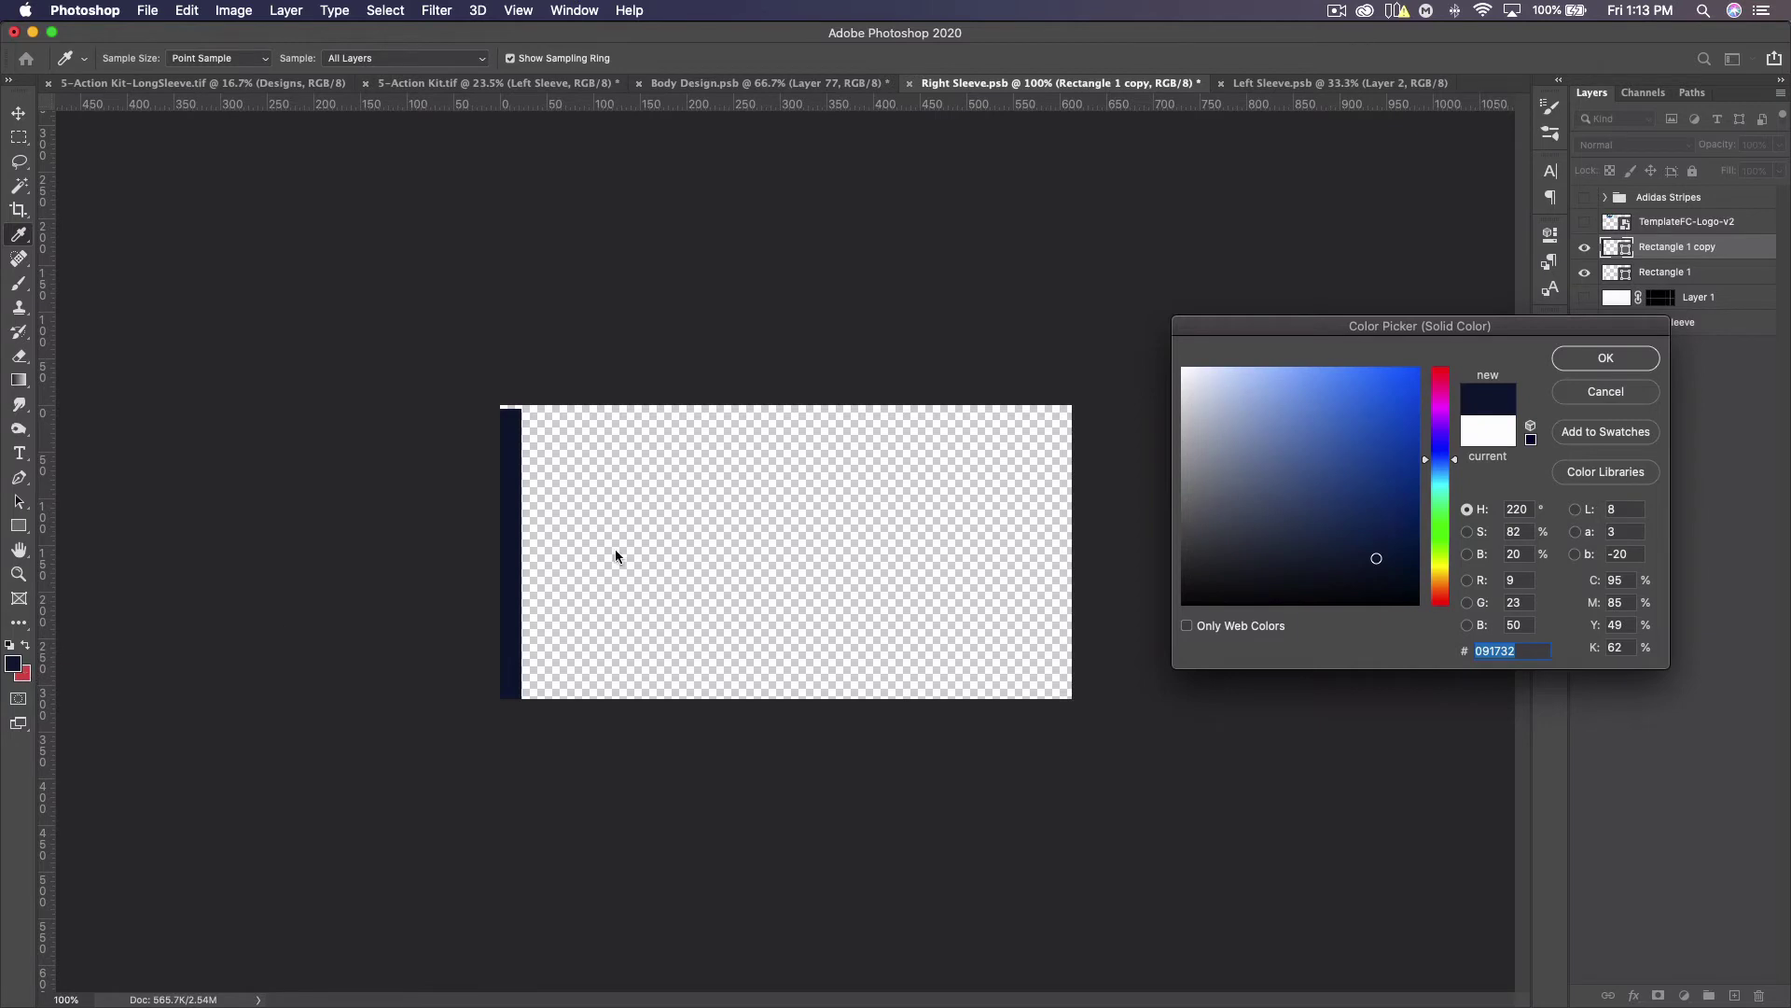
{"action": "left_click", "coordinate": [23, 672]}
{"action": "left_click", "coordinate": [1606, 359]}
{"action": "key", "text": "v"}
{"action": "left_click_drag", "start_coordinate": [536, 512], "coordinate": [558, 513]}
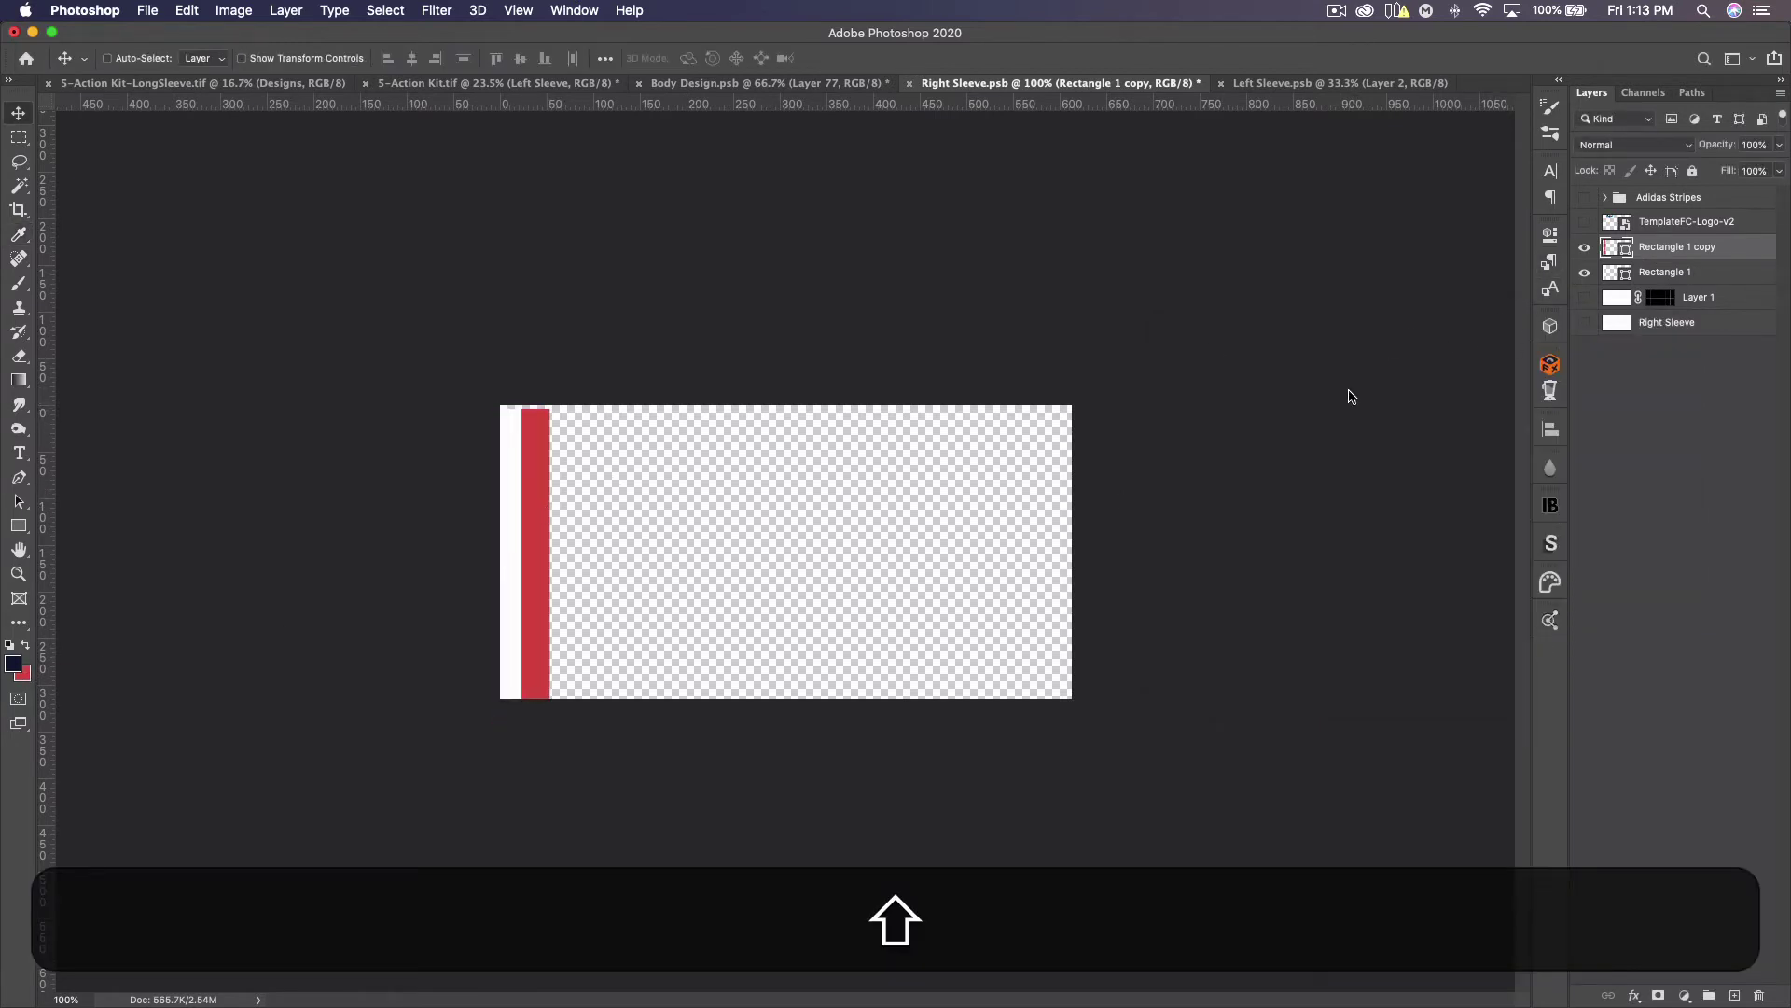
{"action": "left_click", "coordinate": [1609, 272], "text": "shift"}
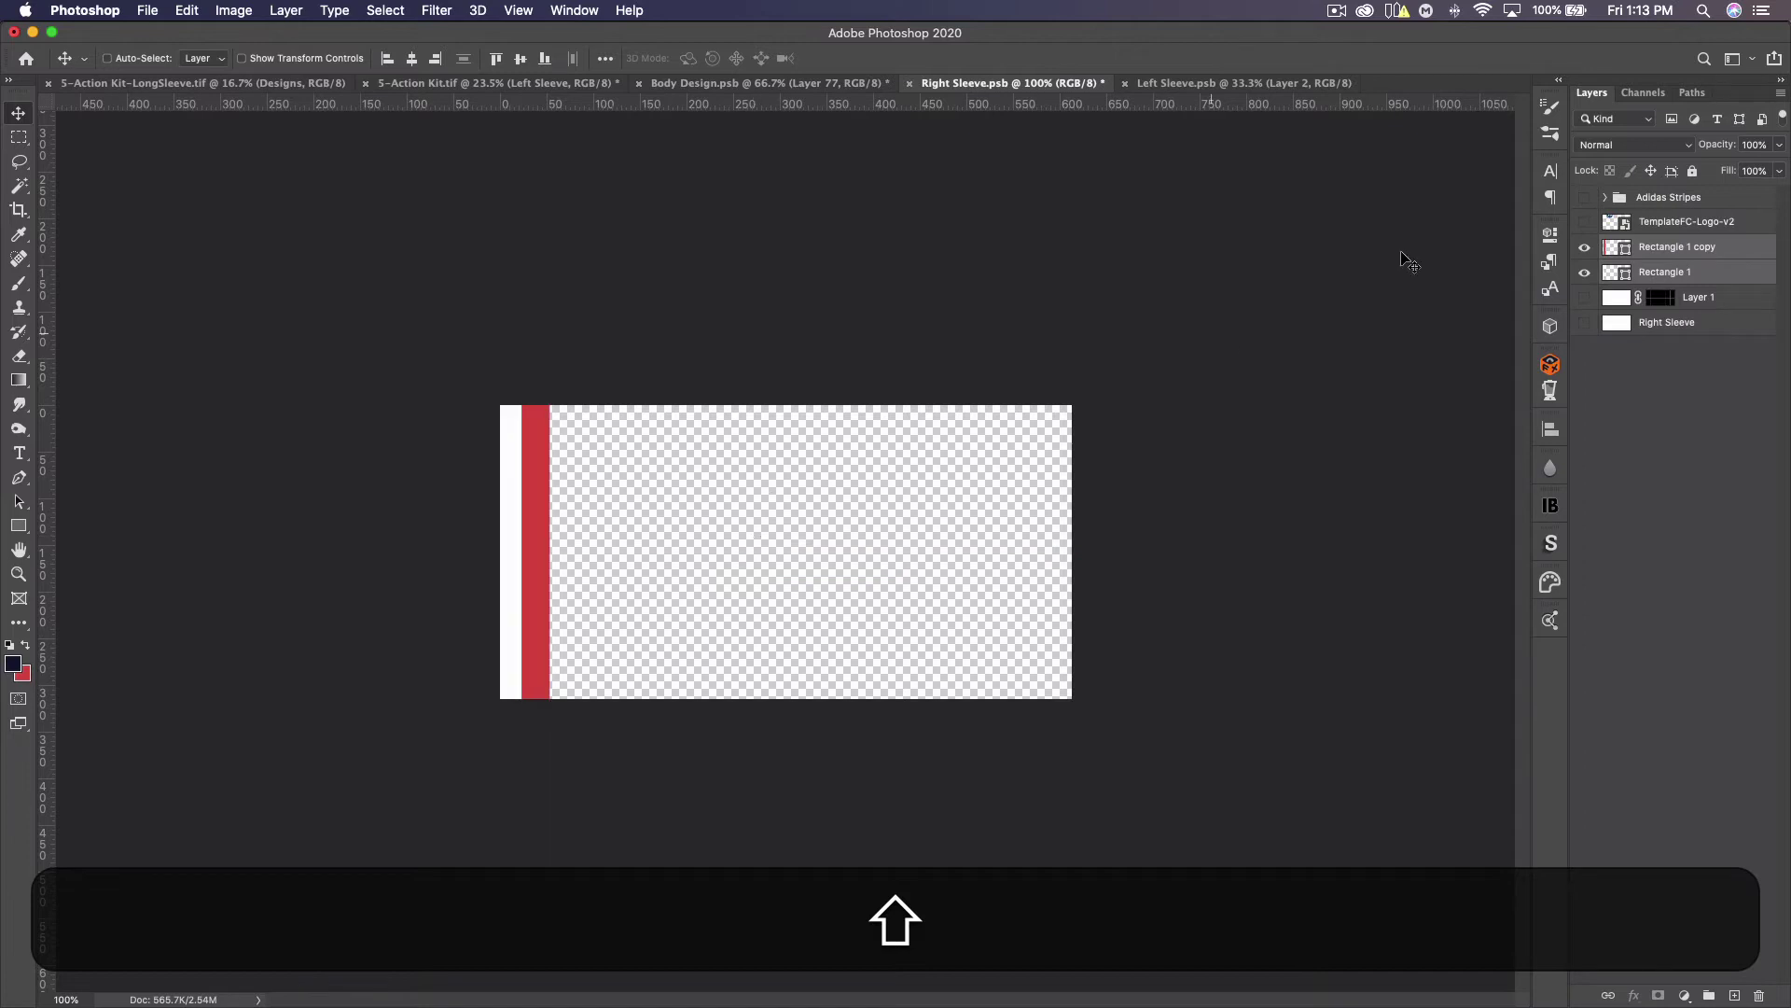
Show the right sleeve's Adidas Stripes group, merge its stripe shapes into one layer, and fill it with white ffffff
{"action": "left_click", "coordinate": [1584, 197]}
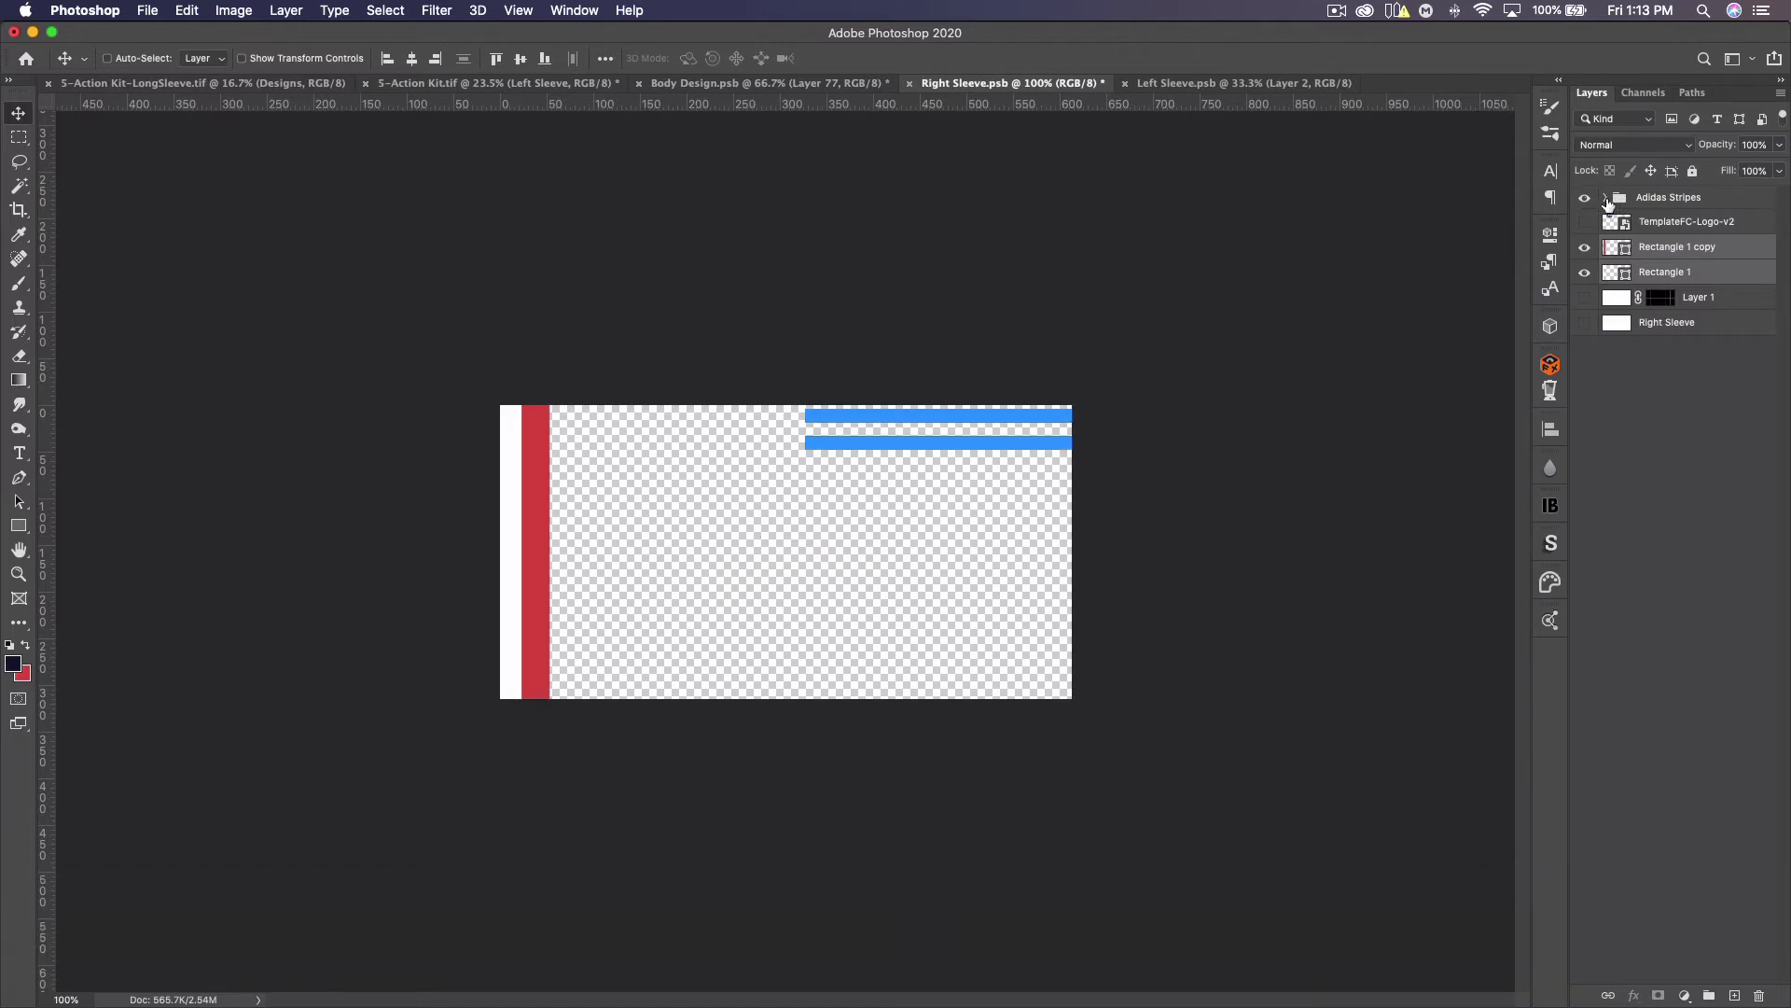
{"action": "left_click", "coordinate": [1606, 197]}
{"action": "left_click", "coordinate": [1675, 223], "text": "shift"}
{"action": "key", "text": "super+shift+e"}
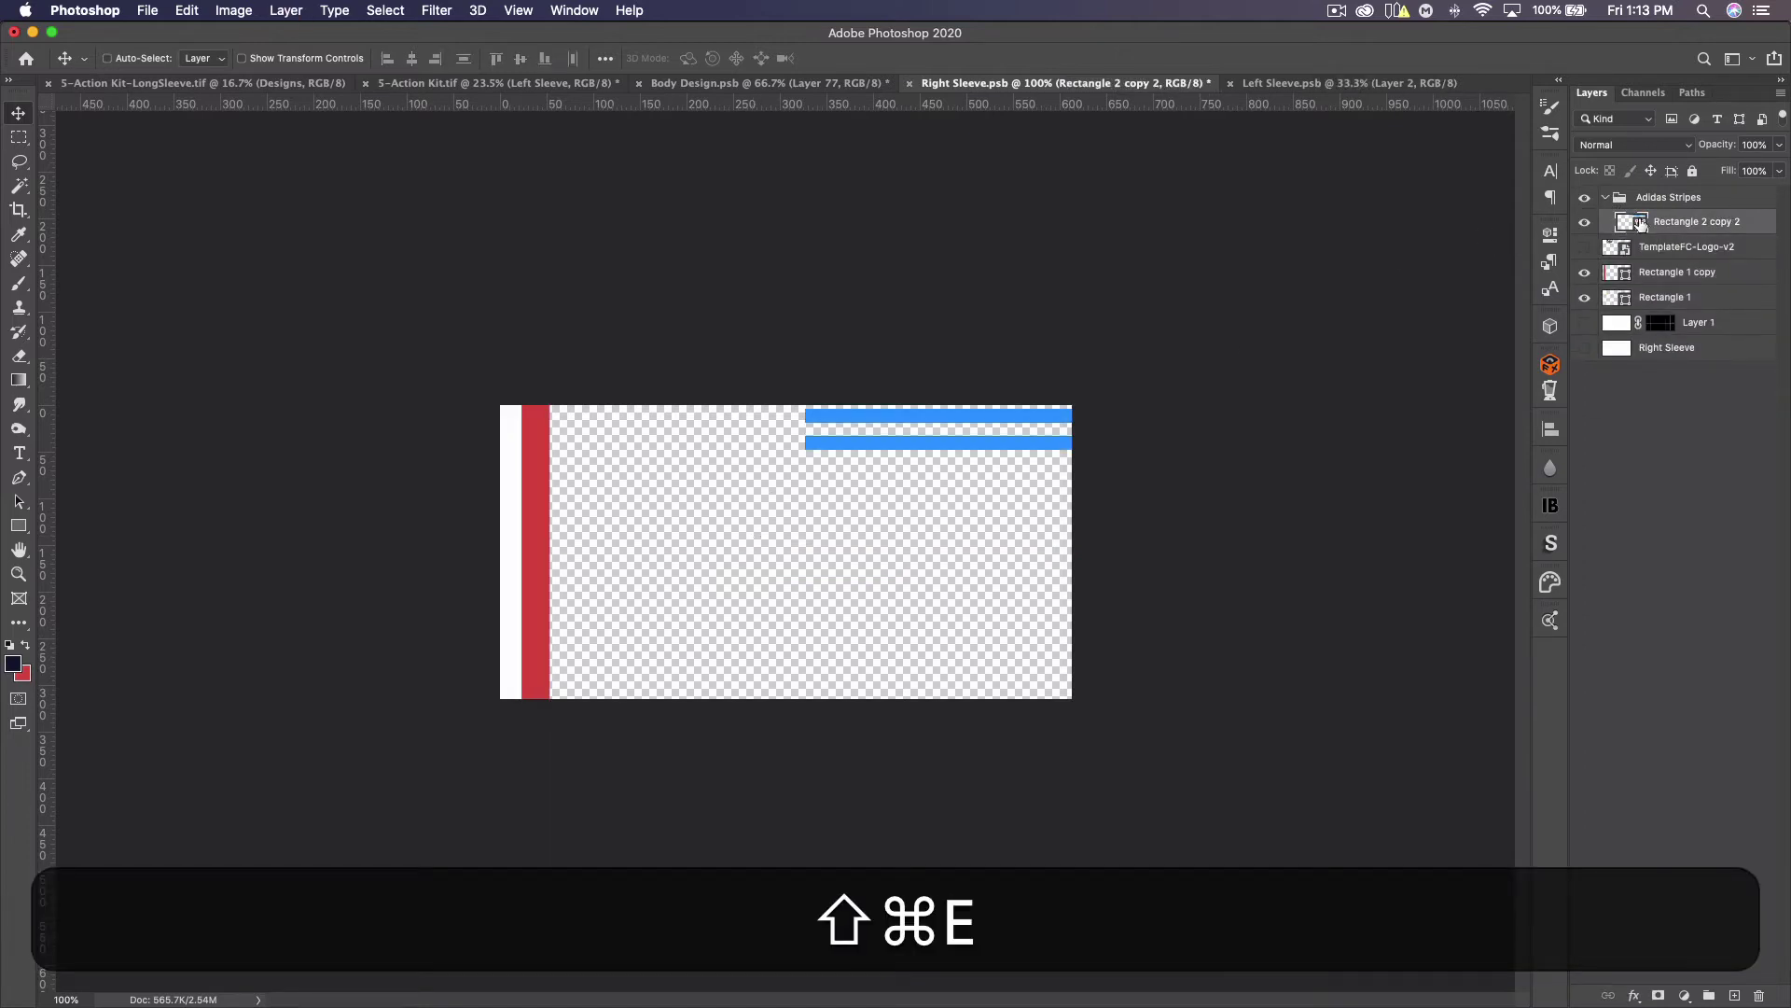
{"action": "double_click", "coordinate": [1640, 224]}
{"action": "type", "text": "ffffff"}
{"action": "left_click", "coordinate": [1646, 353]}
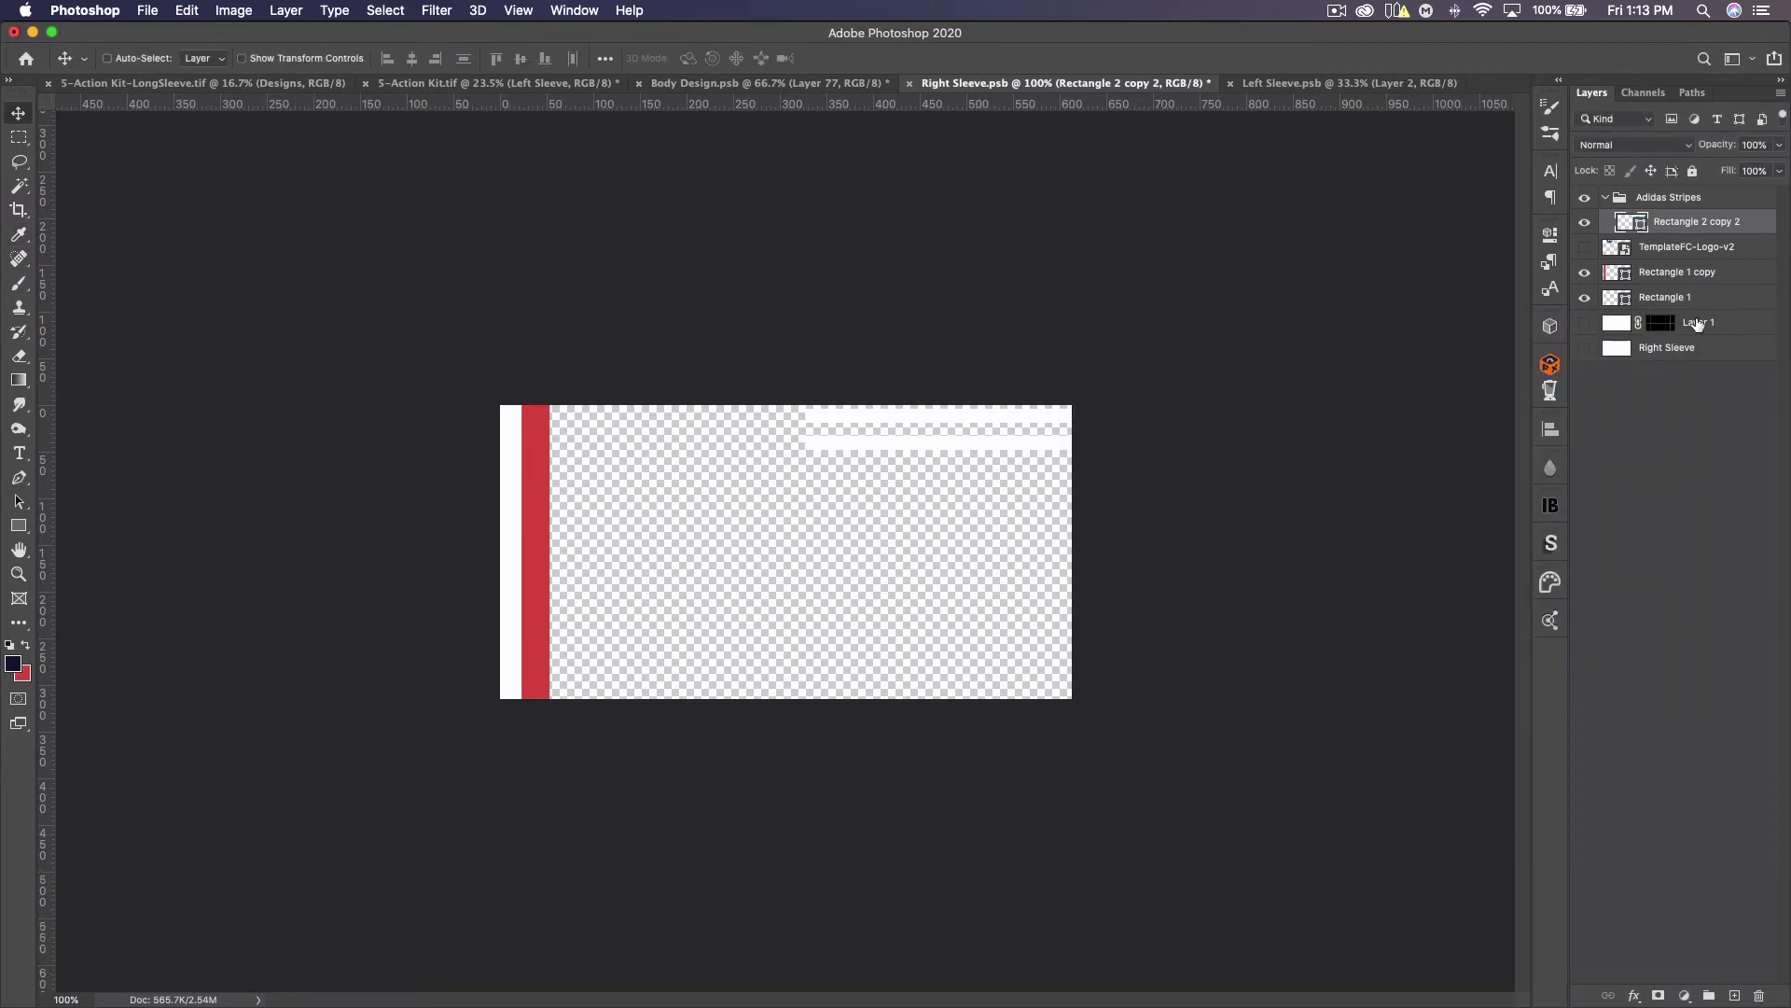
Copy the blue pattern Layer 2 from the Left Sleeve document into the Right Sleeve document, directly above Layer 1
{"action": "left_click", "coordinate": [1682, 331]}
{"action": "left_click", "coordinate": [1325, 83]}
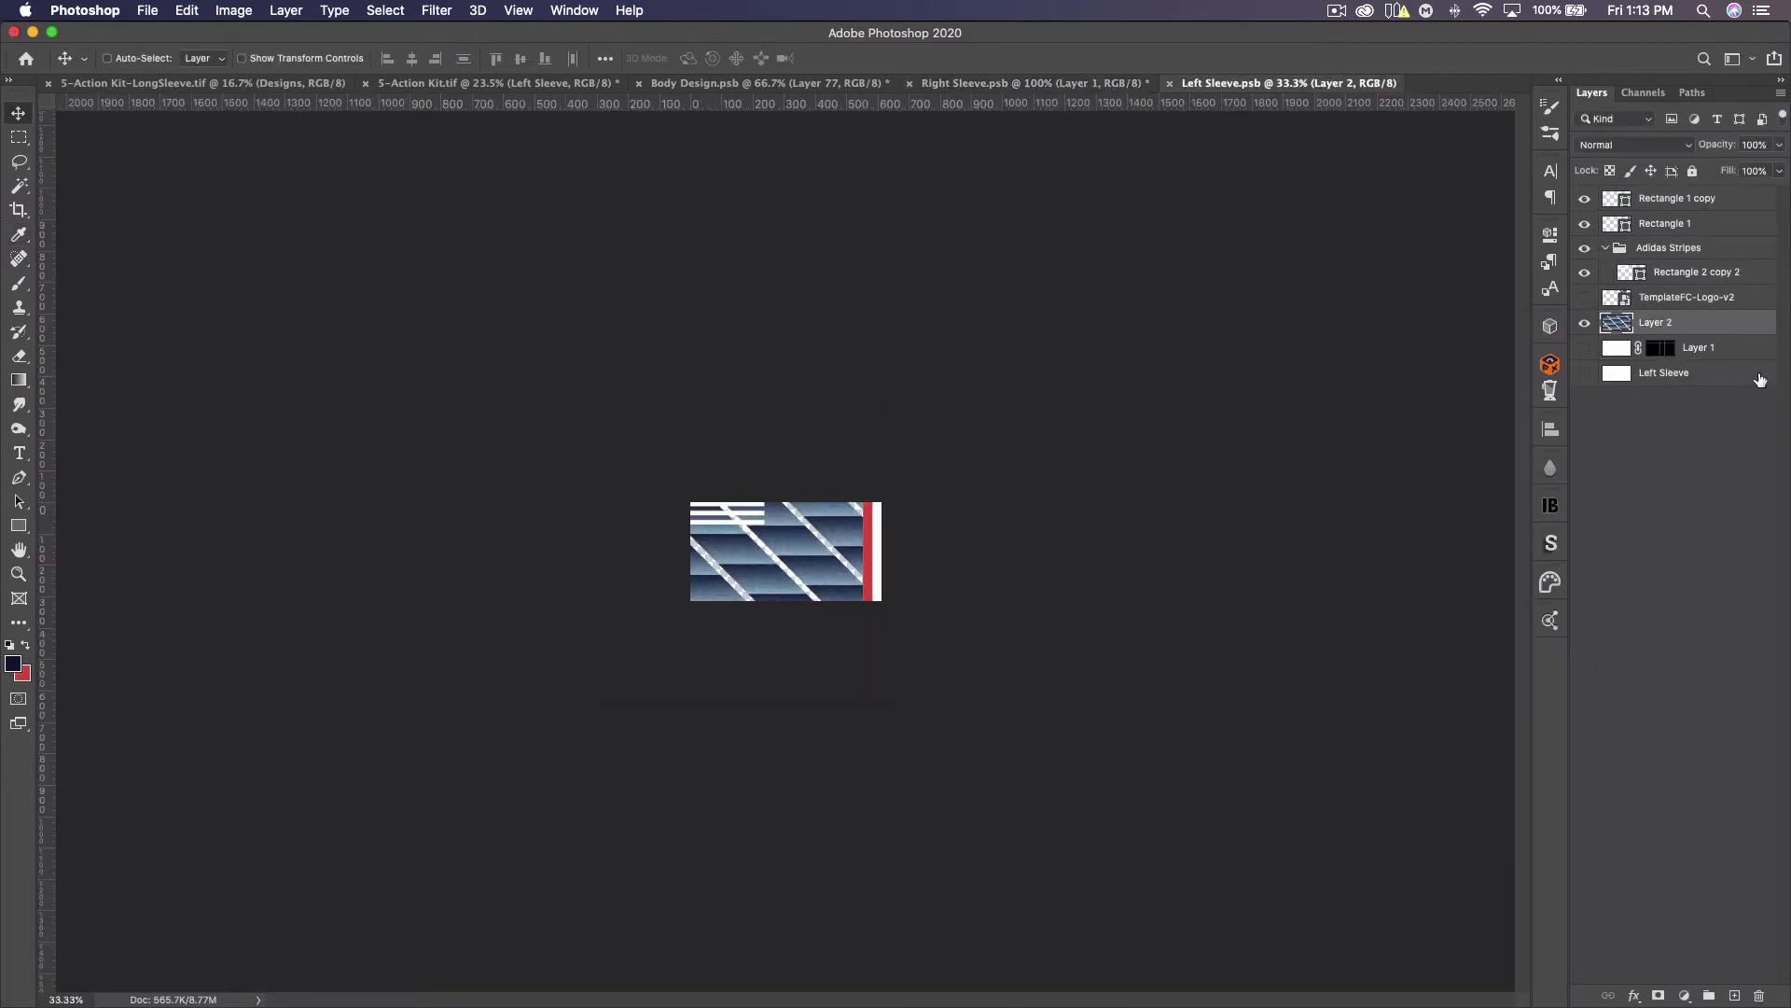
{"action": "left_click_drag", "start_coordinate": [966, 490], "coordinate": [859, 519]}
Flip the right sleeve's pattern layer horizontally and save the Right Sleeve document
{"action": "key", "text": "super+t"}
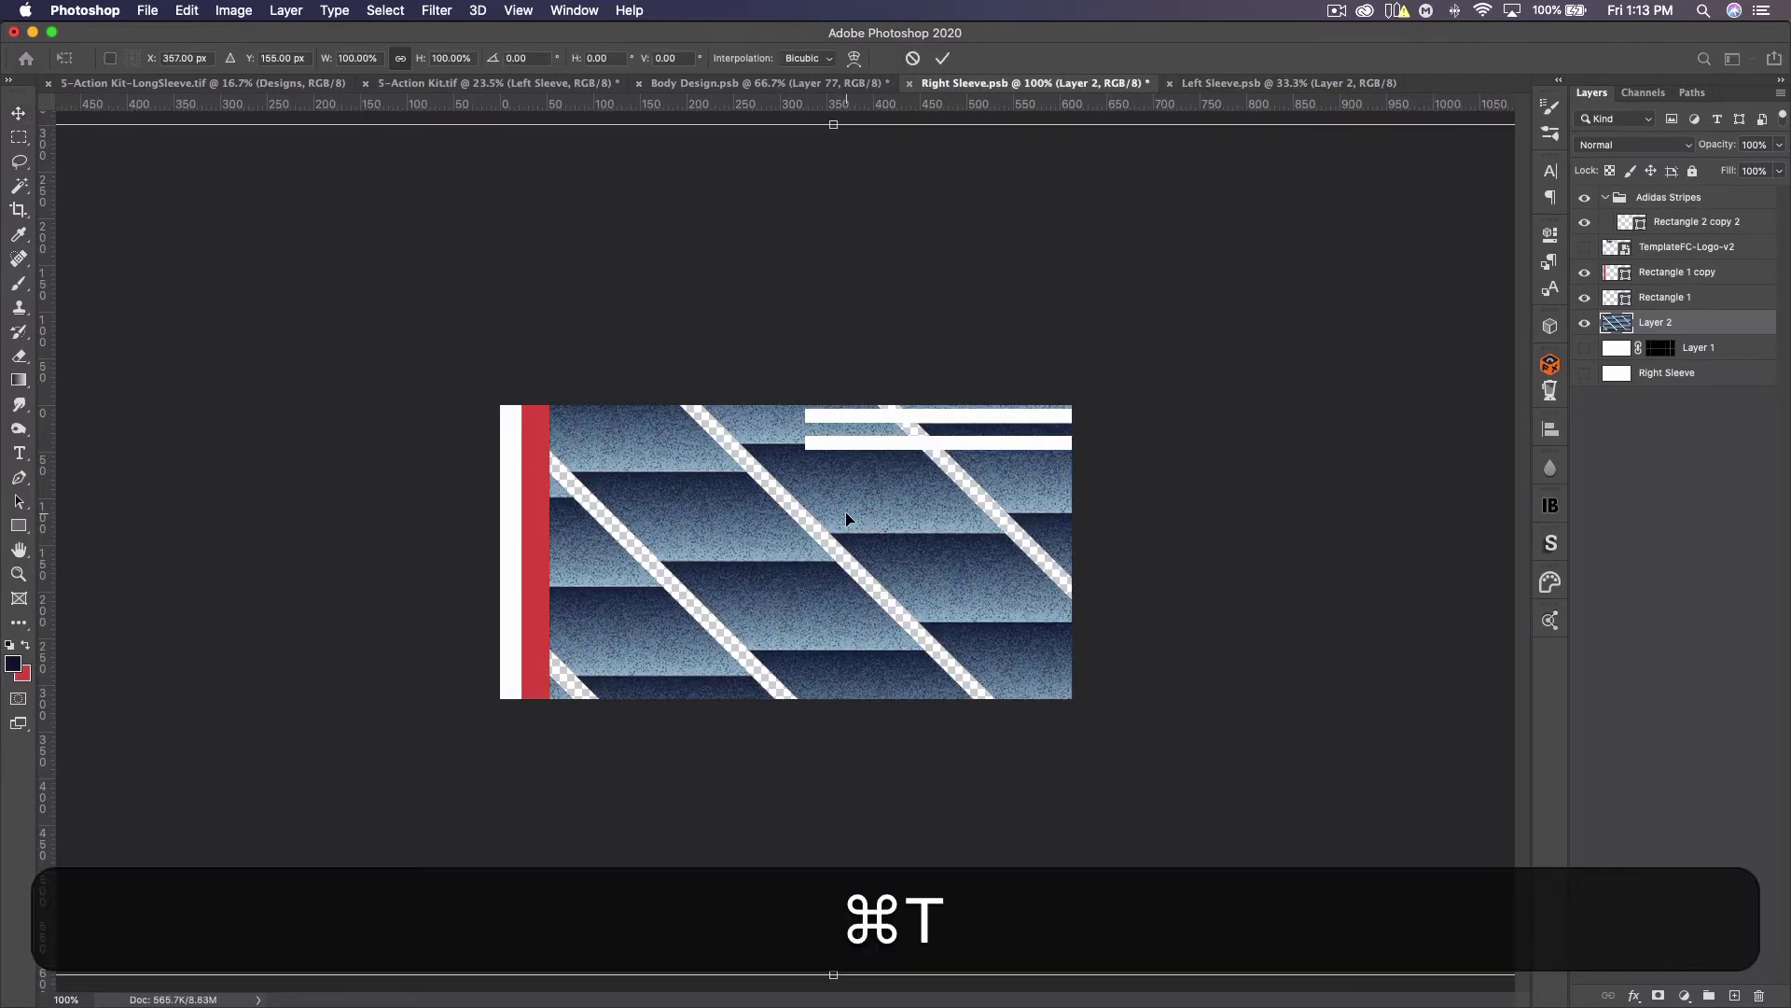
{"action": "right_click", "coordinate": [795, 522]}
{"action": "left_click", "coordinate": [849, 832]}
{"action": "key", "text": "Return"}
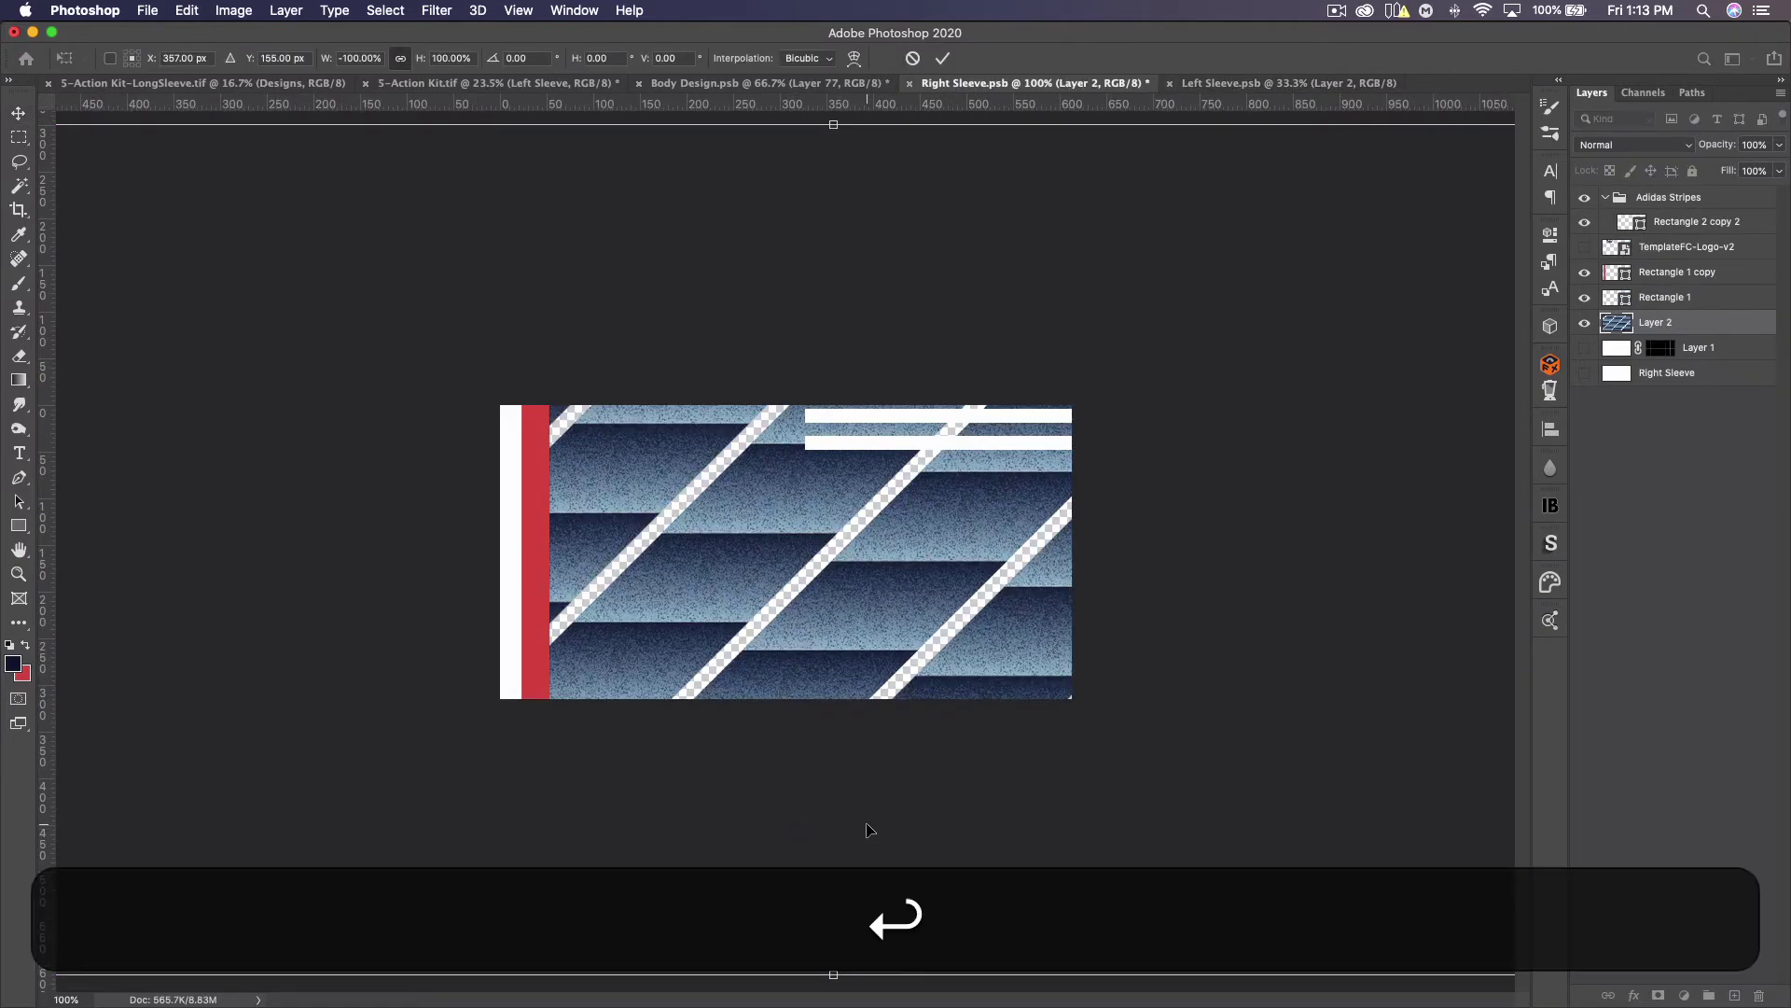
{"action": "key", "text": "super+s"}
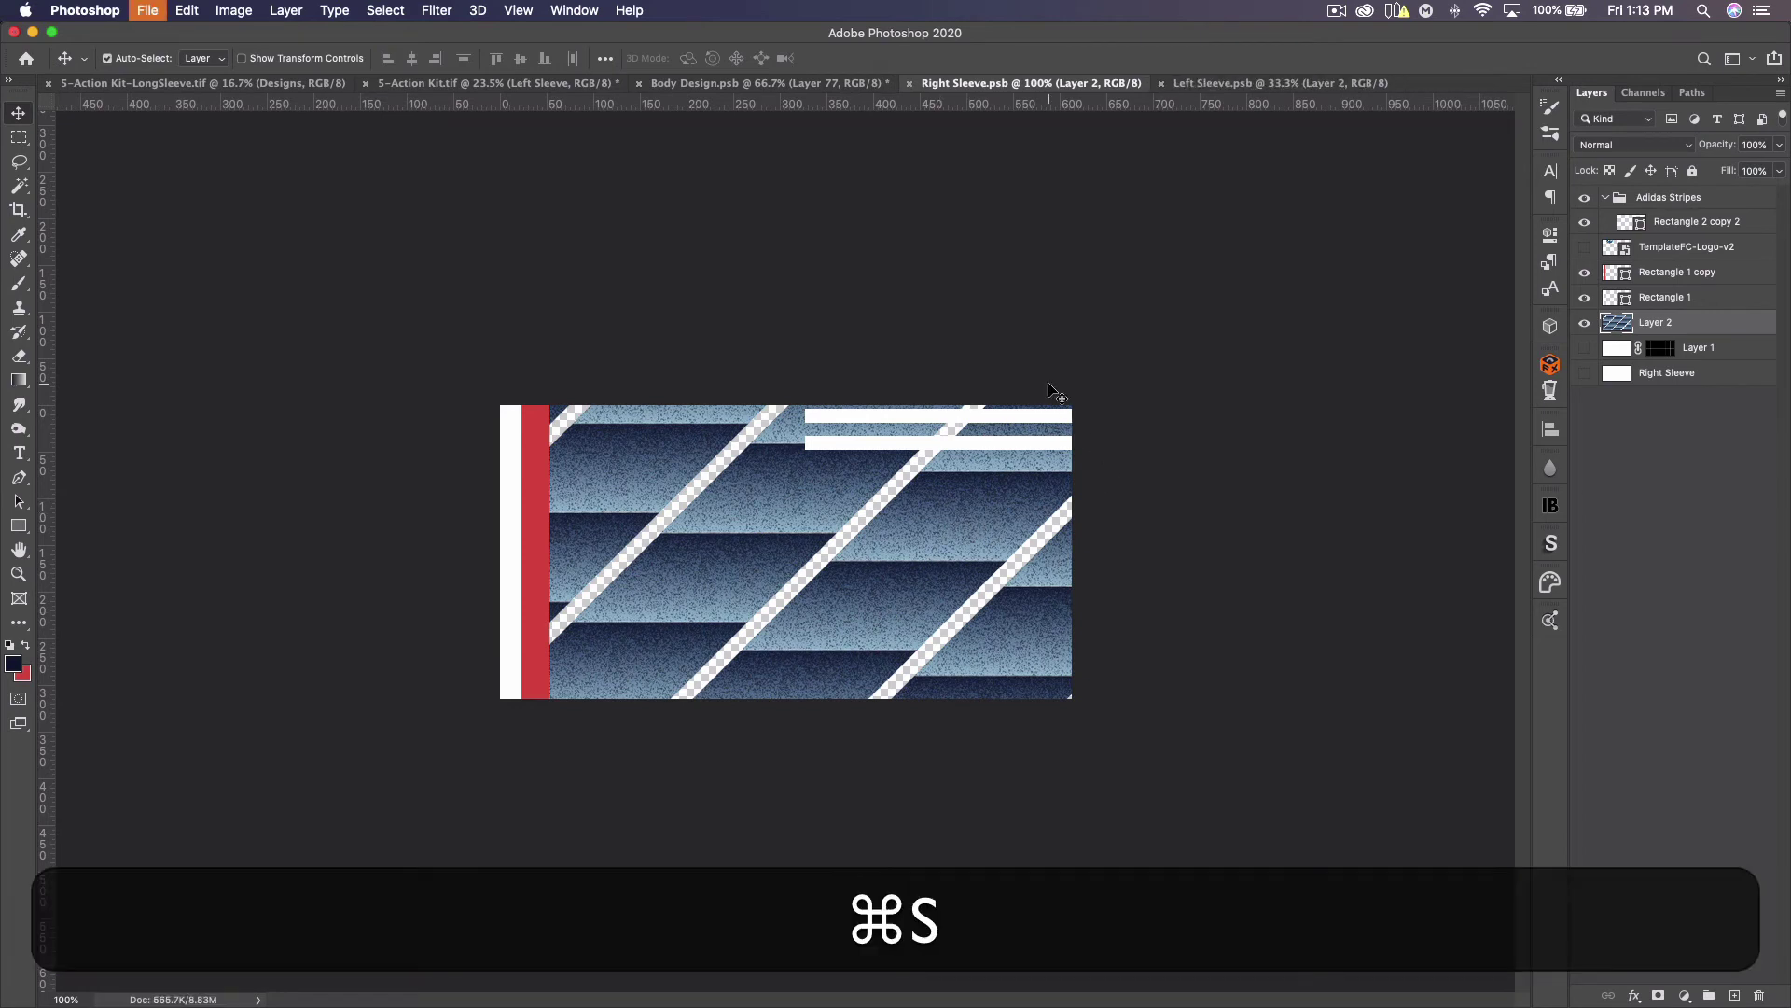
Return to the 5-Action Kit document and close the Left Sleeve and Right Sleeve documents
{"action": "left_click", "coordinate": [495, 83]}
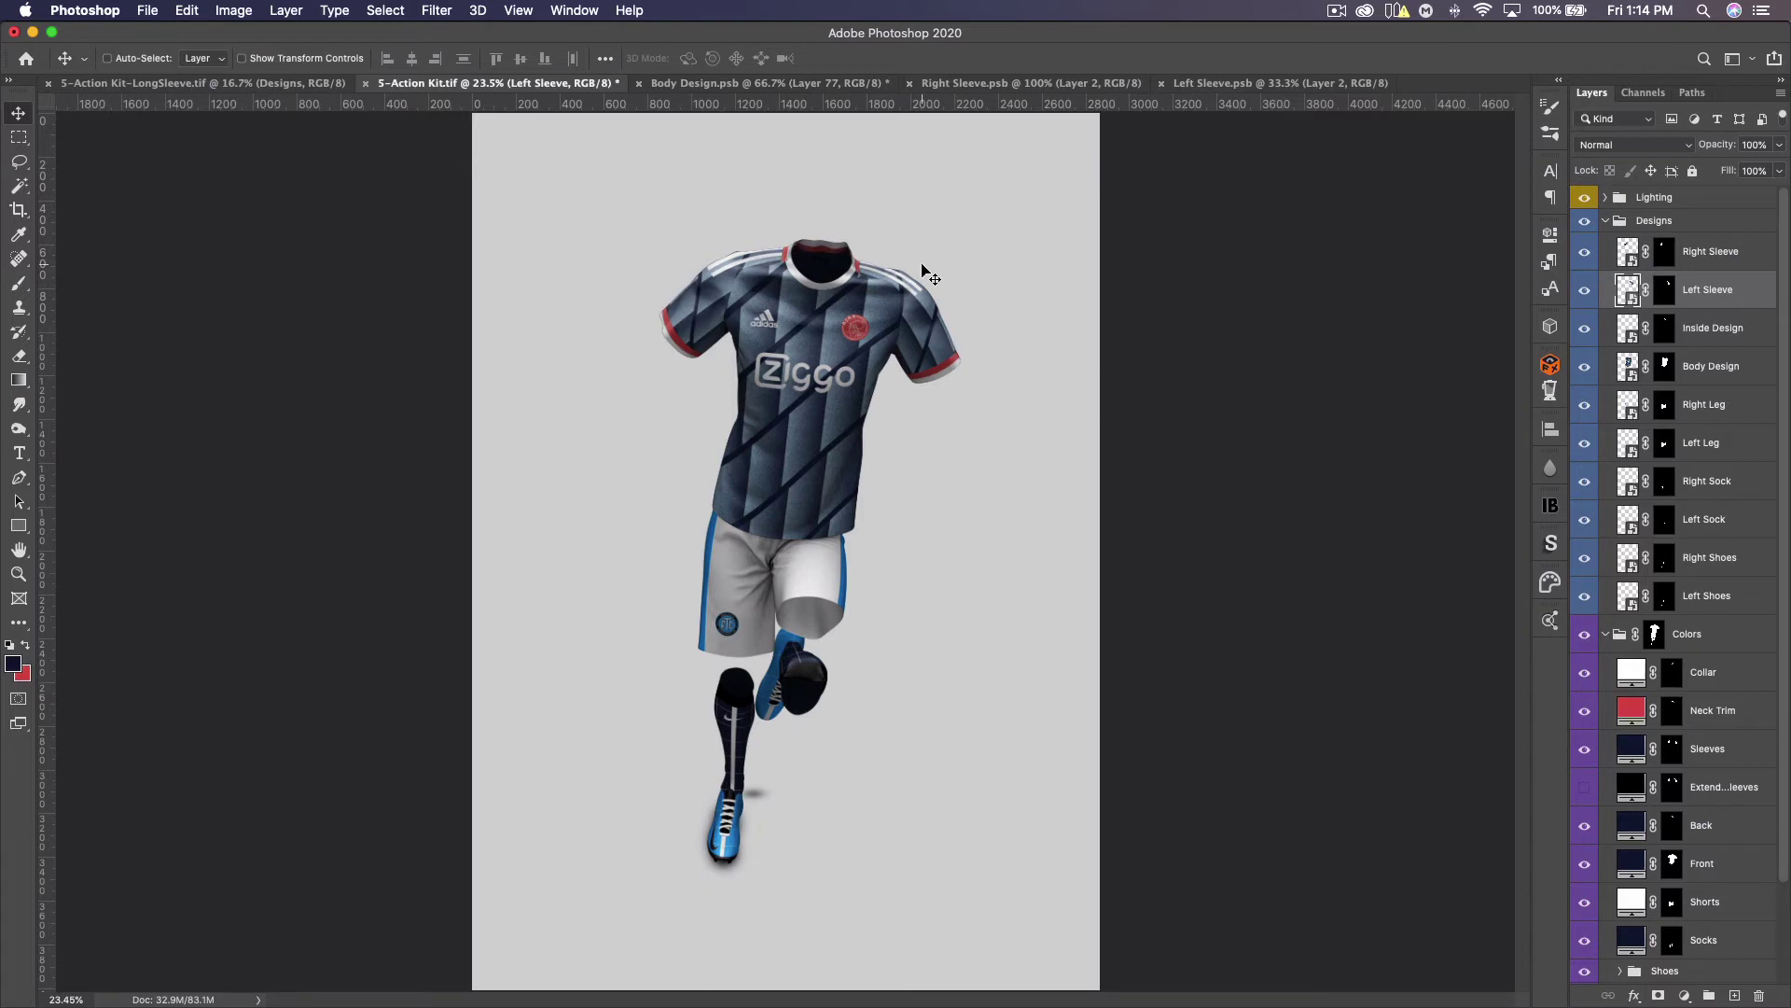
{"action": "left_click", "coordinate": [1162, 83]}
{"action": "left_click", "coordinate": [907, 84]}
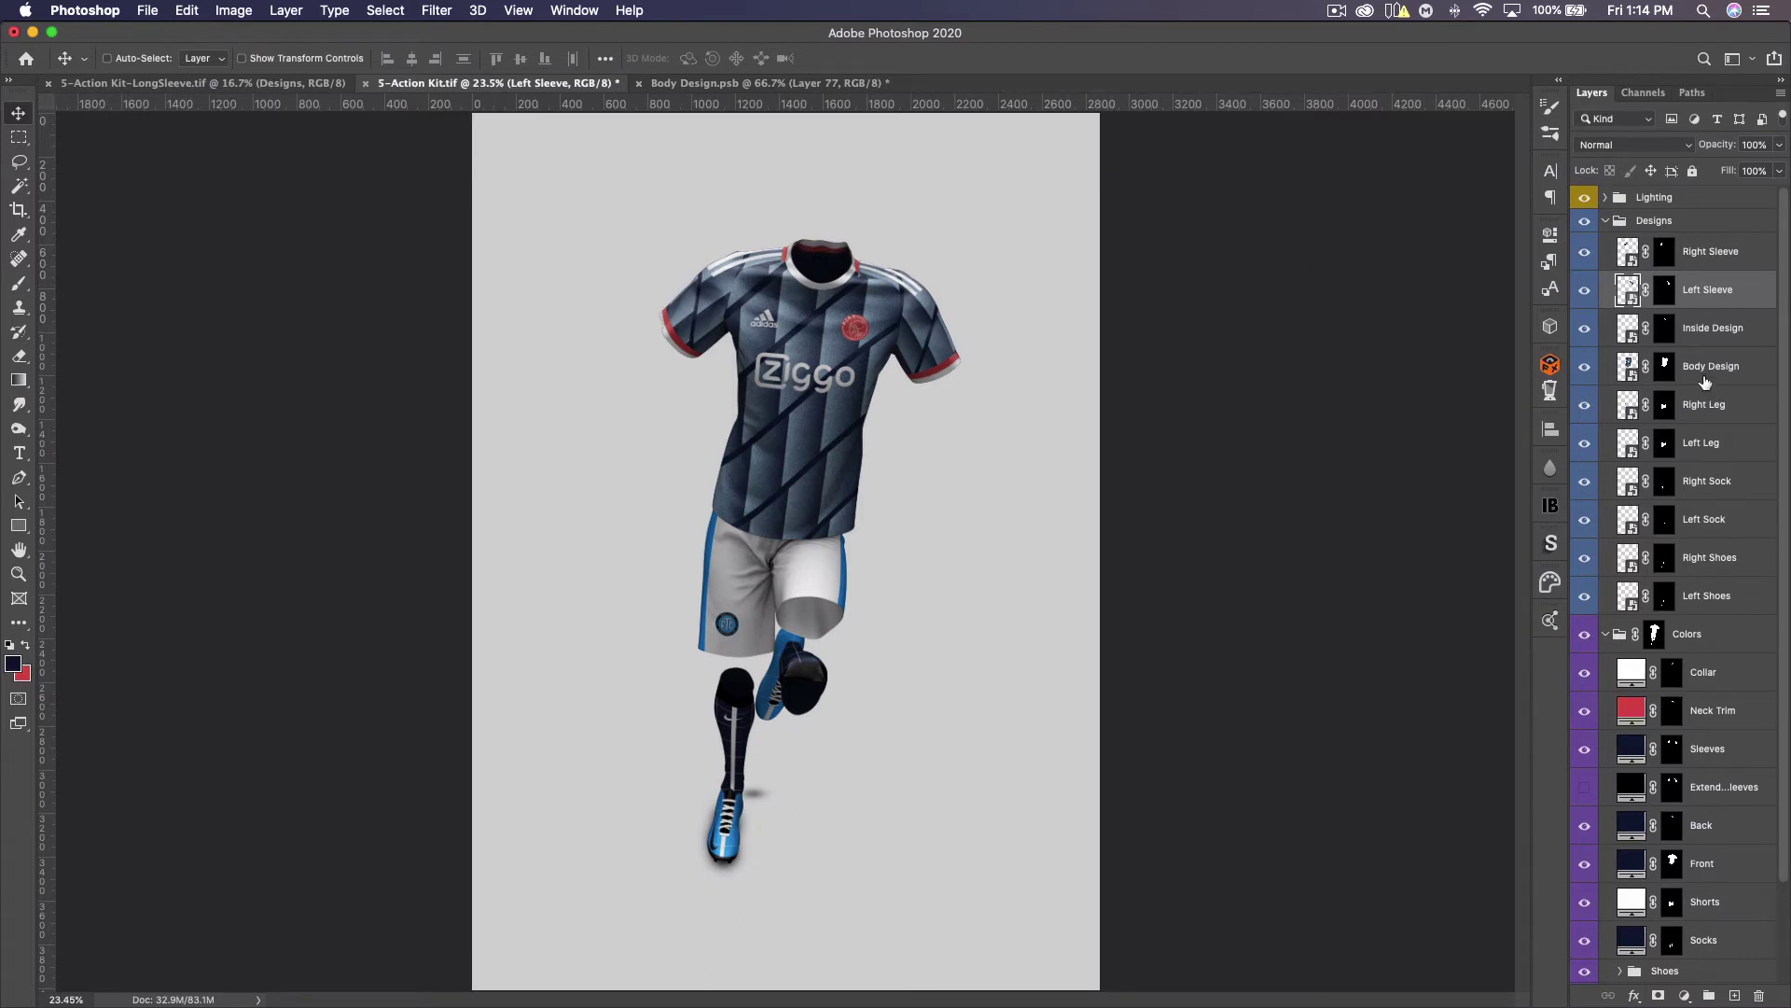
Open the contents of the Right Leg and Left Leg smart objects and look over both shorts designs
{"action": "double_click", "coordinate": [1628, 404]}
{"action": "key", "text": "ctrl+shift+Tab"}
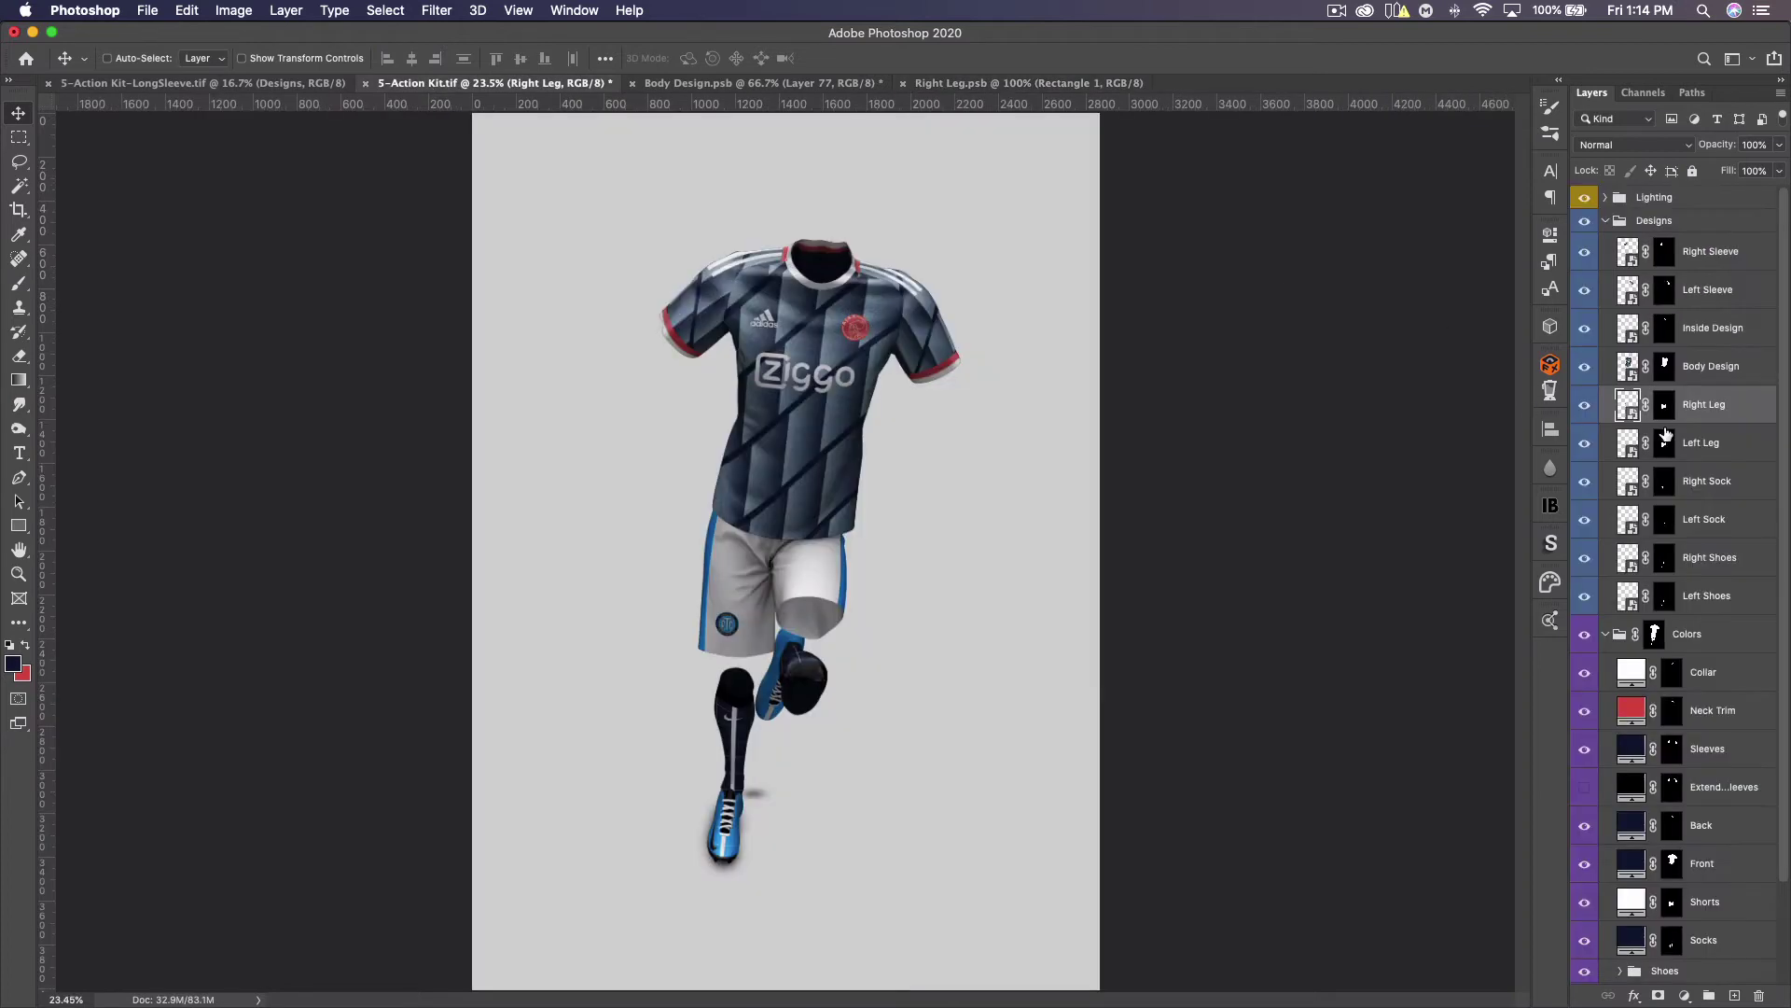
{"action": "double_click", "coordinate": [1626, 444]}
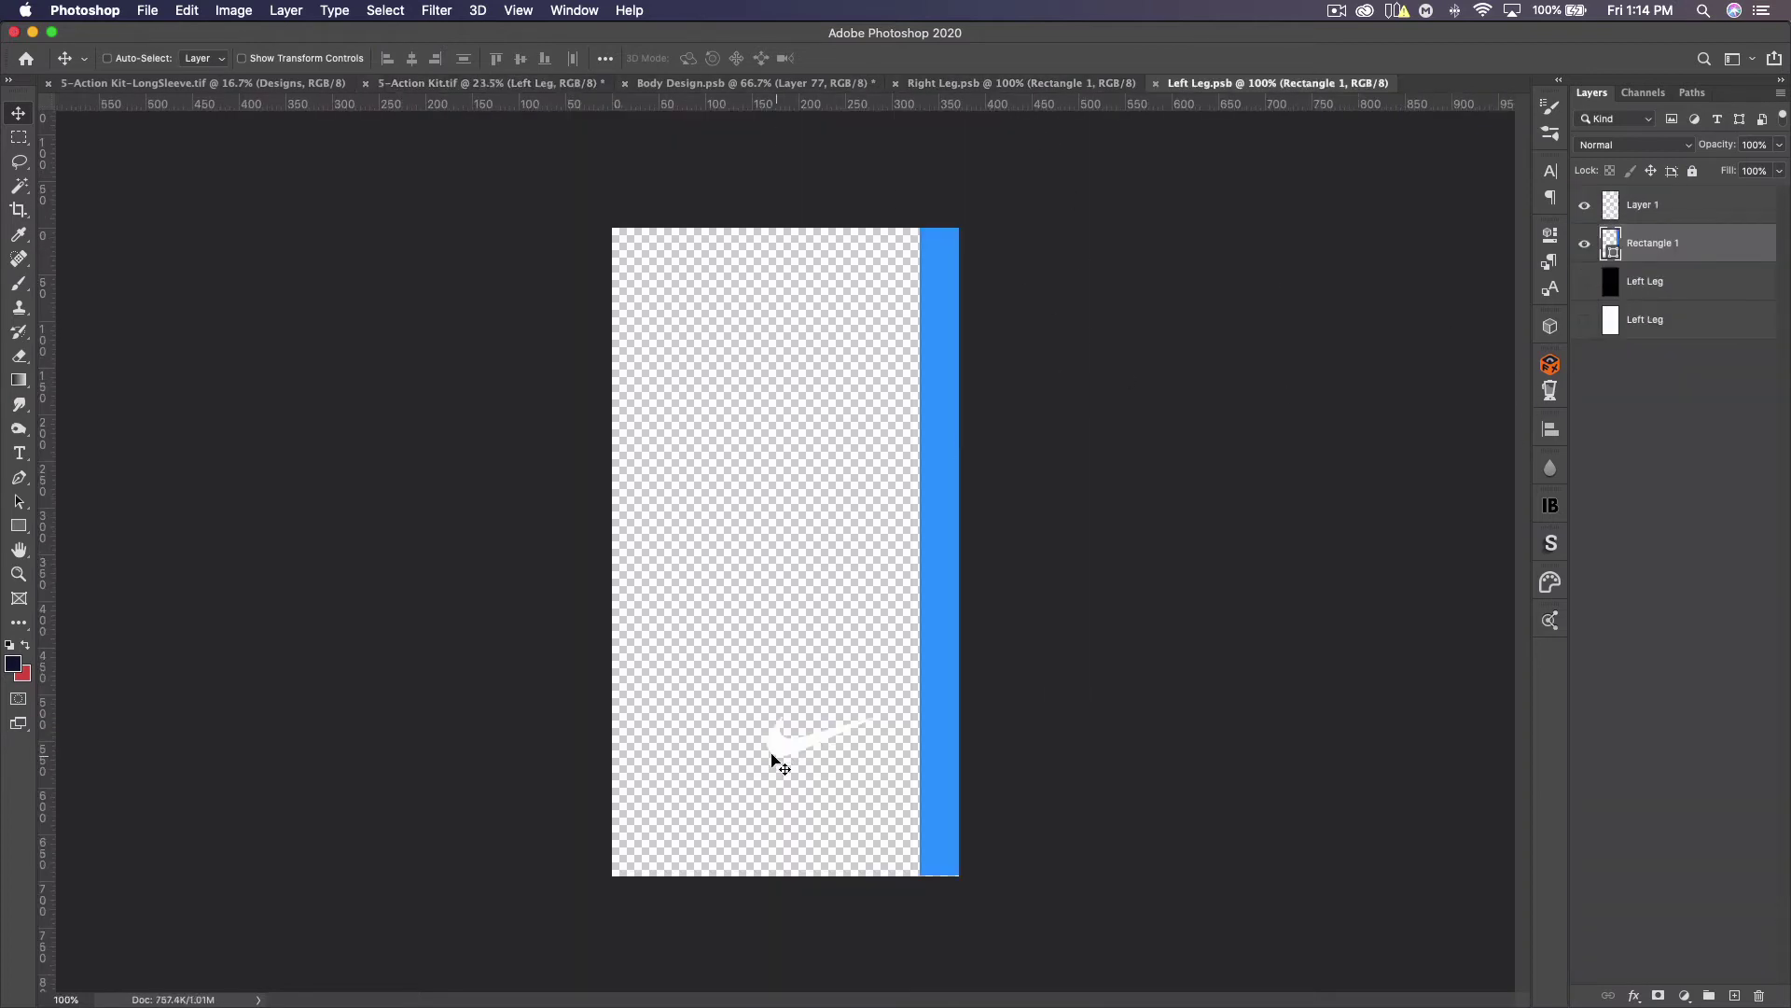
{"action": "left_click", "coordinate": [1129, 83]}
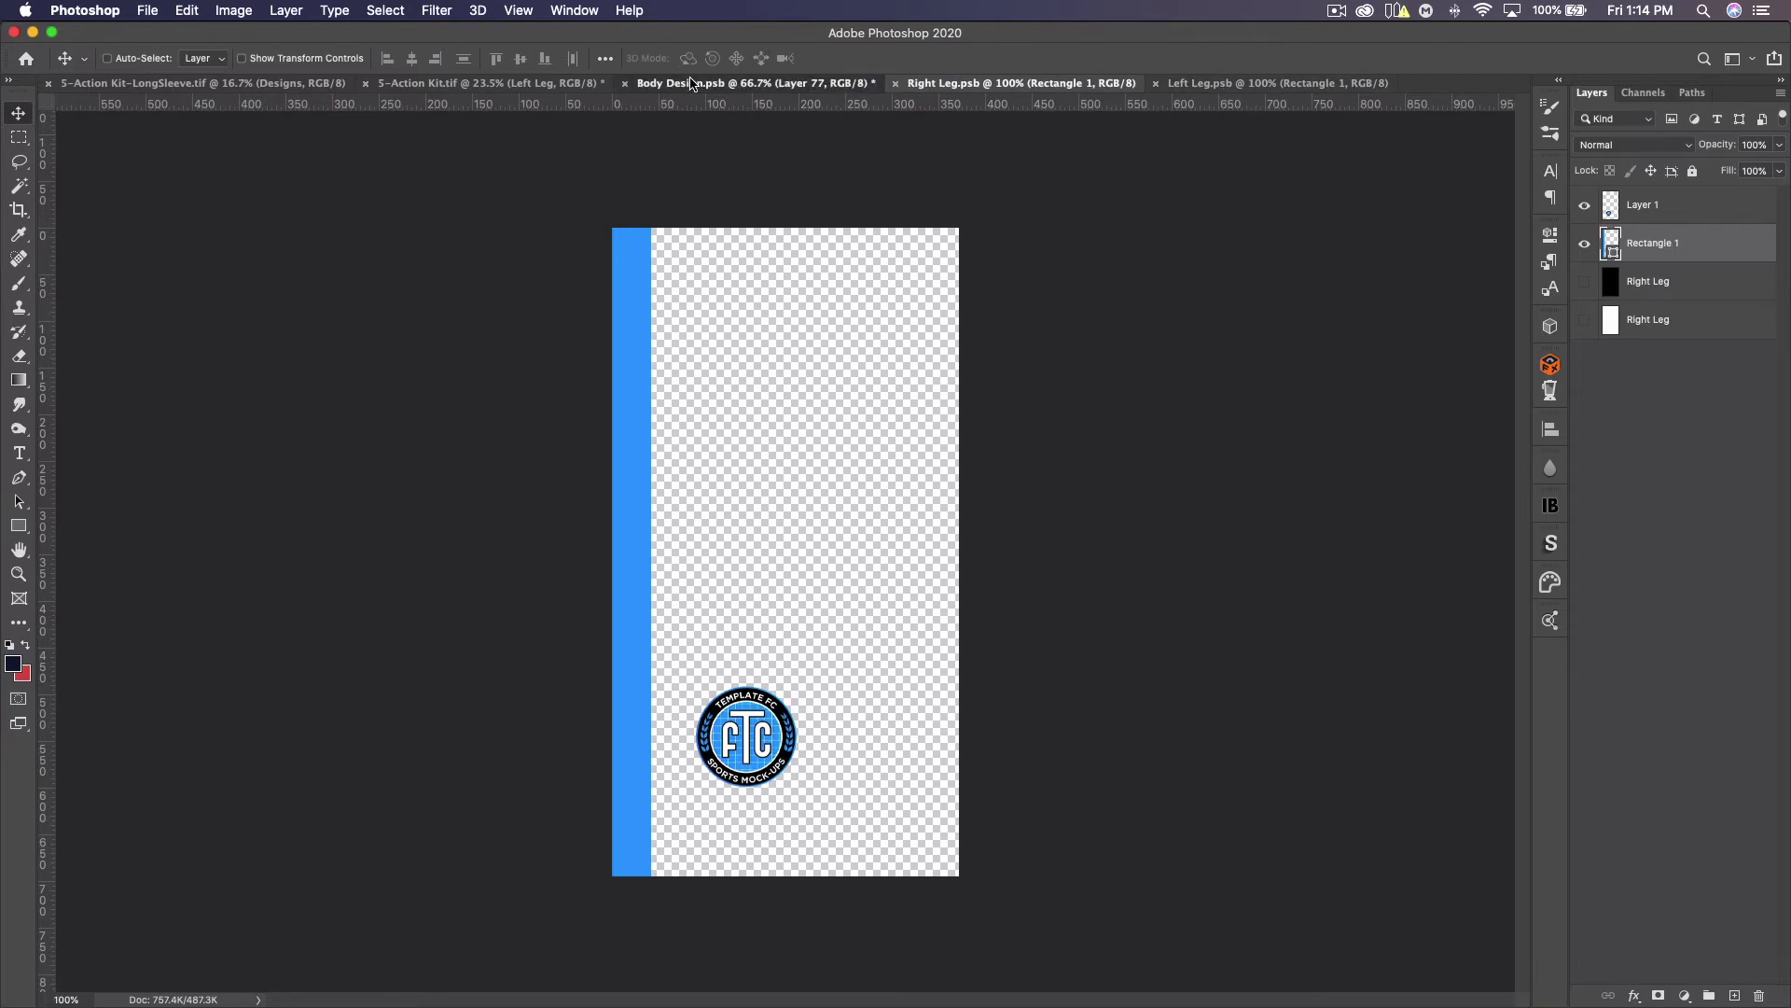
Copy the Ajax crest Layer 75 from the Body Design document into the Right Leg document, over the Template FC badge
{"action": "left_click", "coordinate": [812, 83]}
{"action": "left_click", "coordinate": [1584, 458]}
{"action": "left_click", "coordinate": [1585, 459]}
{"action": "left_click", "coordinate": [1638, 463]}
{"action": "left_click_drag", "start_coordinate": [931, 308], "coordinate": [943, 87]}
{"action": "left_click_drag", "start_coordinate": [744, 711], "coordinate": [747, 737]}
Scale the right leg's Ajax crest to about 85.7% so it matches the Template FC badge, and hide the badge's Layer 1
{"action": "key", "text": "super+t"}
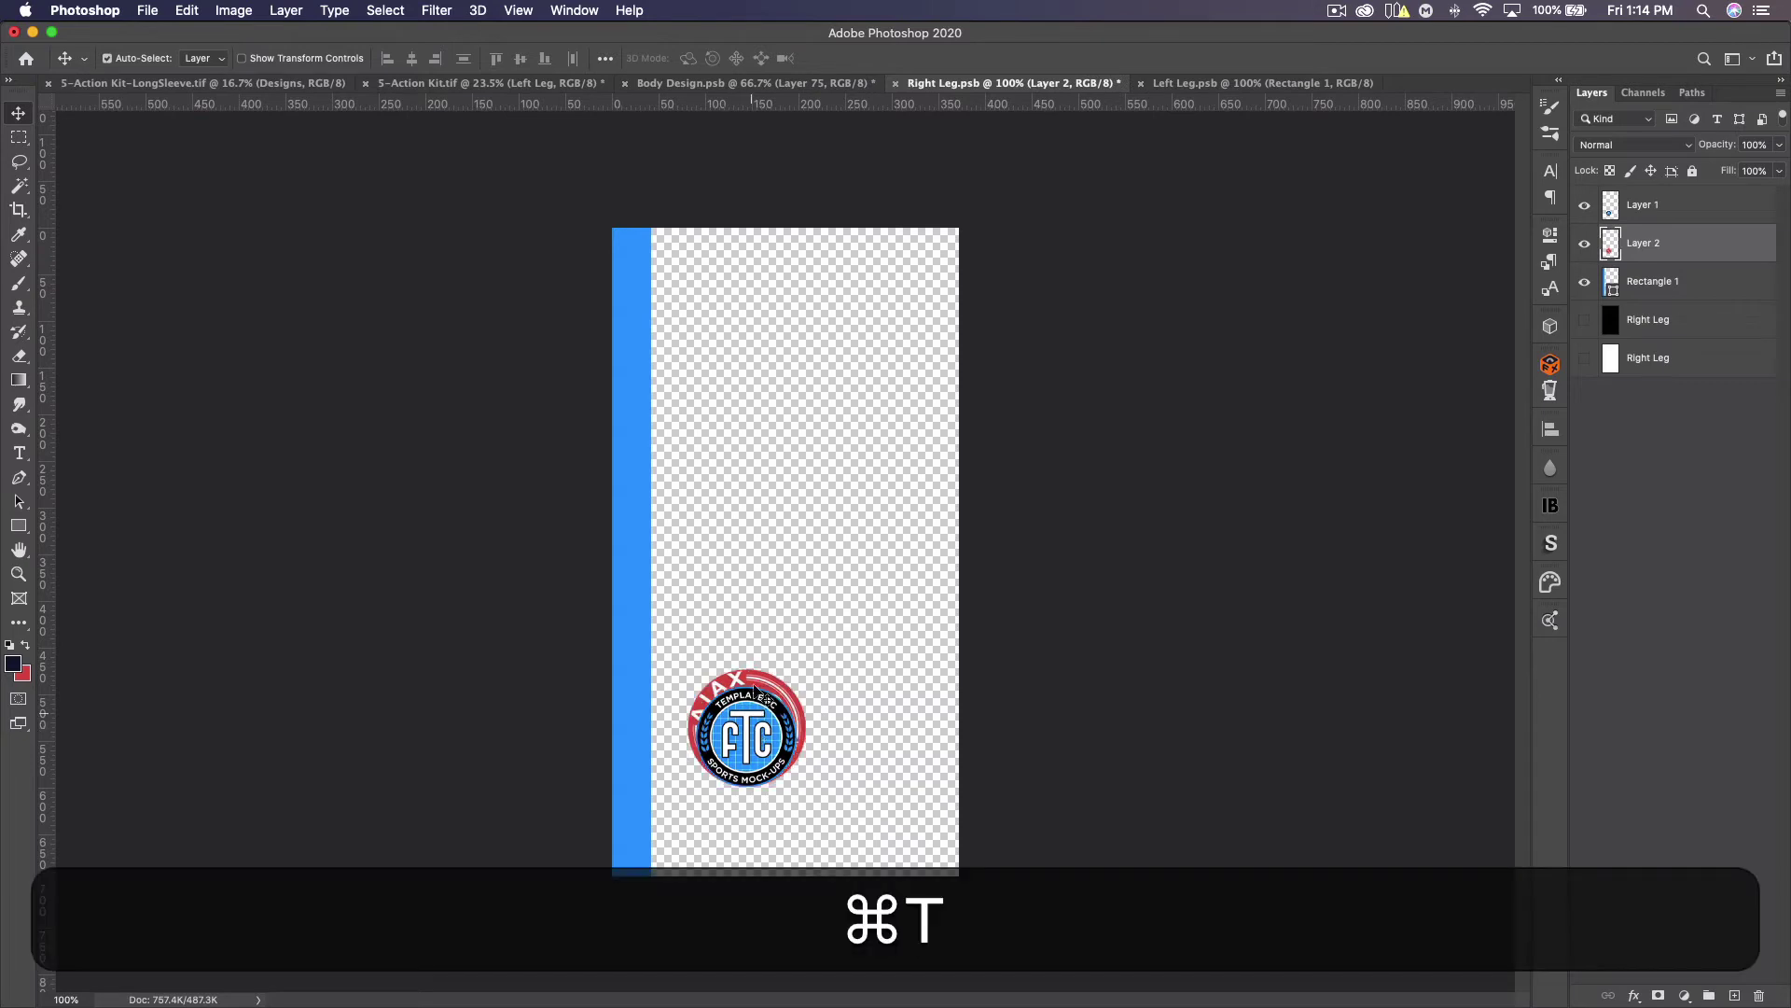
{"action": "left_click_drag", "start_coordinate": [748, 664], "coordinate": [749, 681]}
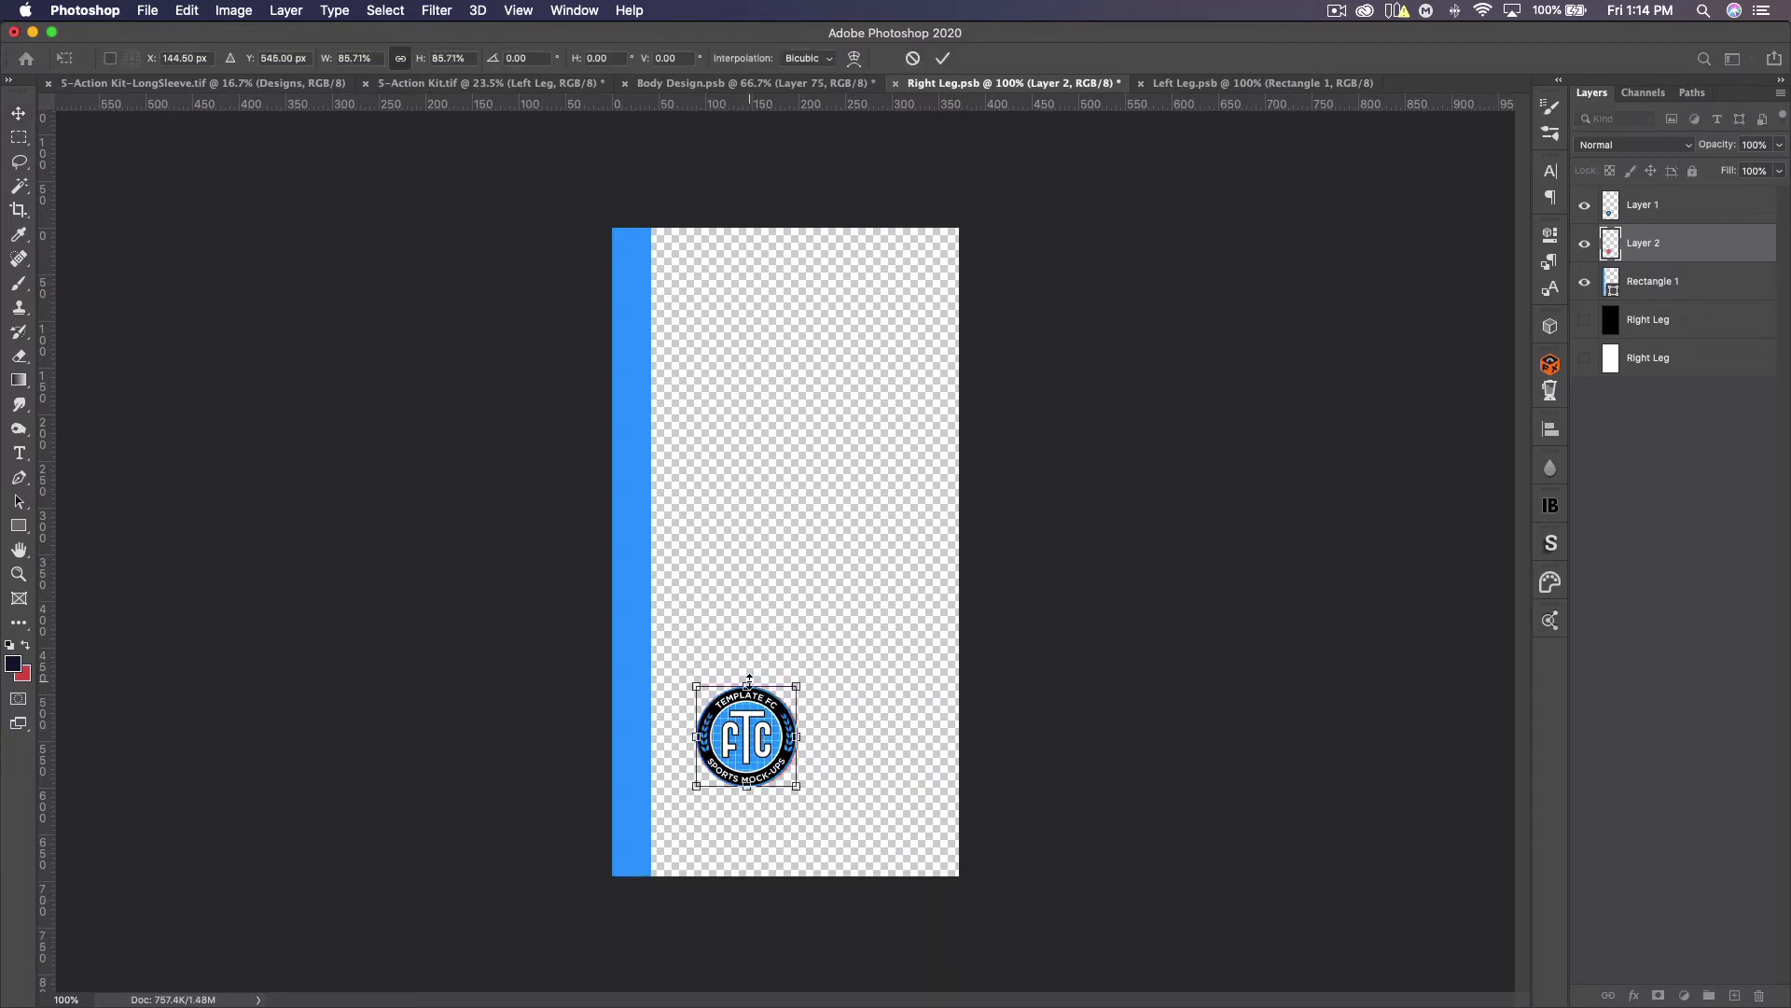
{"action": "key", "text": "Return"}
{"action": "left_click", "coordinate": [1584, 206]}
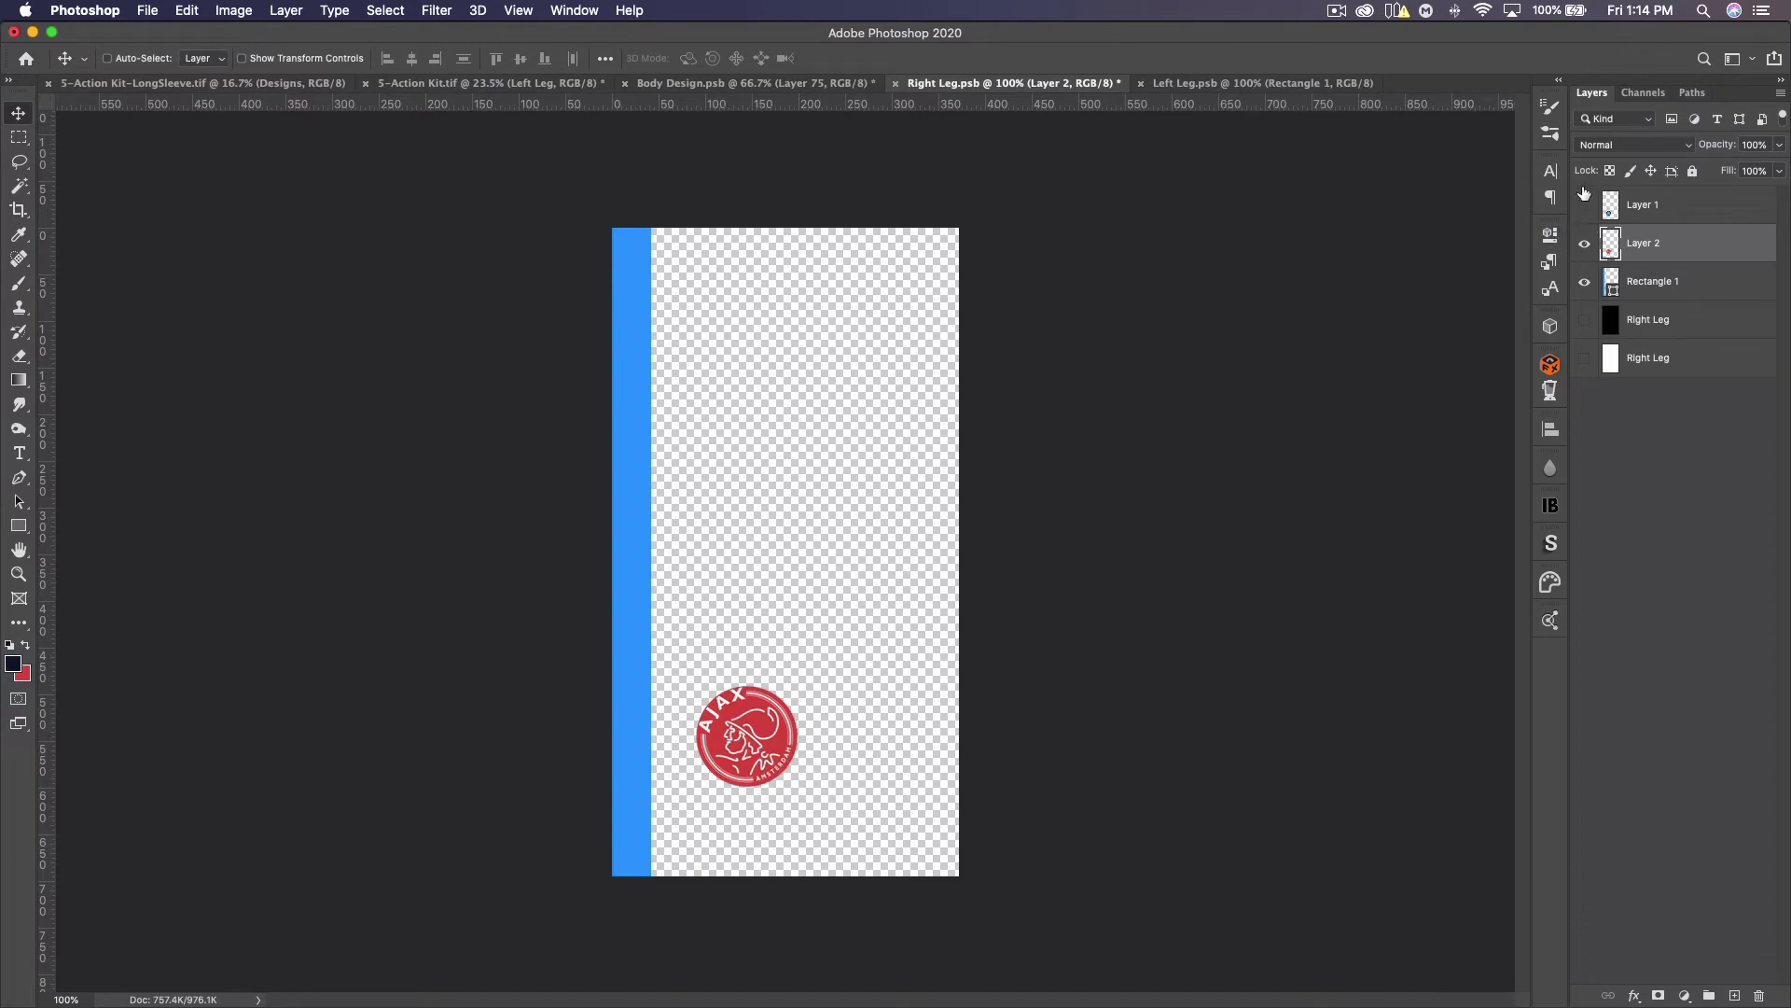
Copy the adidas logo layer from Body Design into the Left Leg document, fit it over the white swoosh, and hide the swoosh's Layer 1
{"action": "left_click", "coordinate": [747, 83]}
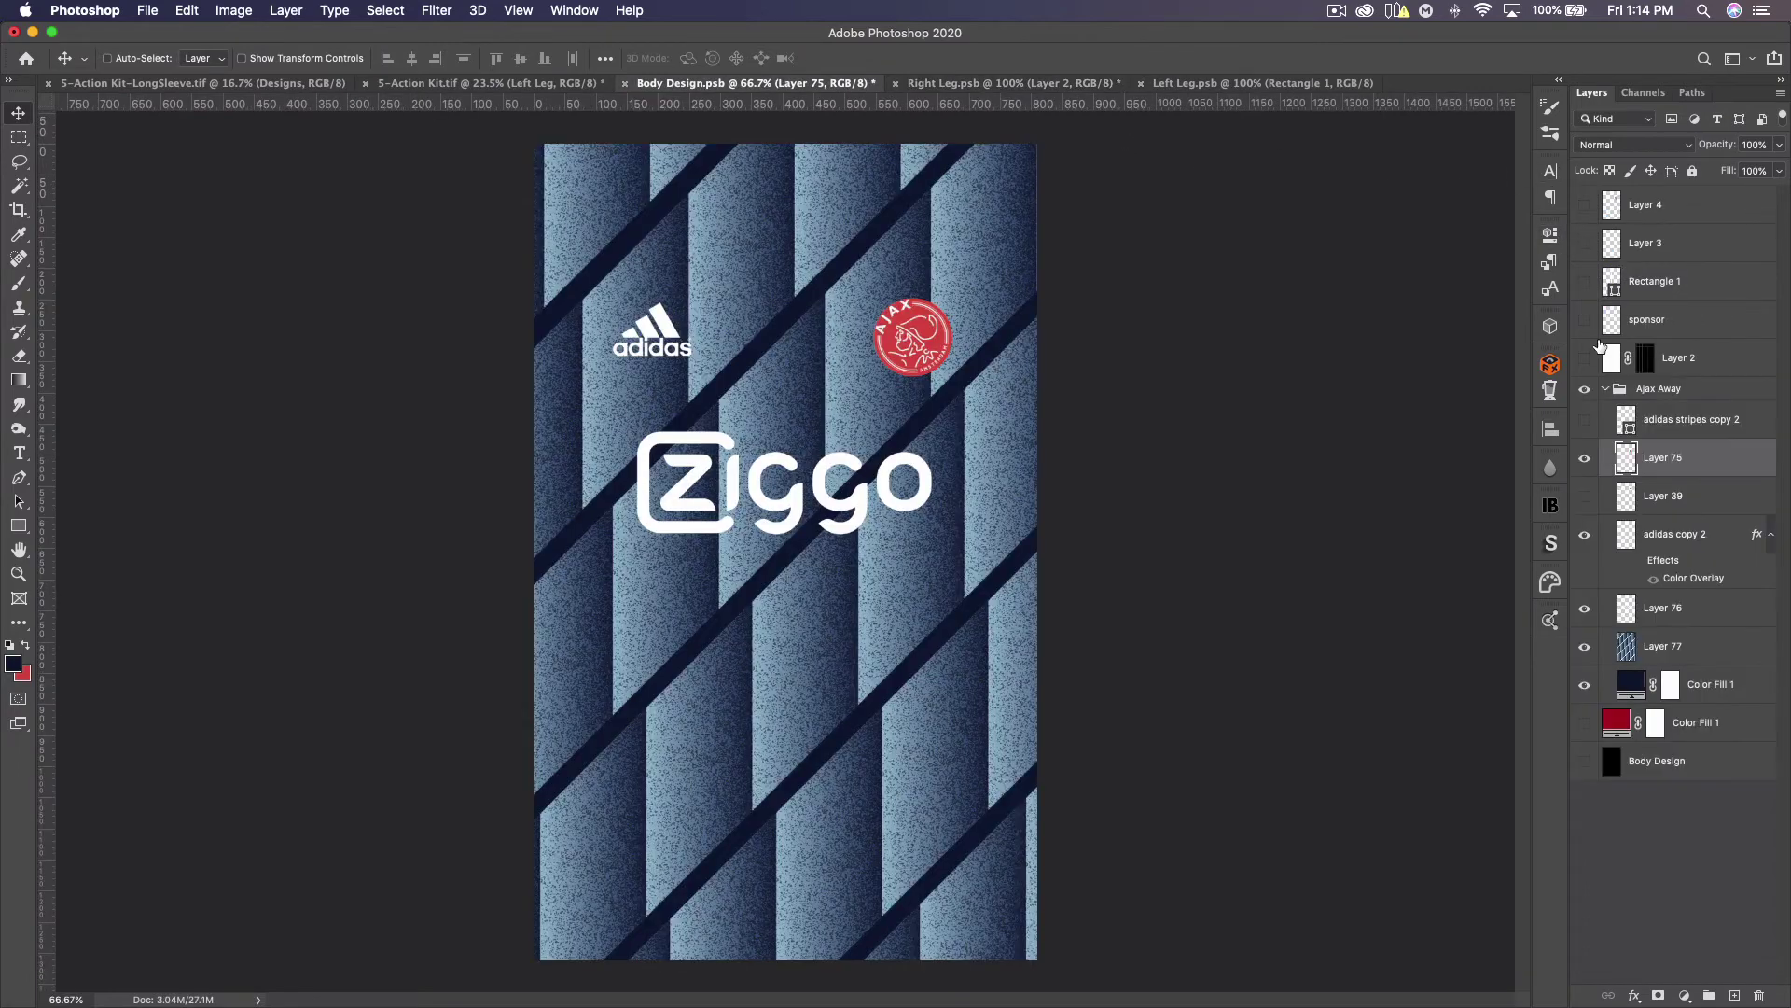
{"action": "left_click", "coordinate": [1620, 544]}
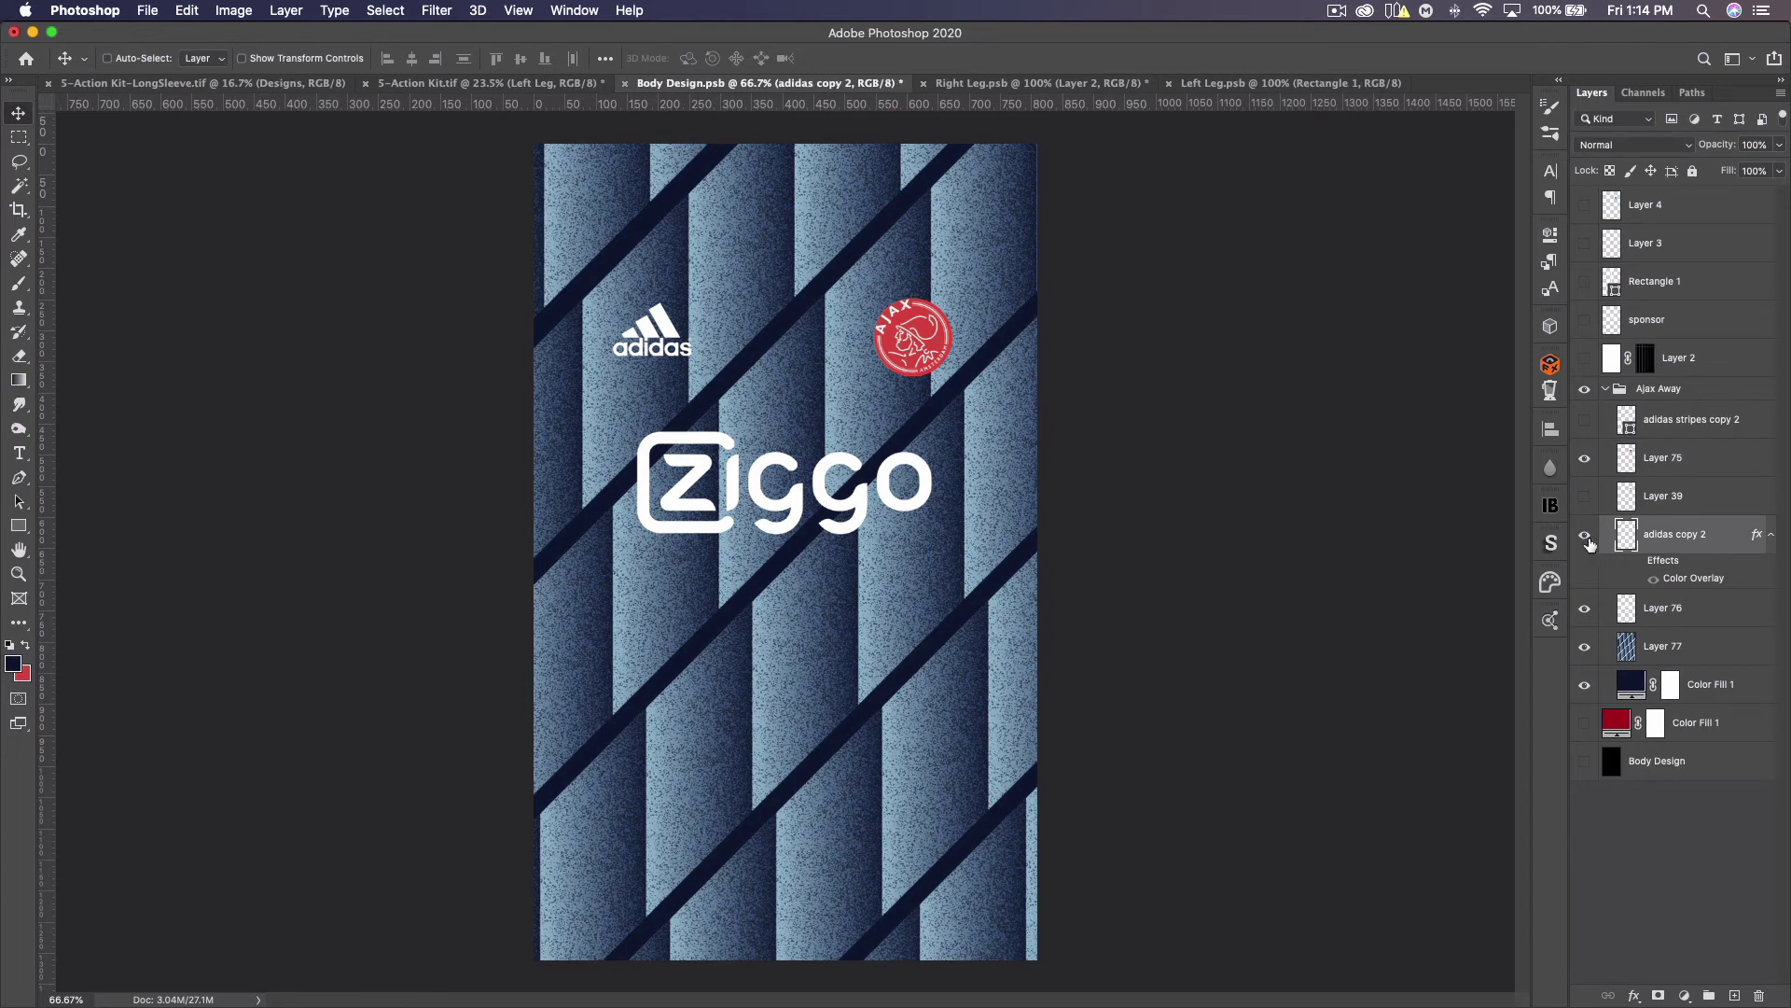
{"action": "left_click_drag", "start_coordinate": [652, 322], "coordinate": [1146, 91]}
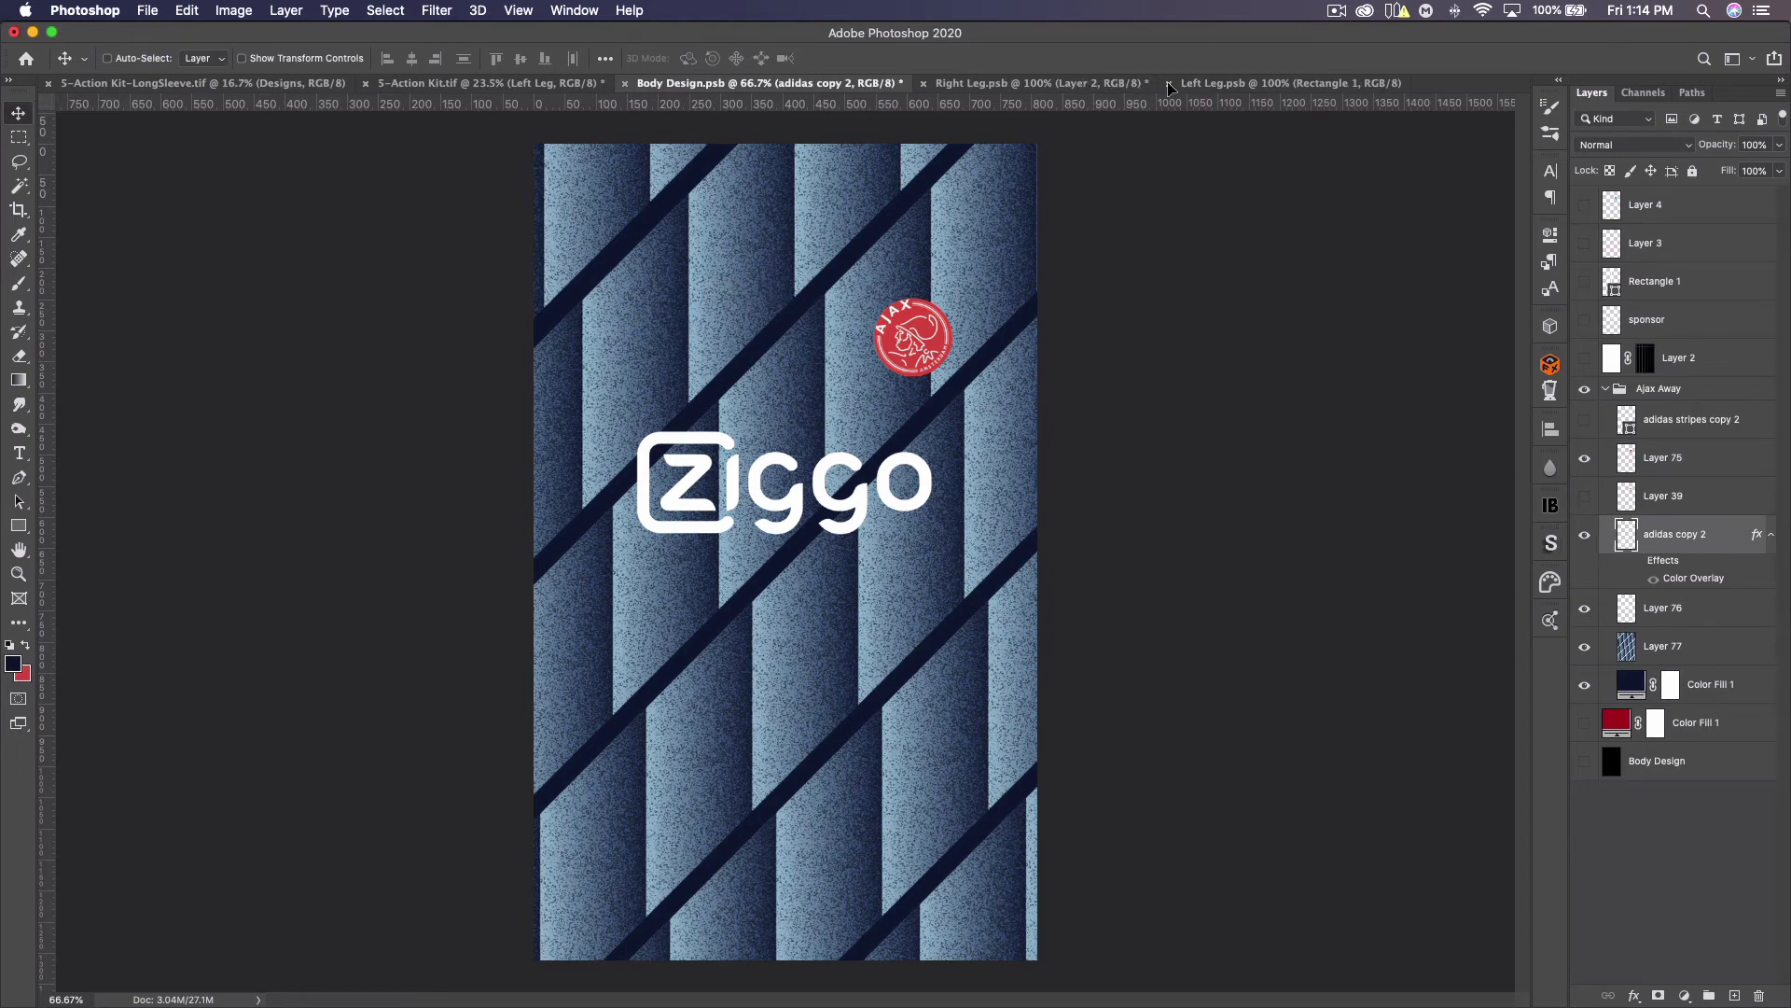
{"action": "left_click_drag", "start_coordinate": [1327, 86], "coordinate": [825, 691]}
{"action": "key", "text": "super+t"}
{"action": "key", "text": "Return"}
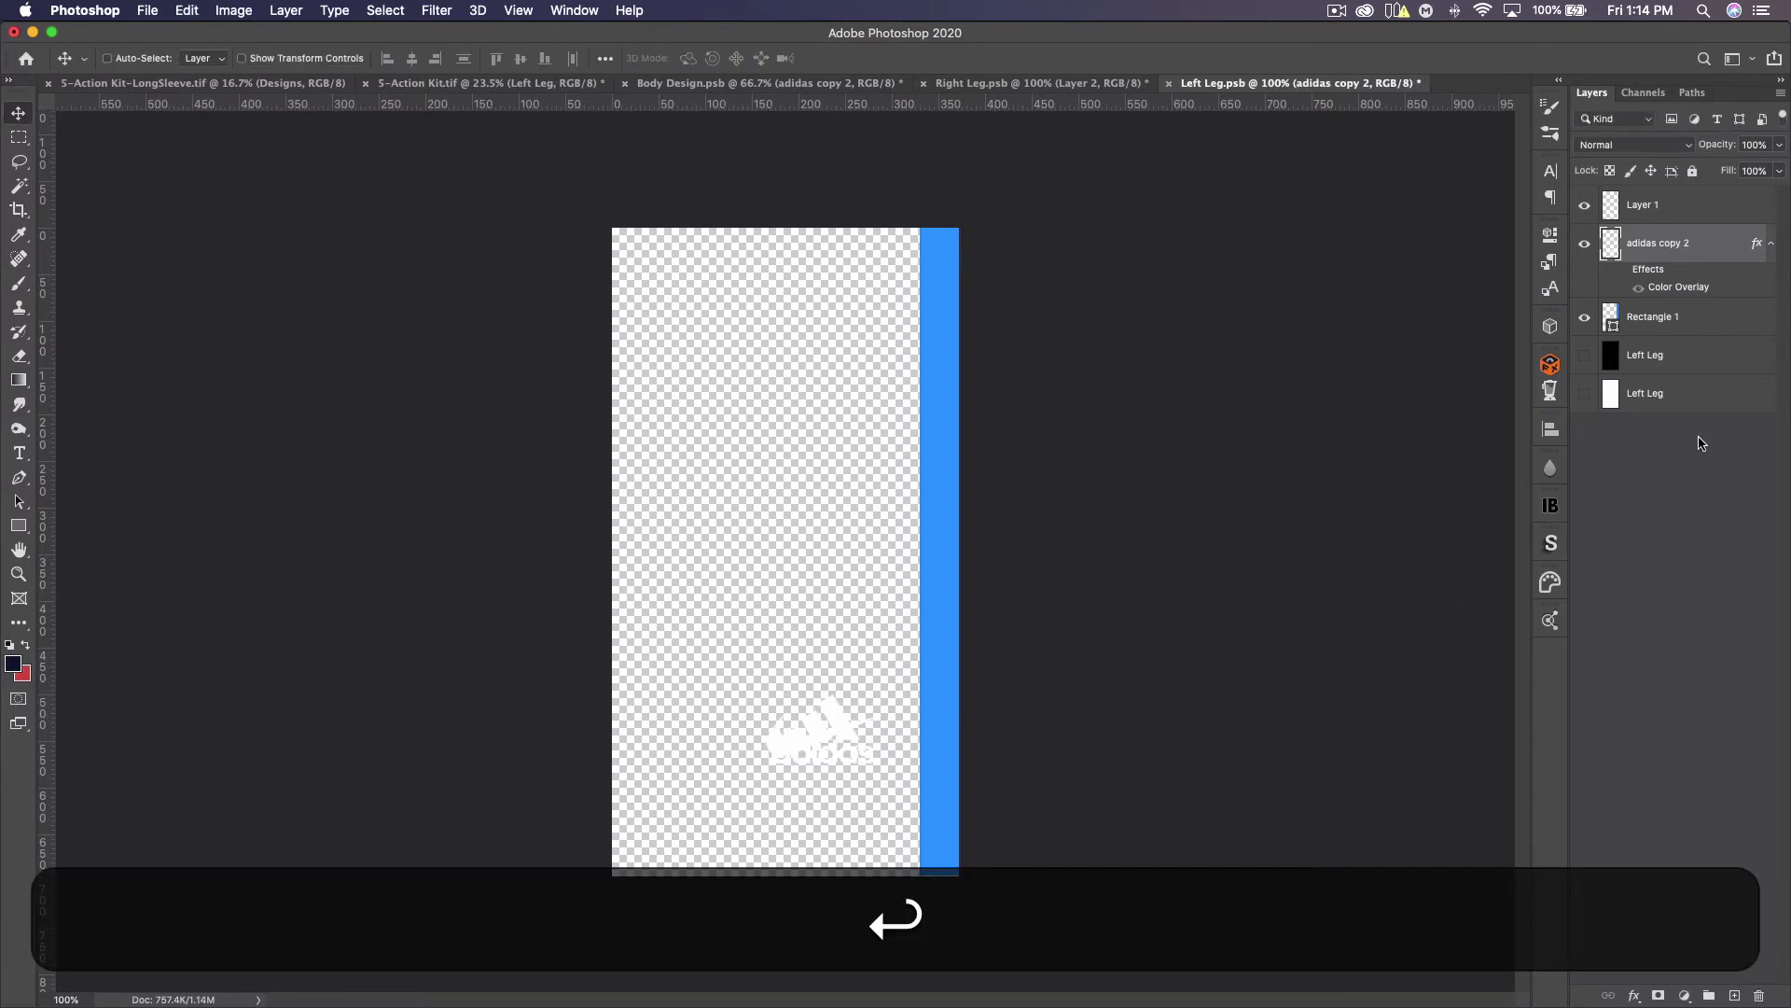
{"action": "left_click", "coordinate": [1584, 204]}
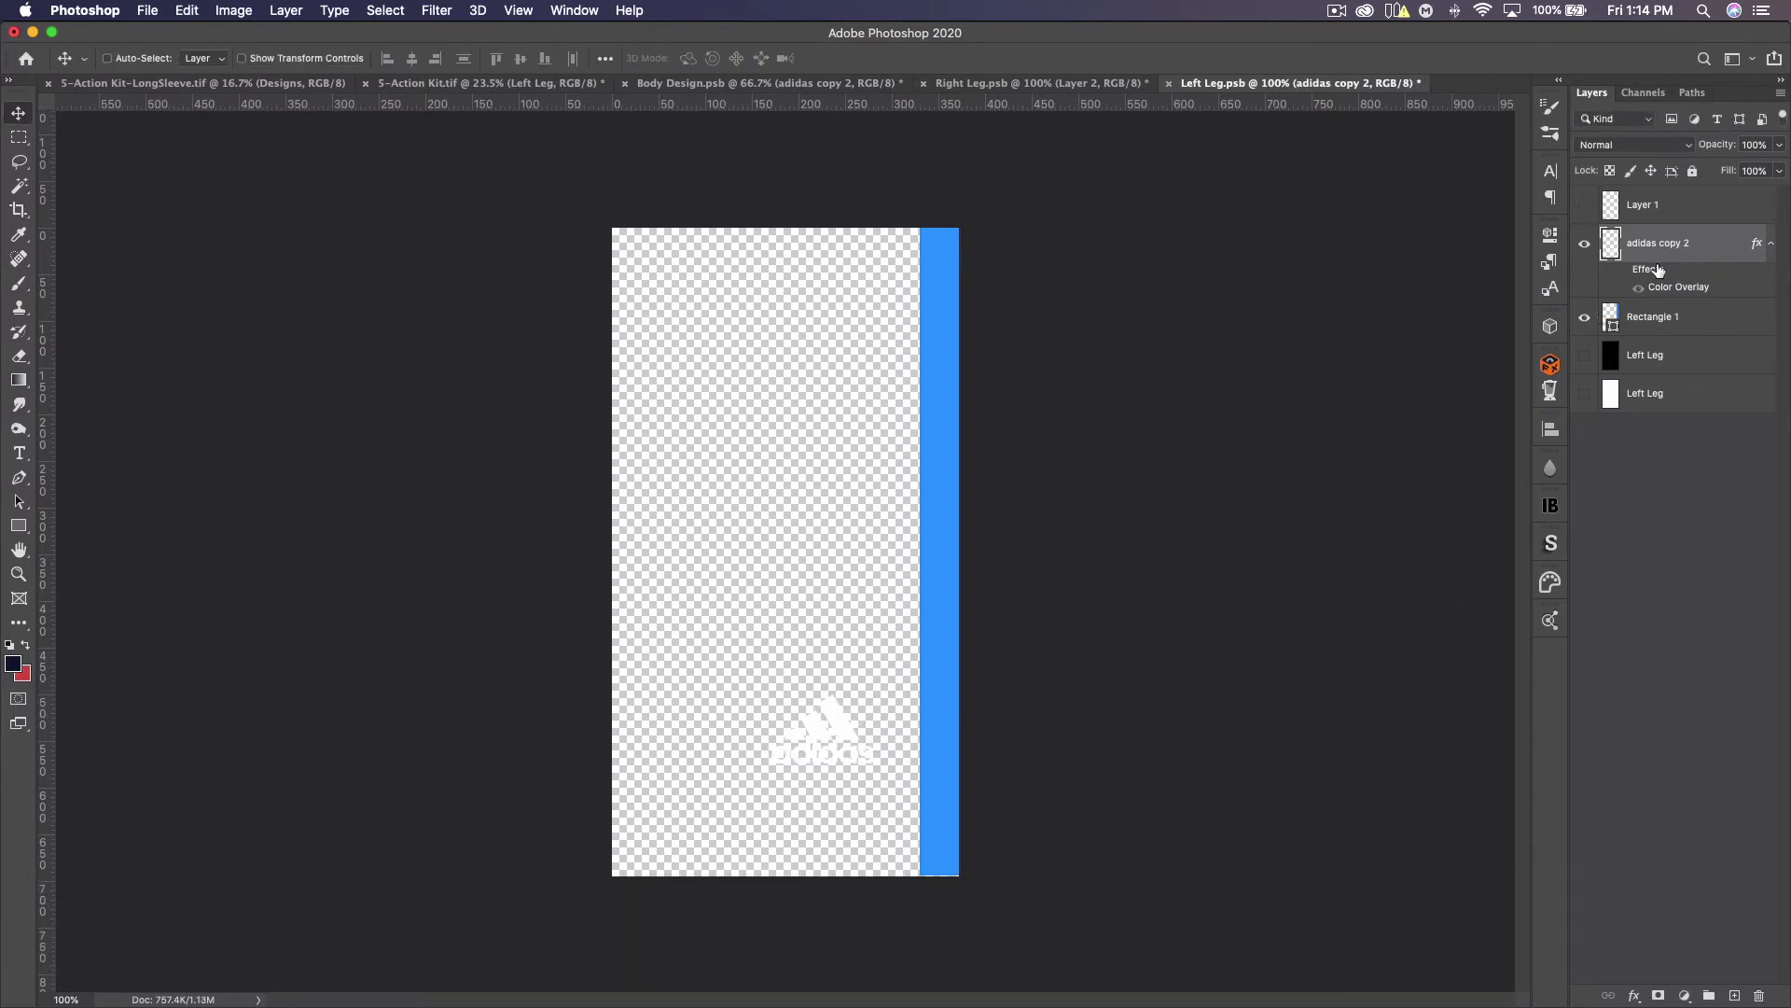
Turn on the left leg adidas logo's Color Overlay effect and set its color to navy 091732
{"action": "left_click", "coordinate": [1623, 270]}
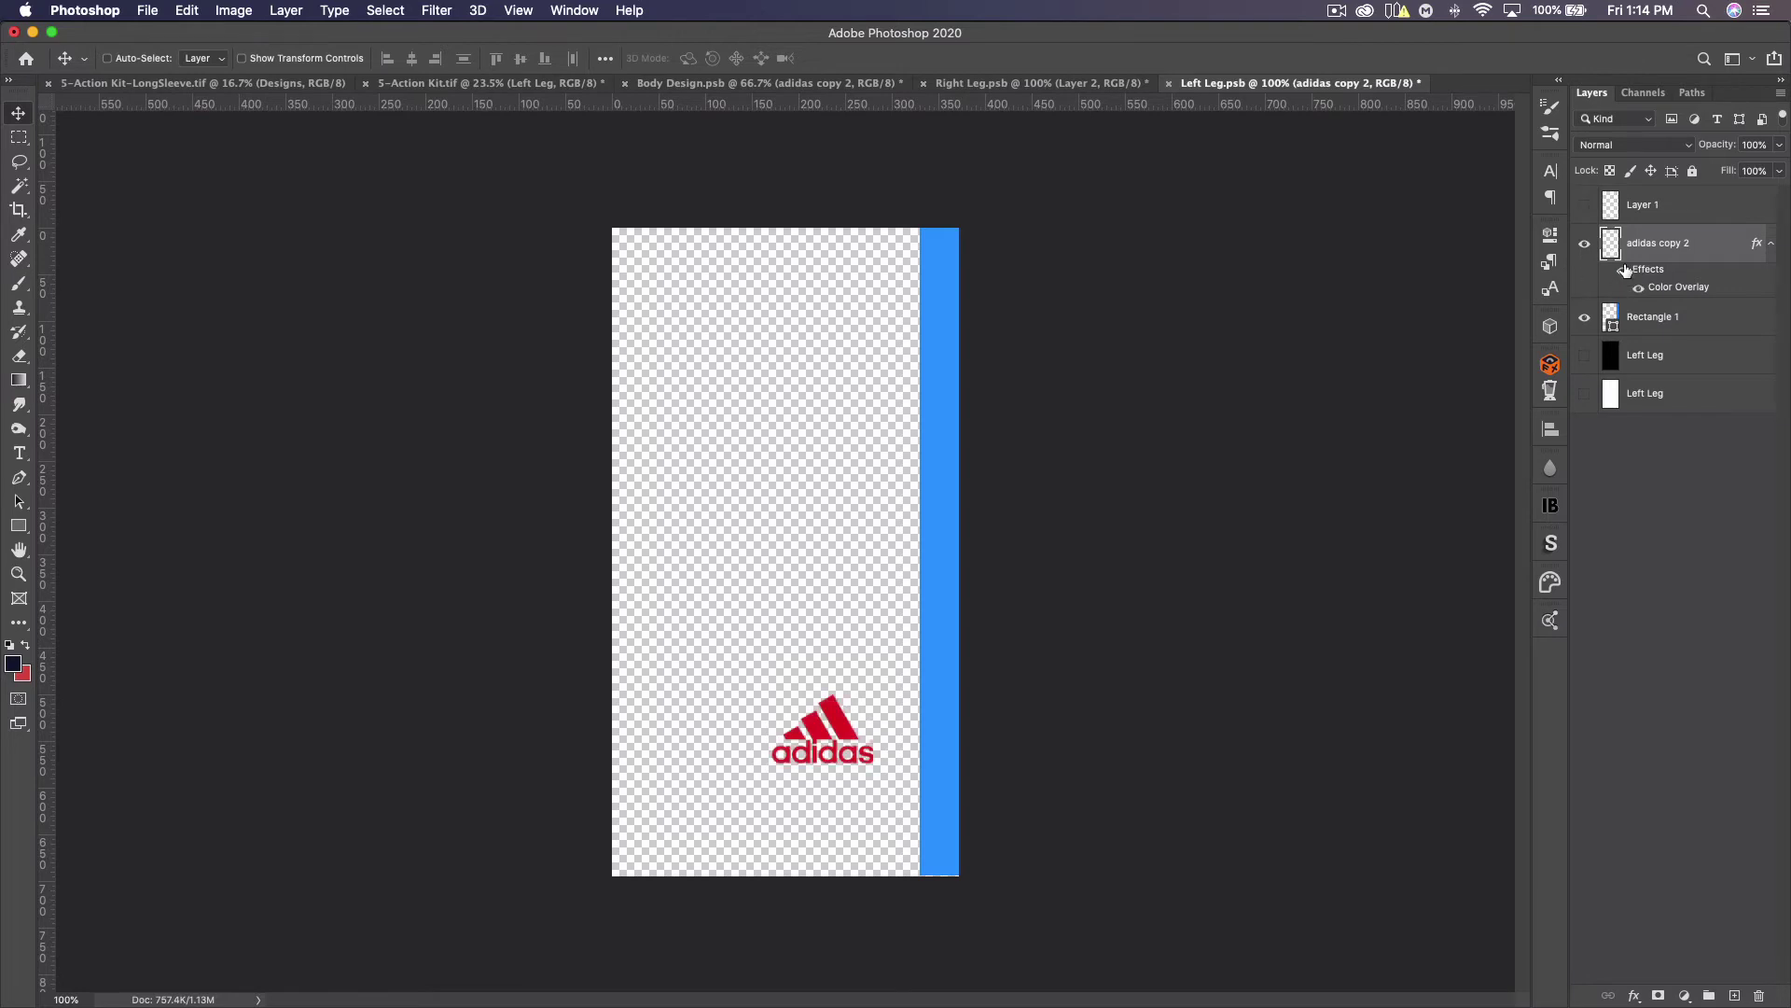
{"action": "double_click", "coordinate": [1642, 287]}
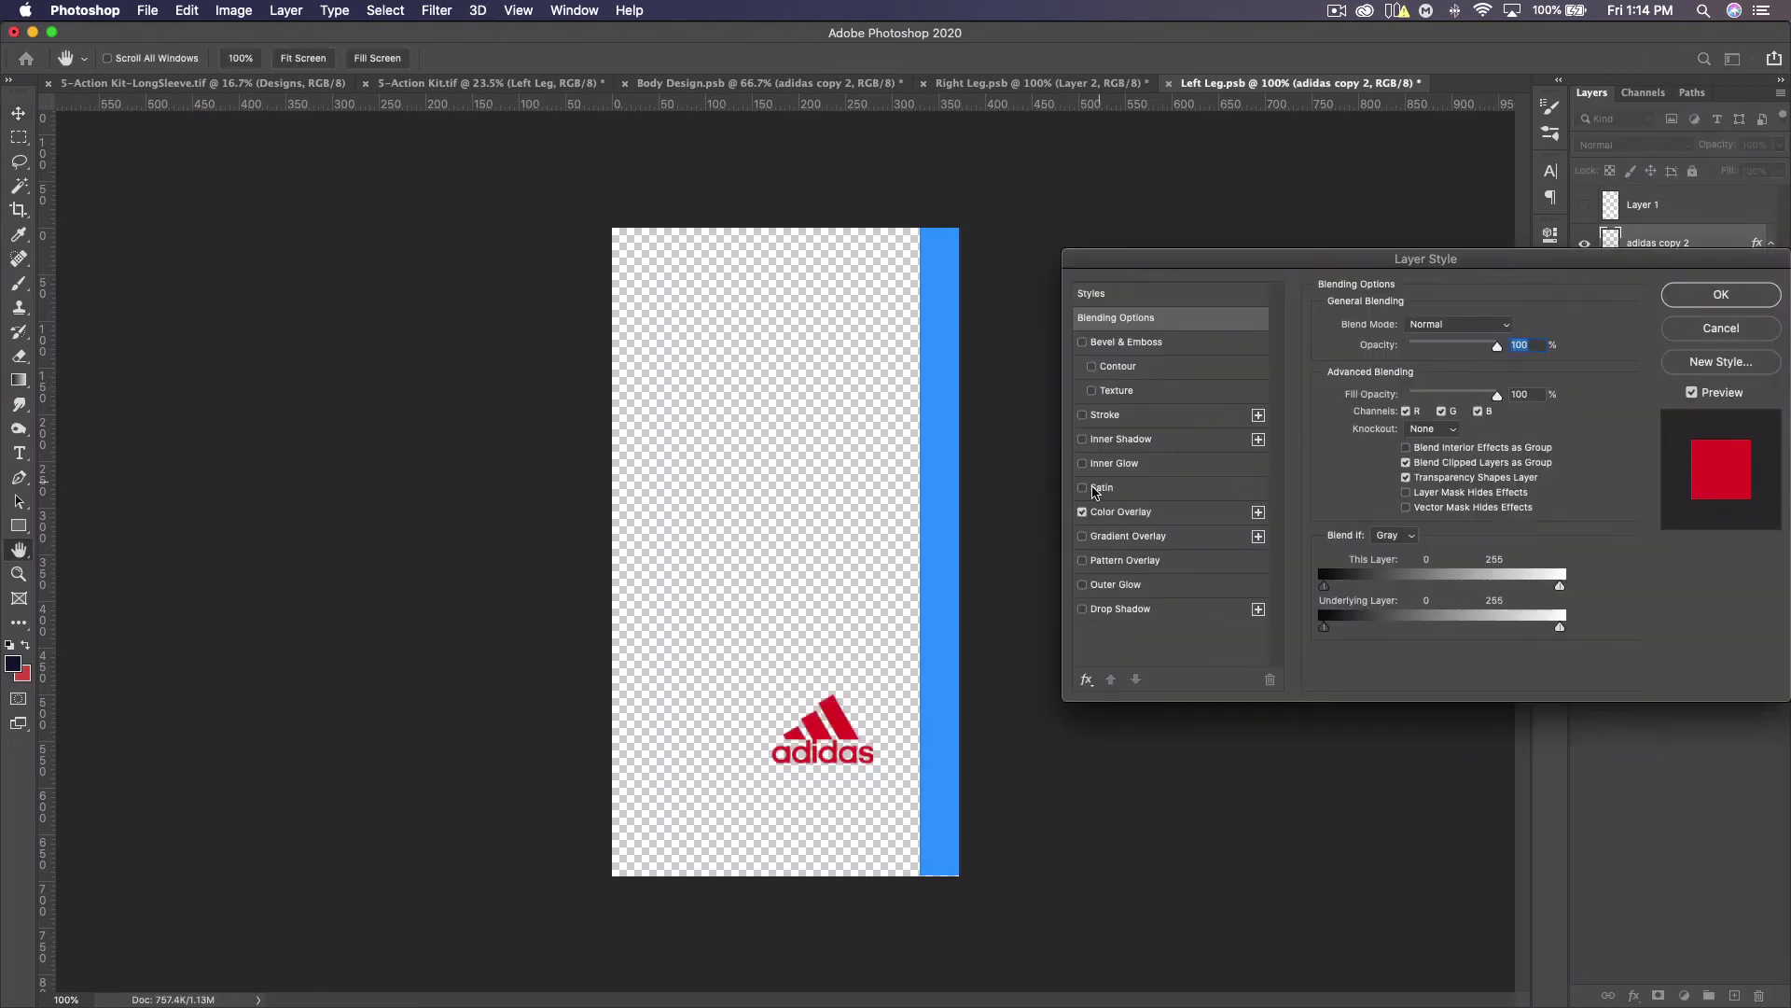
{"action": "left_click", "coordinate": [1133, 518]}
{"action": "left_click", "coordinate": [1507, 327]}
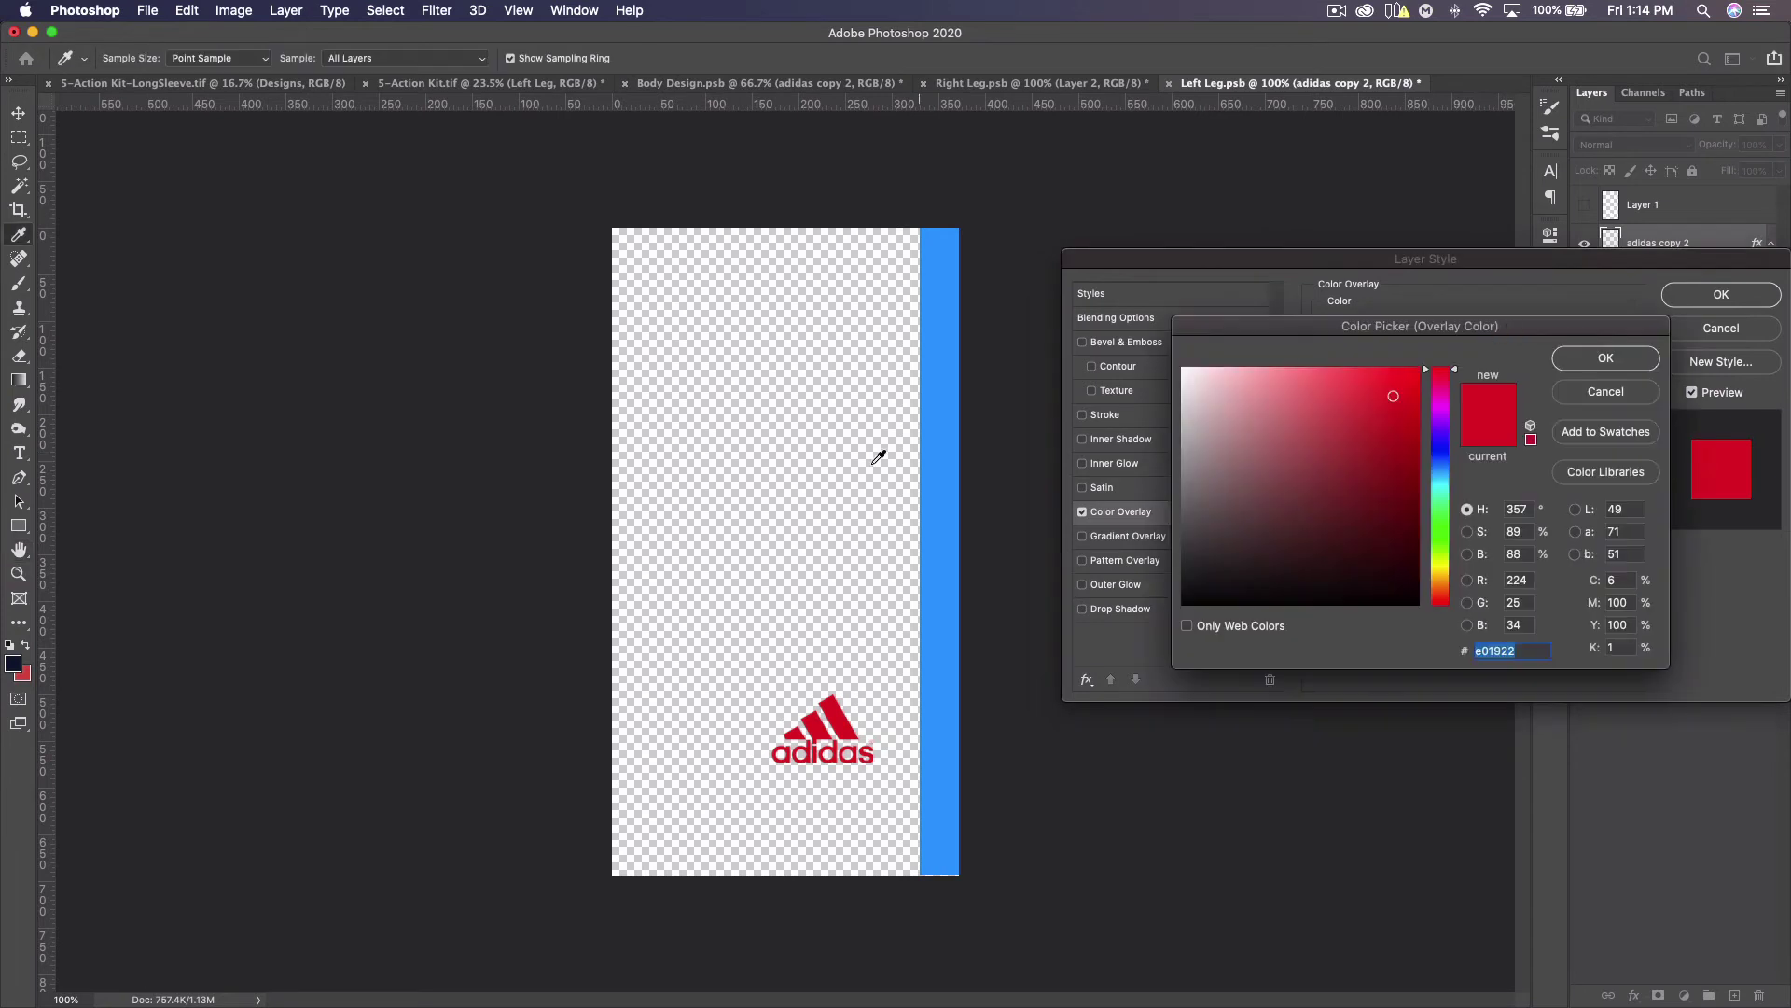
{"action": "left_click", "coordinate": [25, 676]}
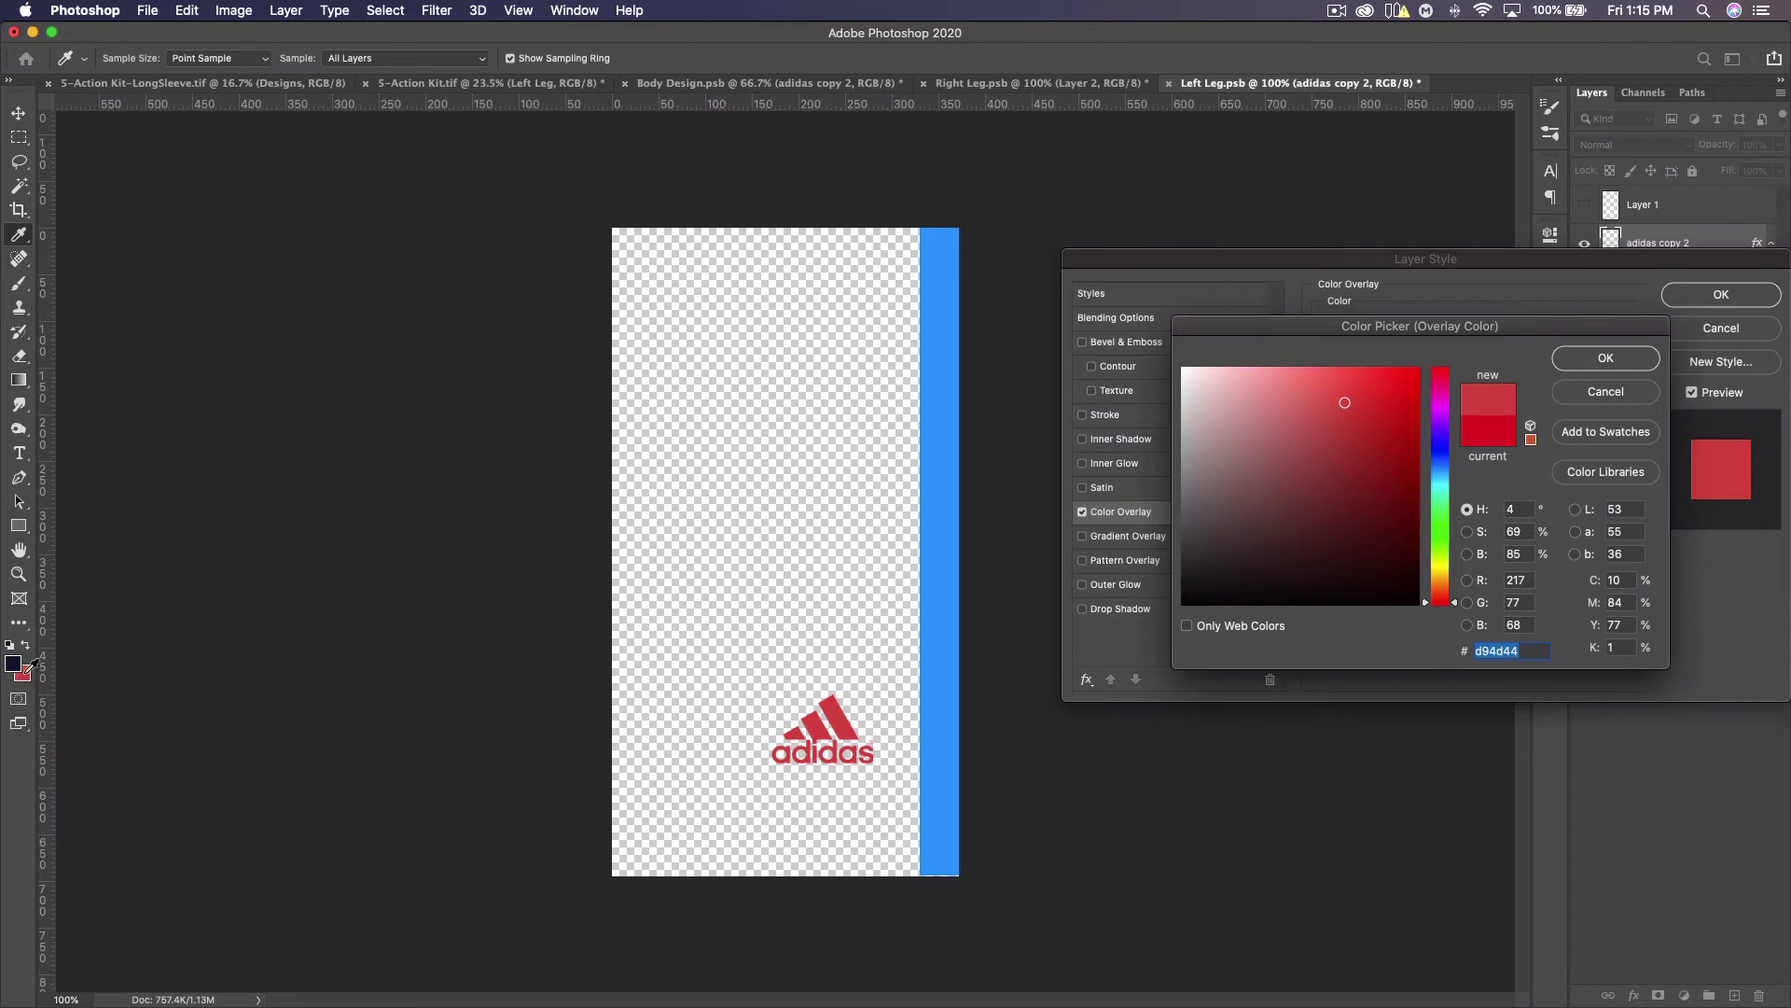
{"action": "left_click", "coordinate": [579, 564]}
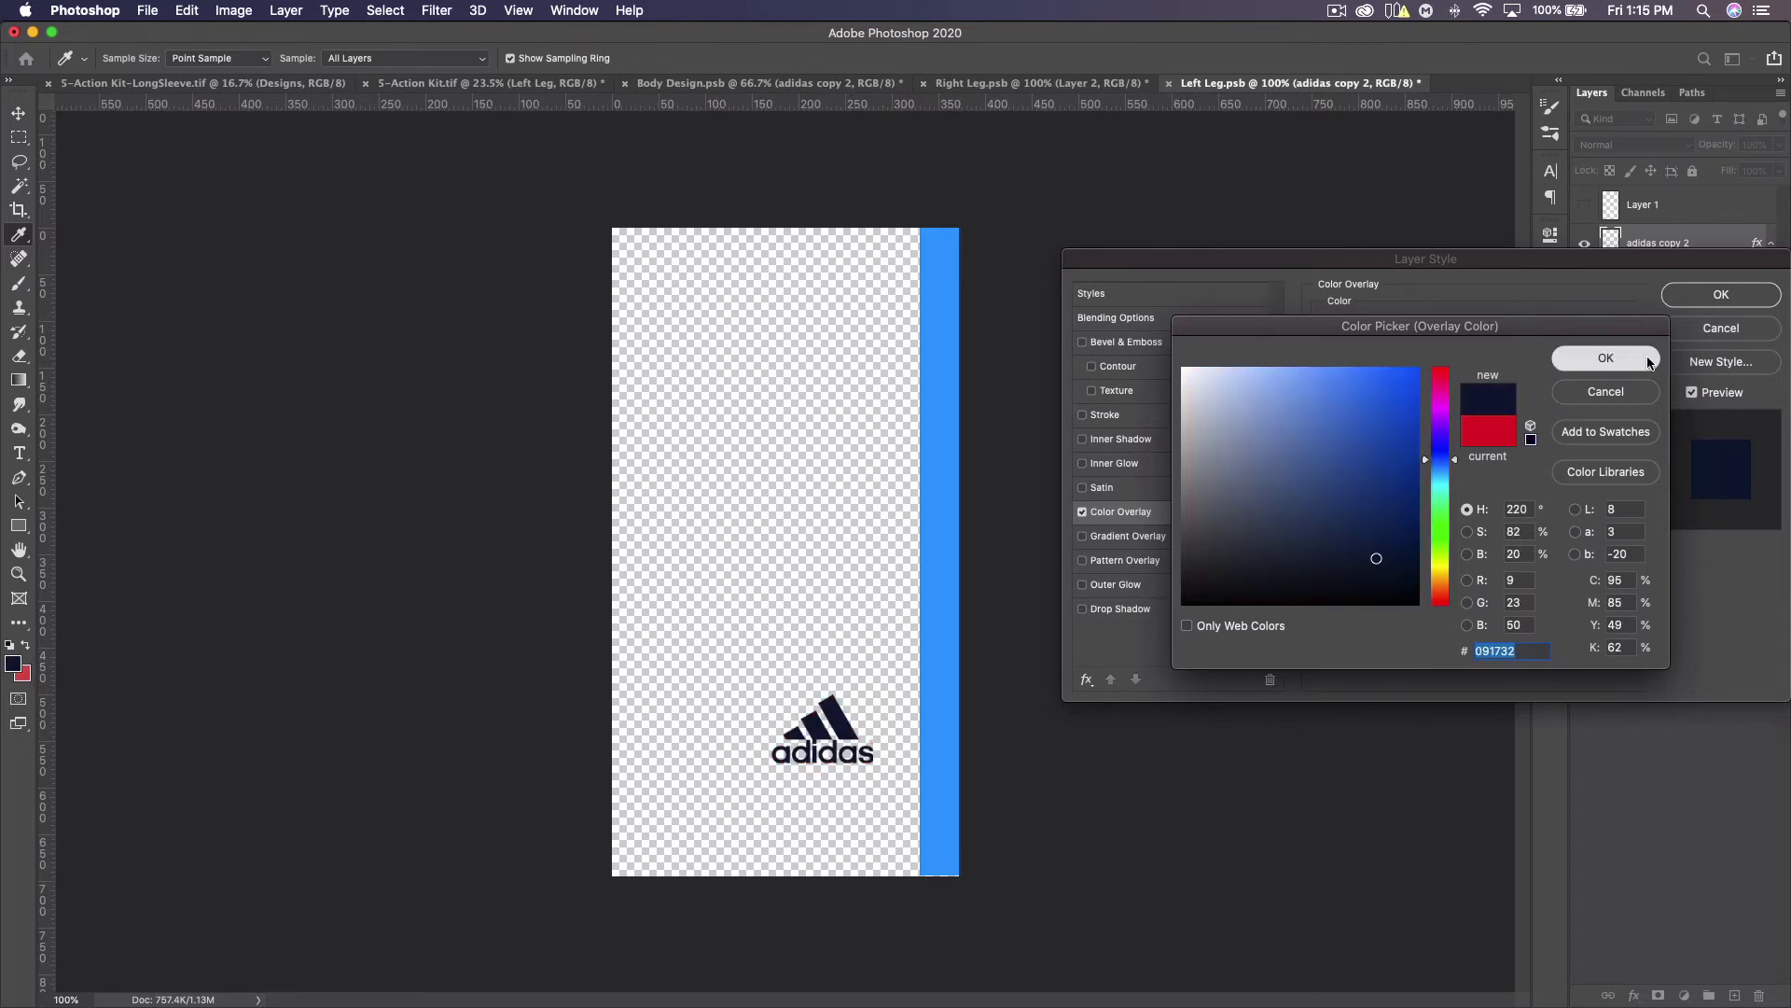
{"action": "left_click", "coordinate": [1605, 358]}
{"action": "left_click", "coordinate": [1721, 294]}
Save the Left Leg and Right Leg documents and check the logos on the 5-Action Kit shorts
{"action": "key", "text": "super+s"}
{"action": "left_click", "coordinate": [1034, 86]}
{"action": "left_click", "coordinate": [438, 84]}
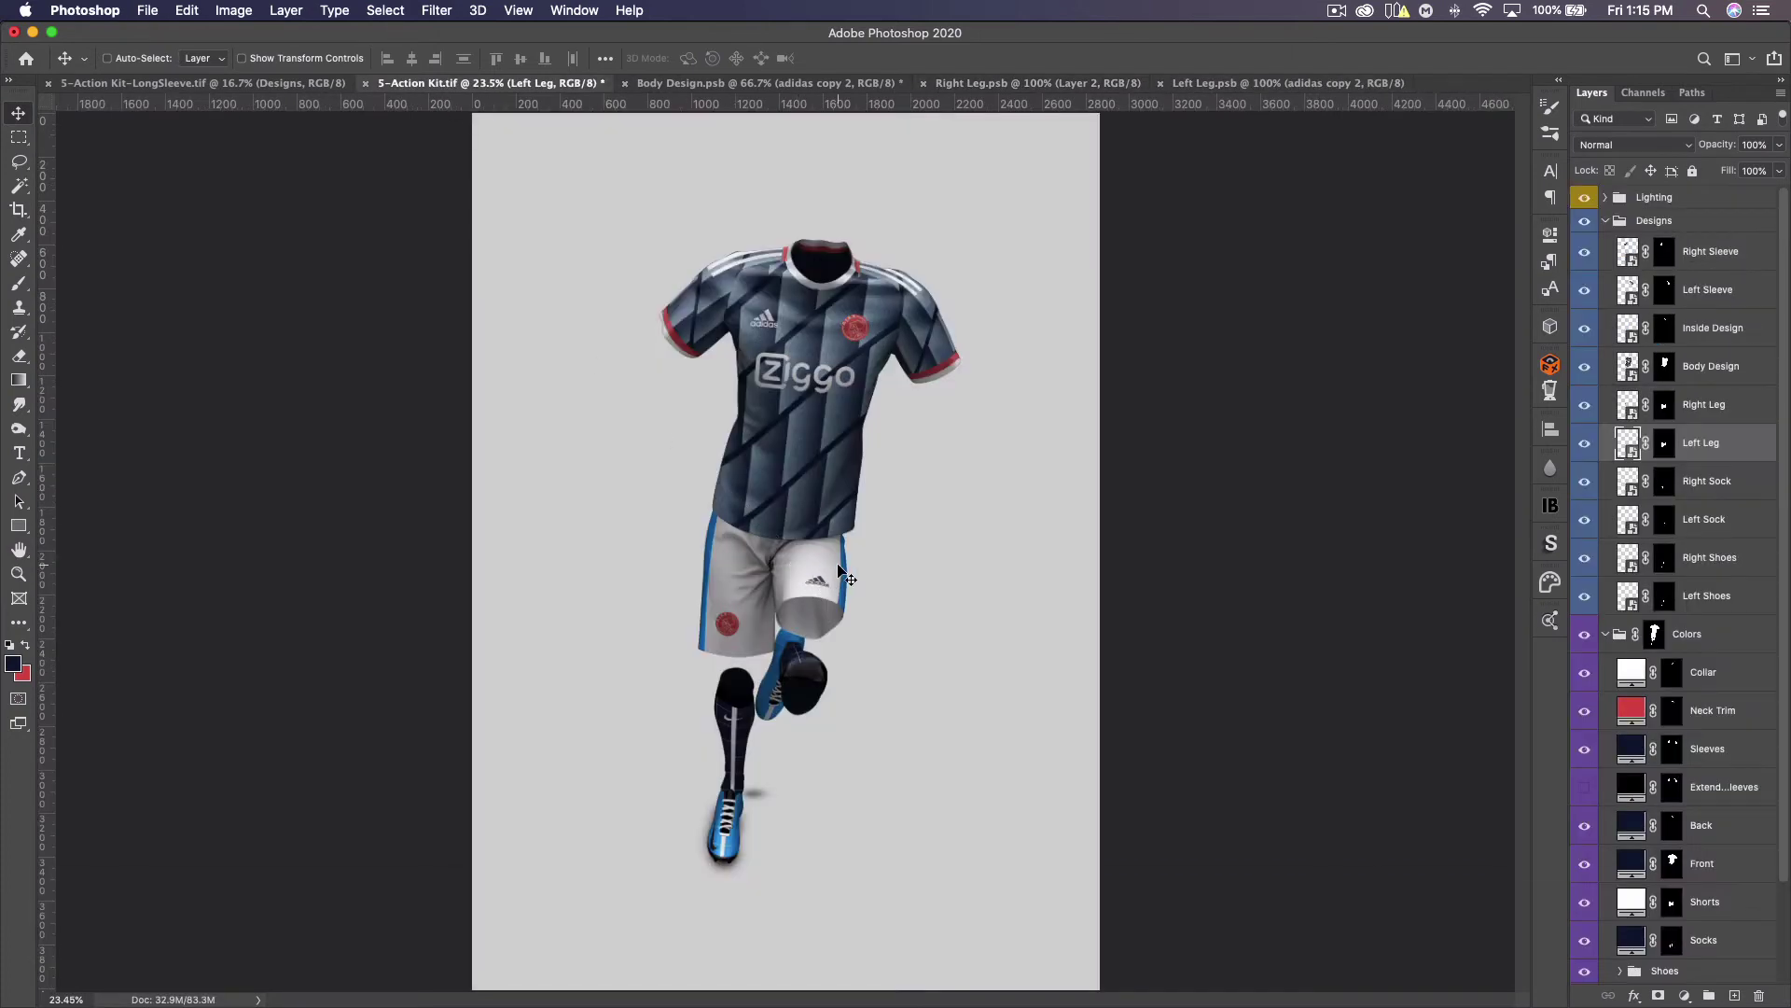
Show the adidas stripes copy 2 layer in Body Design and copy it into the Right Leg document
{"action": "left_click", "coordinate": [816, 86]}
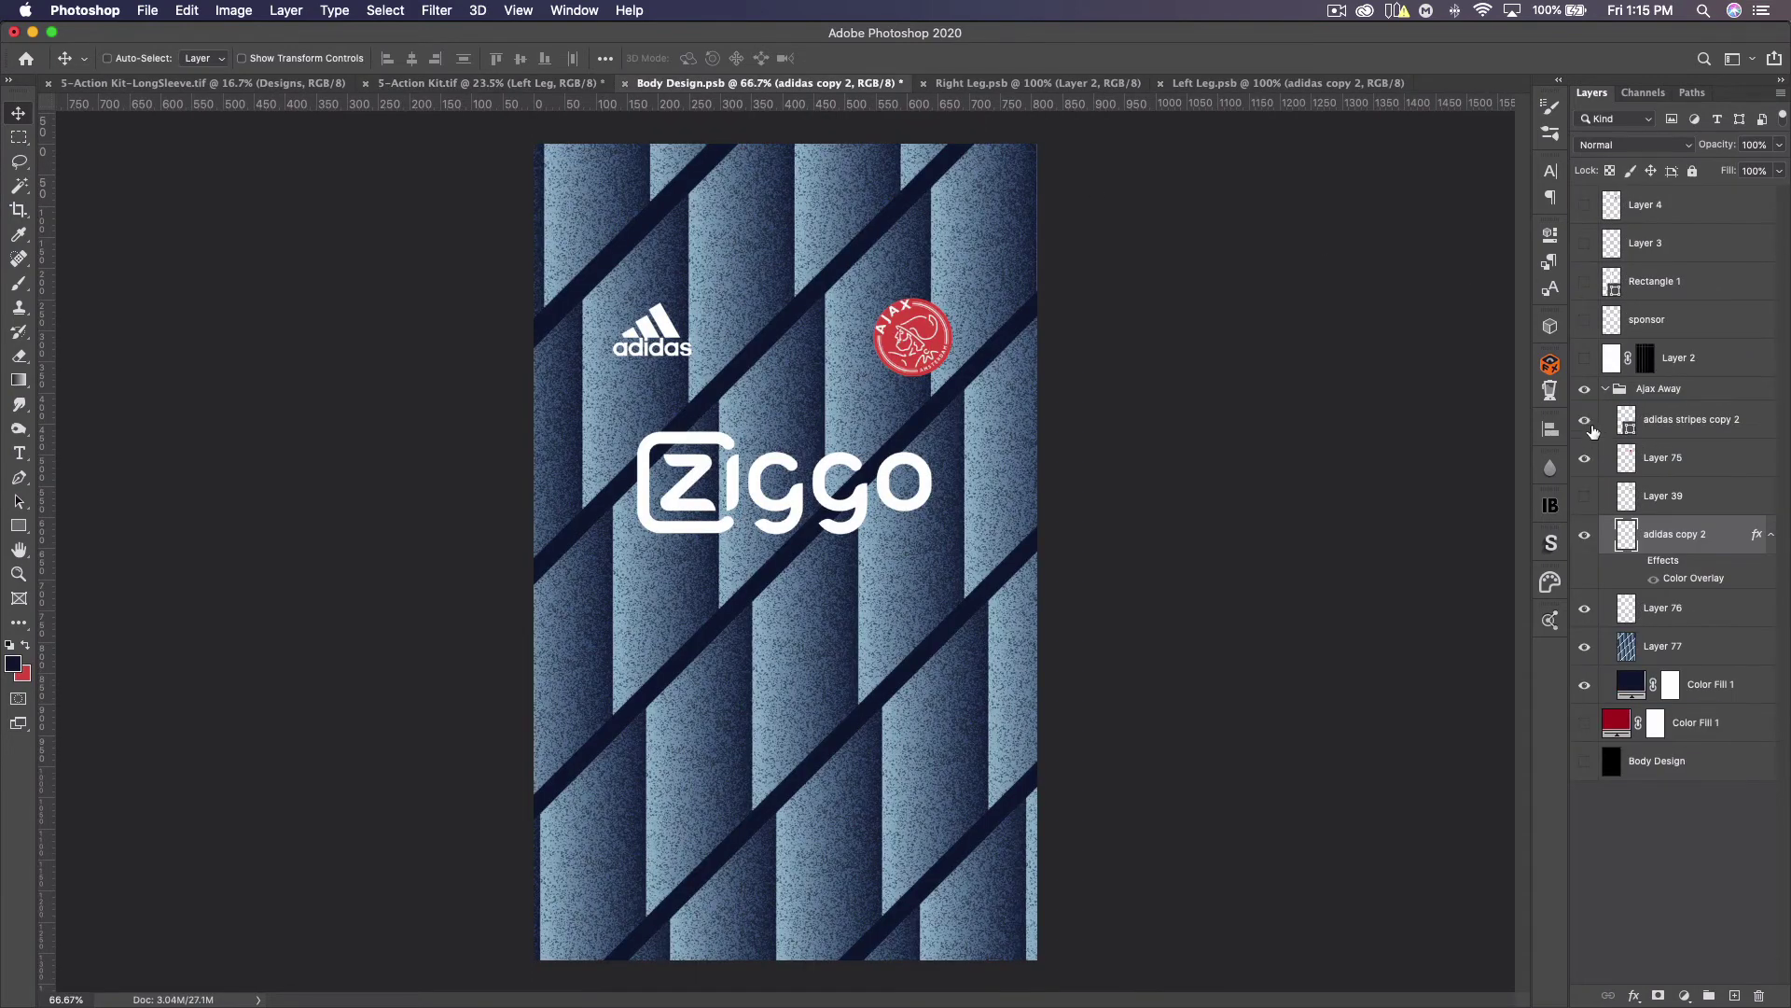
{"action": "left_click", "coordinate": [1587, 422]}
{"action": "left_click", "coordinate": [1694, 426]}
{"action": "left_click_drag", "start_coordinate": [646, 219], "coordinate": [803, 386]}
{"action": "left_click_drag", "start_coordinate": [681, 555], "coordinate": [848, 529]}
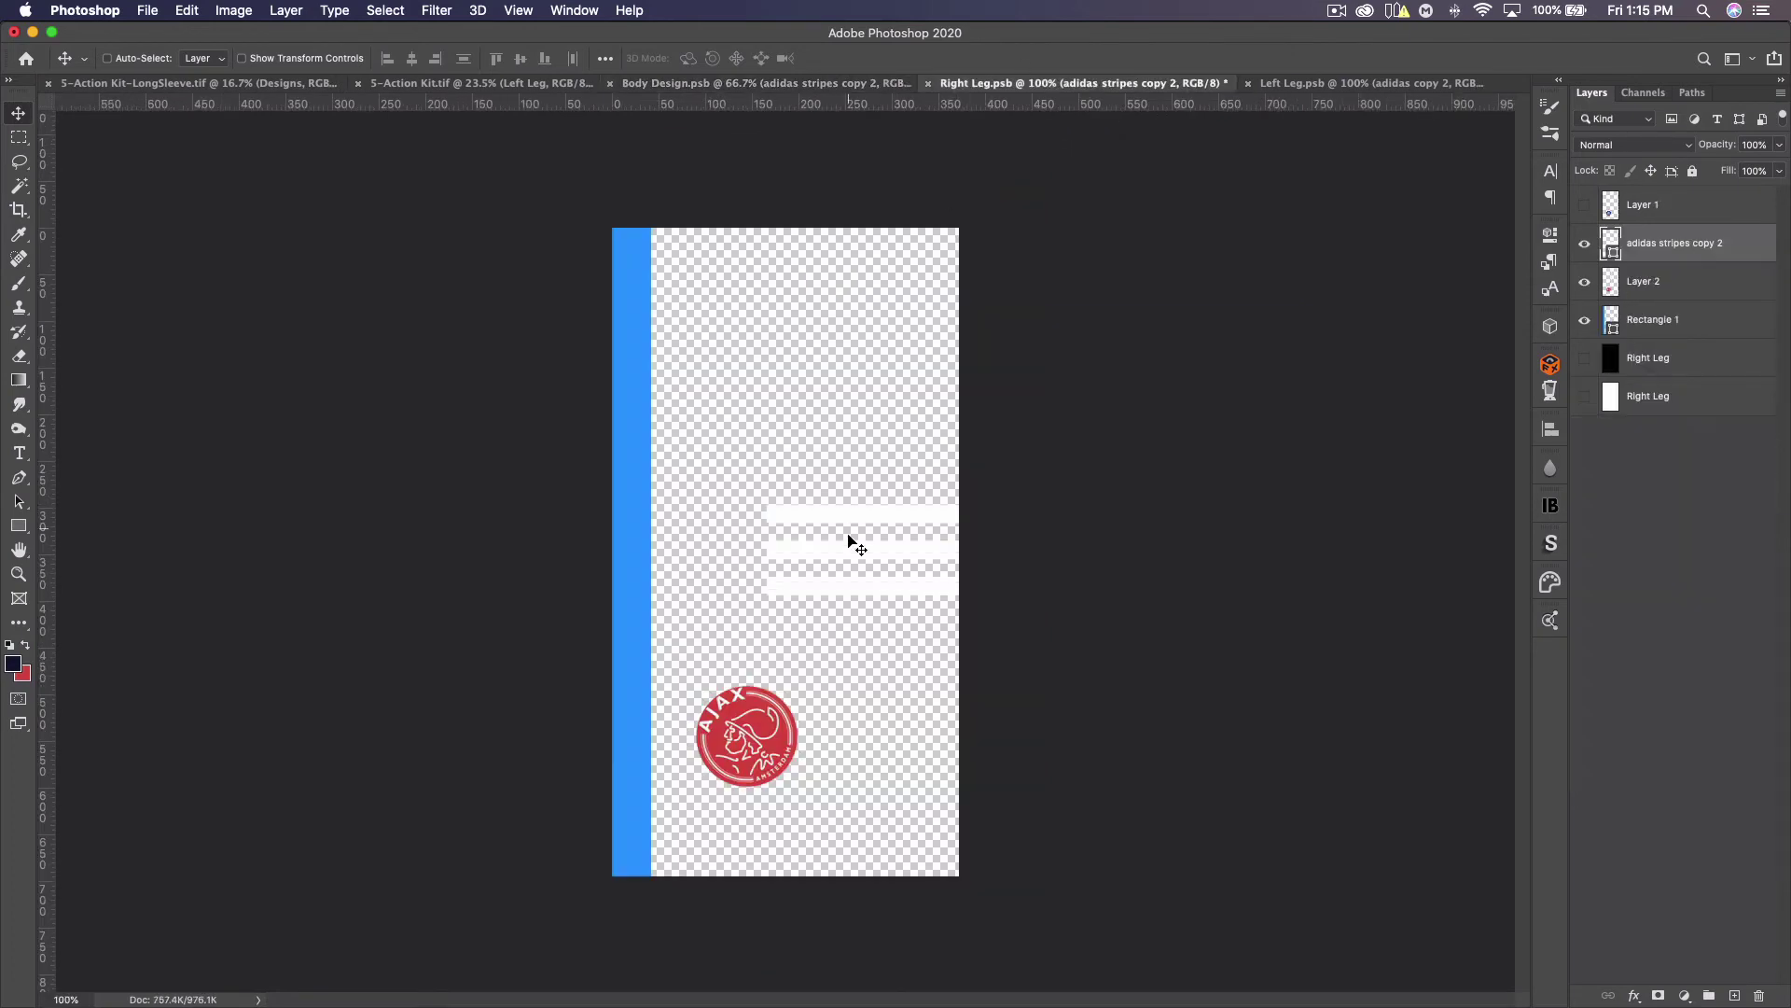
Rotate the right leg's stripes by -90 degrees, scale them to about 63%, and fit them over the blue side band
{"action": "key", "text": "super+t"}
{"action": "left_click_drag", "start_coordinate": [1124, 704], "coordinate": [686, 198]}
{"action": "left_click_drag", "start_coordinate": [670, 592], "coordinate": [591, 557]}
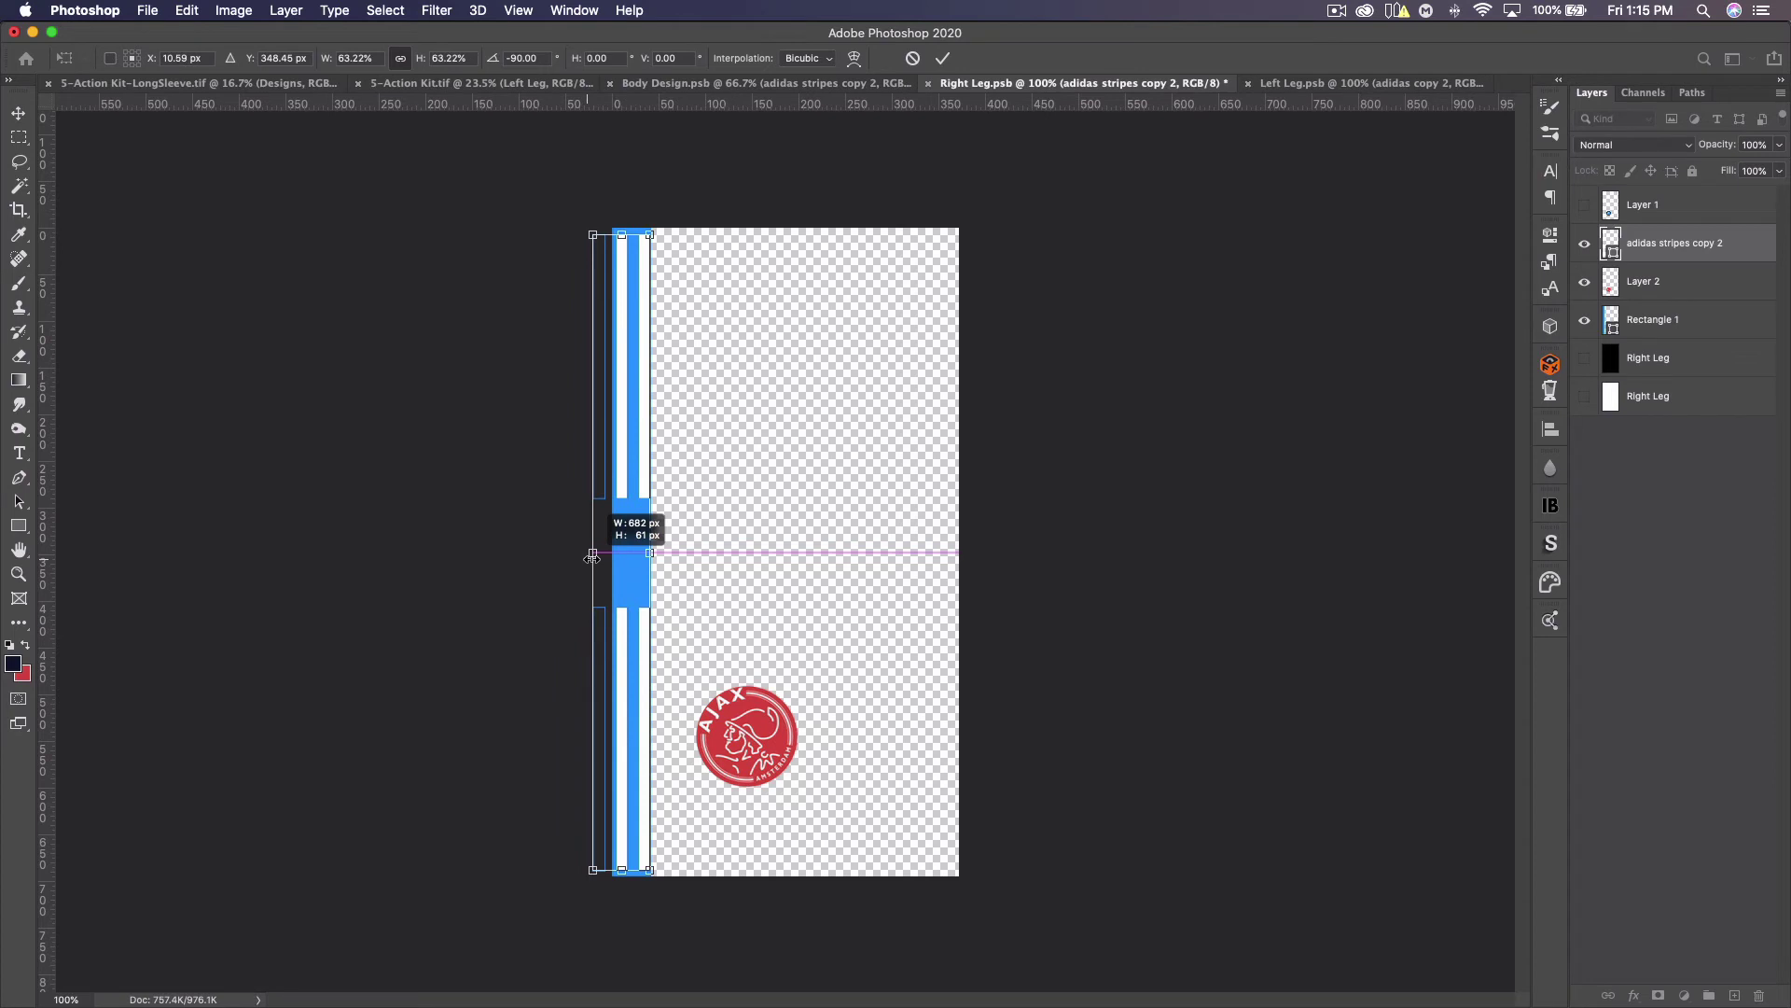
{"action": "key", "text": "Return"}
Move the stripes off the blue band and mask the layer so only their upper half shows
{"action": "left_click_drag", "start_coordinate": [632, 457], "coordinate": [713, 456]}
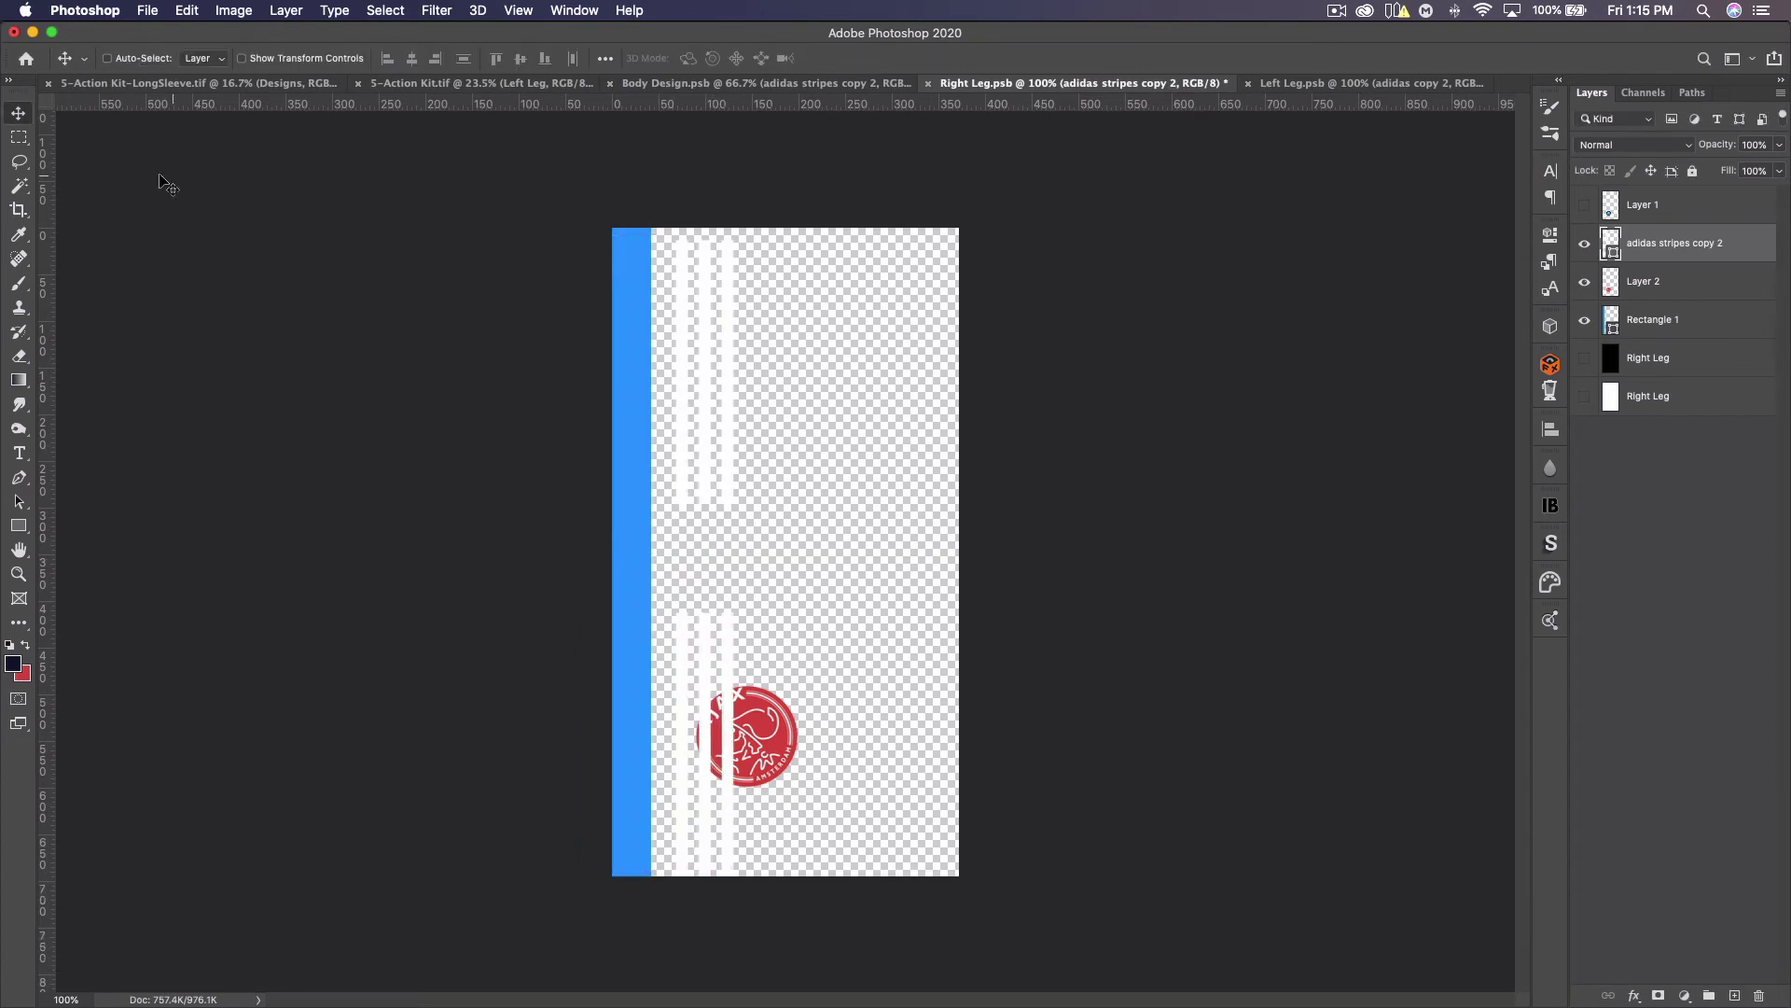
{"action": "left_click", "coordinate": [20, 139]}
{"action": "left_click_drag", "start_coordinate": [612, 213], "coordinate": [896, 580]}
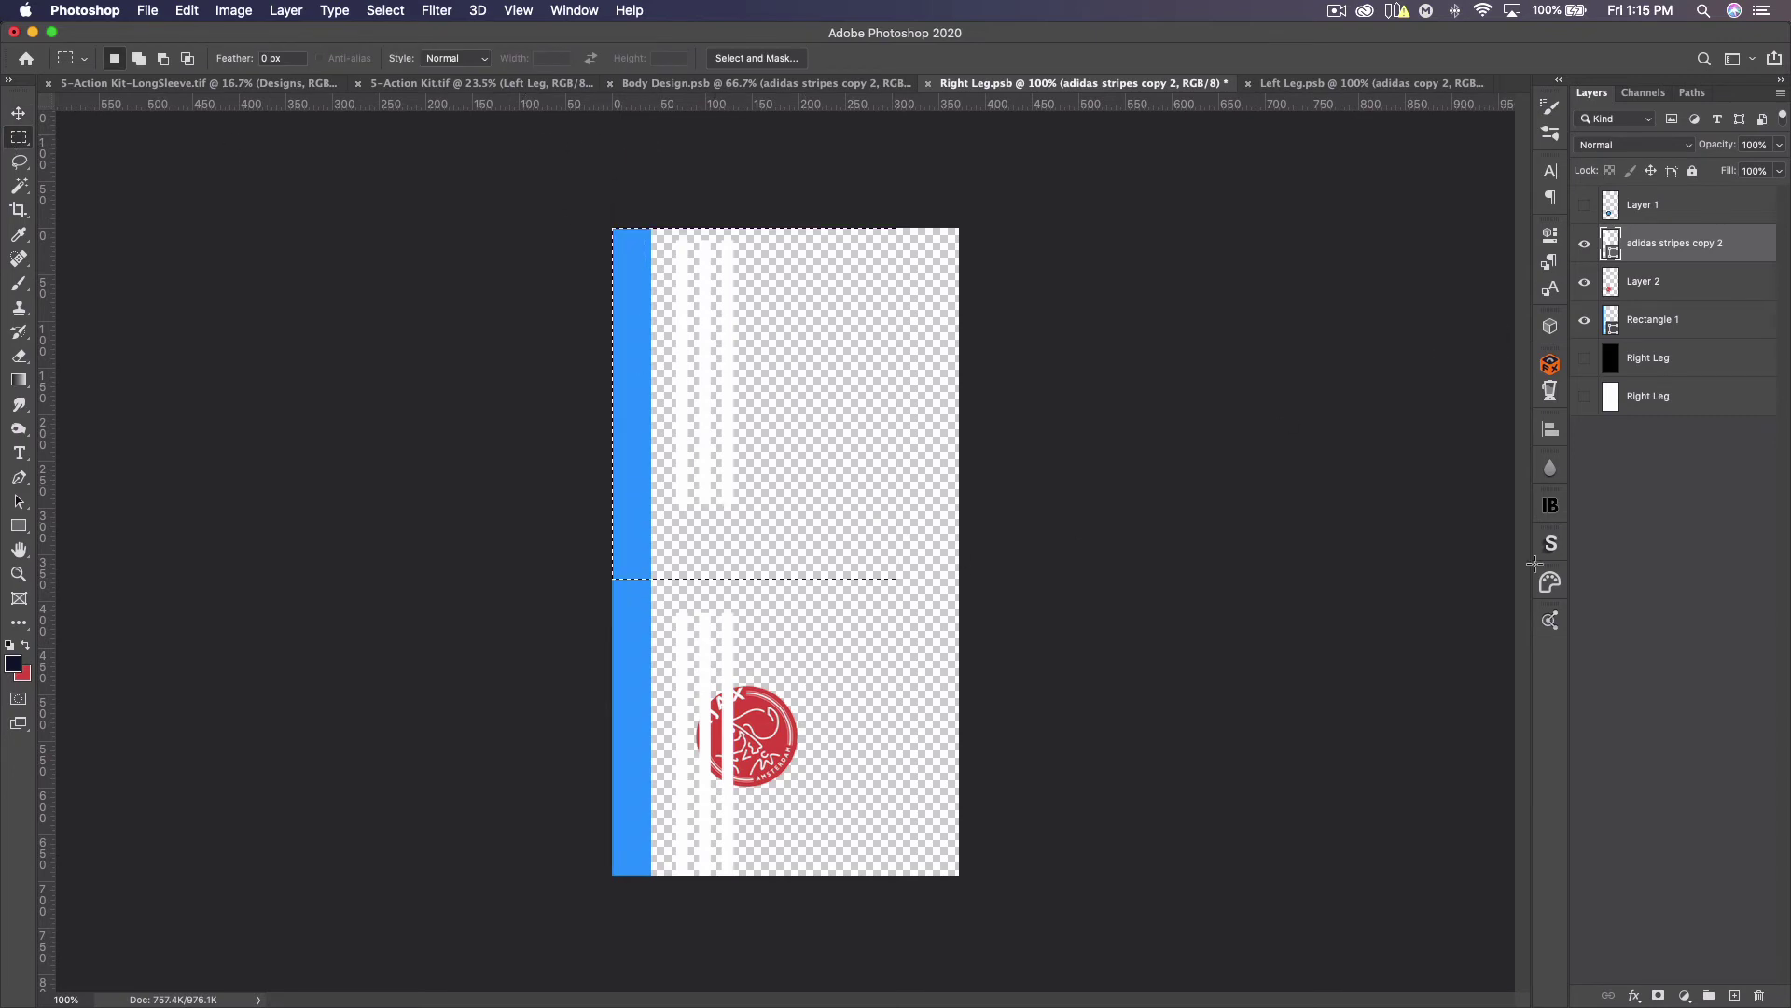
{"action": "left_click", "coordinate": [1657, 996]}
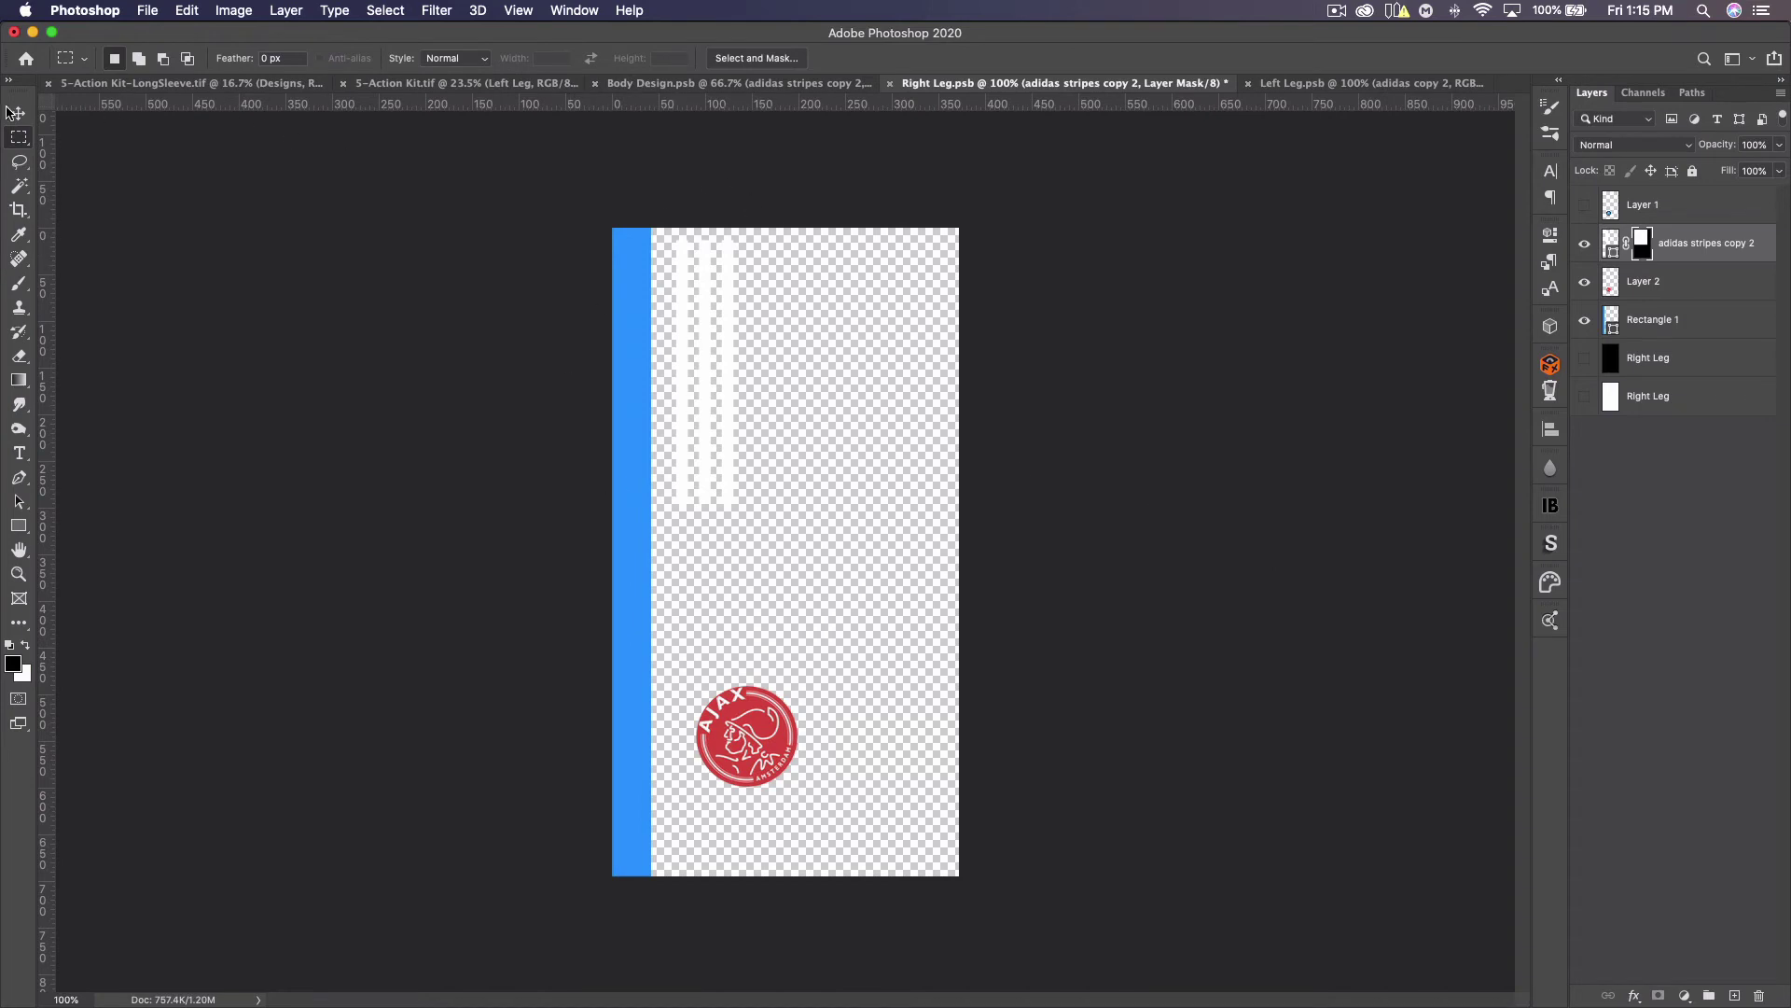
Rasterize the masked stripes layer and move the stripes back over the blue band, aligned with the panel's upper edge
{"action": "left_click", "coordinate": [17, 113]}
{"action": "right_click", "coordinate": [1603, 263]}
{"action": "left_click", "coordinate": [1557, 477]}
{"action": "left_click_drag", "start_coordinate": [724, 352], "coordinate": [631, 336]}
Stretch the stripes vertically without changing their width until they cover the full height of the right leg panel
{"action": "key", "text": "super+t"}
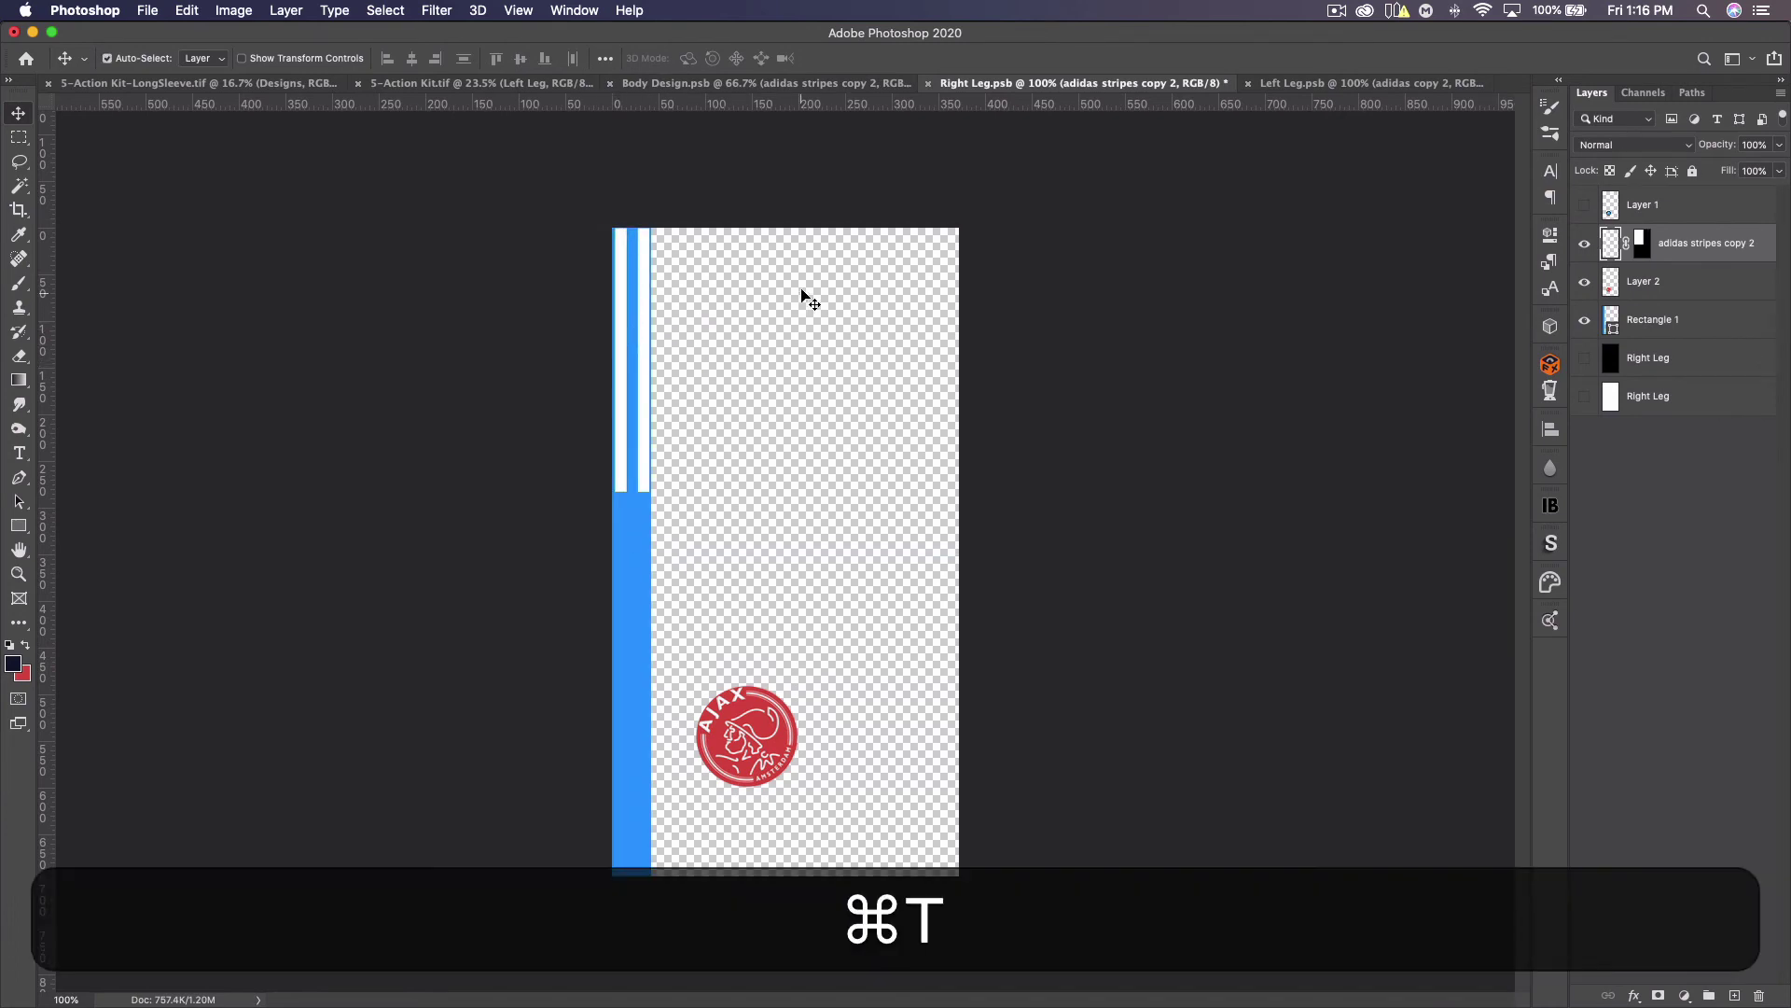
{"action": "left_click_drag", "start_coordinate": [620, 863], "coordinate": [623, 991]}
{"action": "key", "text": "super+minus"}
{"action": "key", "text": "super+minus"}
{"action": "key", "text": "super+minus"}
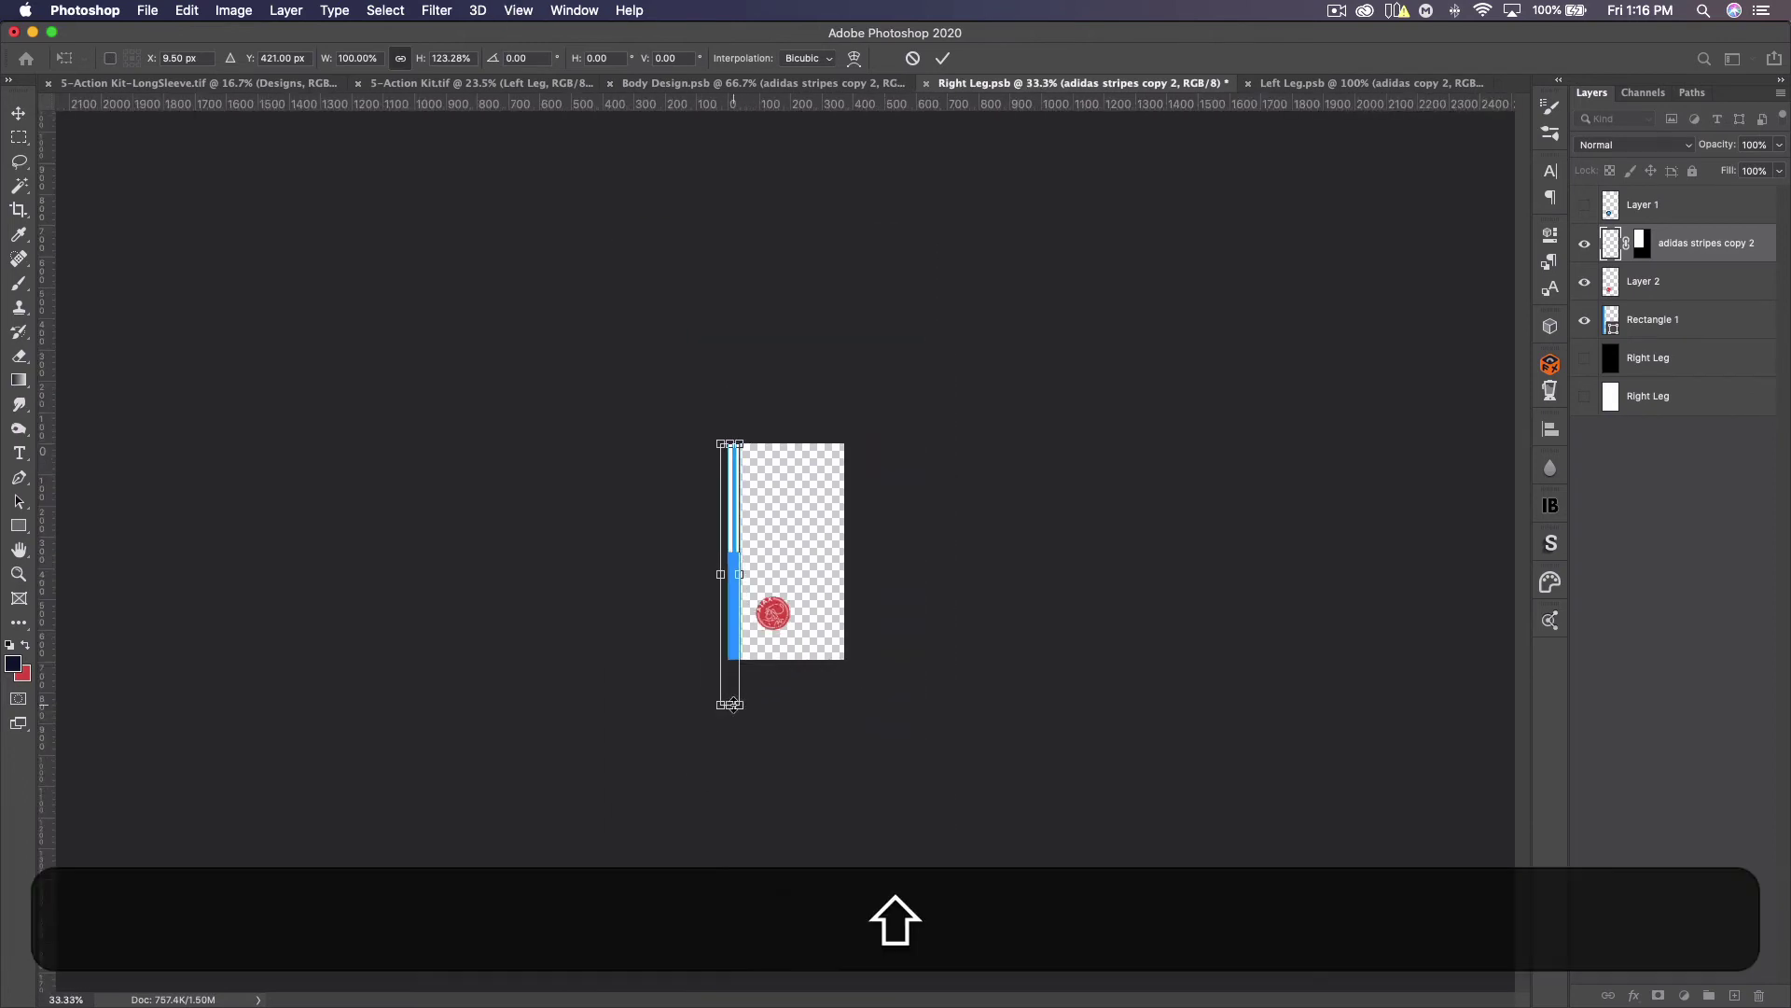
{"action": "key", "text": "shift+Return"}
{"action": "key", "text": "super+Return"}
{"action": "key", "text": "super+0"}
{"action": "key", "text": "super+minus"}
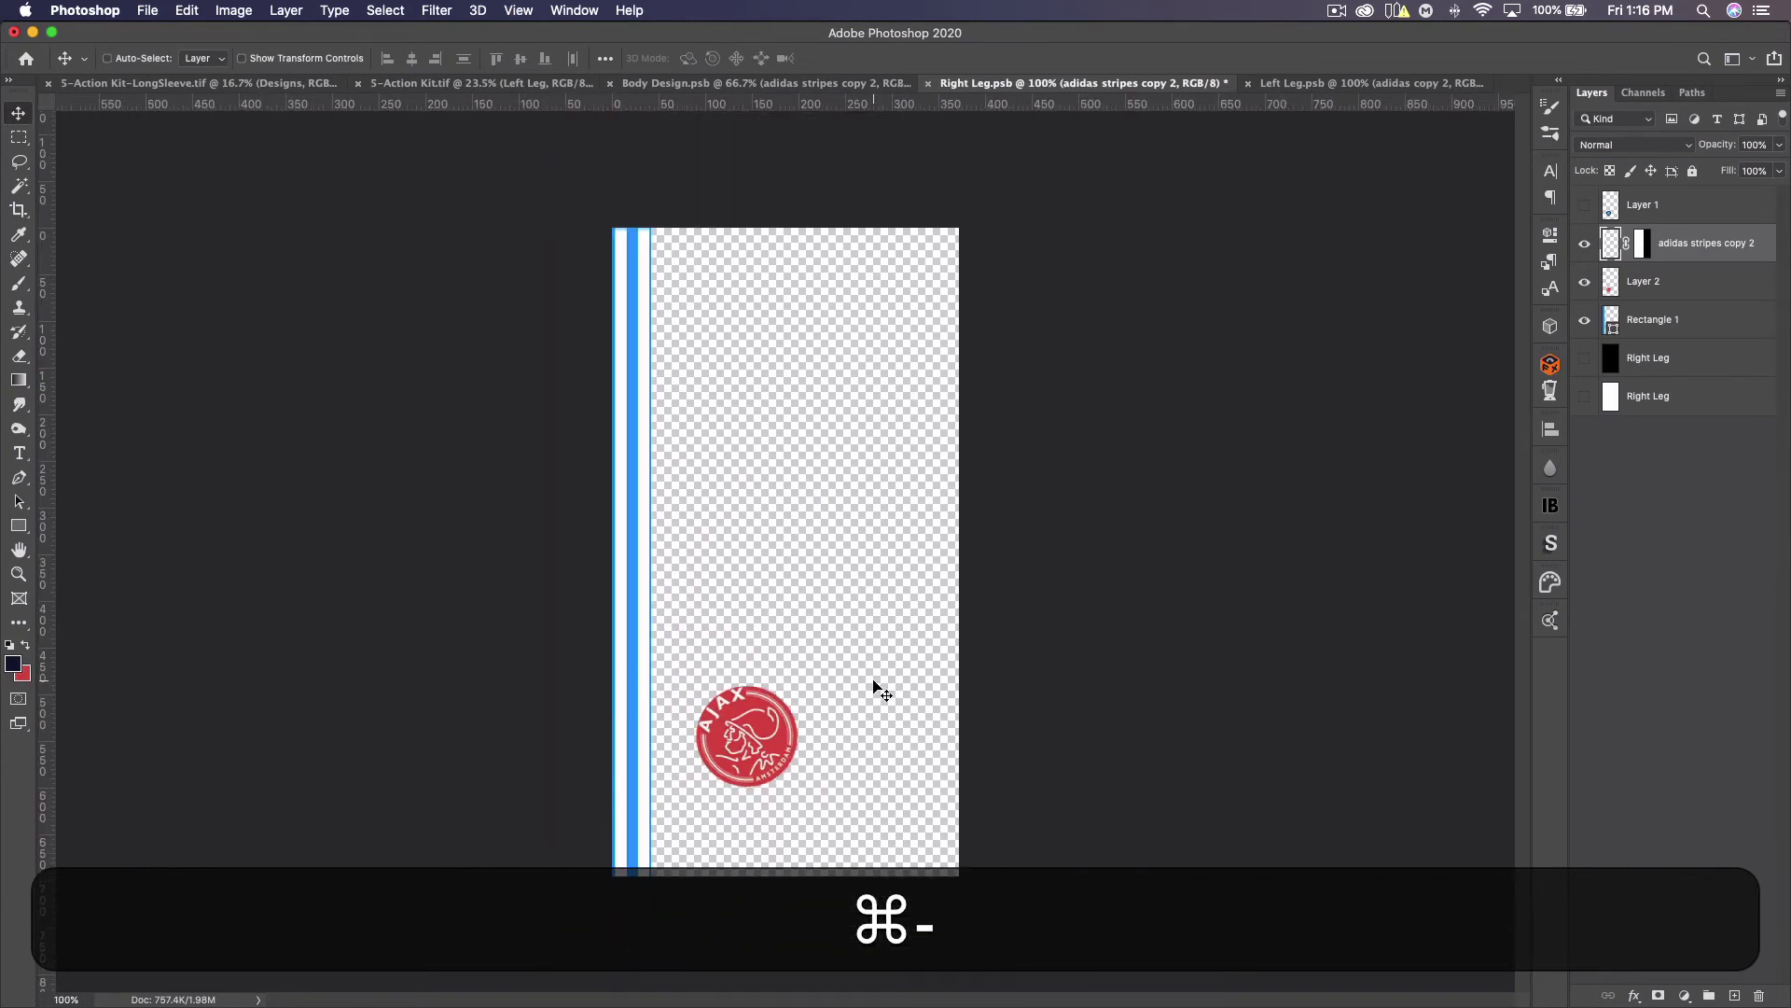
Hide the blue side band, add a color overlay in the crest's red to the right leg's stripes, and save the file
{"action": "left_click", "coordinate": [1583, 320]}
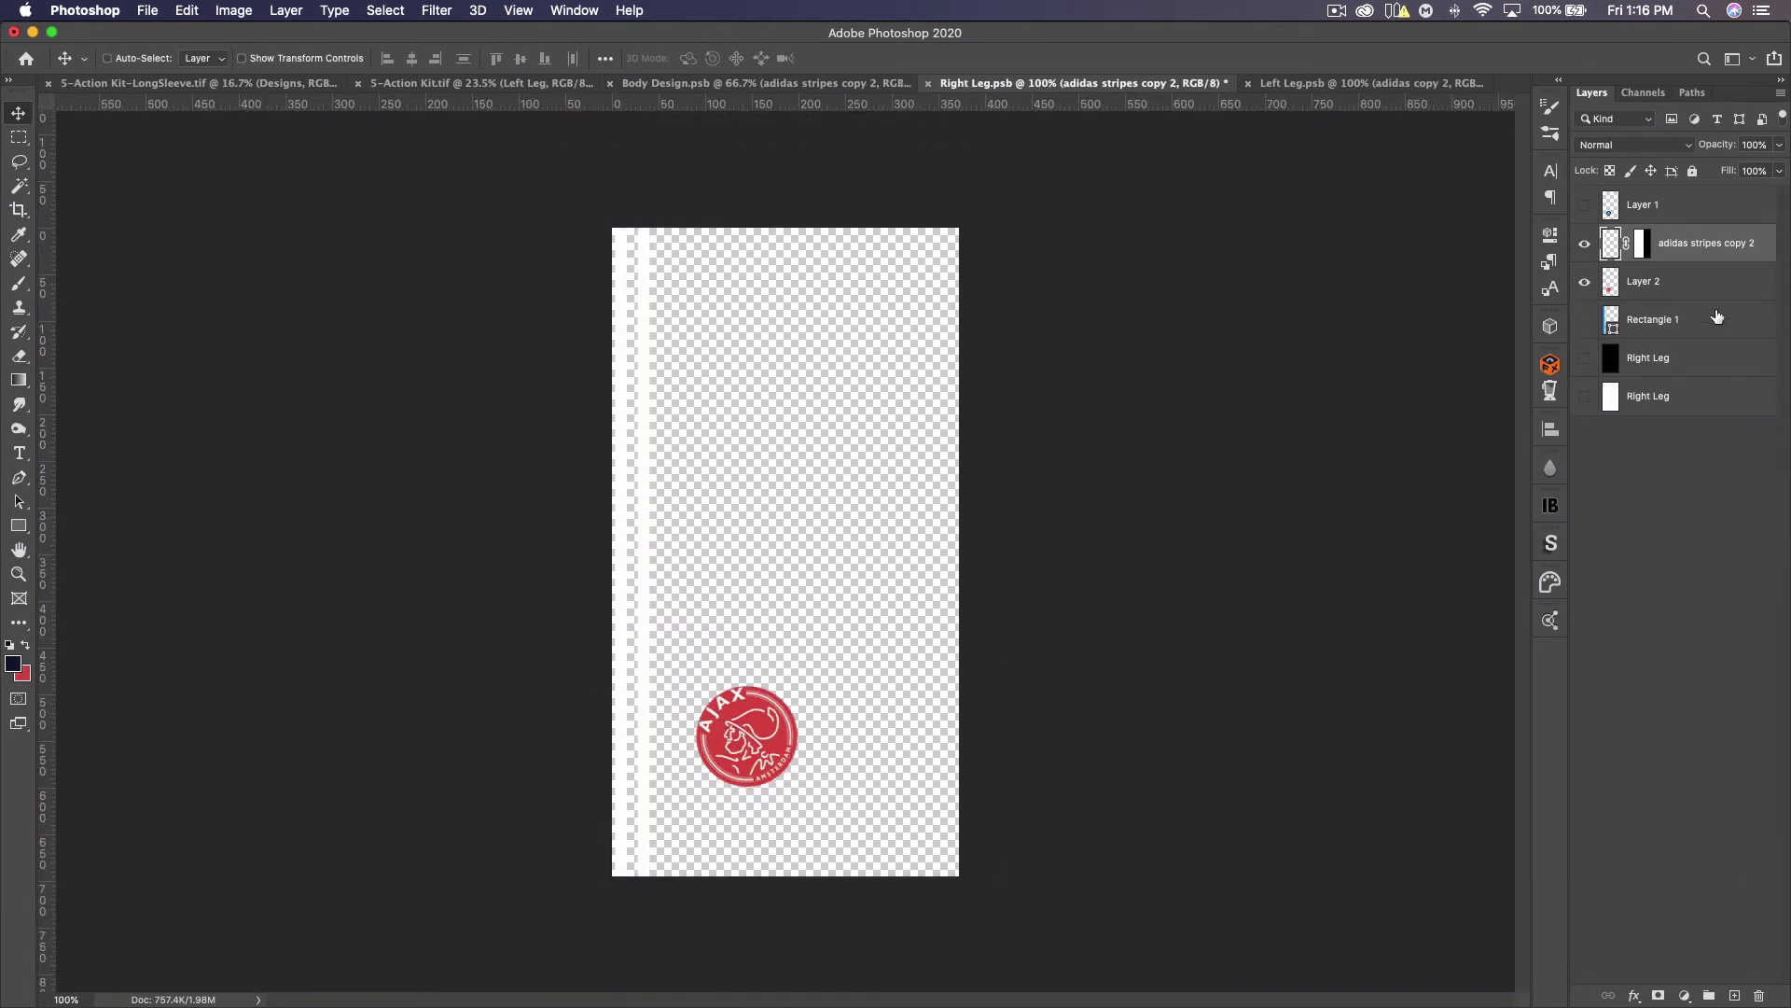
{"action": "double_click", "coordinate": [1768, 261]}
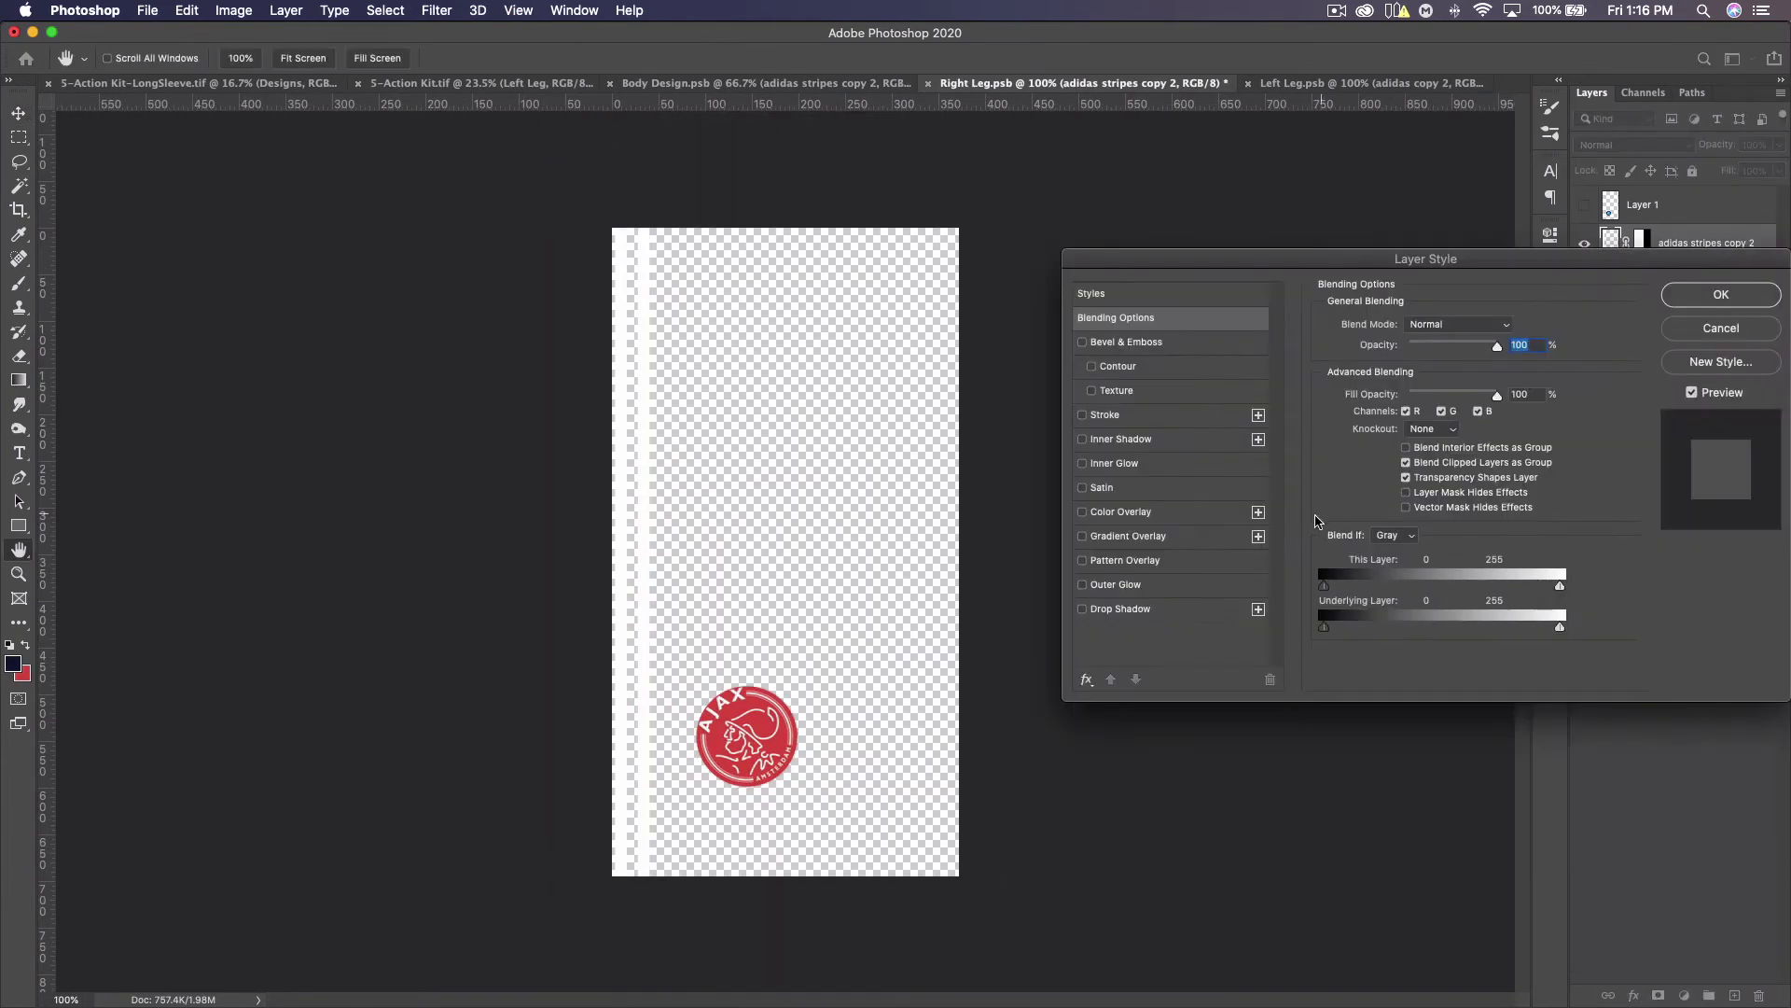
{"action": "left_click", "coordinate": [1127, 514]}
{"action": "left_click", "coordinate": [1506, 329]}
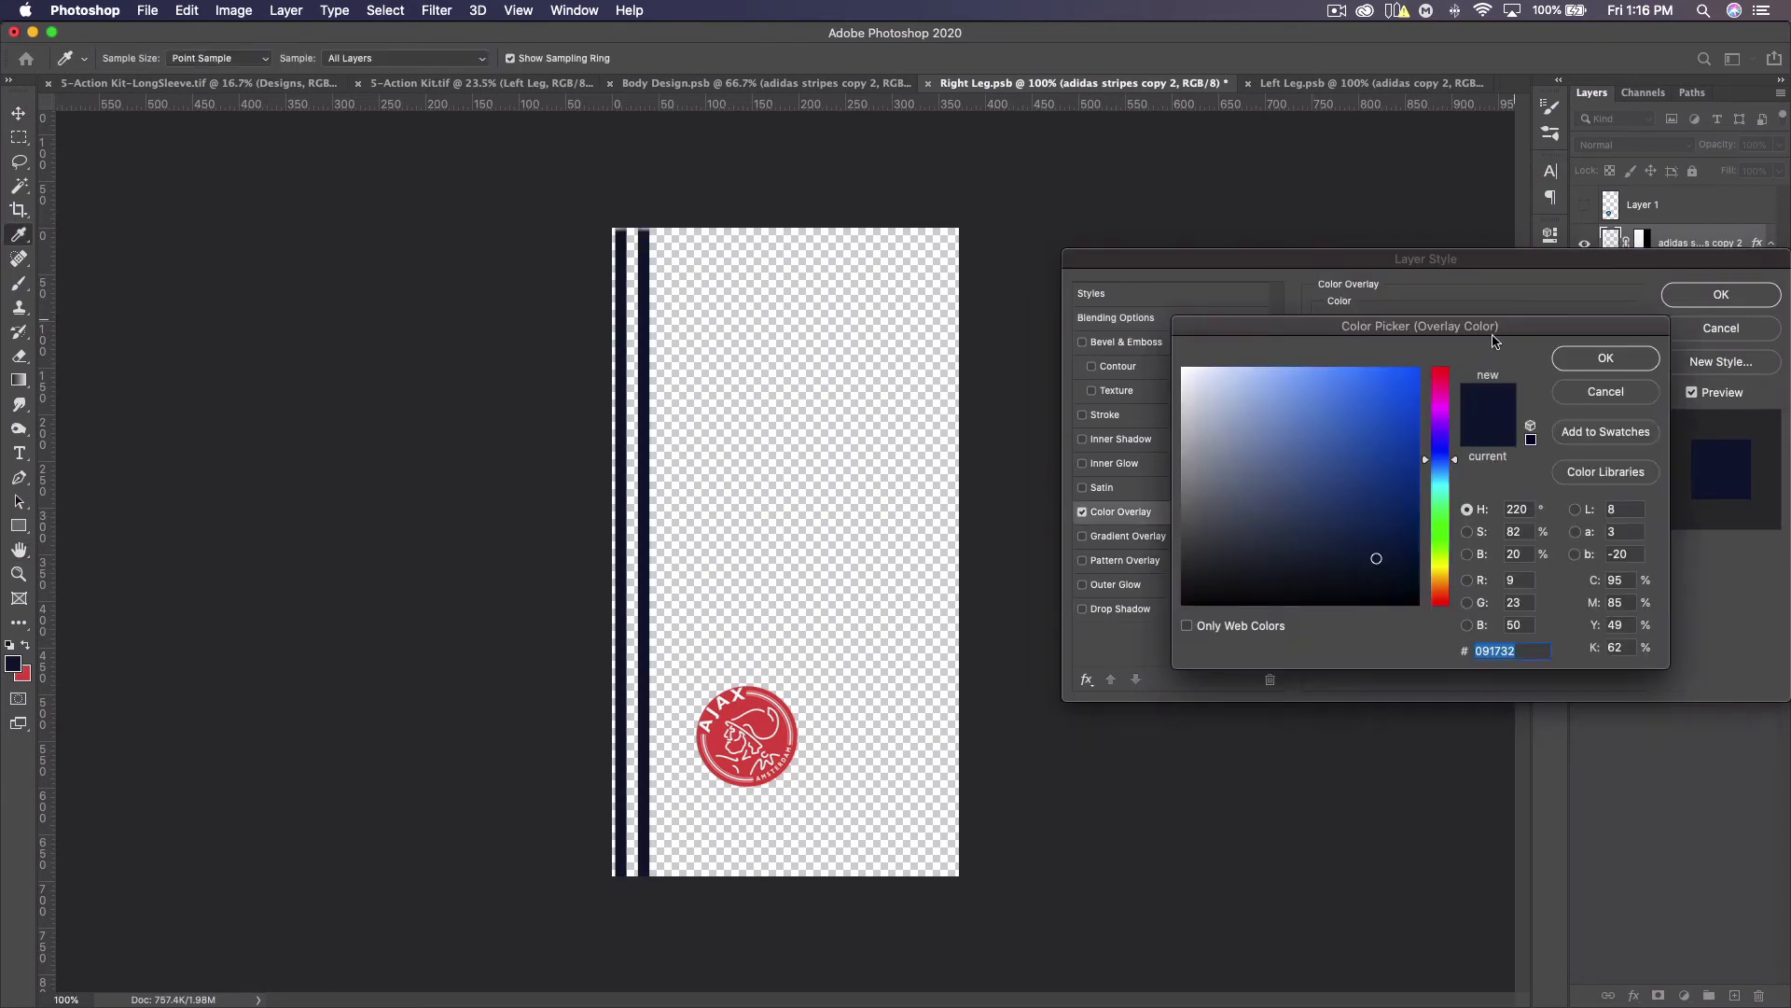
{"action": "left_click", "coordinate": [764, 714]}
{"action": "left_click", "coordinate": [1602, 364]}
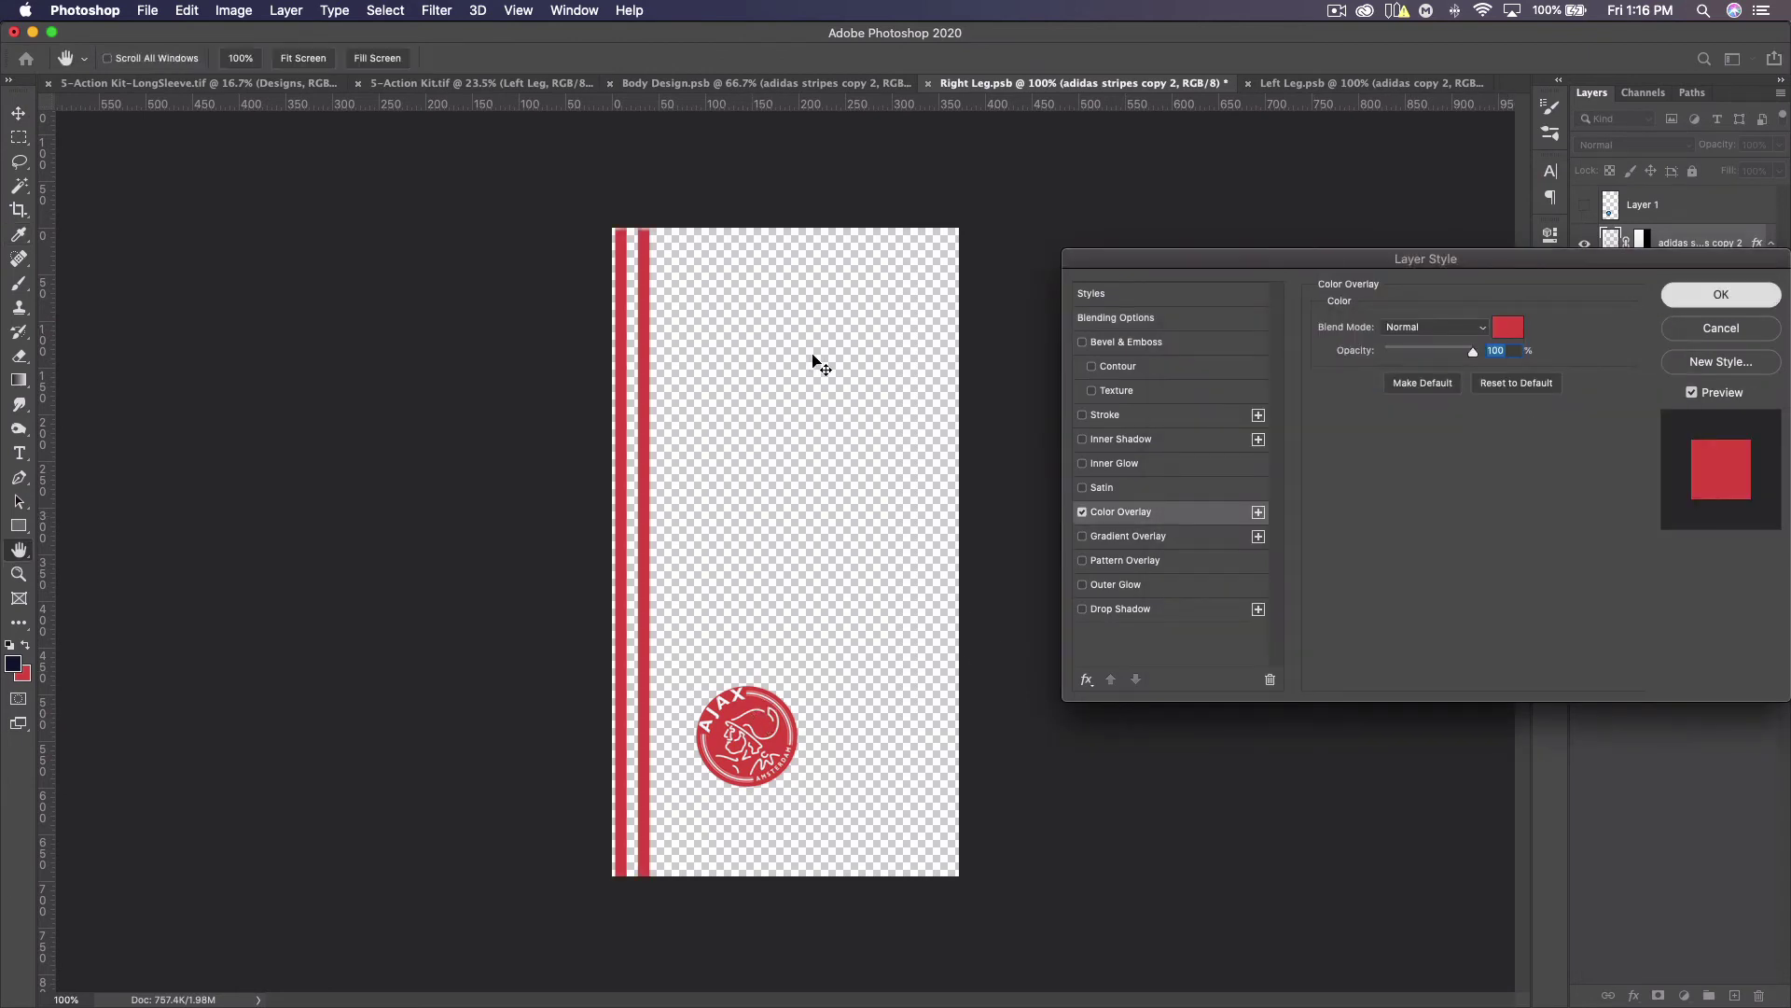
{"action": "key", "text": "Return"}
{"action": "key", "text": "super"}
{"action": "key", "text": "super+s"}
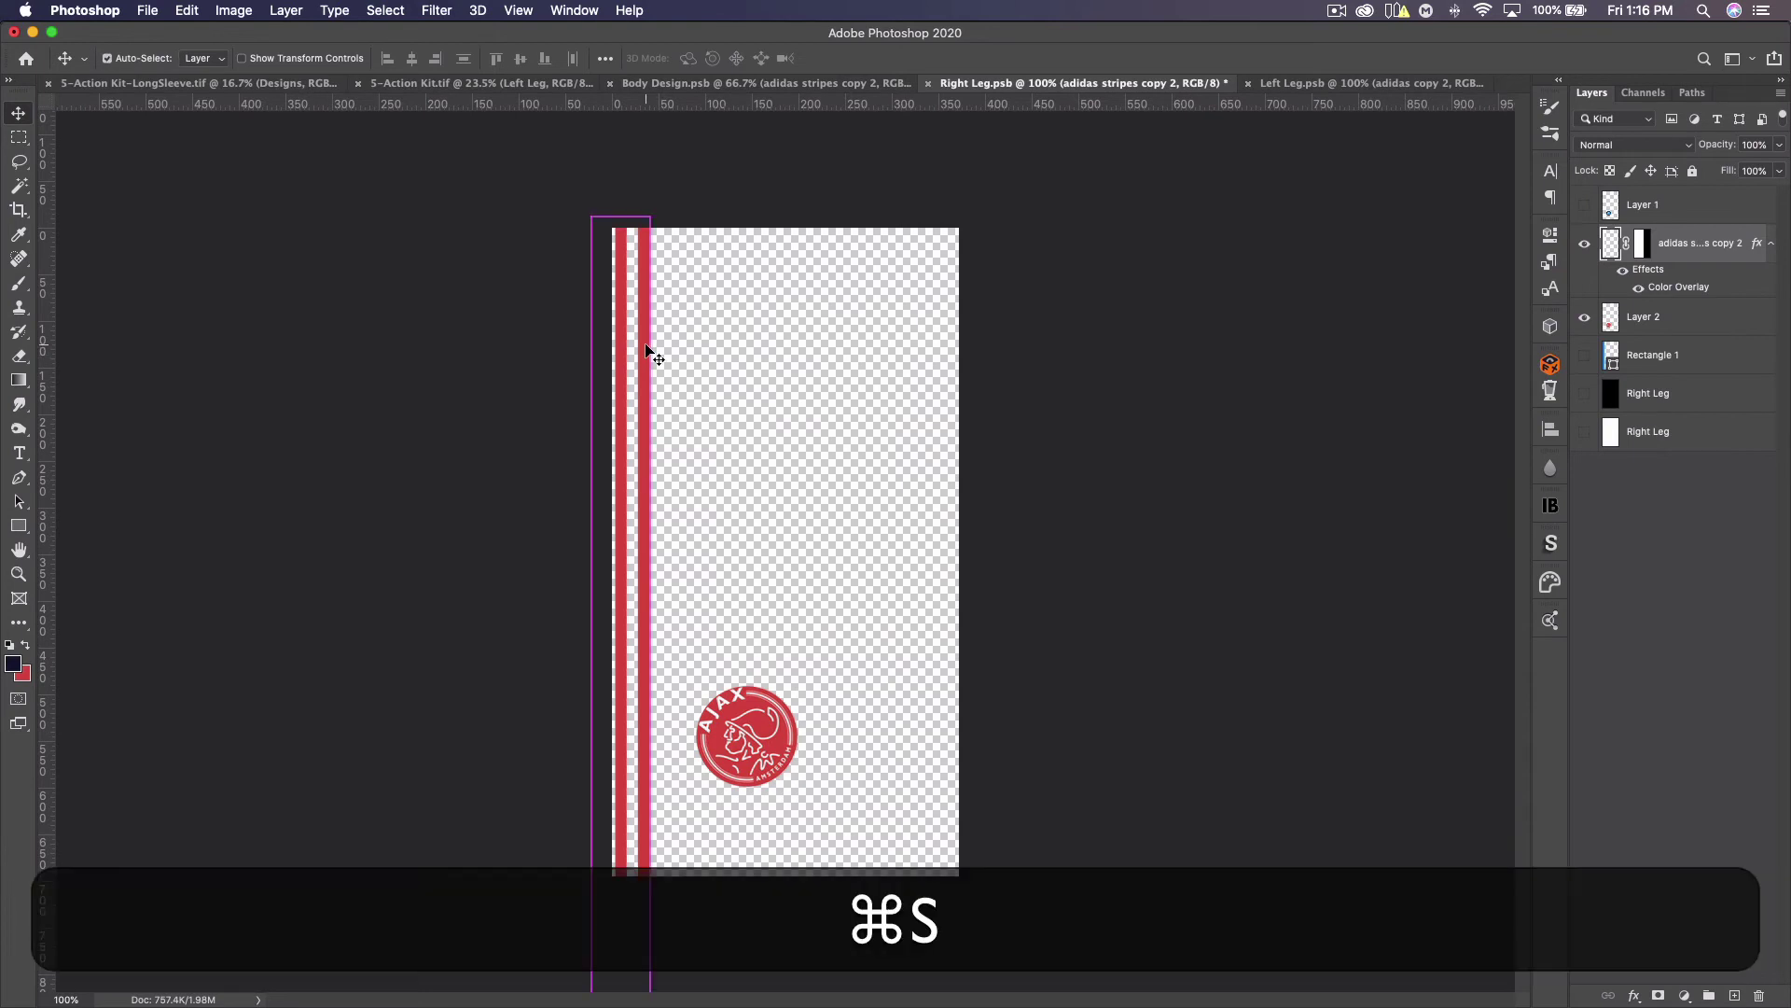
Position the red stripes over the left leg's blue side band, hide the band, and save the Left Leg file
{"action": "left_click", "coordinate": [448, 83]}
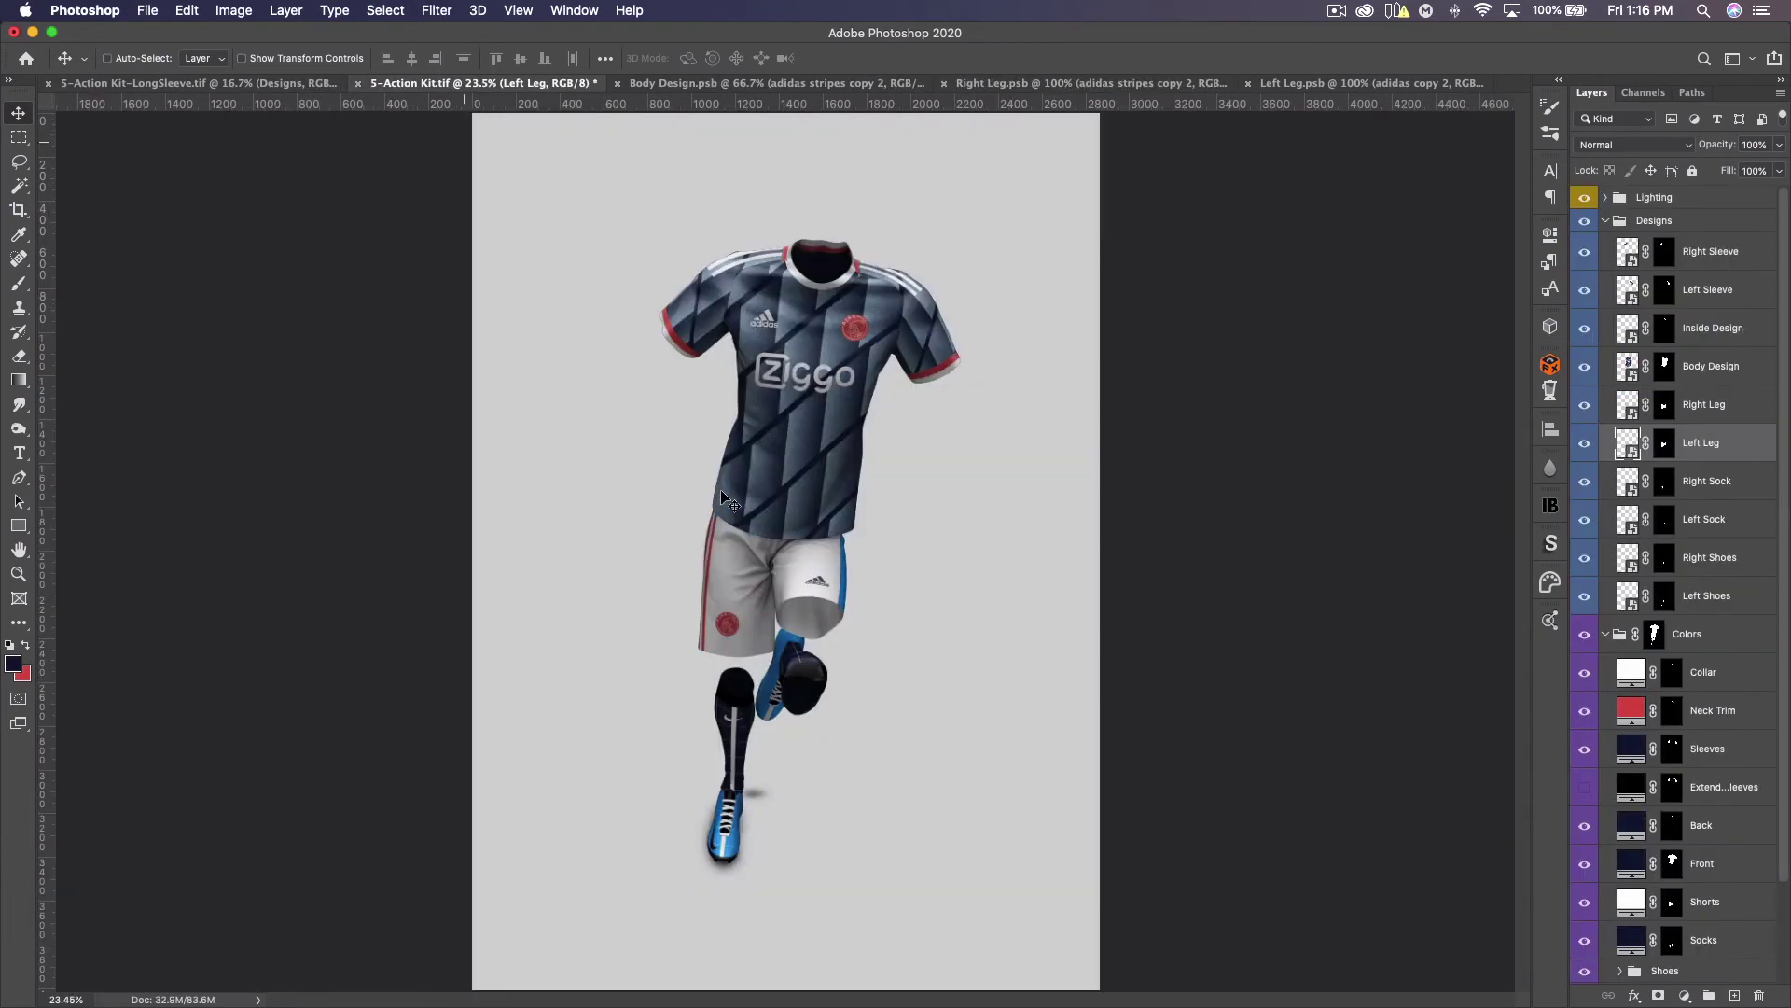
{"action": "left_click", "coordinate": [984, 84]}
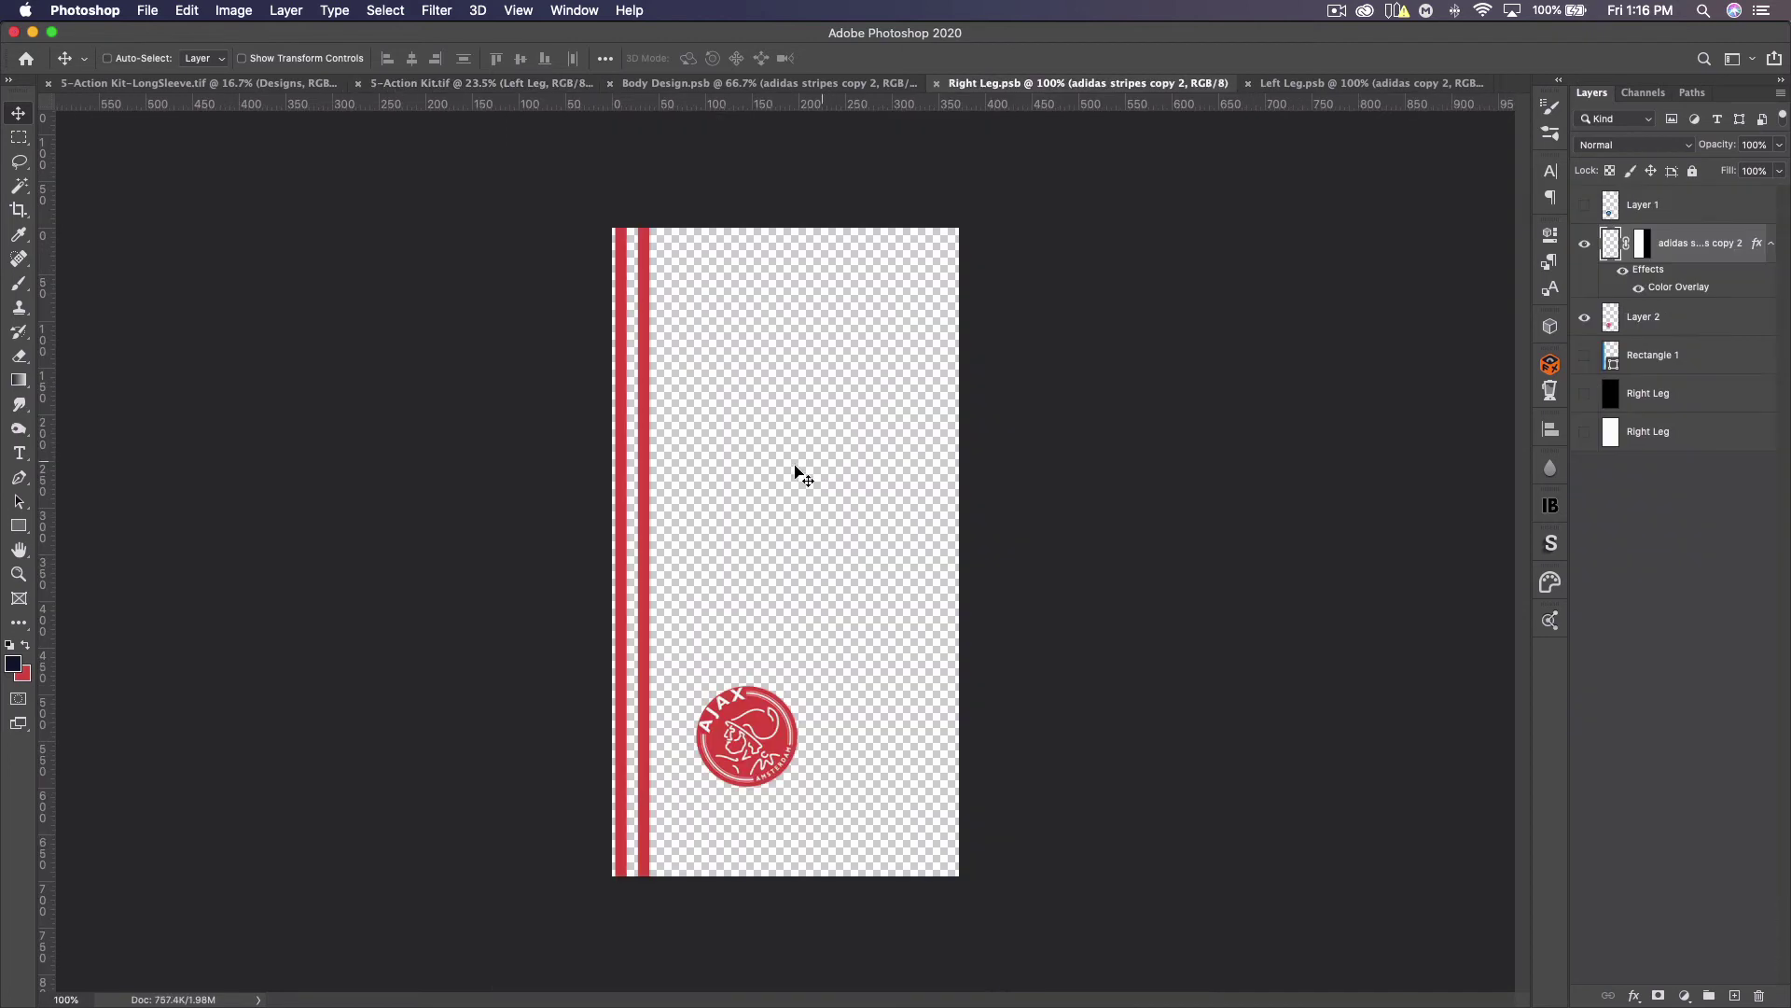
{"action": "left_click", "coordinate": [1302, 83]}
{"action": "left_click_drag", "start_coordinate": [941, 550], "coordinate": [982, 763]}
{"action": "left_click_drag", "start_coordinate": [991, 464], "coordinate": [933, 568]}
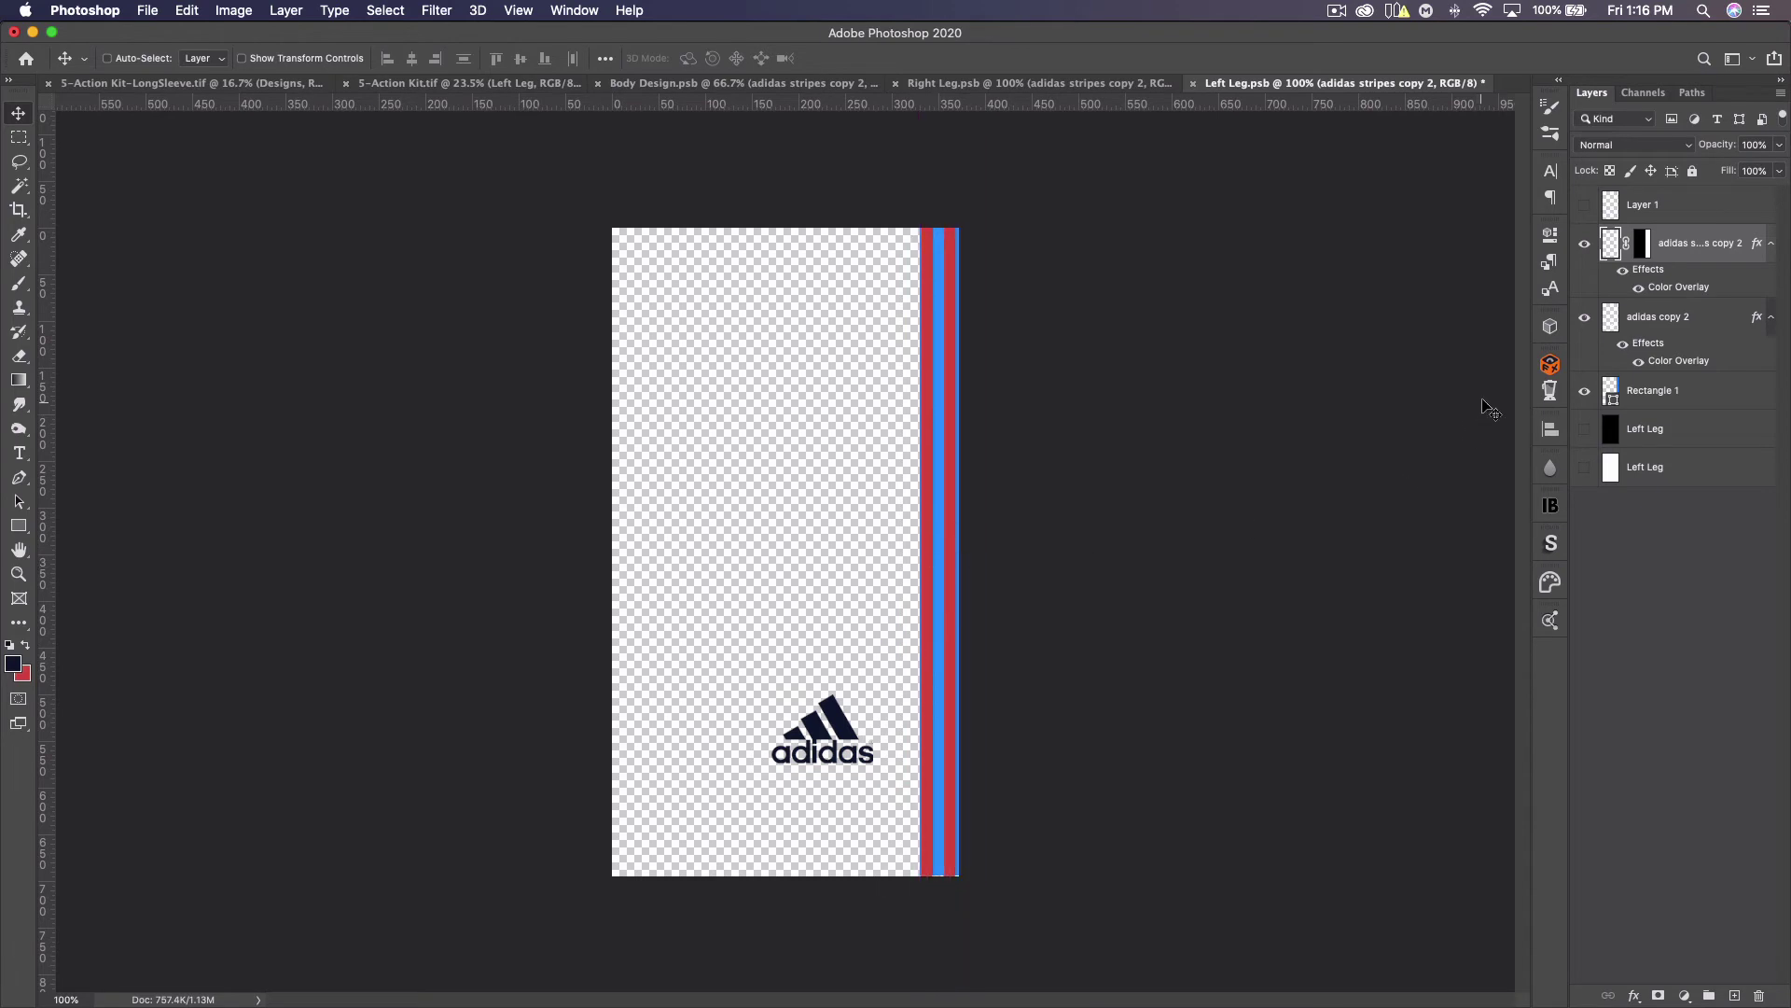
{"action": "left_click", "coordinate": [1584, 390]}
{"action": "key", "text": "super+s"}
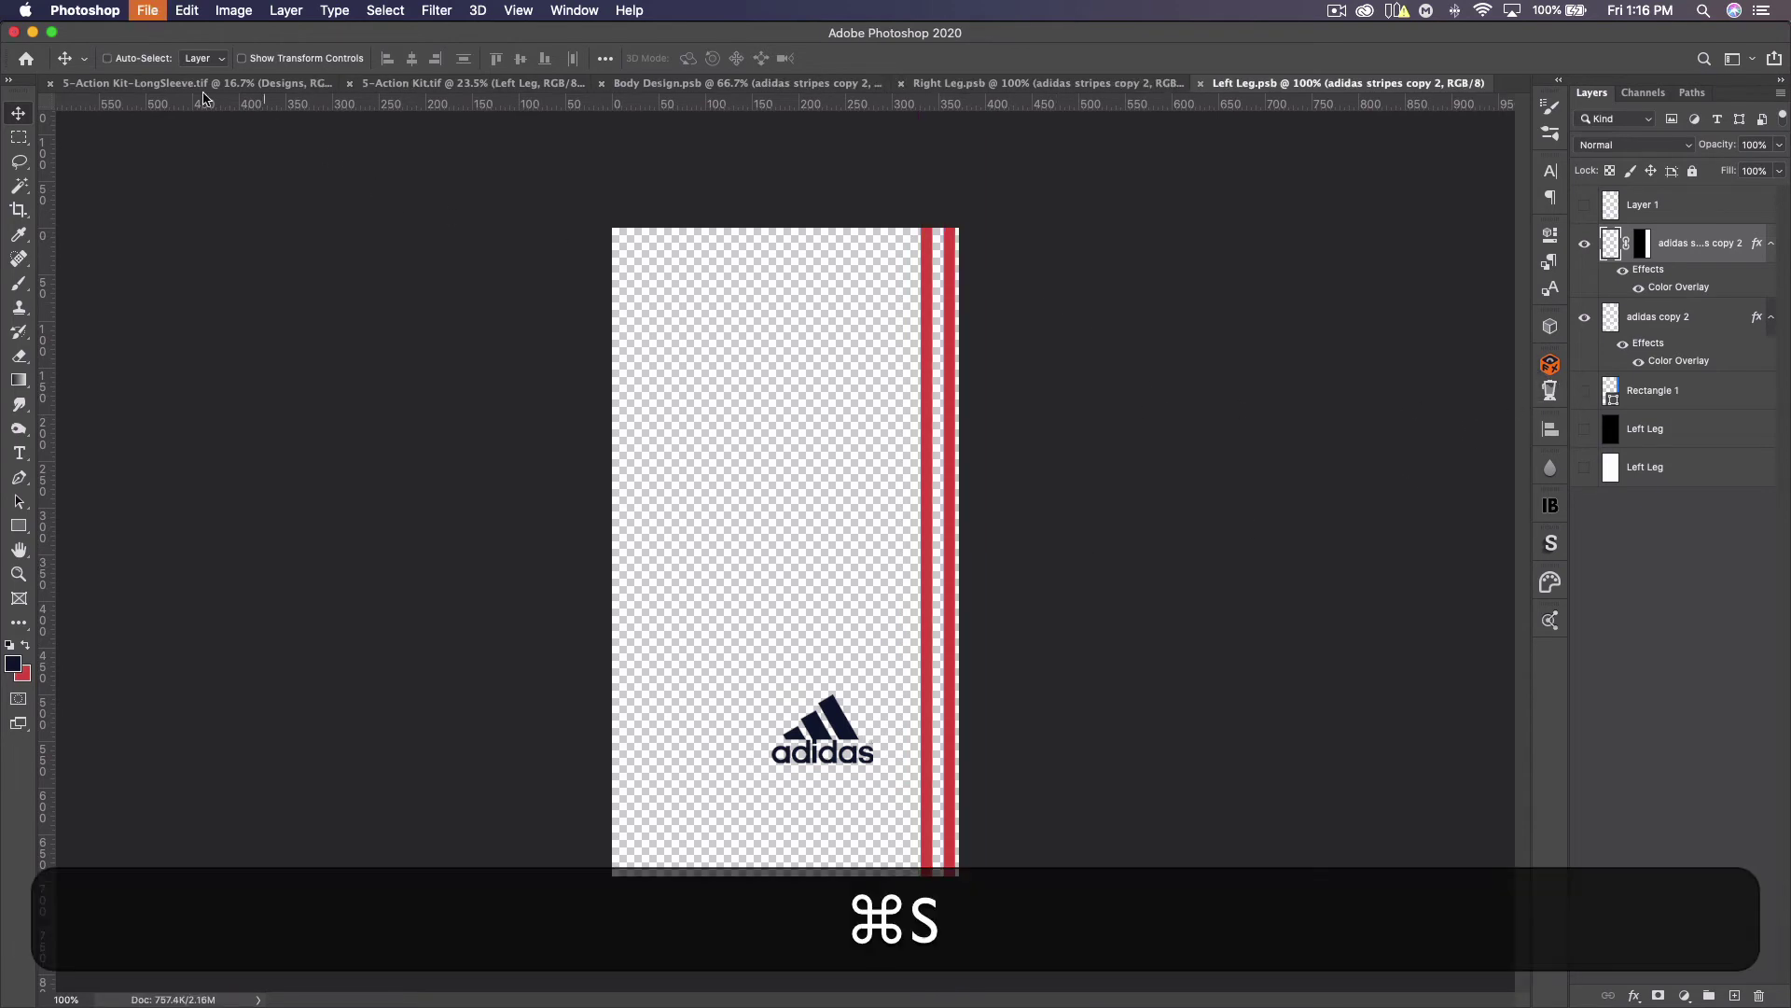
Return to the 5-Action Kit mock-up and close the Left Leg and Right Leg files
{"action": "left_click", "coordinate": [152, 86]}
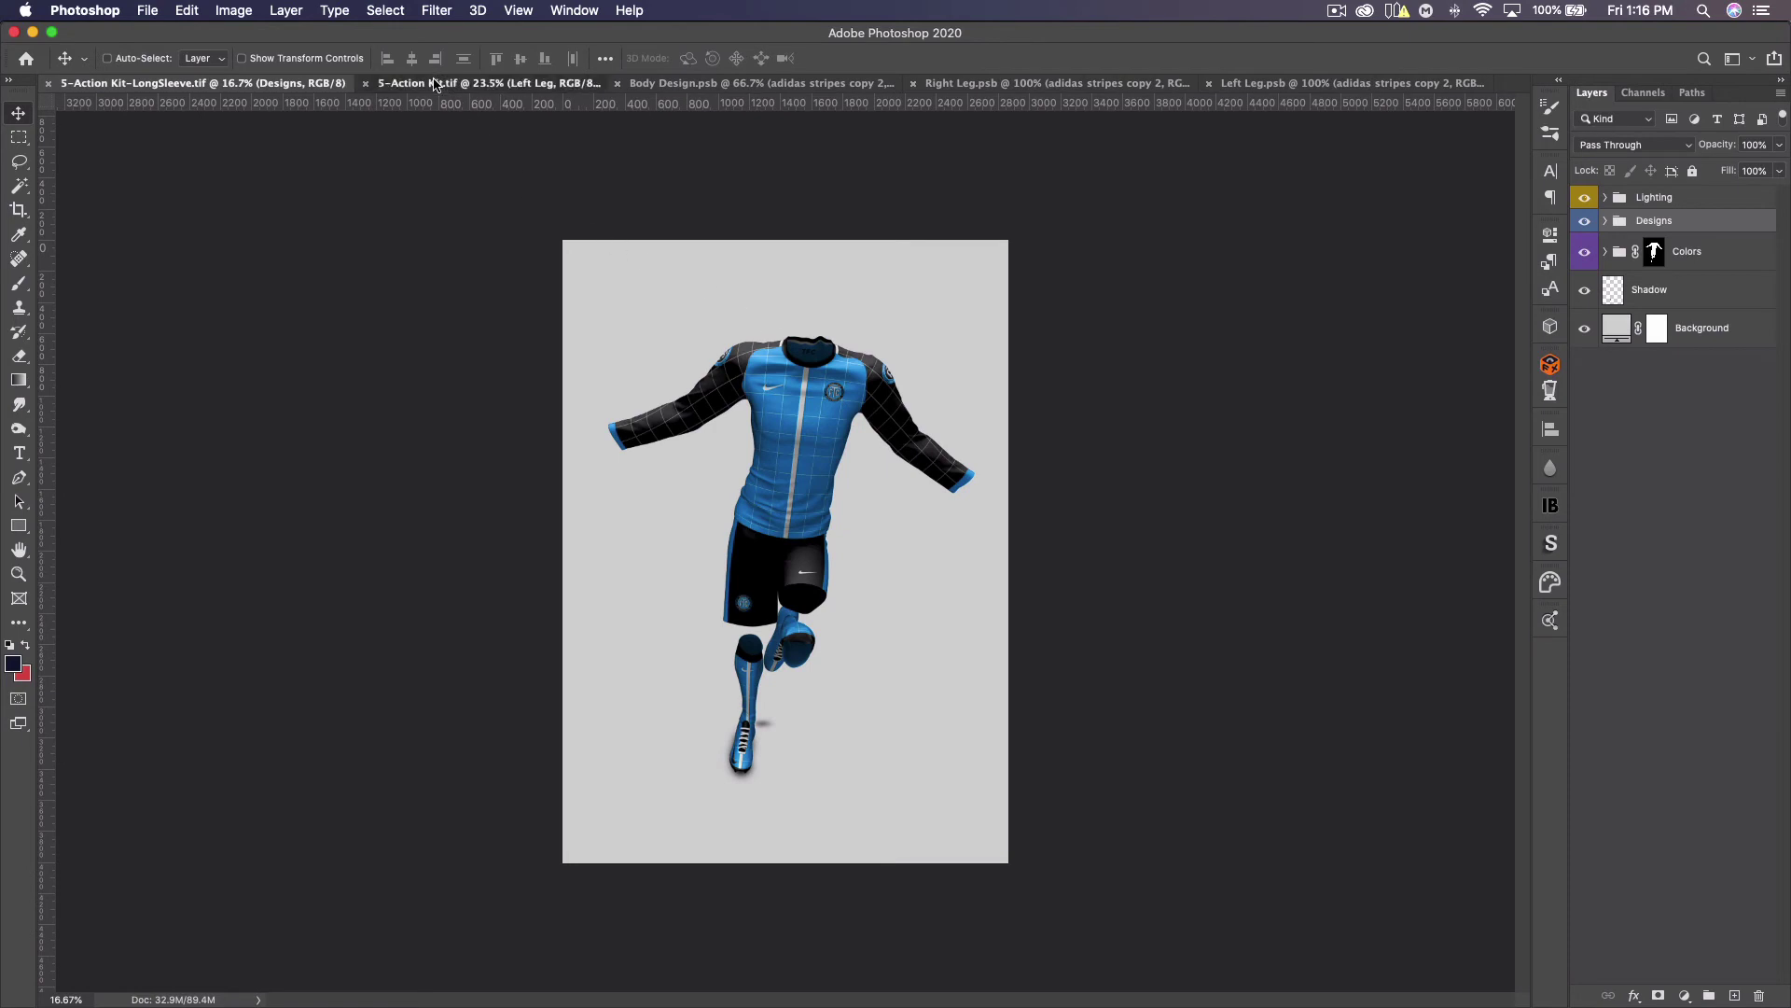
{"action": "key", "text": "ctrl+Tab"}
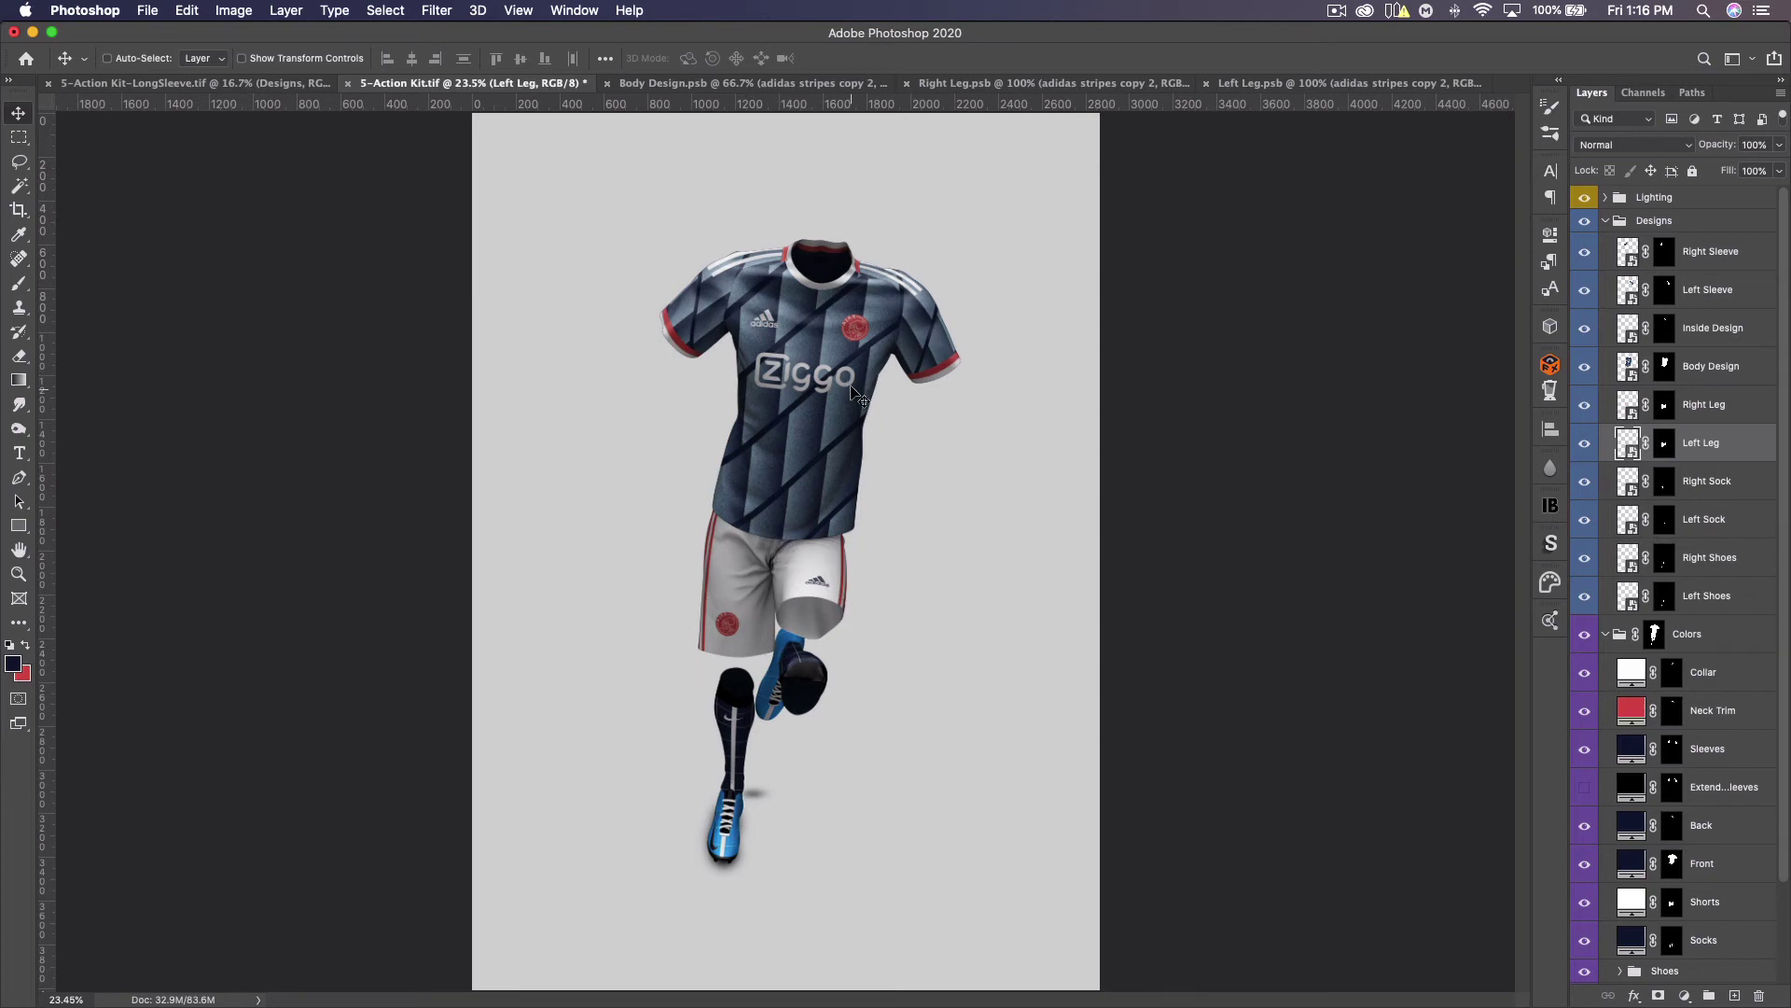
{"action": "left_click", "coordinate": [1206, 83]}
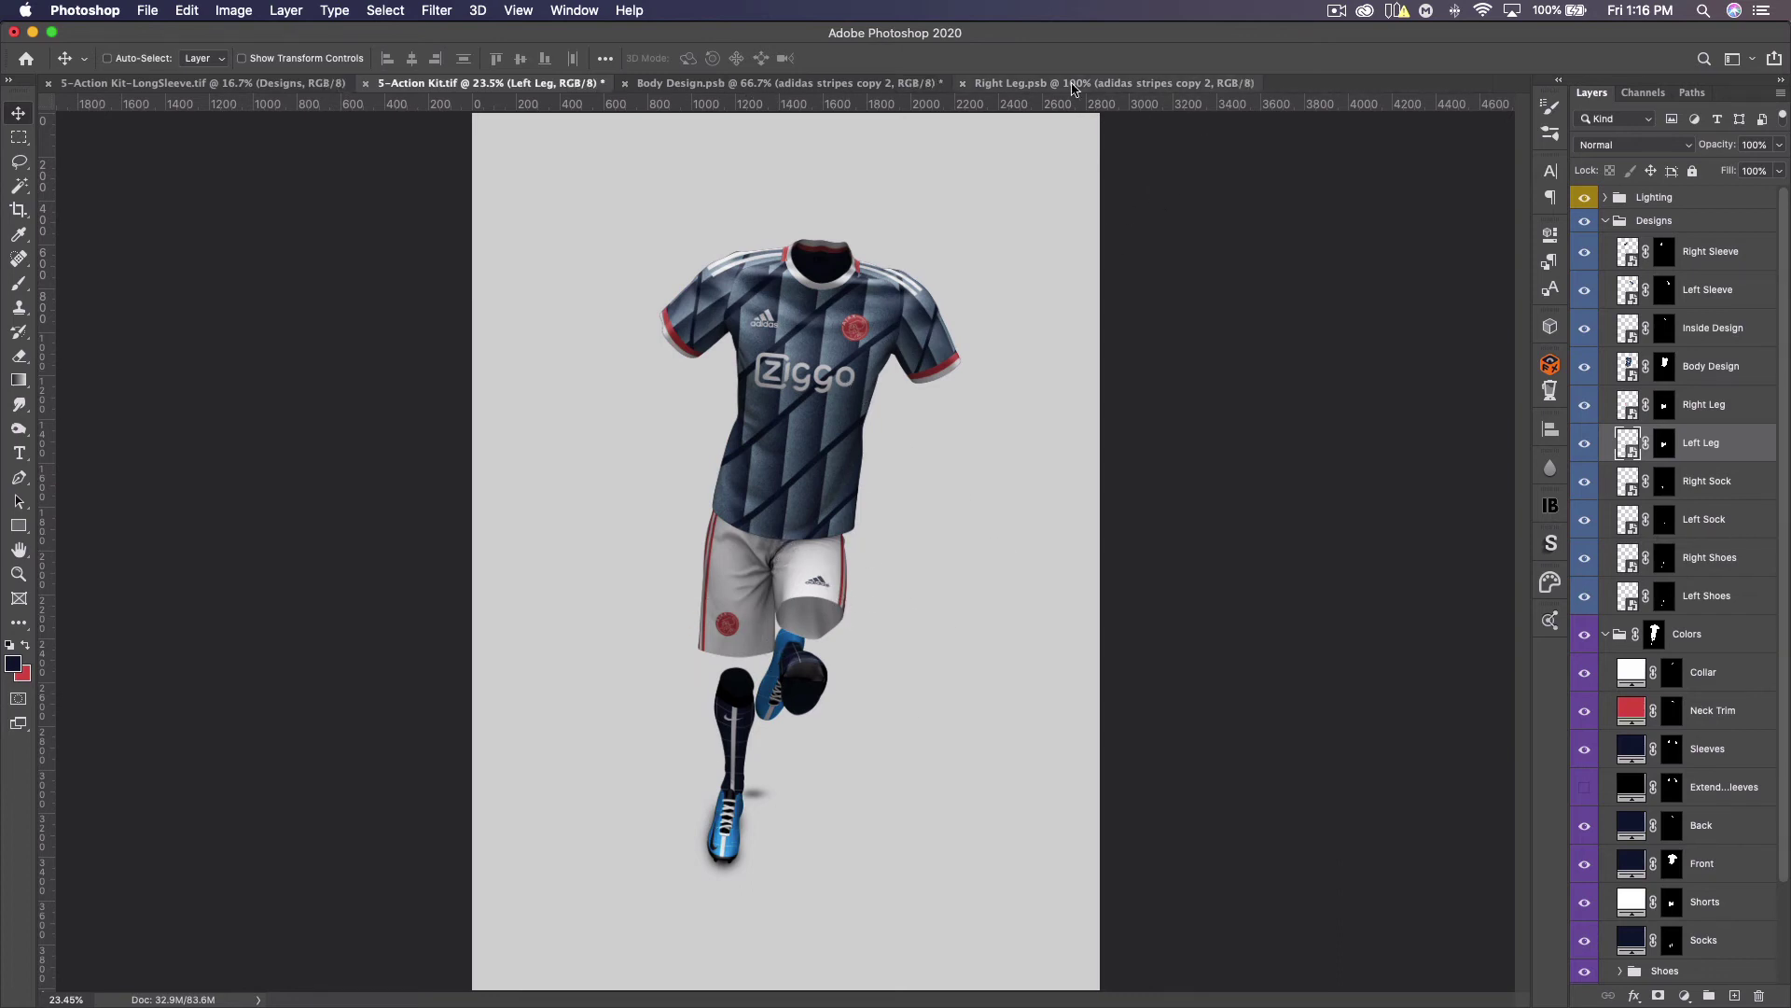
{"action": "left_click", "coordinate": [964, 84]}
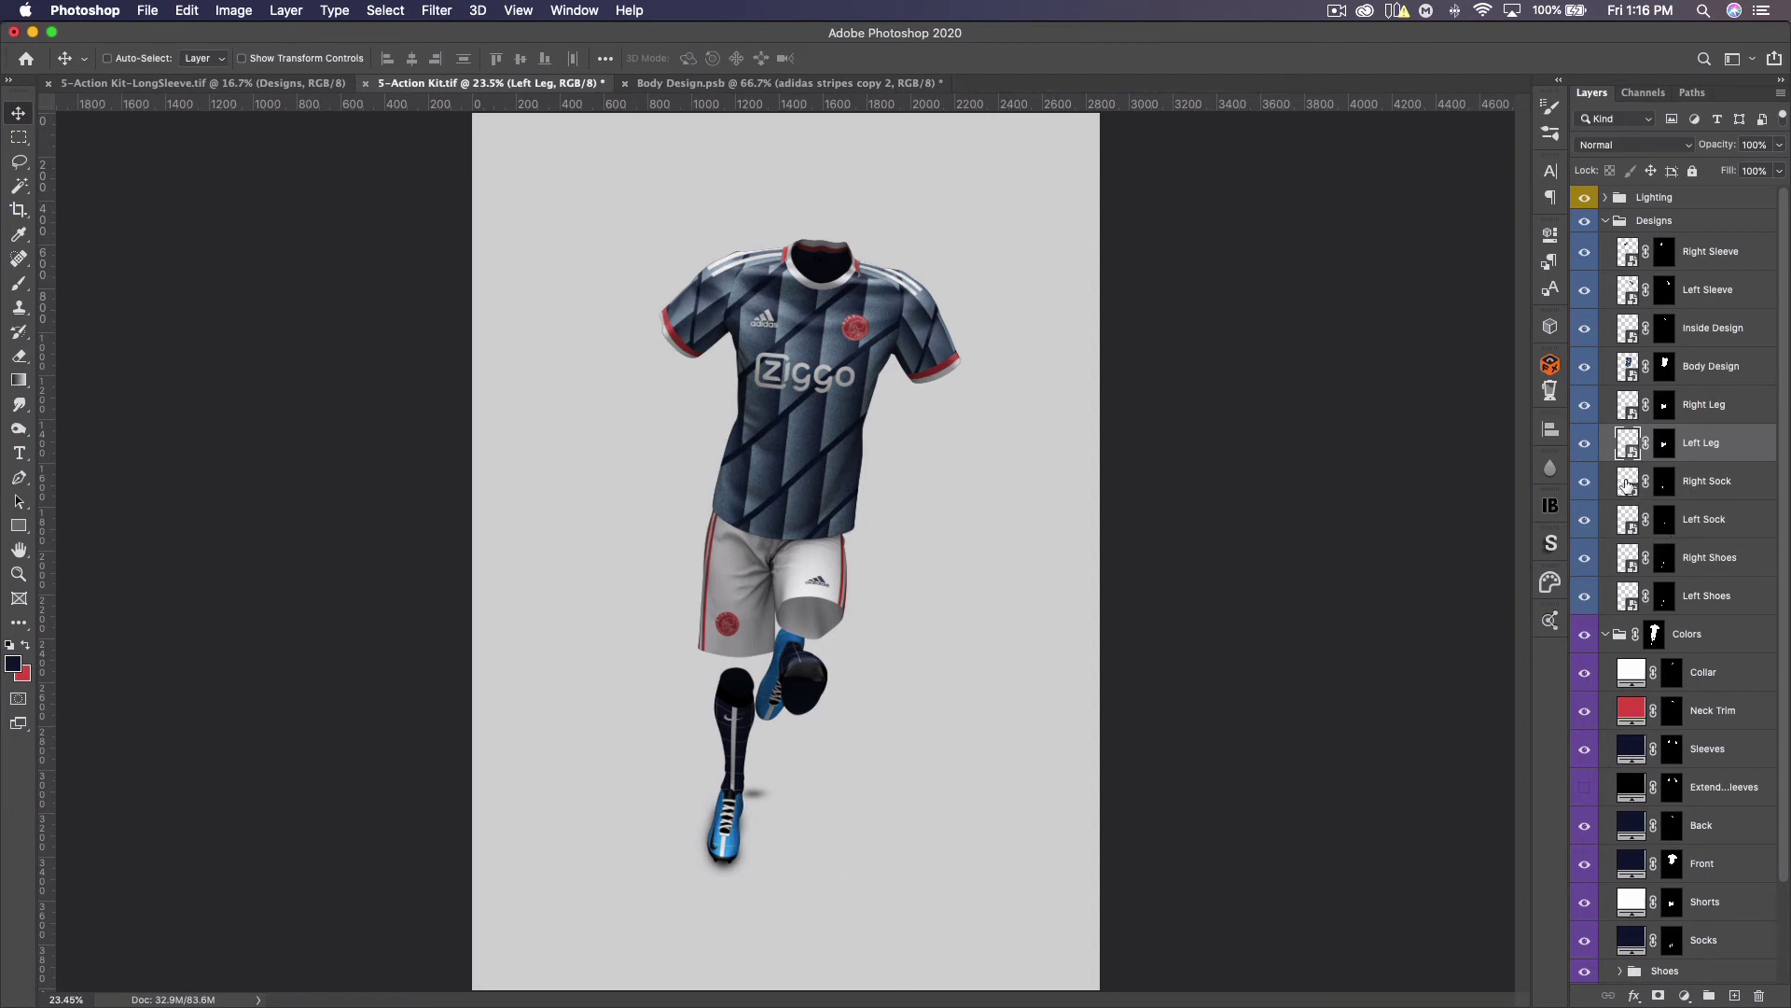
Open the Right Sock and Left Sock smart objects from the kit mock-up for editing
{"action": "double_click", "coordinate": [1628, 481]}
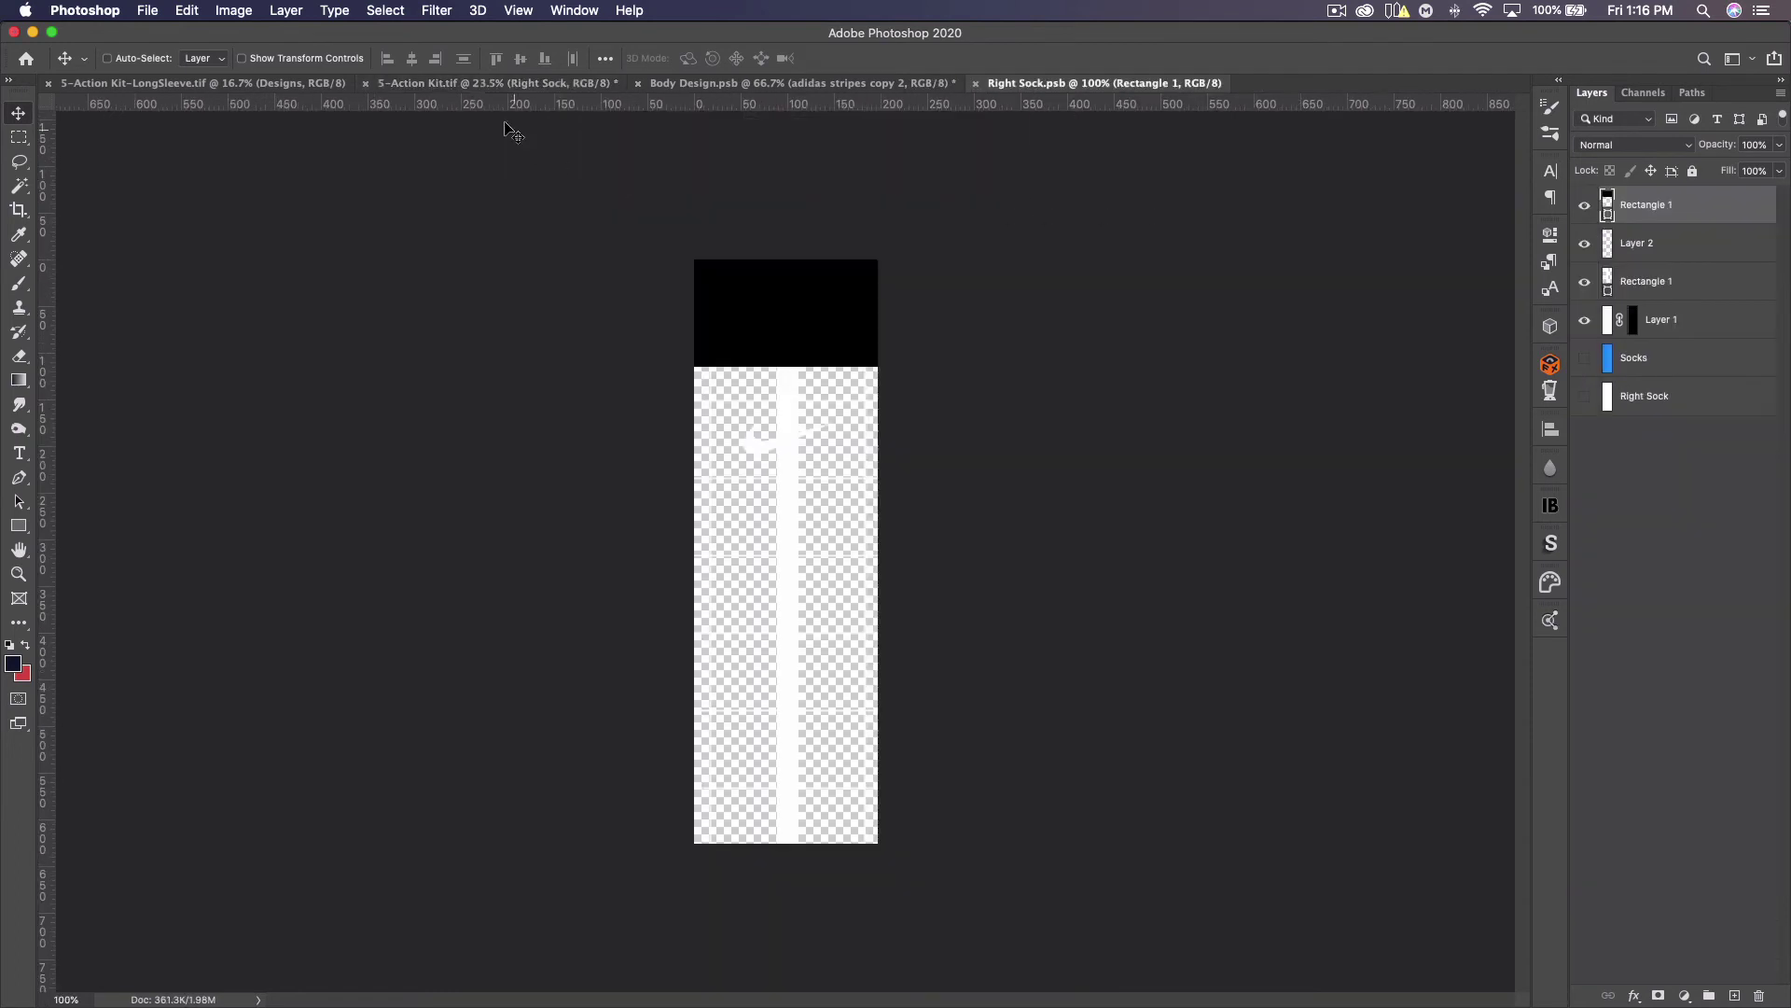
{"action": "key", "text": "ctrl+Tab"}
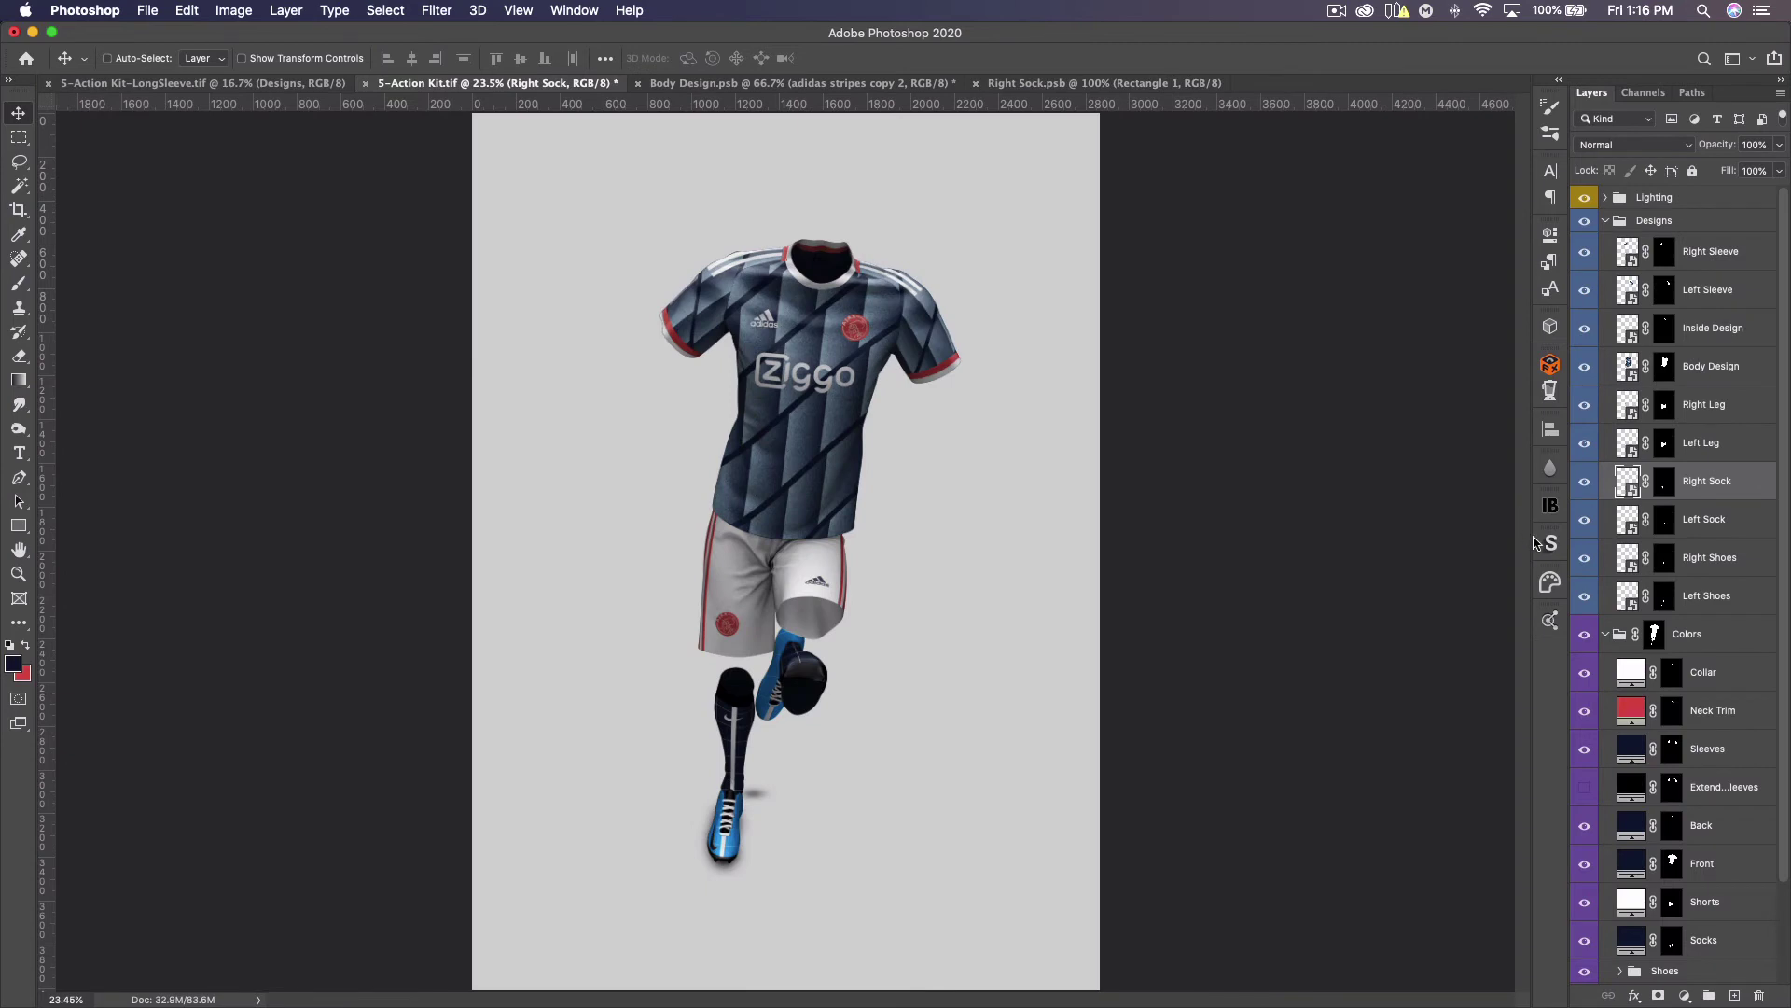
{"action": "double_click", "coordinate": [1625, 528]}
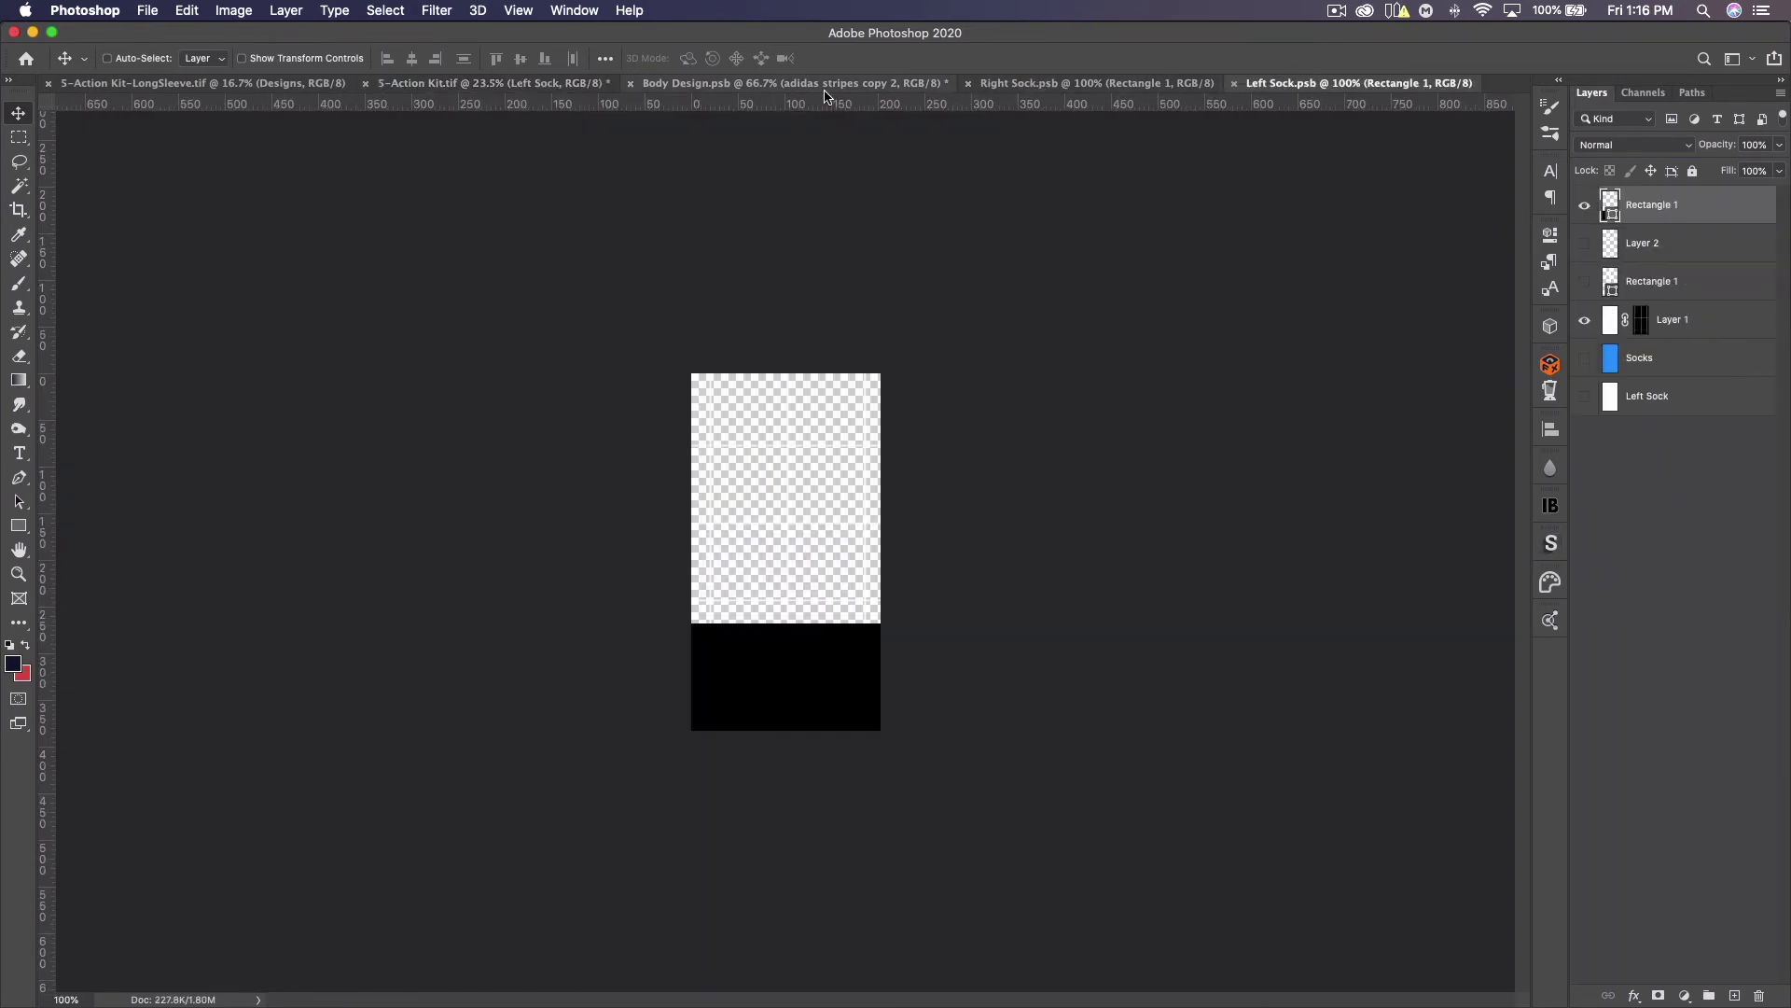
Reopen the Left Leg smart object and copy its adidas stripes and adidas logo layers into the Right Sock file
{"action": "left_click", "coordinate": [495, 83]}
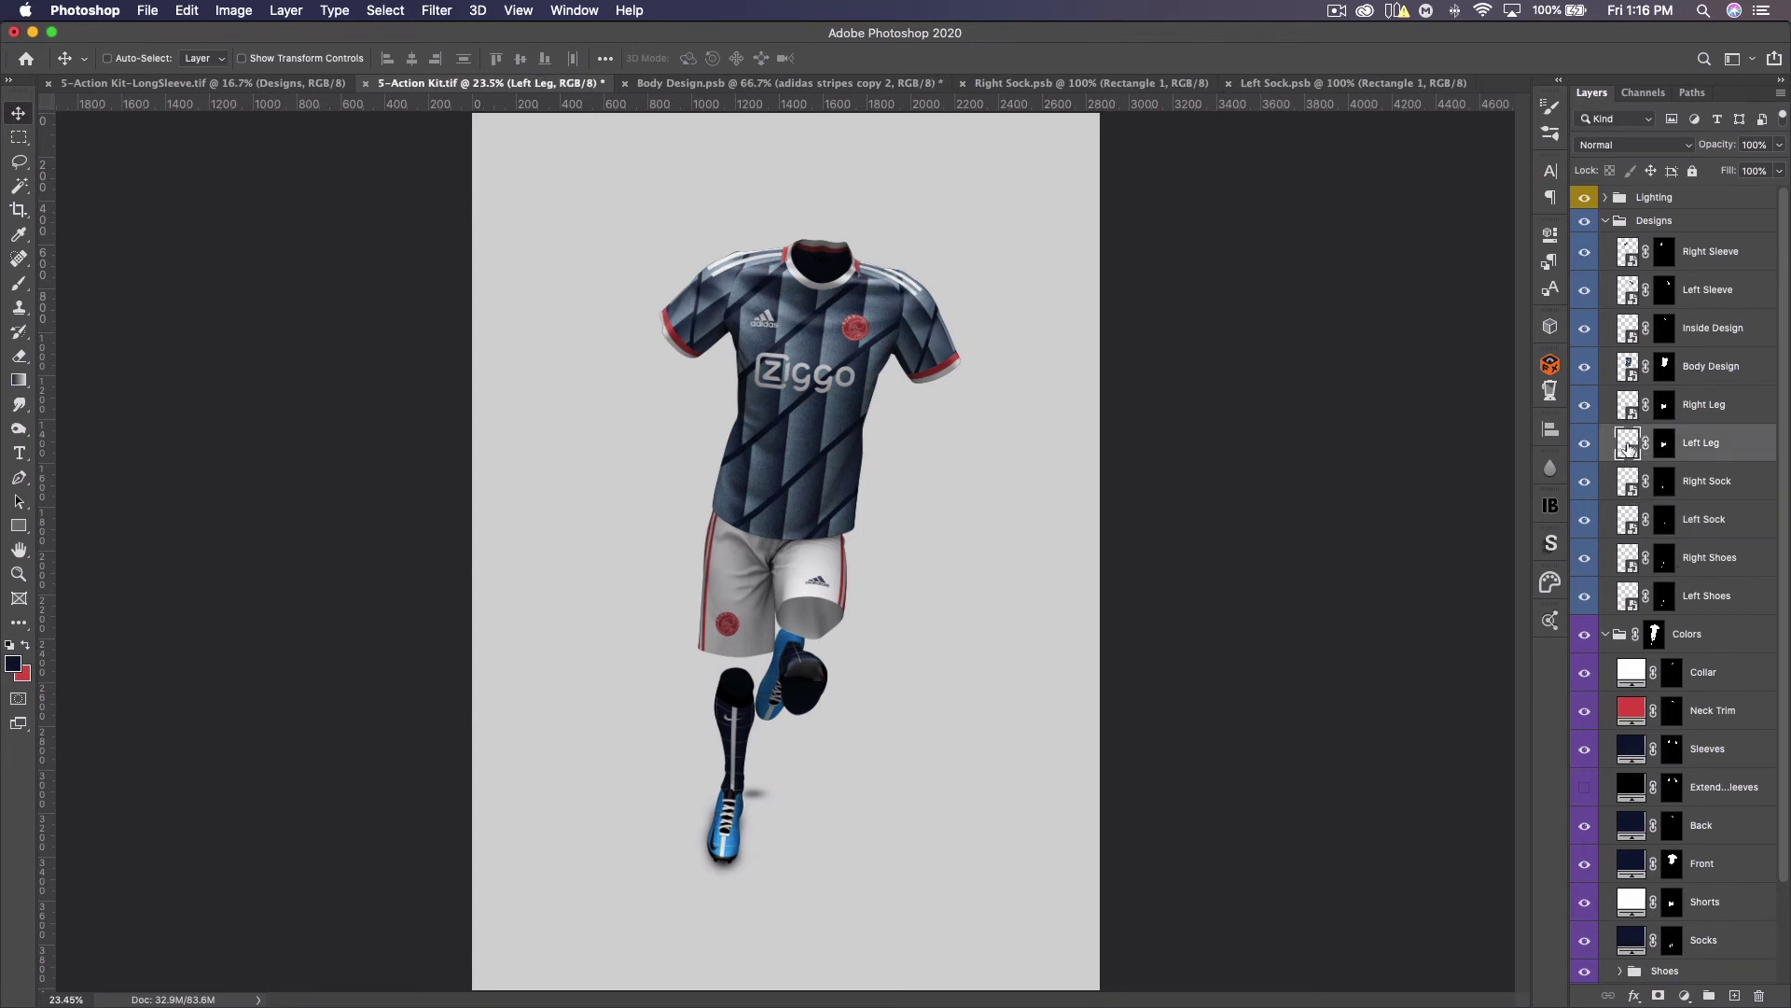
{"action": "double_click", "coordinate": [1631, 449]}
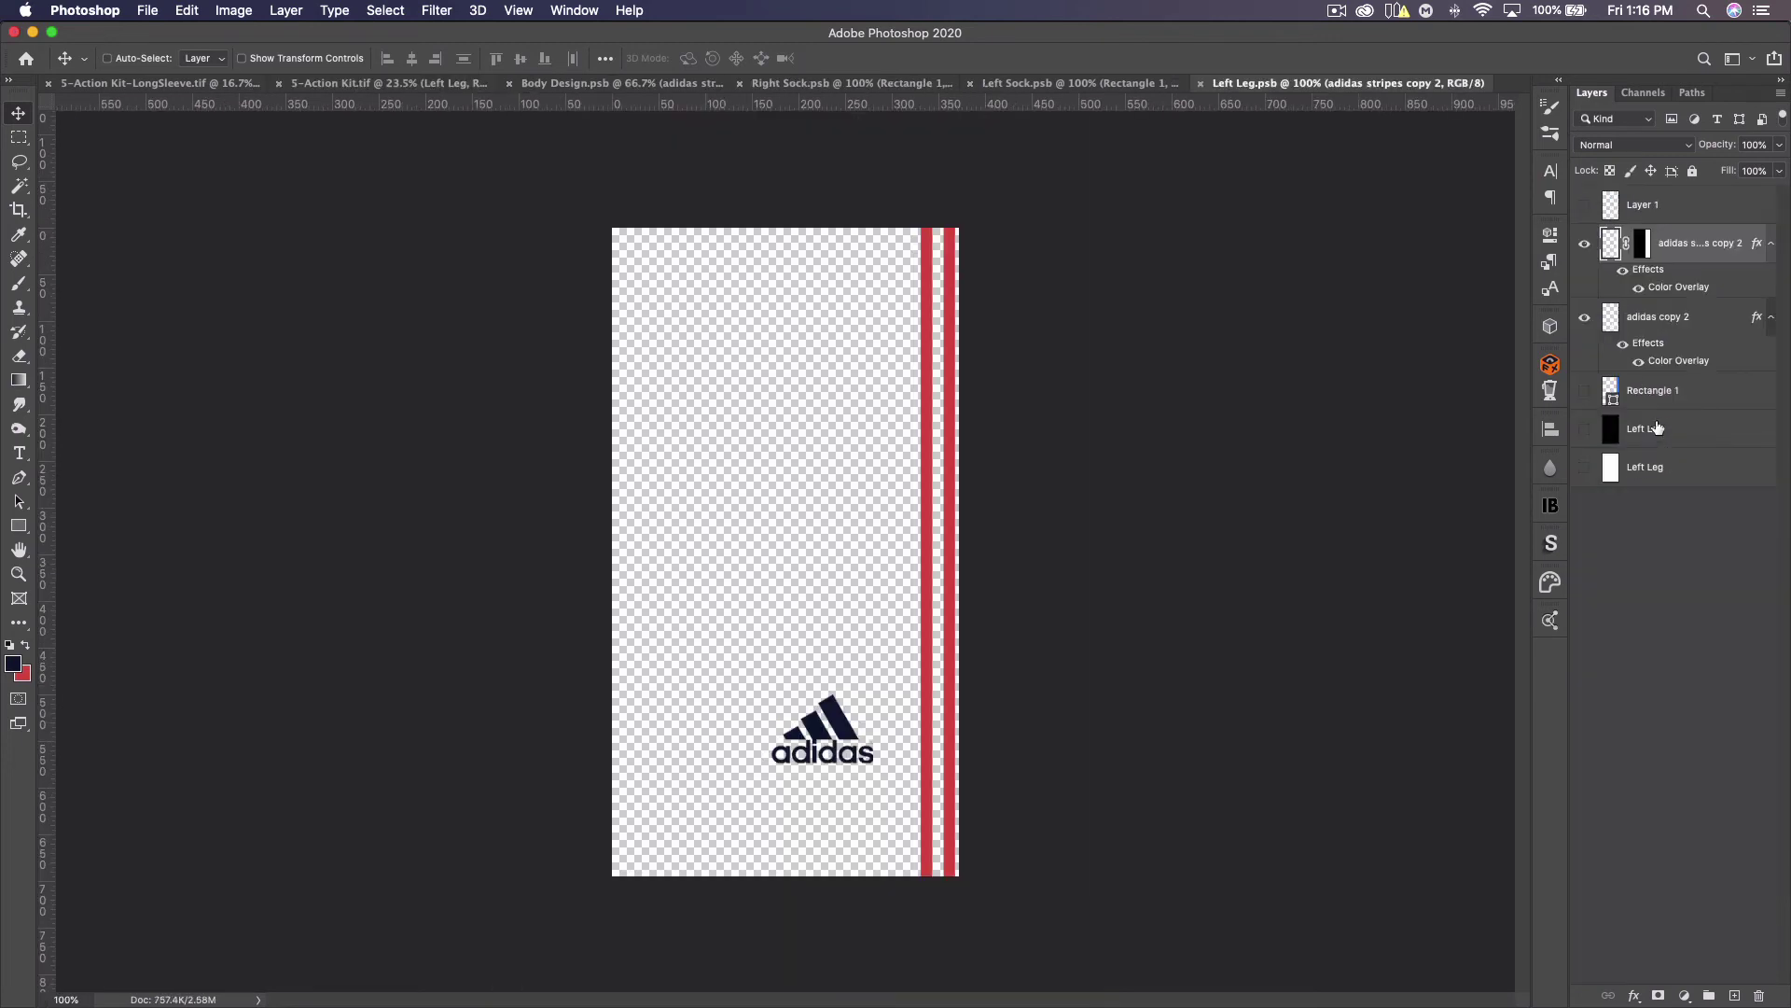
{"action": "left_click", "coordinate": [1582, 246]}
{"action": "left_click", "coordinate": [1582, 246]}
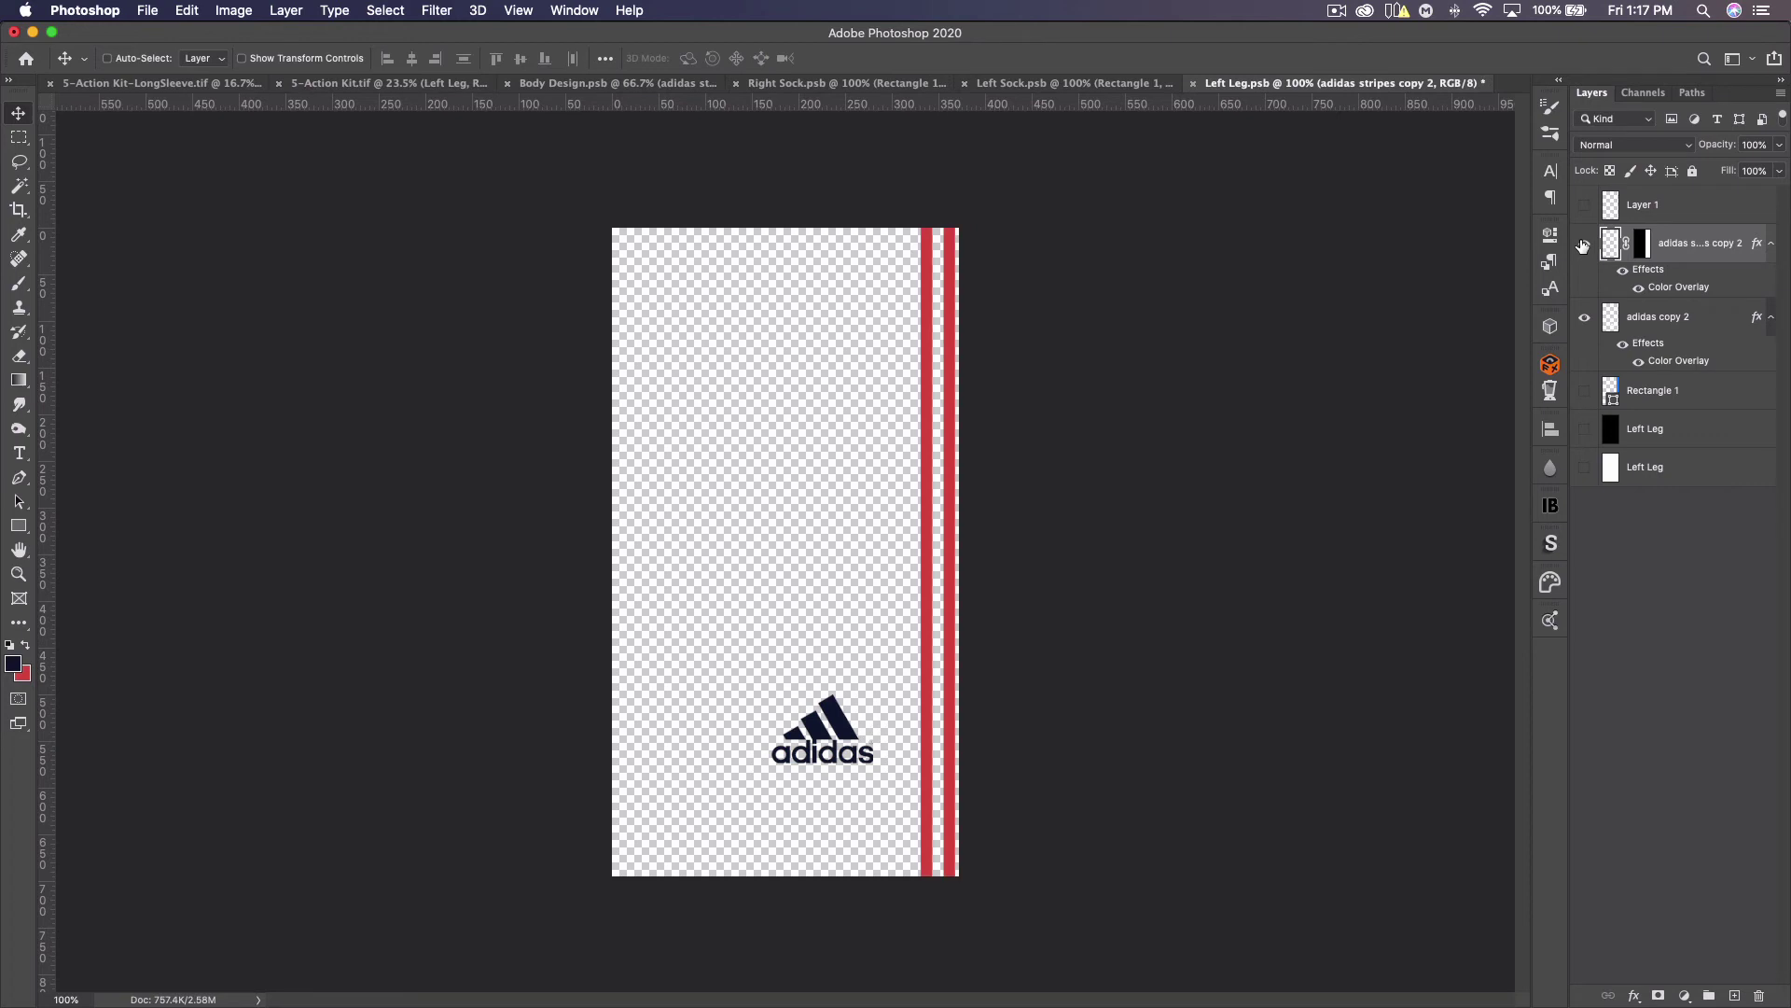
{"action": "left_click", "coordinate": [1631, 314], "text": "super"}
{"action": "left_click_drag", "start_coordinate": [936, 440], "coordinate": [900, 84]}
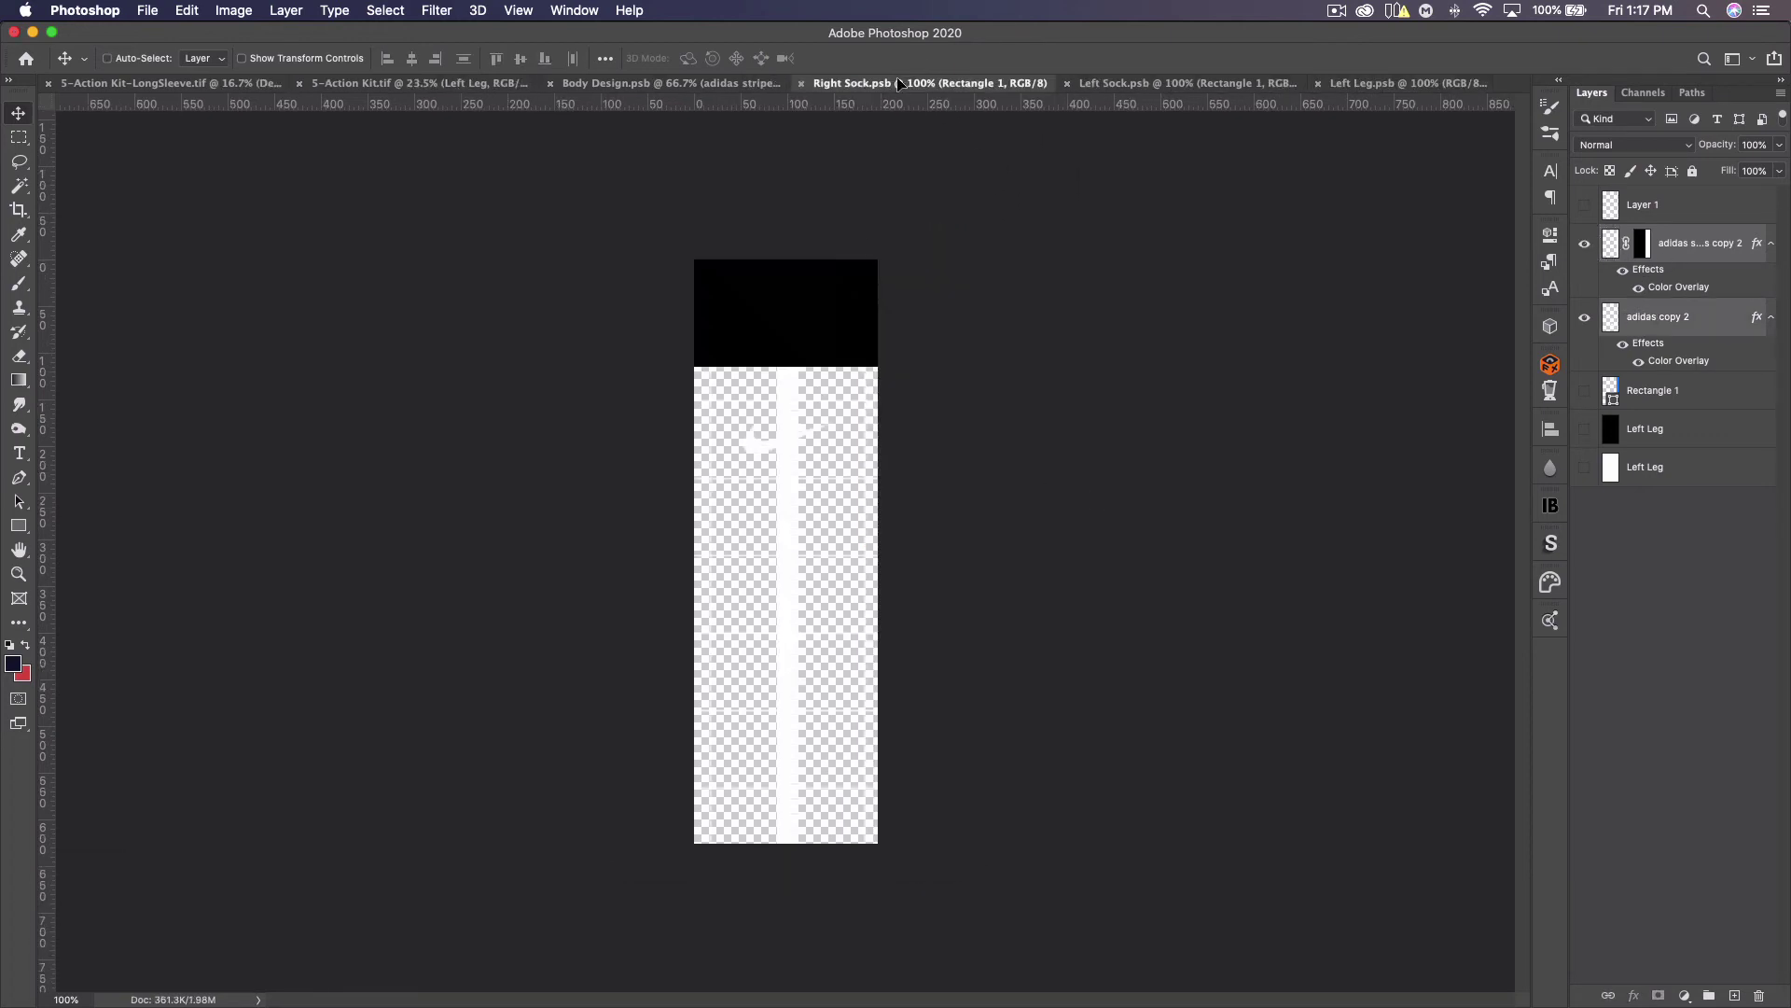
{"action": "left_click_drag", "start_coordinate": [808, 396], "coordinate": [808, 396]}
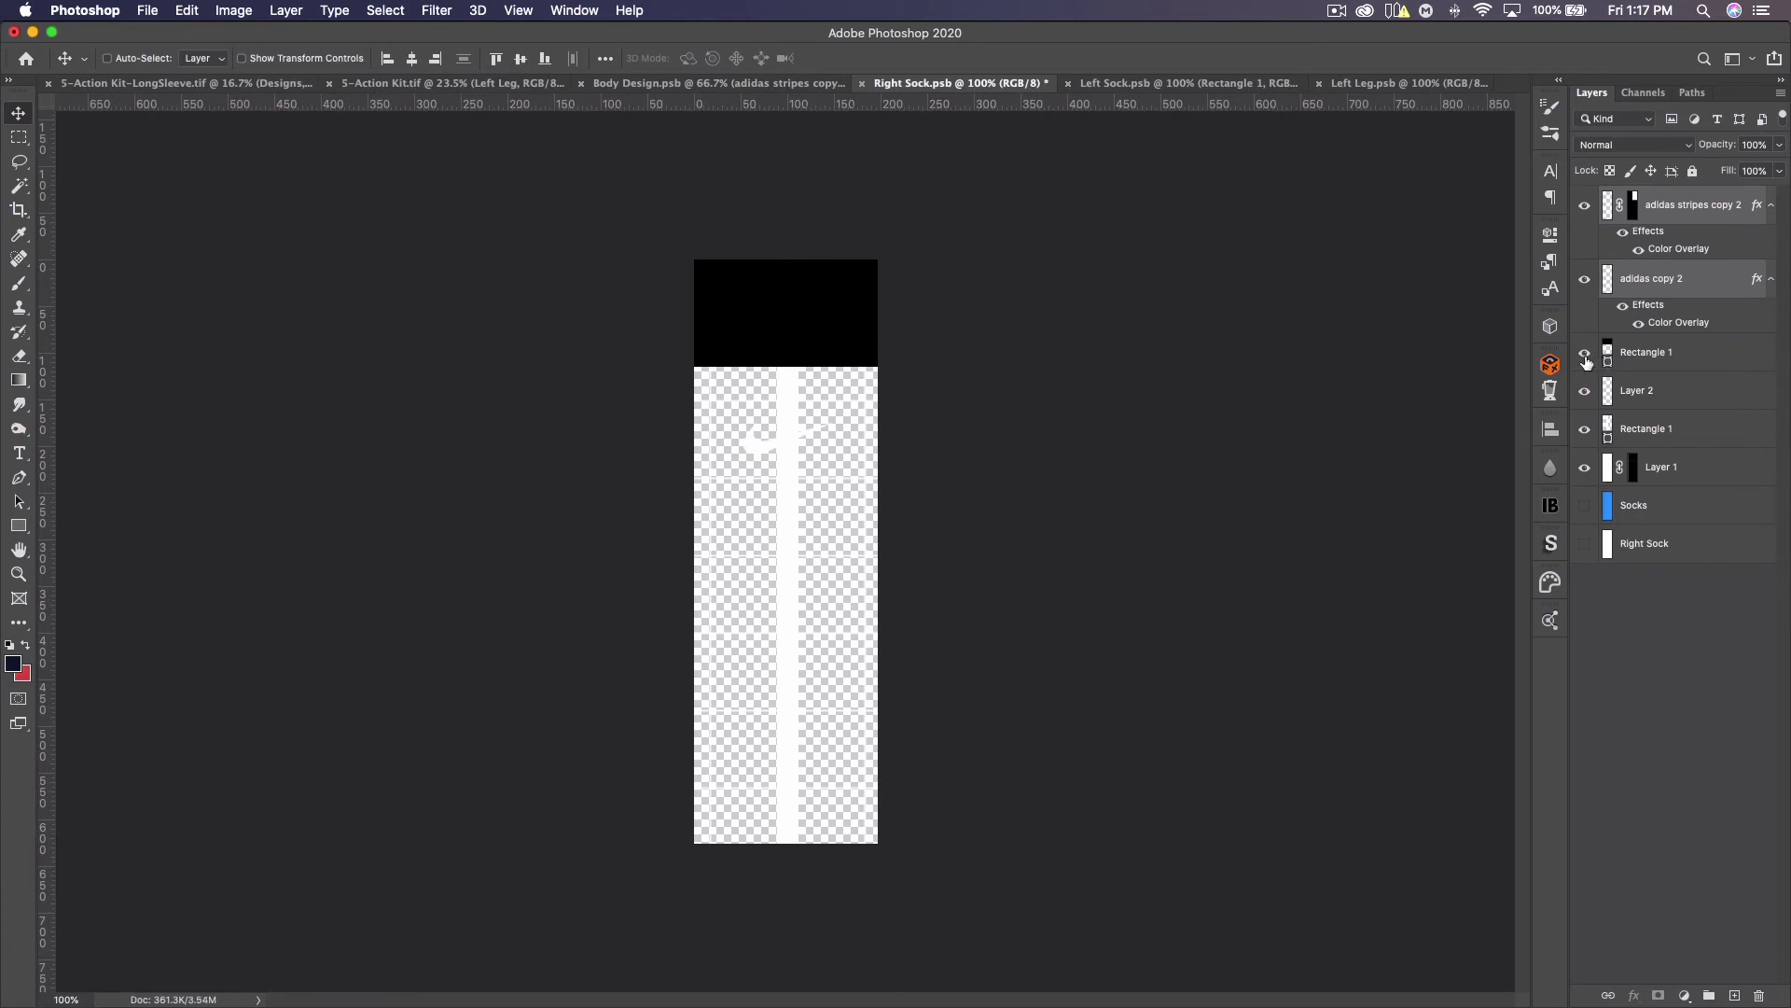
Hide the right sock's original artwork layers and move the adidas logo onto the upper part of the sock
{"action": "left_click", "coordinate": [1584, 467]}
{"action": "left_click", "coordinate": [1668, 280]}
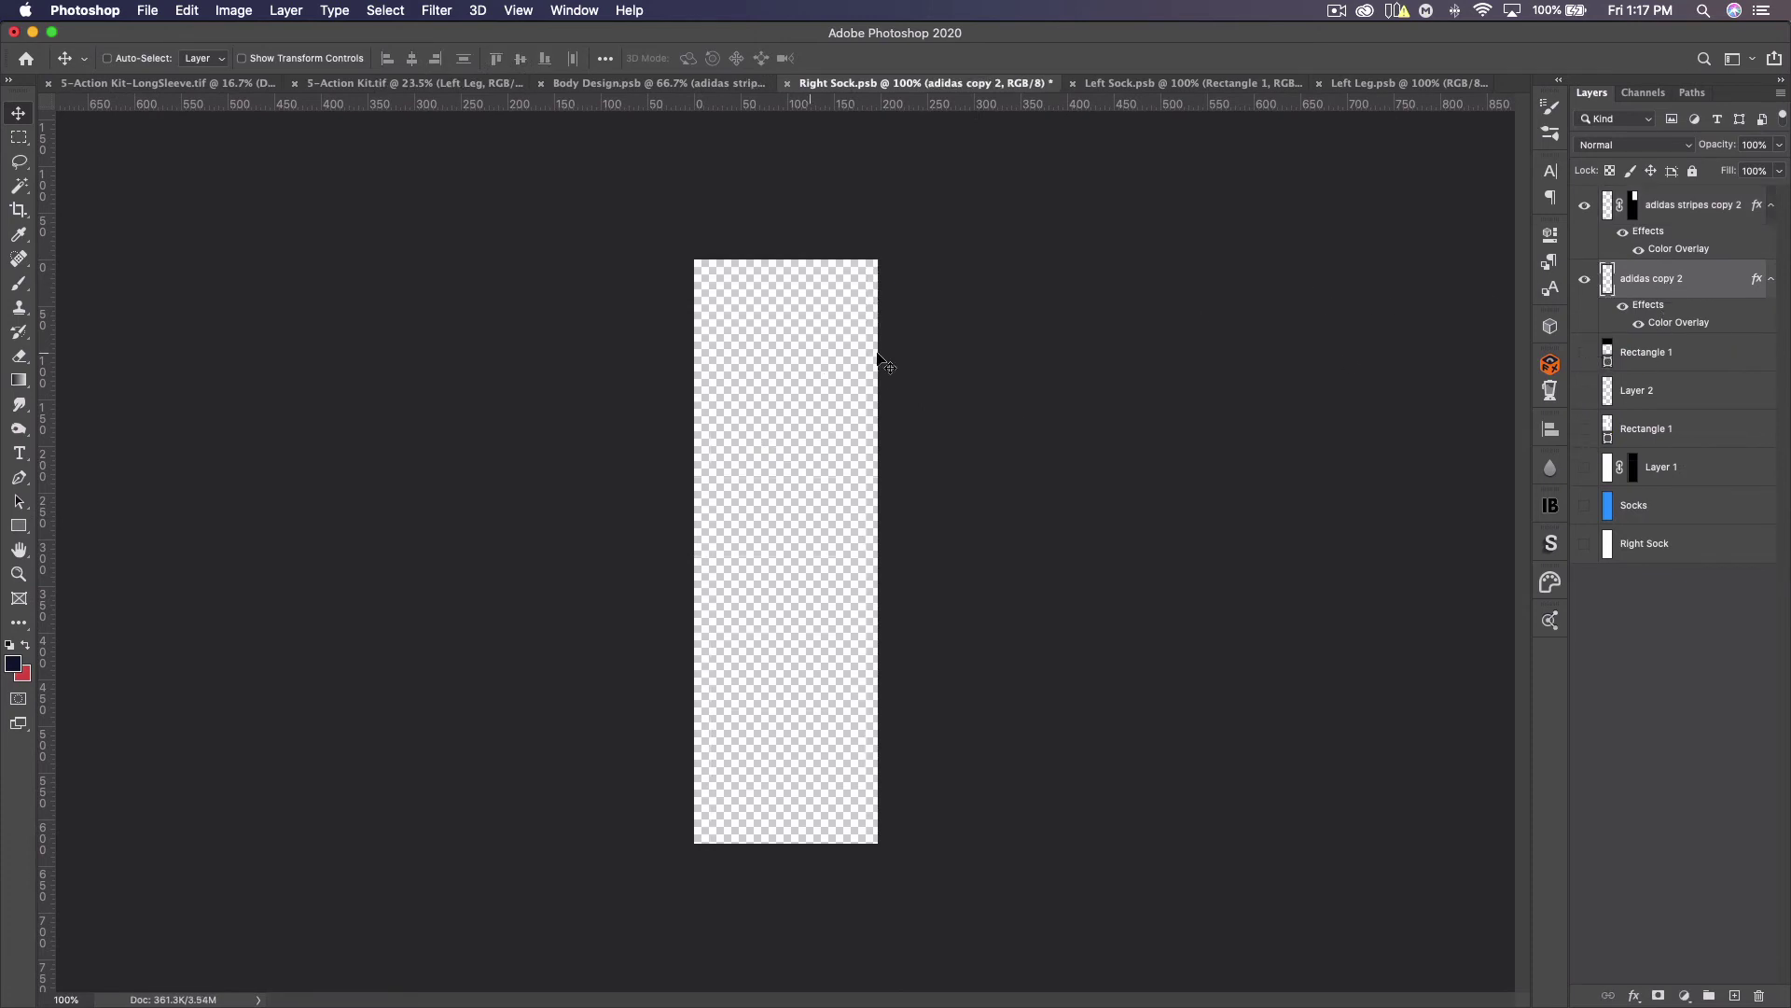
{"action": "key", "text": "super+t"}
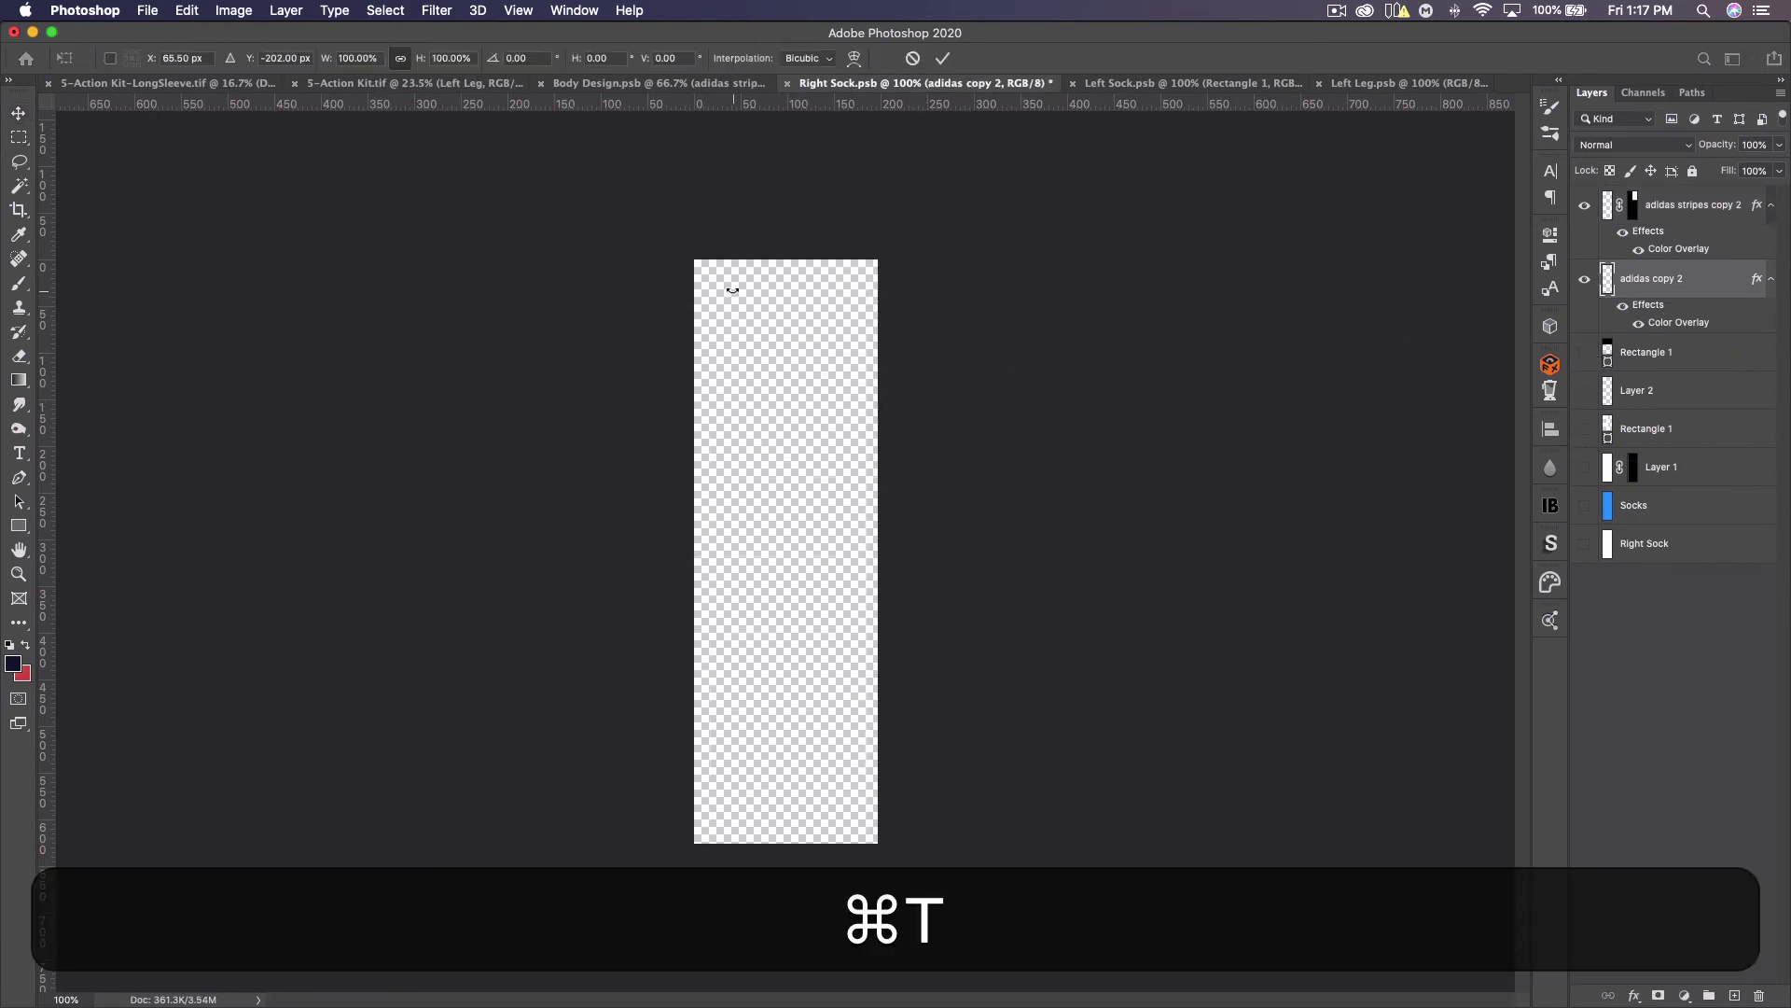
{"action": "key", "text": "super+minus"}
{"action": "key", "text": "super+minus"}
{"action": "key", "text": "super+Return"}
{"action": "key", "text": "Return"}
{"action": "left_click_drag", "start_coordinate": [756, 278], "coordinate": [773, 461]}
Rotate the adidas stripes by -90 degrees and place them across the right sock above the logo
{"action": "key", "text": "alt+bracketright"}
{"action": "left_click_drag", "start_coordinate": [972, 324], "coordinate": [771, 594]}
{"action": "key", "text": "super+t"}
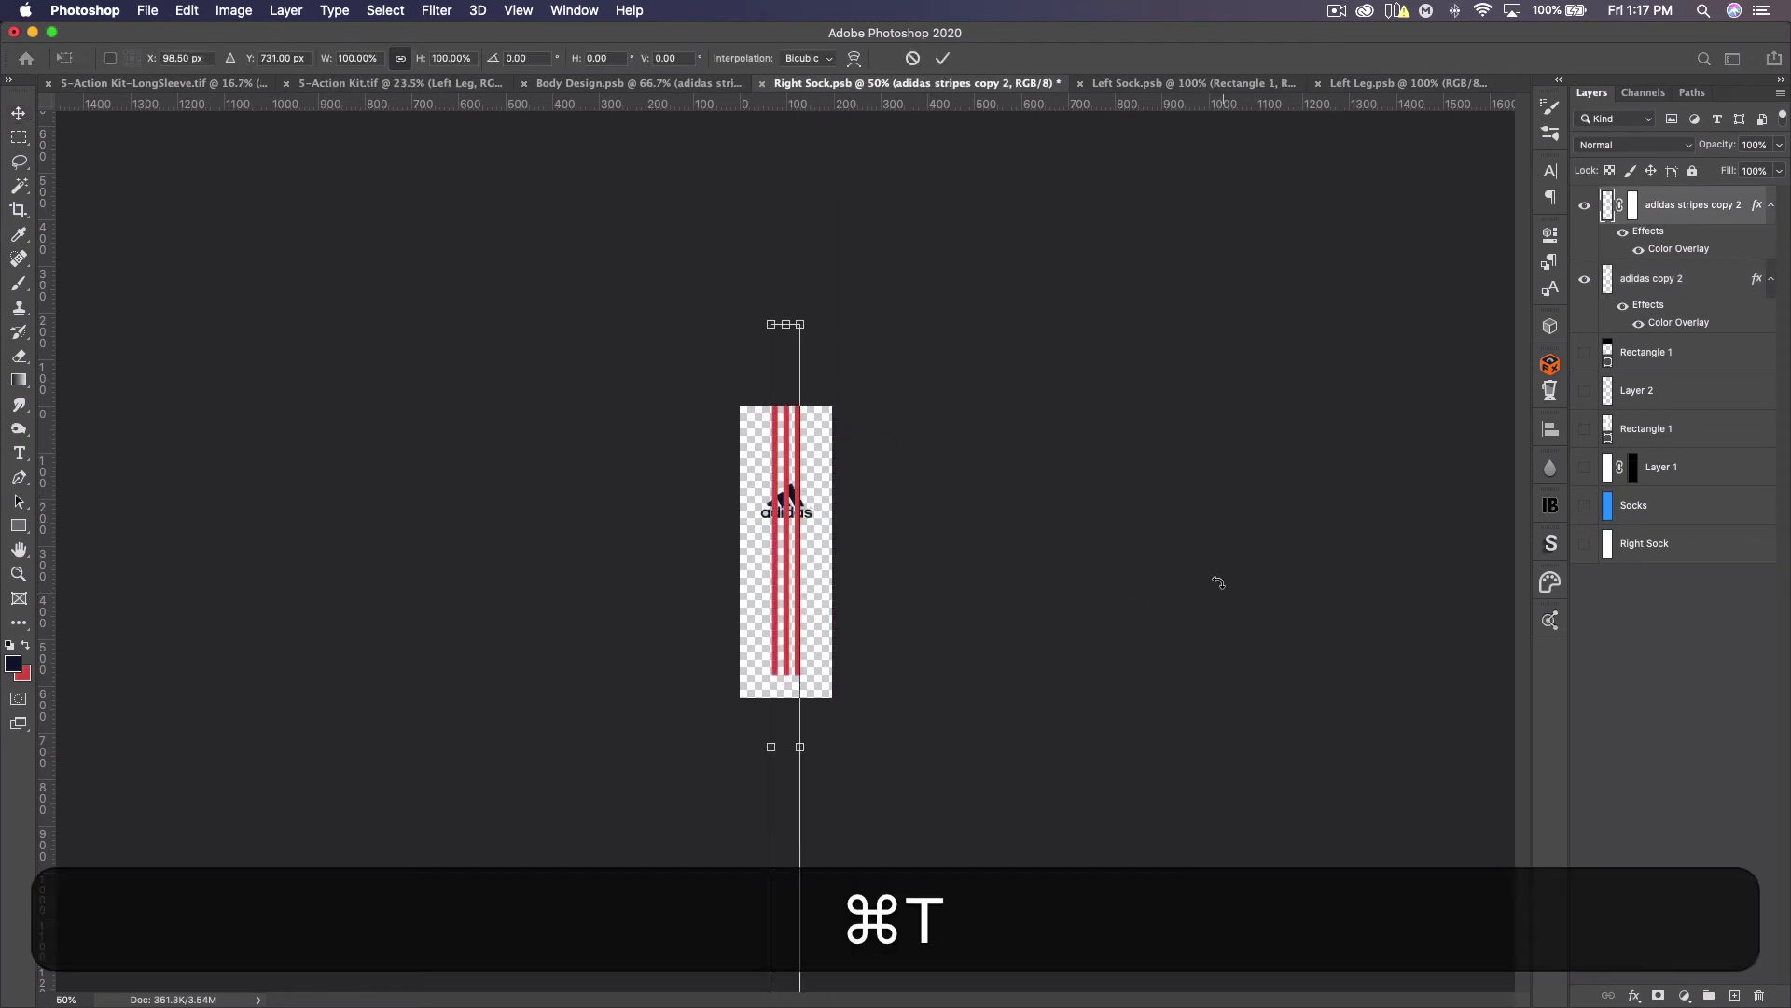
{"action": "left_click_drag", "start_coordinate": [918, 617], "coordinate": [536, 464]}
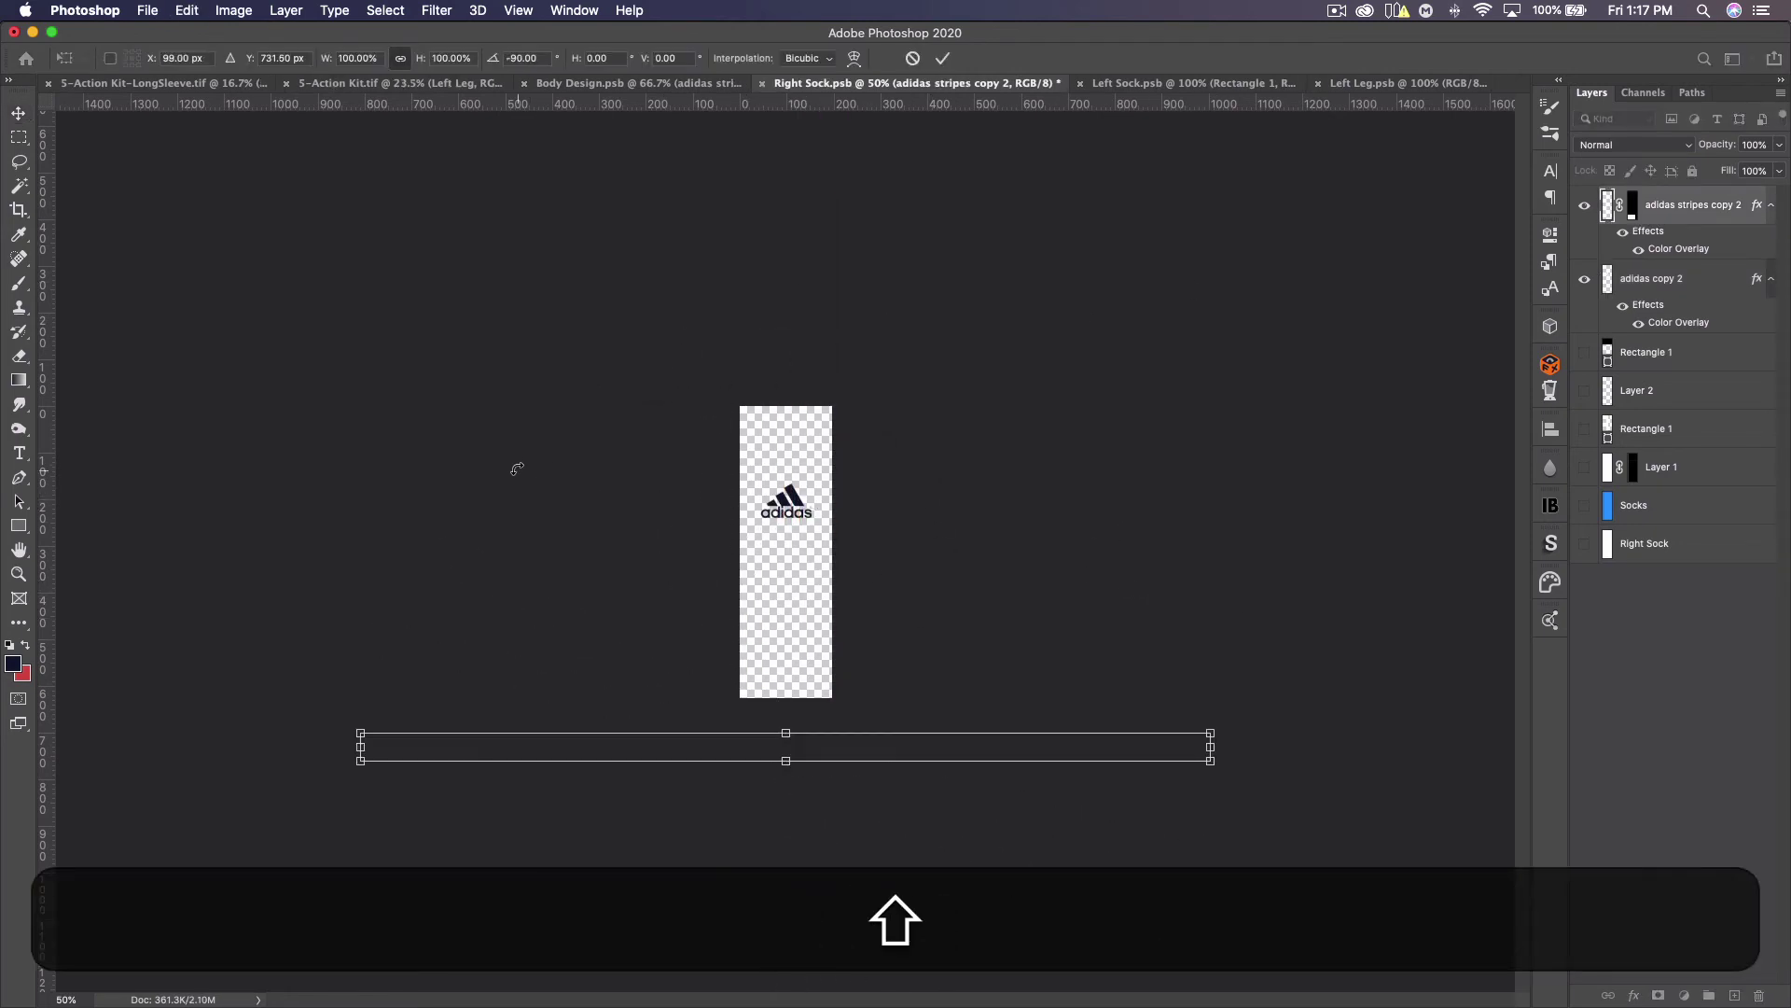
{"action": "key", "text": "shift+Return"}
{"action": "left_click_drag", "start_coordinate": [853, 533], "coordinate": [945, 336]}
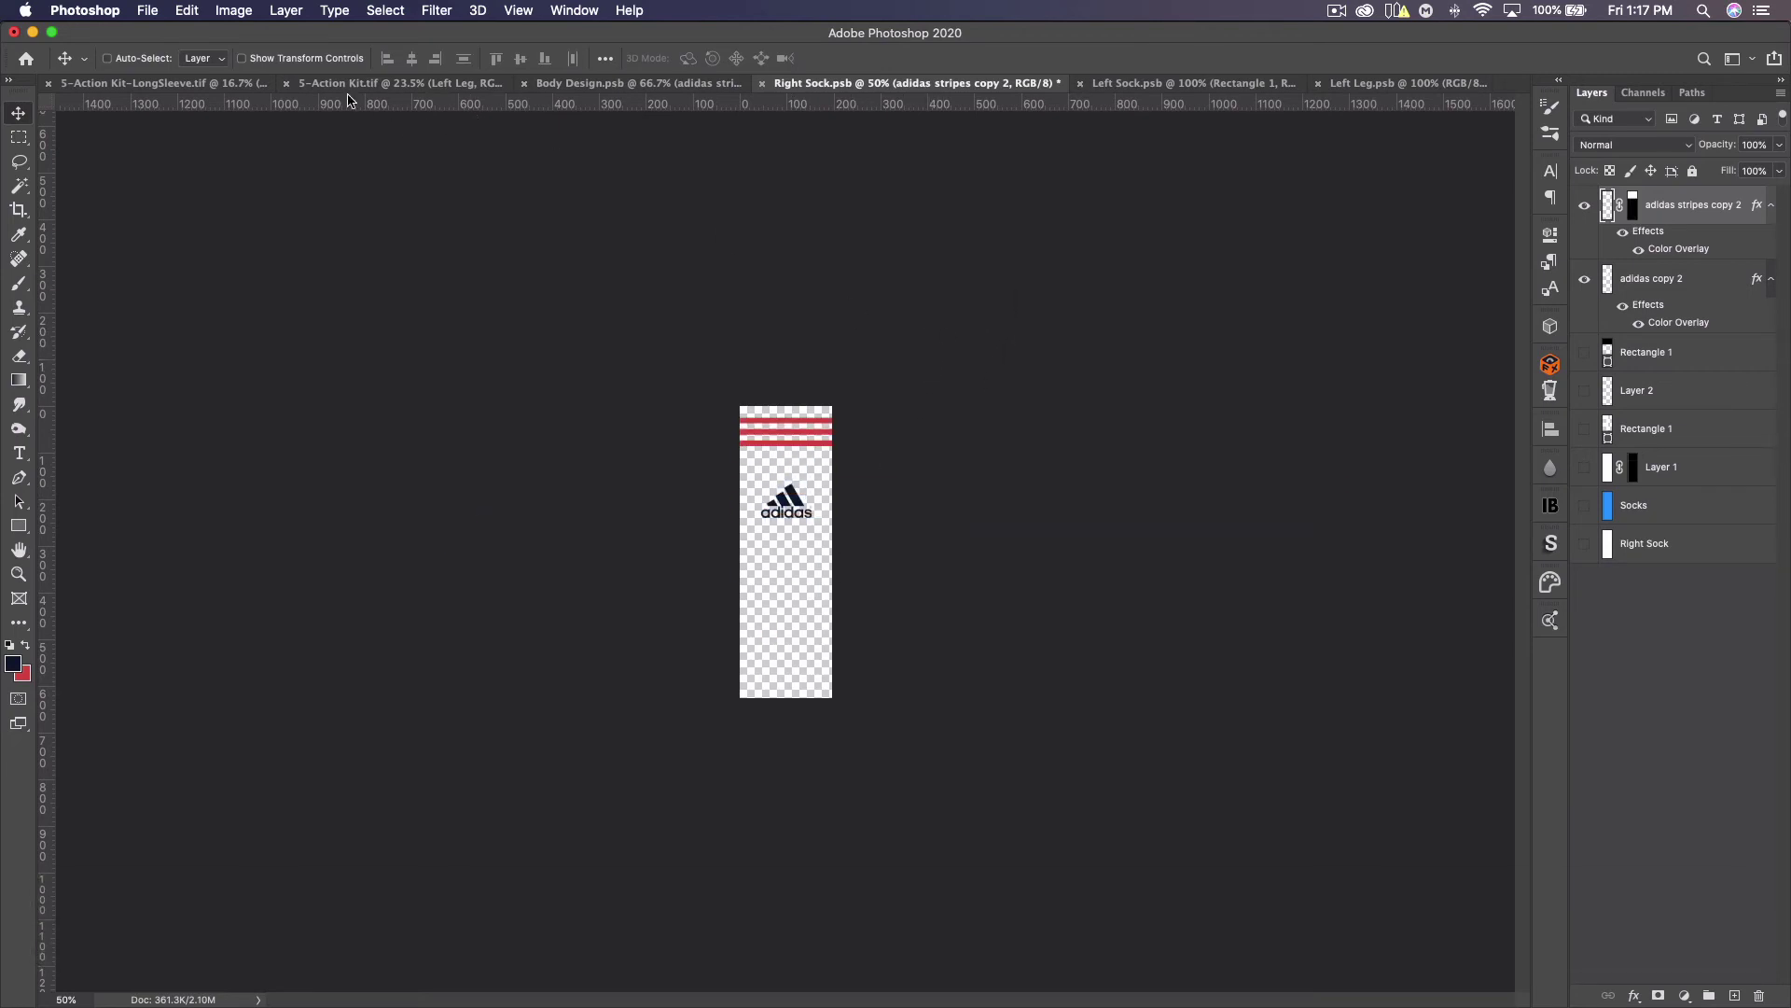
Turn off the right sock logo's color overlay effect, save the file, and check the sock on the kit mock-up
{"action": "left_click", "coordinate": [401, 83]}
{"action": "left_click", "coordinate": [914, 84]}
{"action": "left_click", "coordinate": [1620, 312]}
{"action": "key", "text": "super+s"}
{"action": "left_click", "coordinate": [371, 83]}
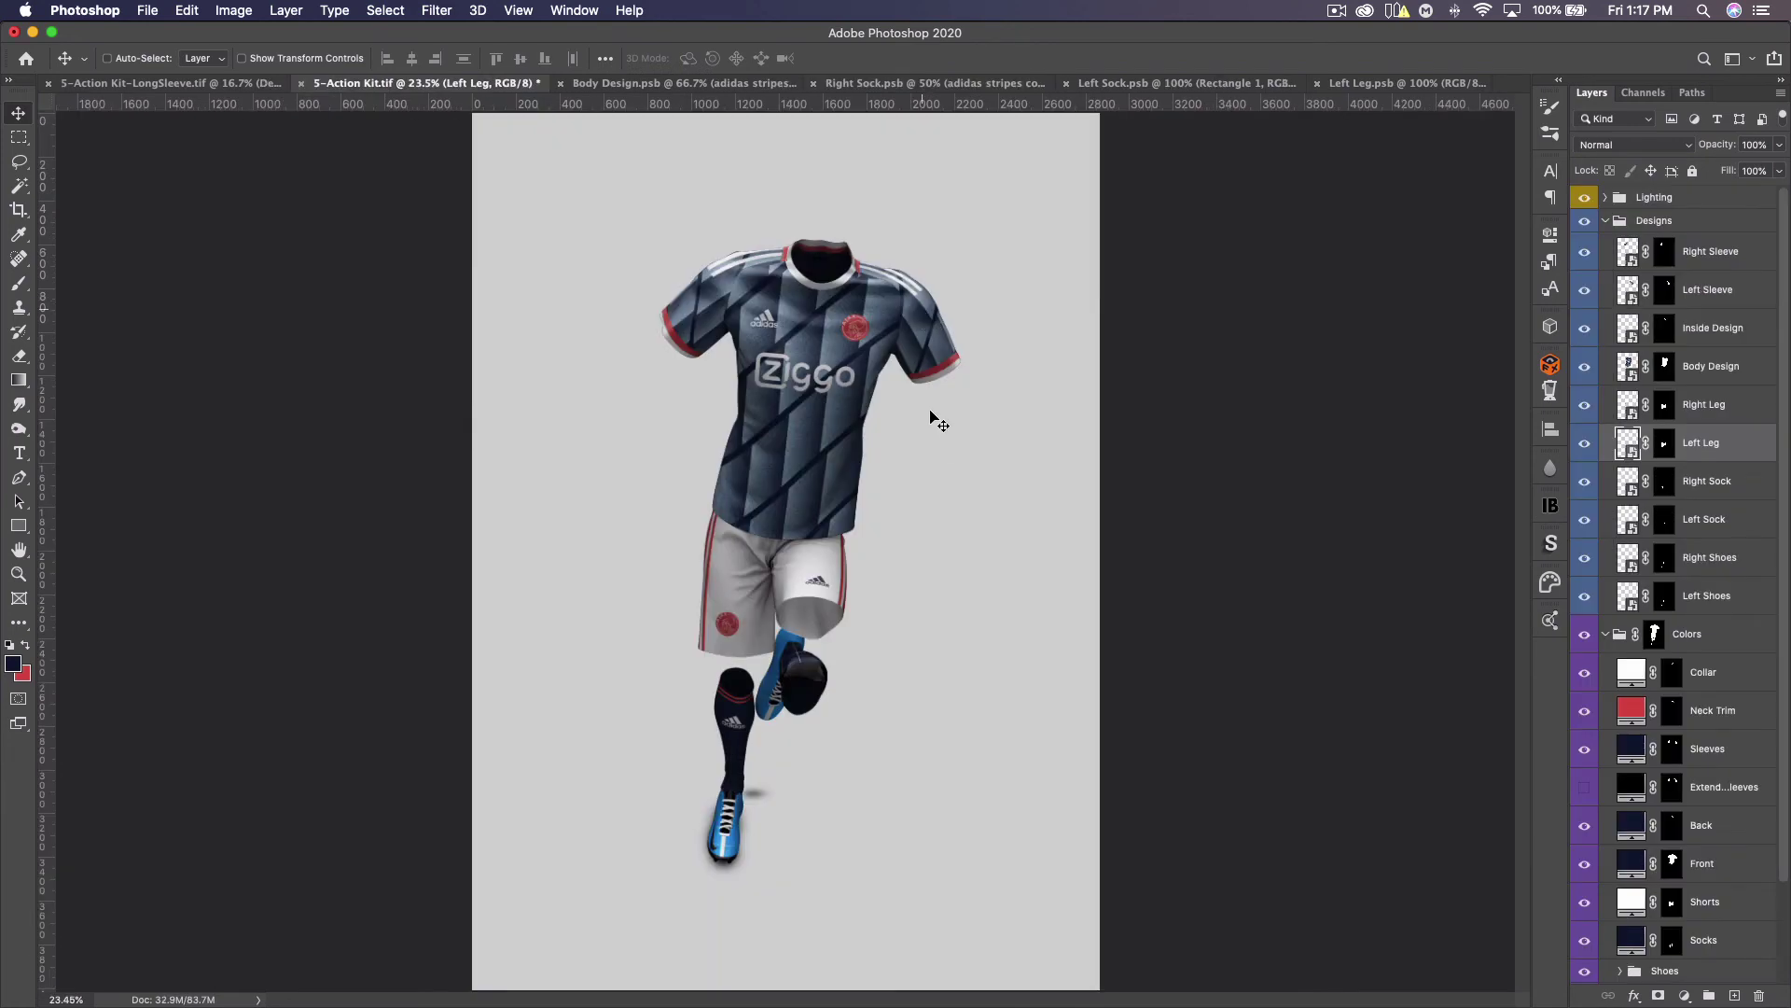
Lower the red stripes slightly on the right sock, save the file, and check all three stripes on the mock-up
{"action": "key", "text": "super+equal"}
{"action": "key", "text": "super+equal"}
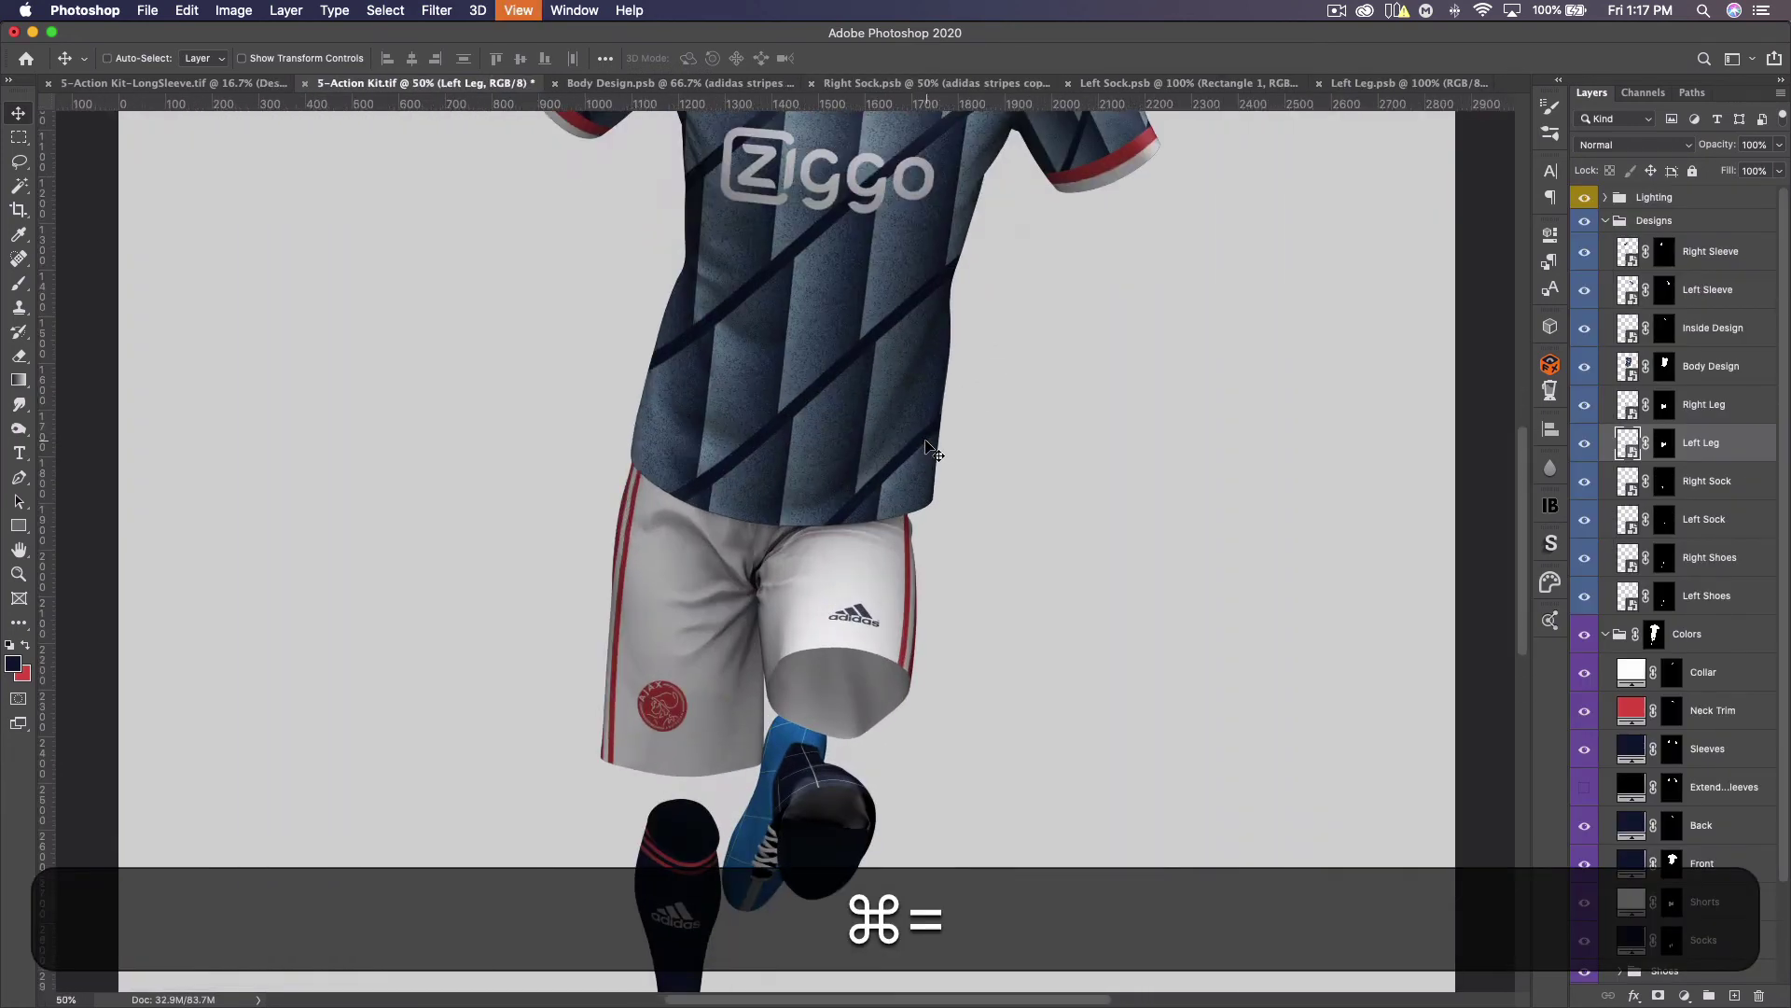
{"action": "key", "text": "super+equal"}
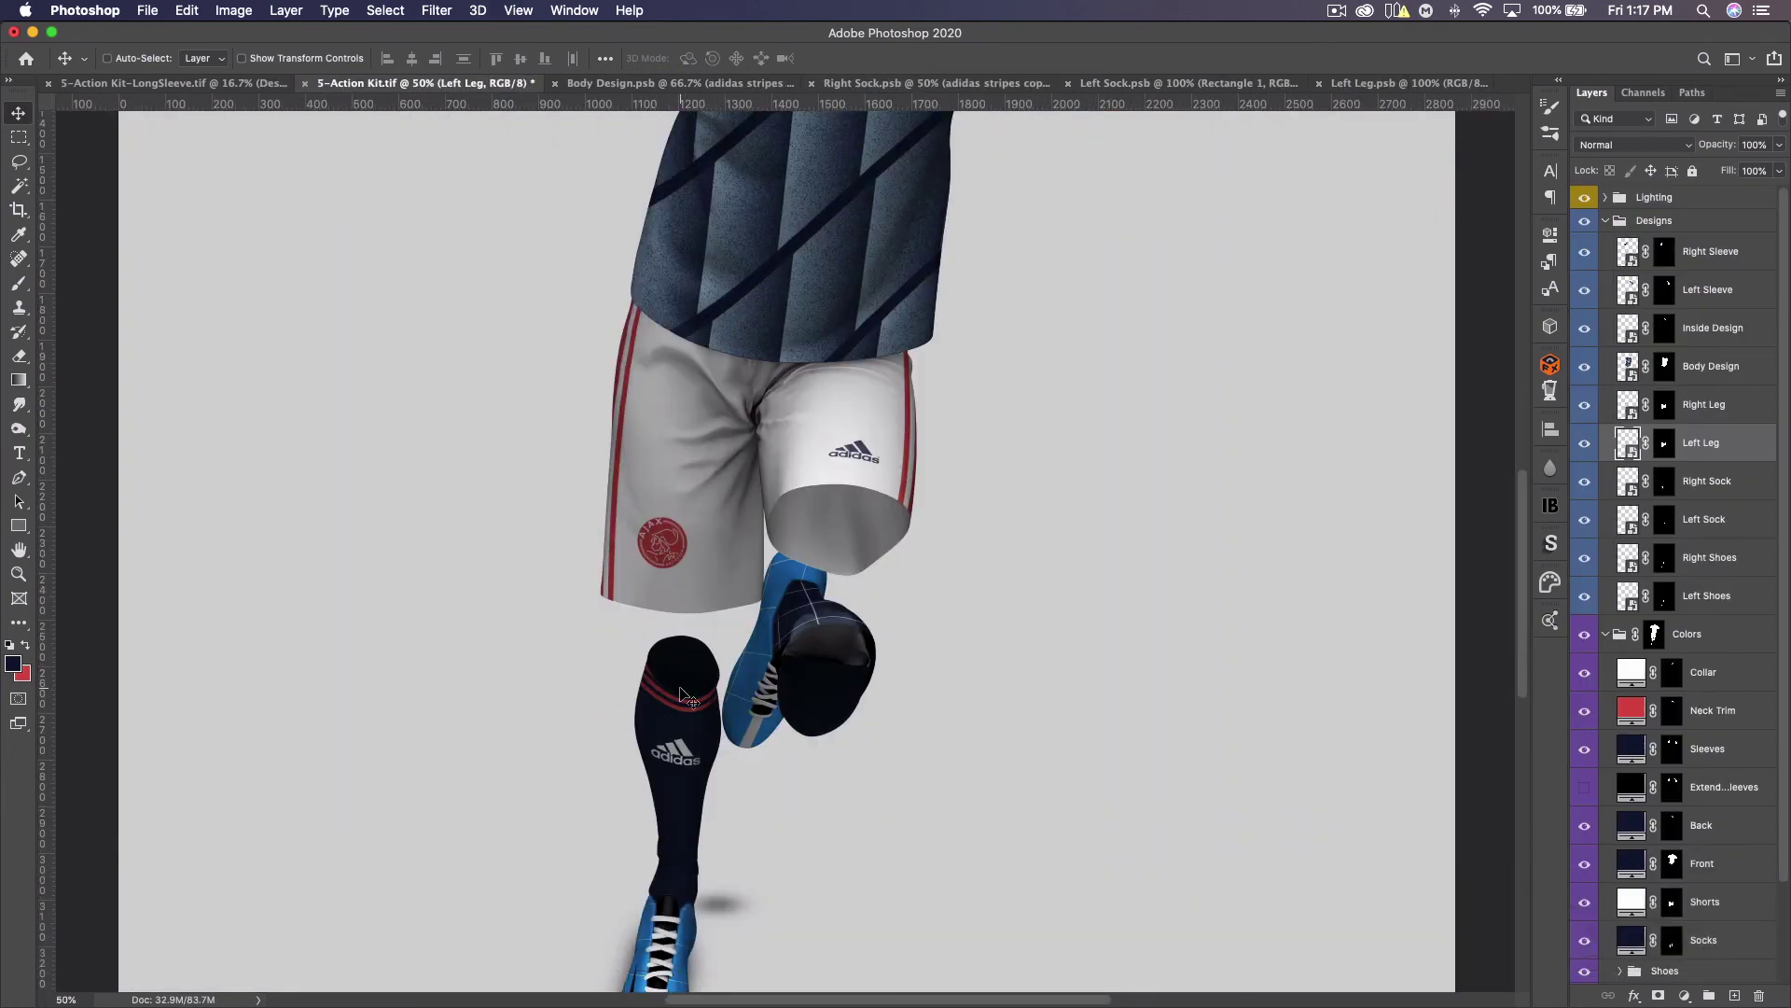
{"action": "left_click", "coordinate": [1126, 87]}
{"action": "left_click", "coordinate": [924, 85]}
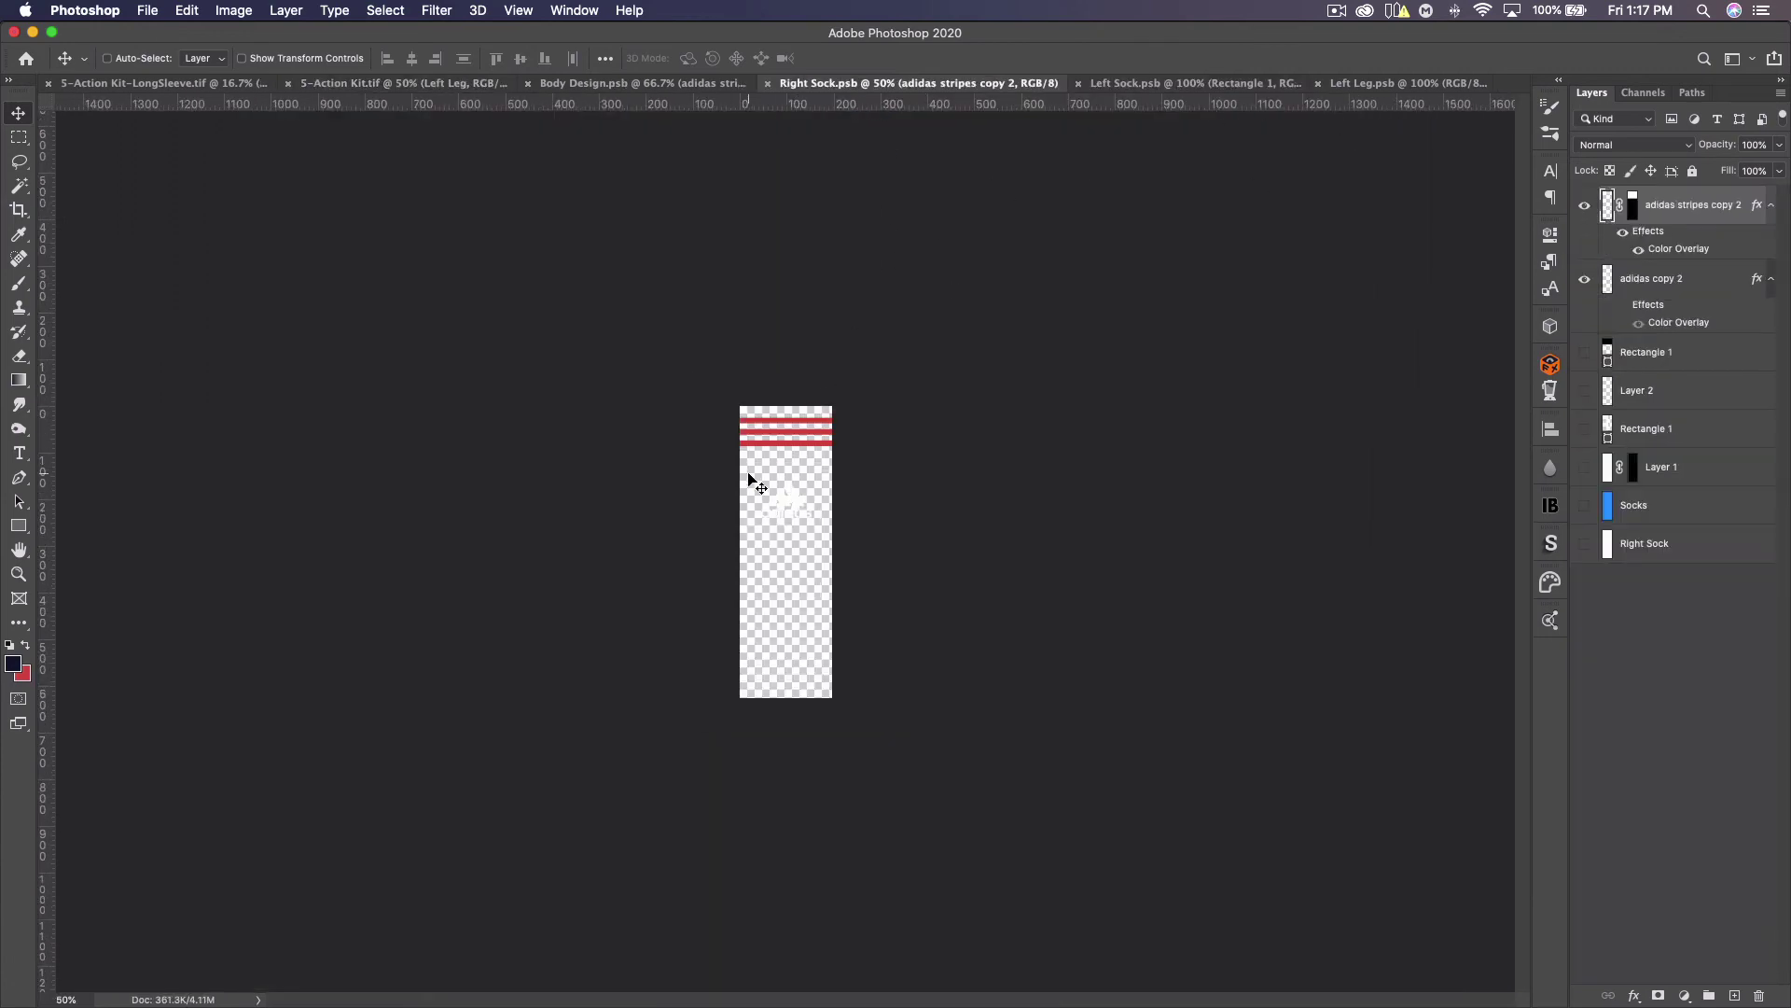
{"action": "left_click_drag", "start_coordinate": [787, 448], "coordinate": [789, 459]}
{"action": "key", "text": "shift+super+s"}
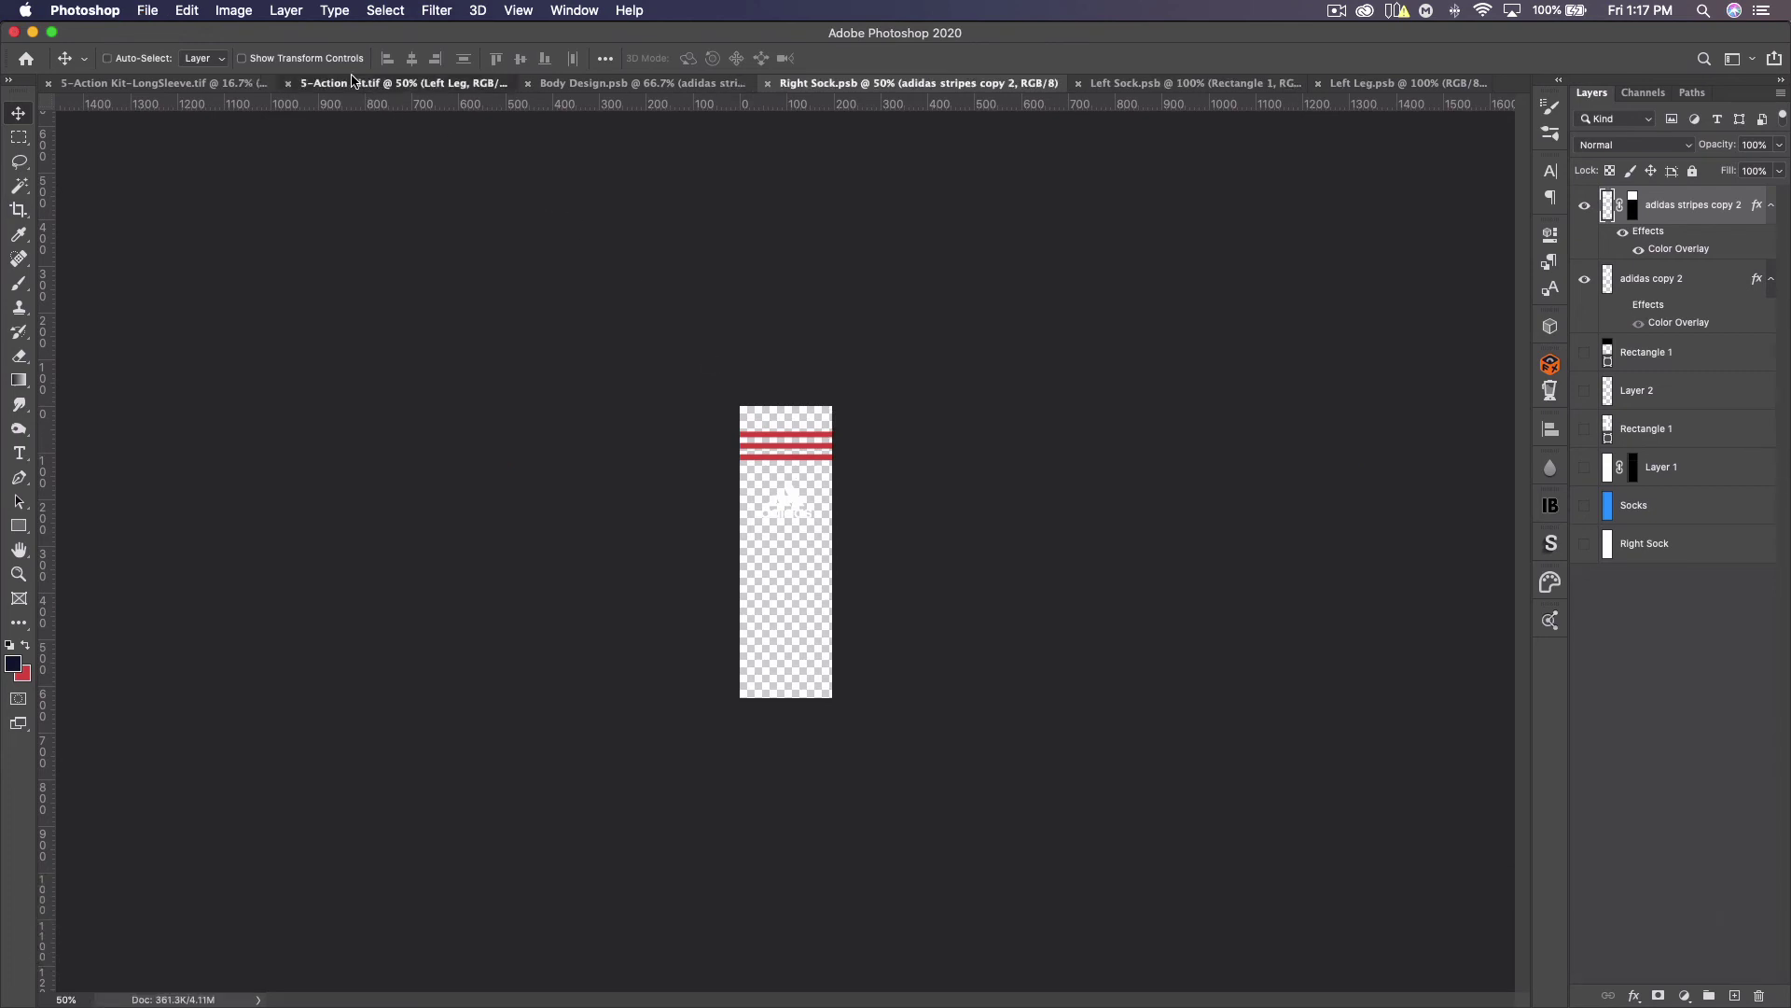
{"action": "left_click", "coordinate": [359, 86]}
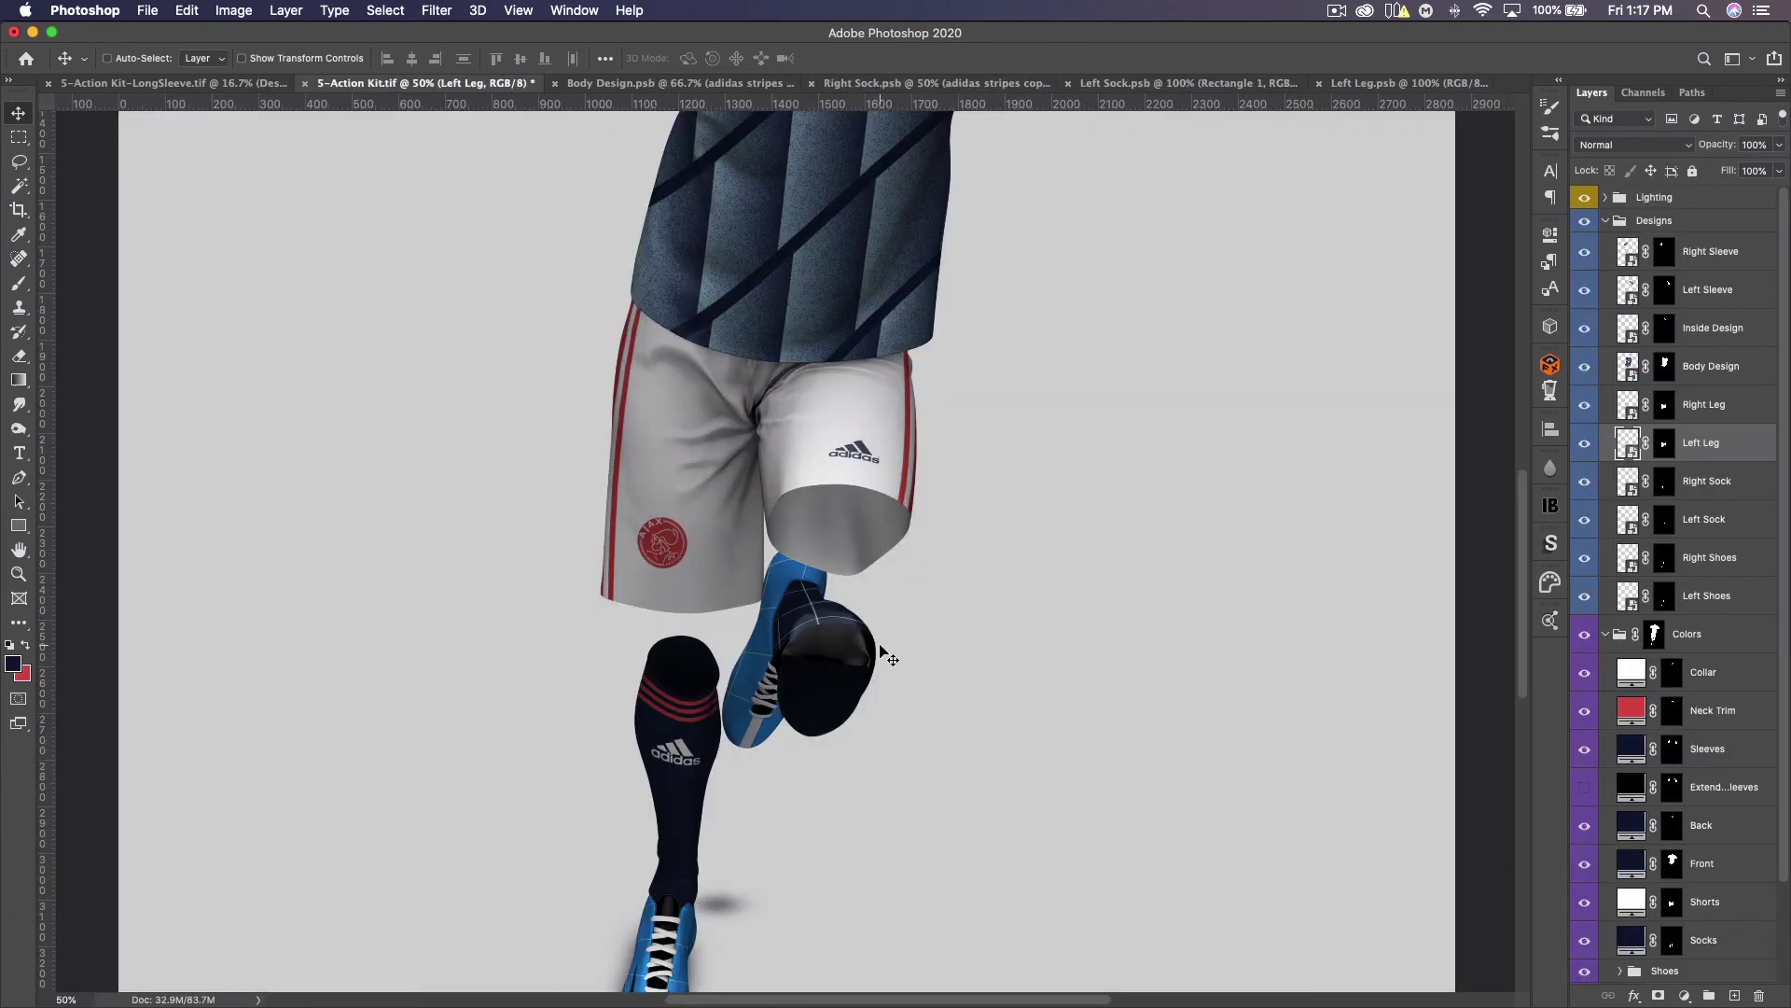
{"action": "scroll", "coordinate": [882, 649], "scroll_direction": "down", "scroll_amount": 1}
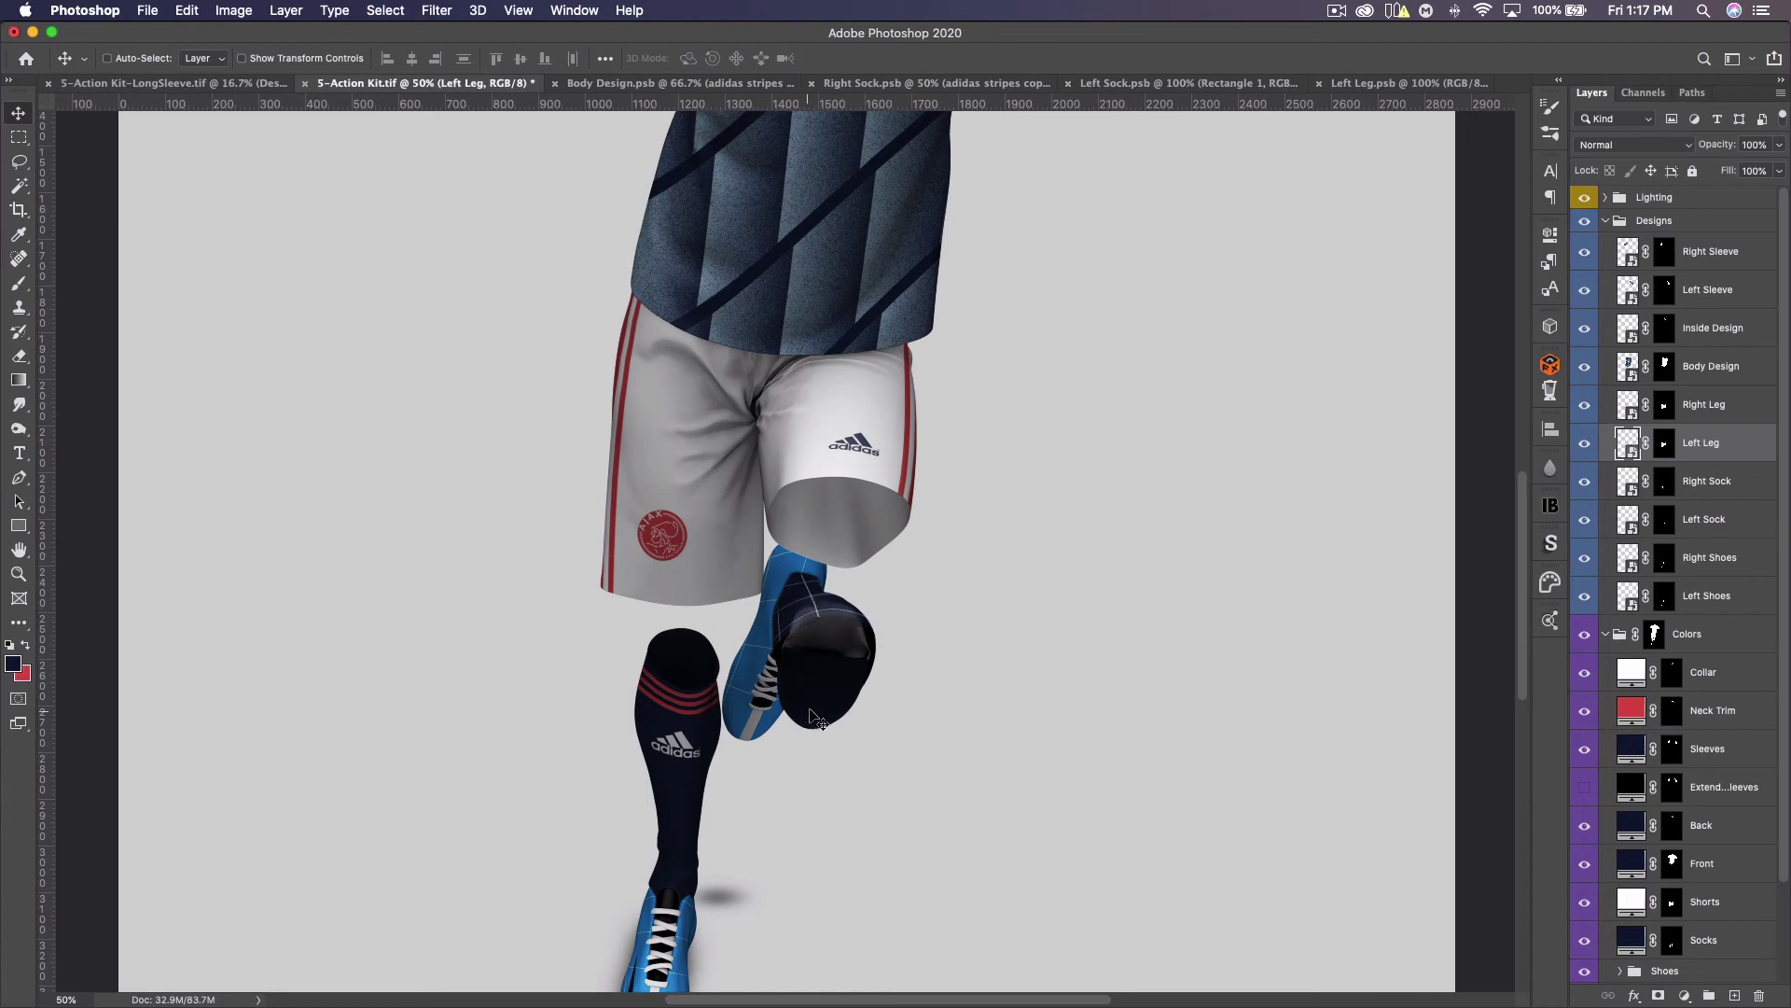
Hide the left sock's original artwork, copy the red adidas stripes across its lower part, save the file, and check the mock-up
{"action": "left_click", "coordinate": [1128, 83]}
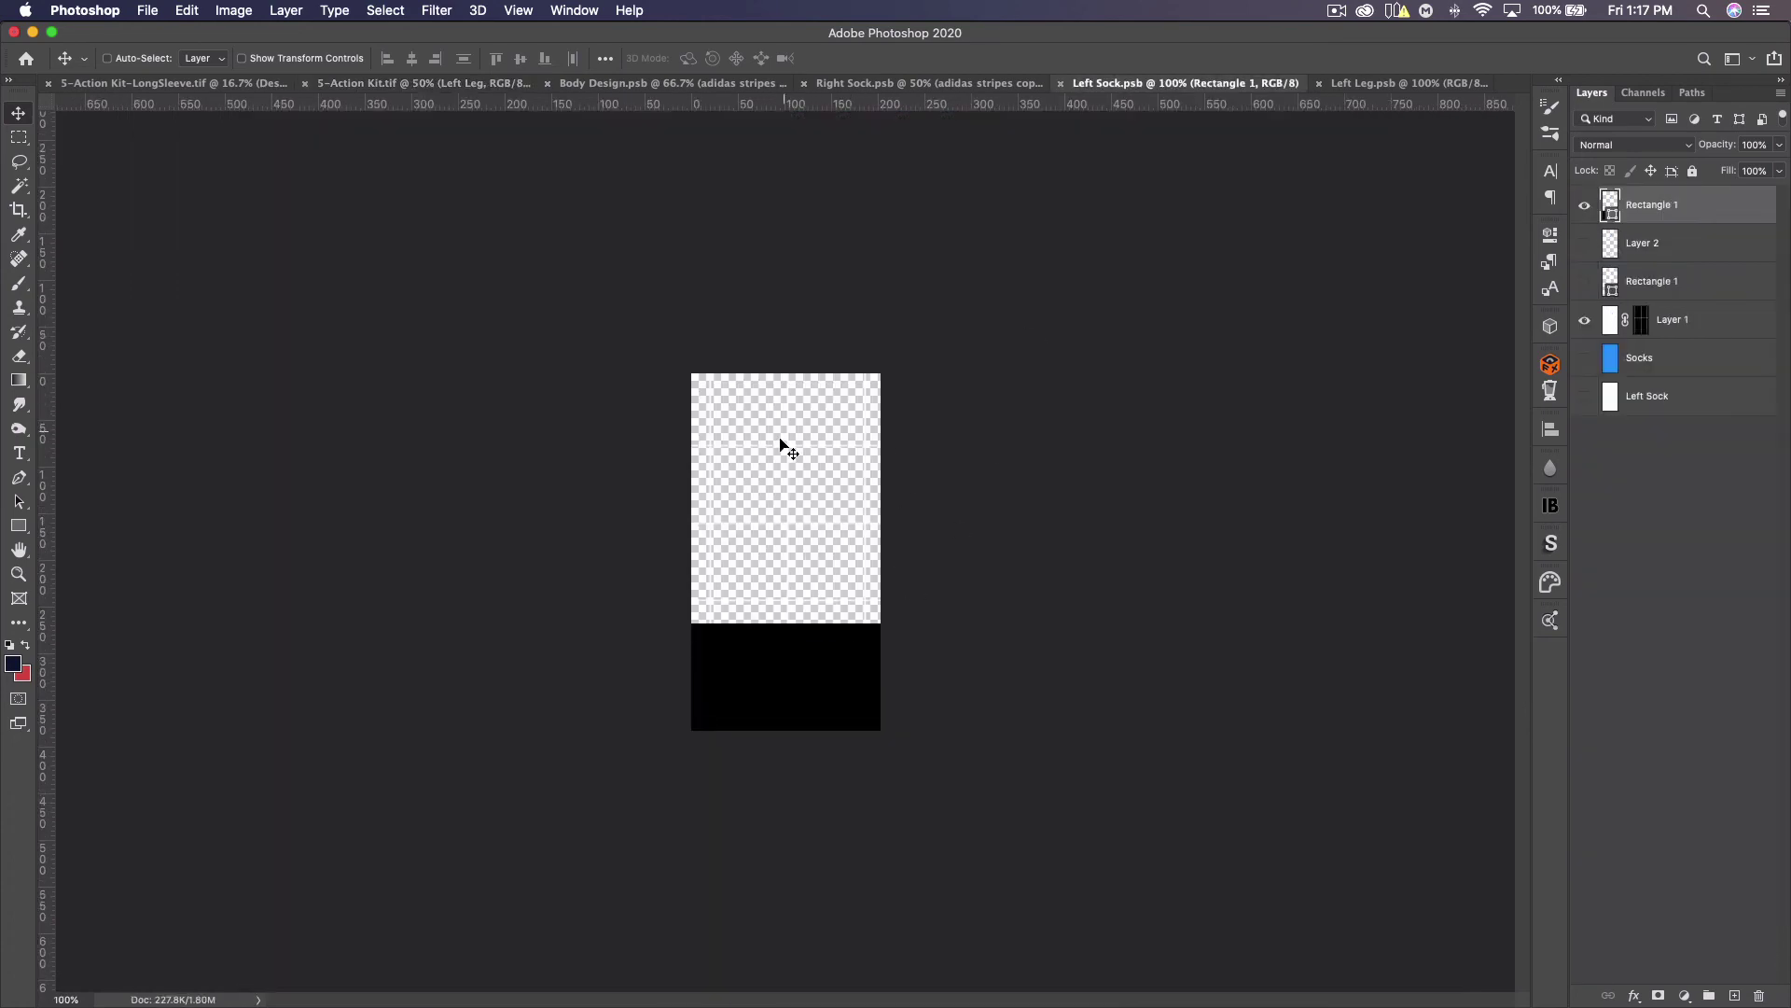
{"action": "left_click", "coordinate": [1588, 213]}
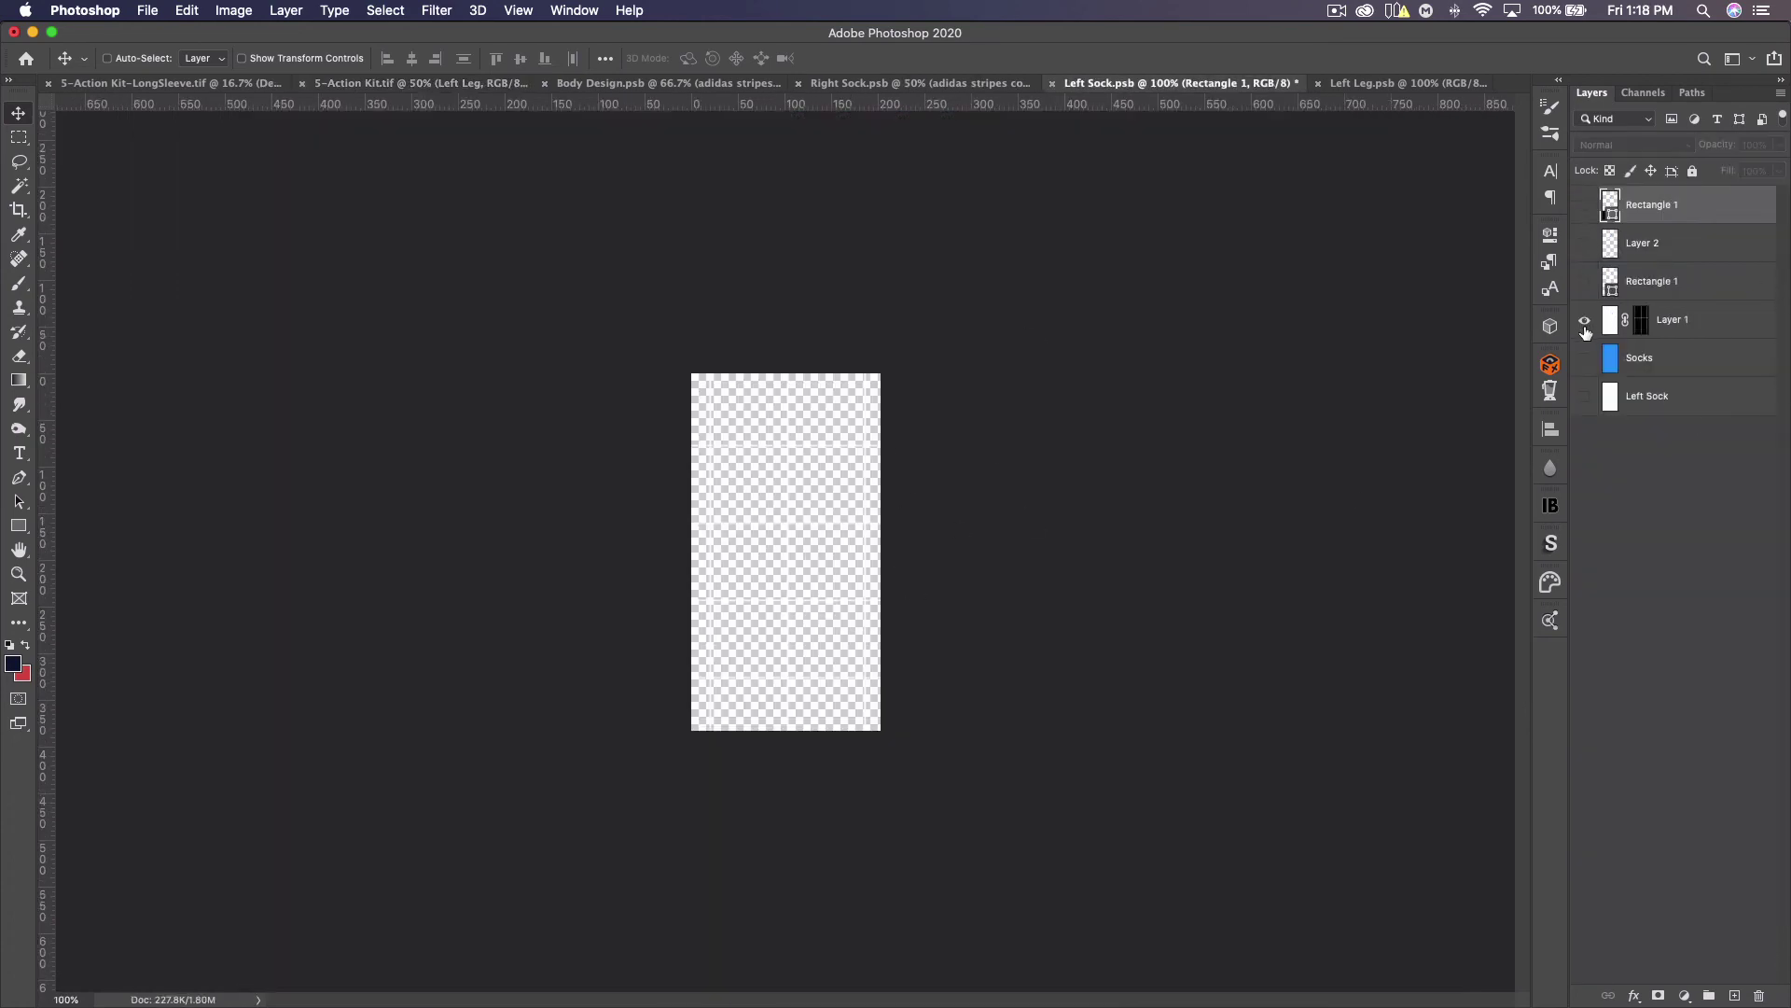
{"action": "left_click", "coordinate": [891, 83]}
{"action": "left_click_drag", "start_coordinate": [786, 446], "coordinate": [896, 330]}
{"action": "key", "text": "super+t"}
{"action": "left_click_drag", "start_coordinate": [1087, 340], "coordinate": [1084, 692]}
{"action": "key", "text": "Return"}
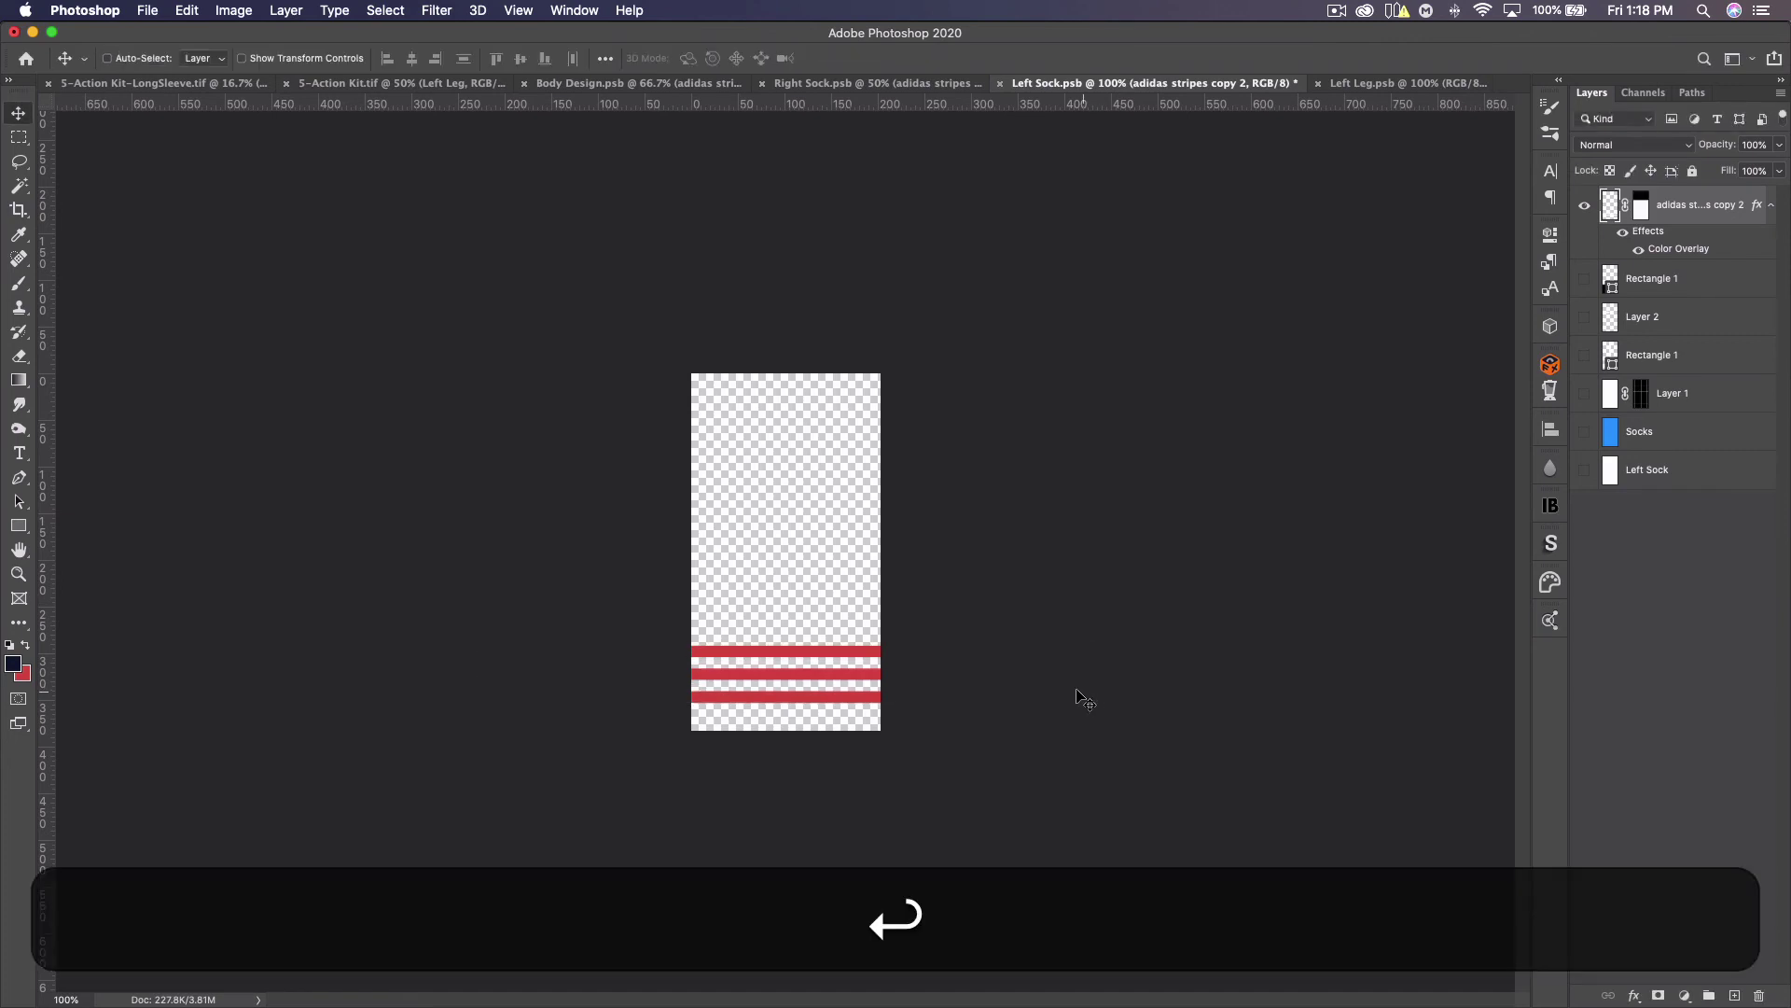
{"action": "key", "text": "super+s"}
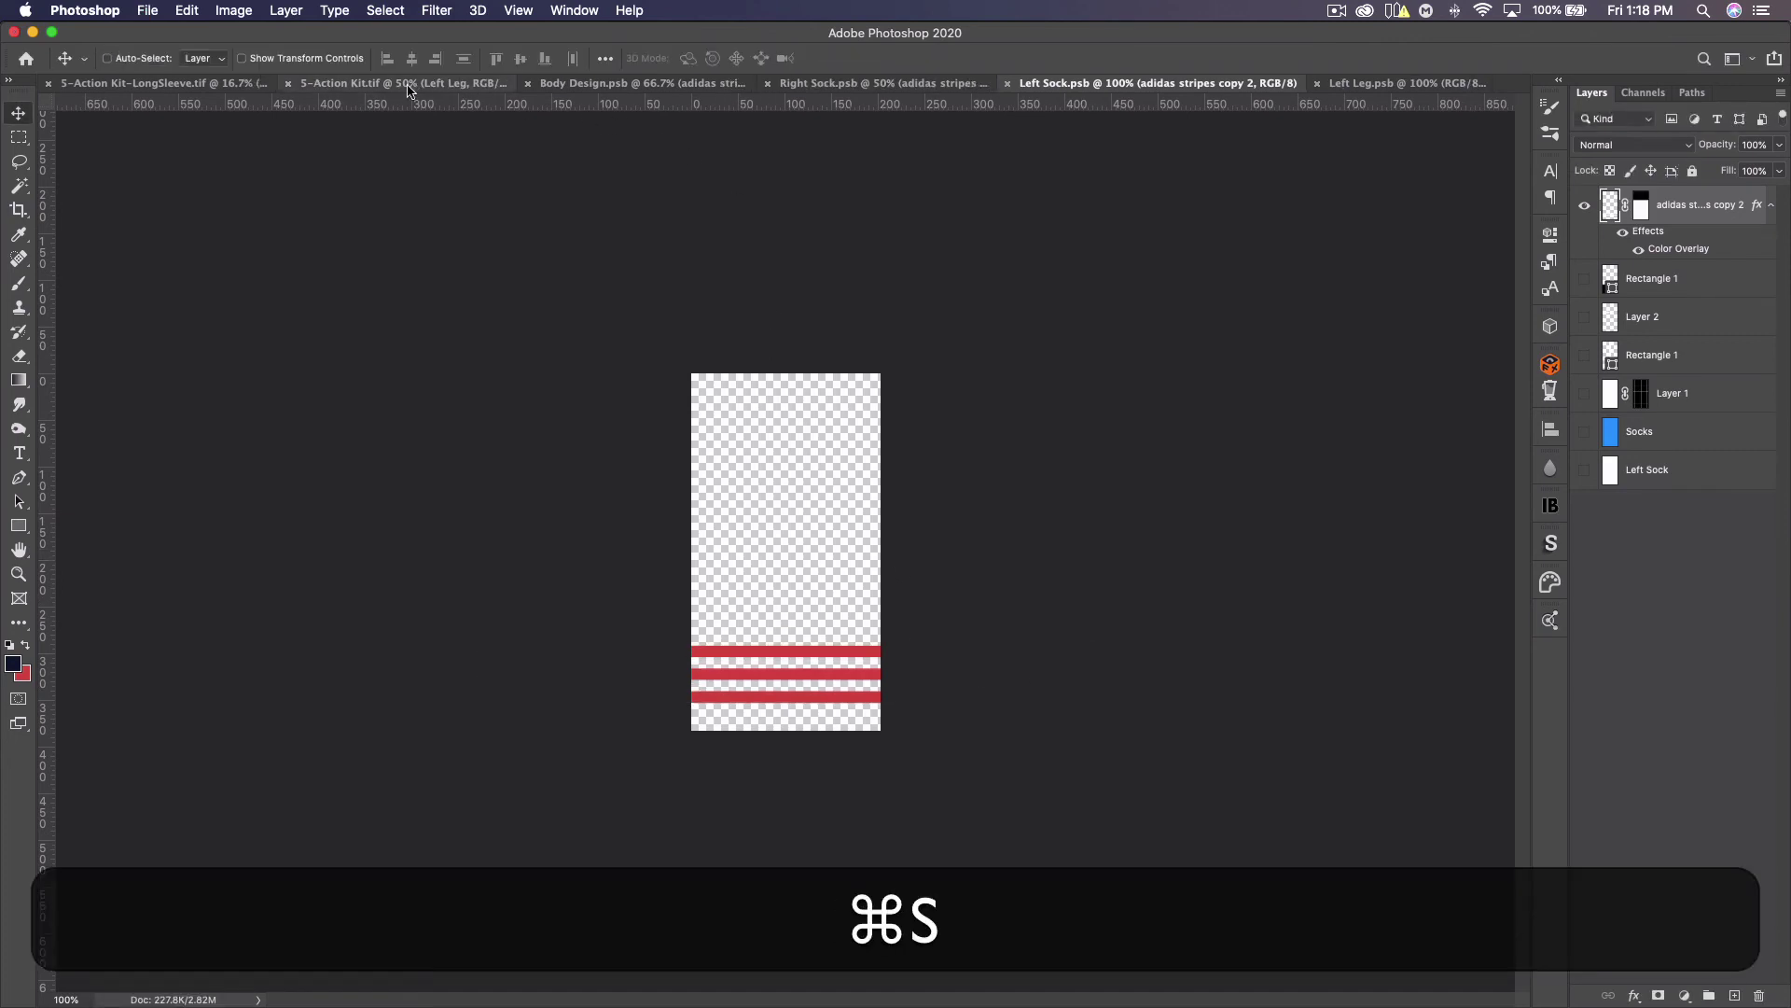
{"action": "left_click", "coordinate": [413, 86]}
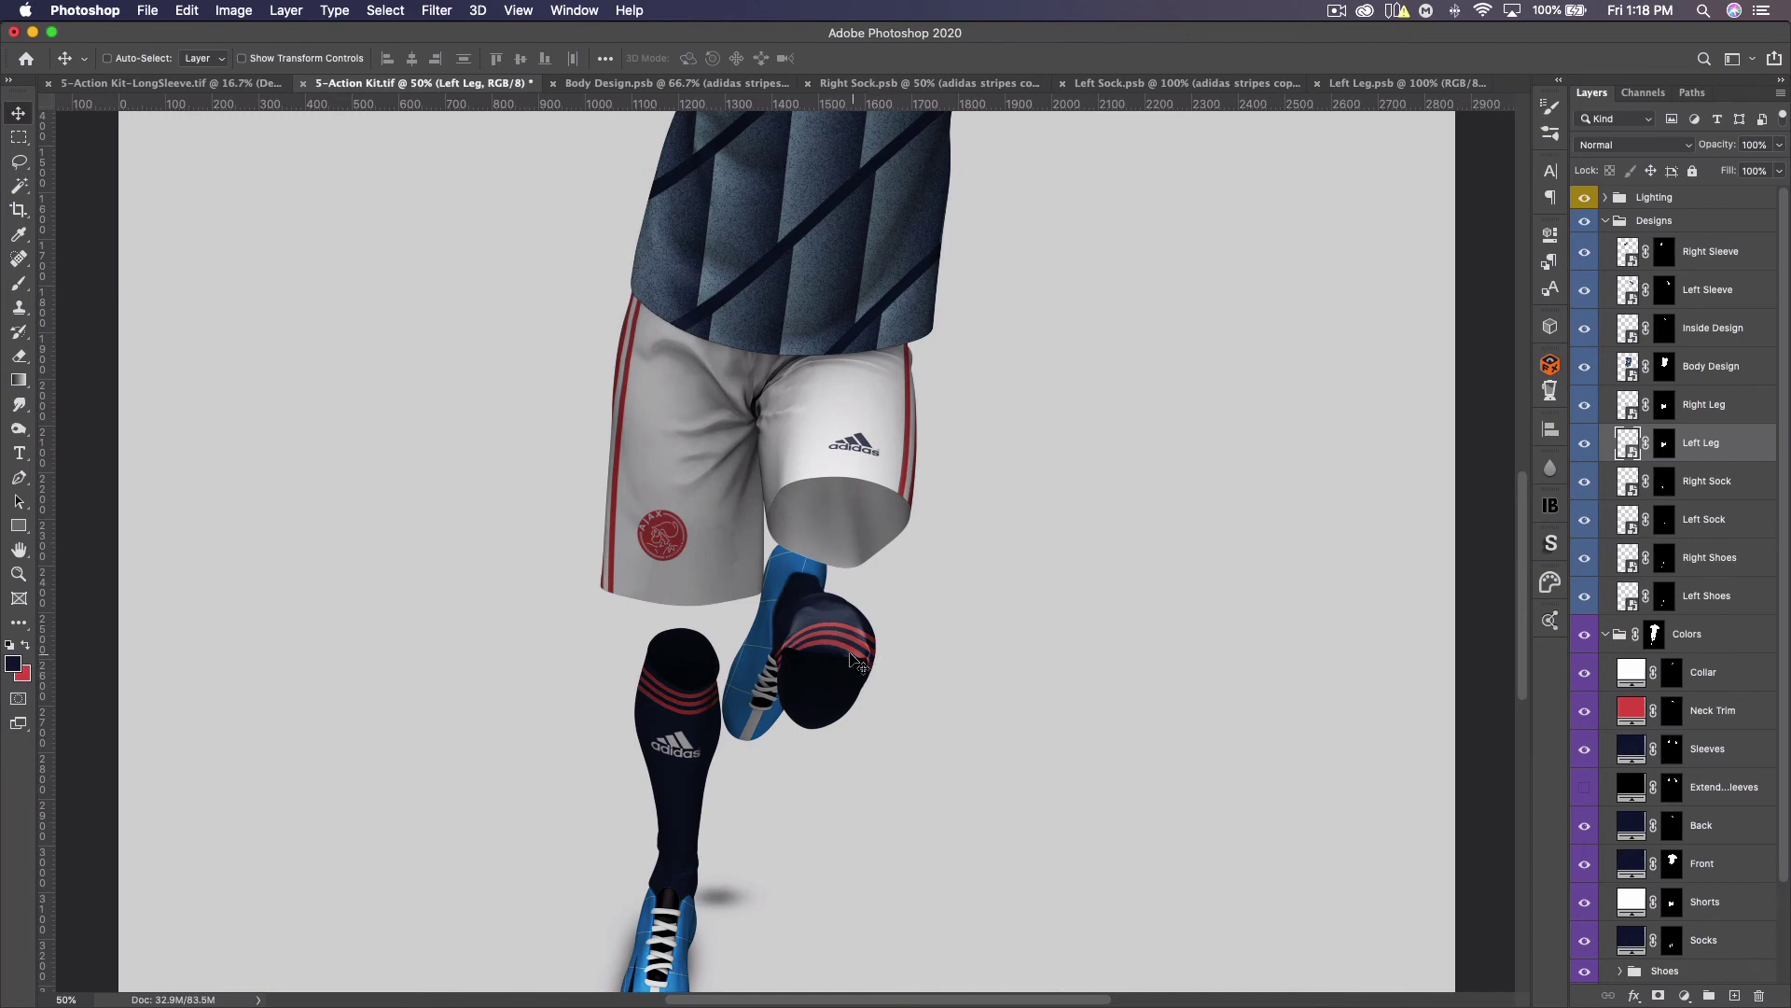
Move the left sock's red stripes slightly up, save the file, and check the whole kit on the mock-up
{"action": "left_click", "coordinate": [1132, 84]}
{"action": "left_click_drag", "start_coordinate": [831, 640], "coordinate": [863, 586]}
{"action": "key", "text": "cmd+s"}
{"action": "left_click", "coordinate": [420, 83]}
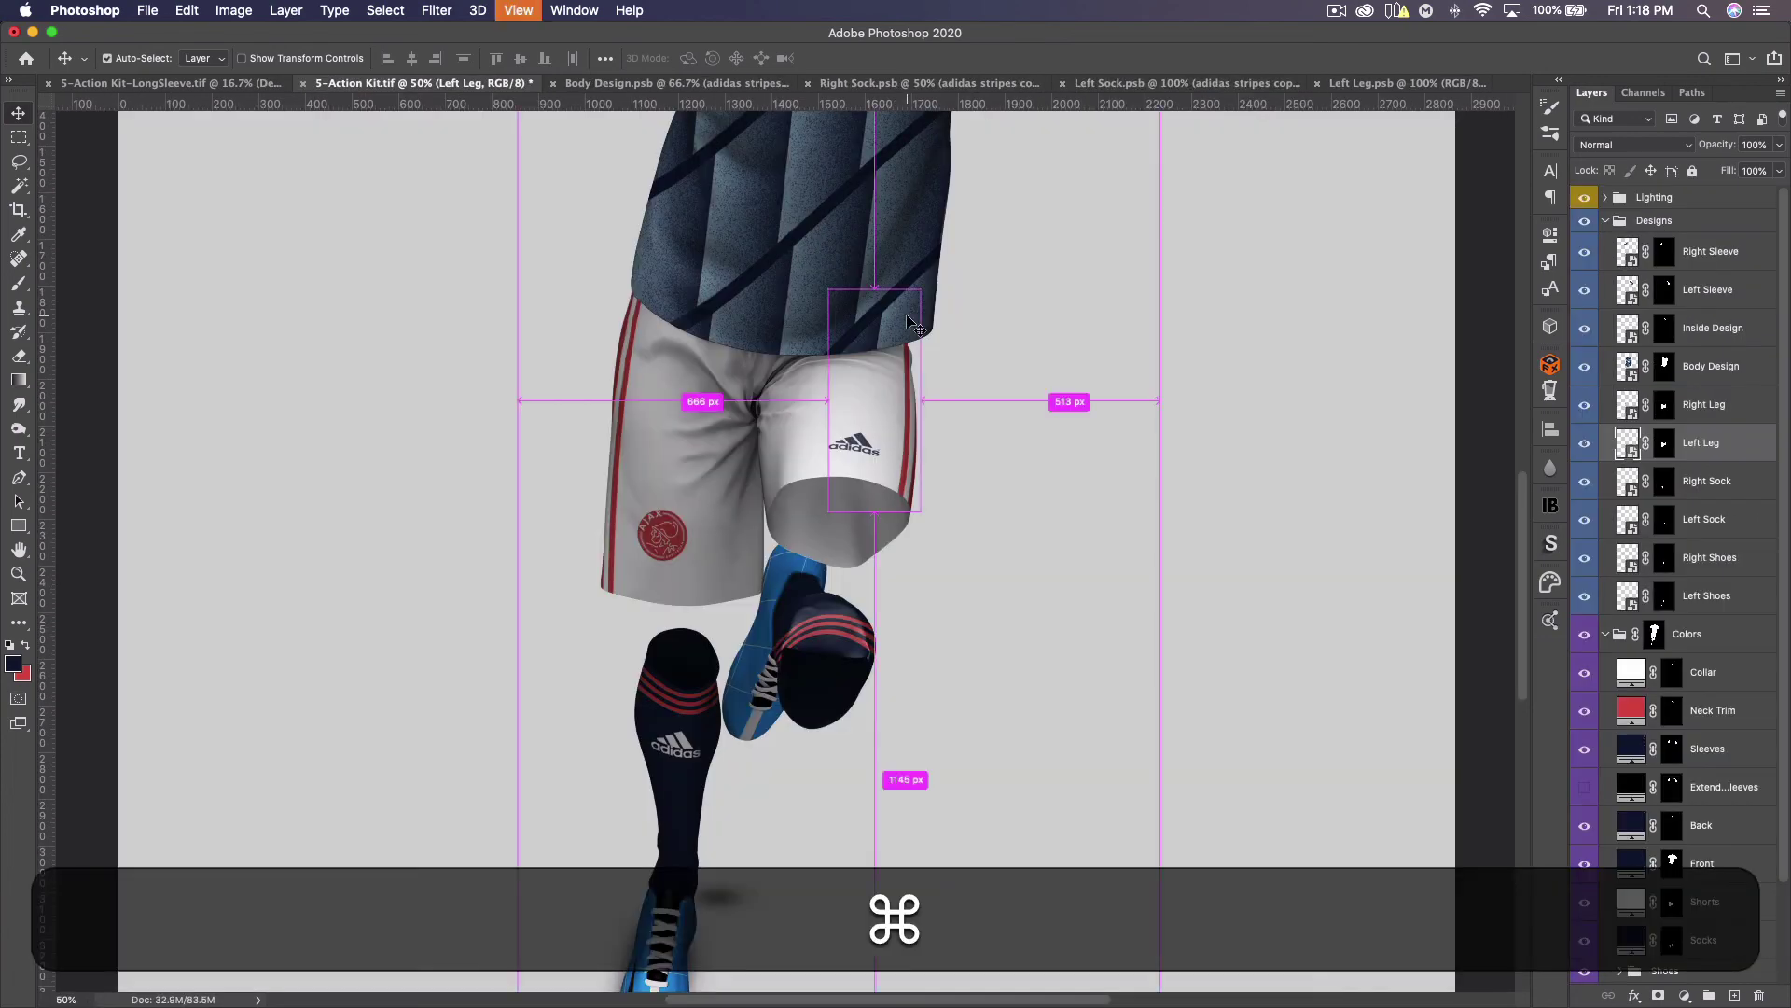
{"action": "key", "text": "super+minus"}
{"action": "key", "text": "super+minus"}
{"action": "key", "text": "super+minus"}
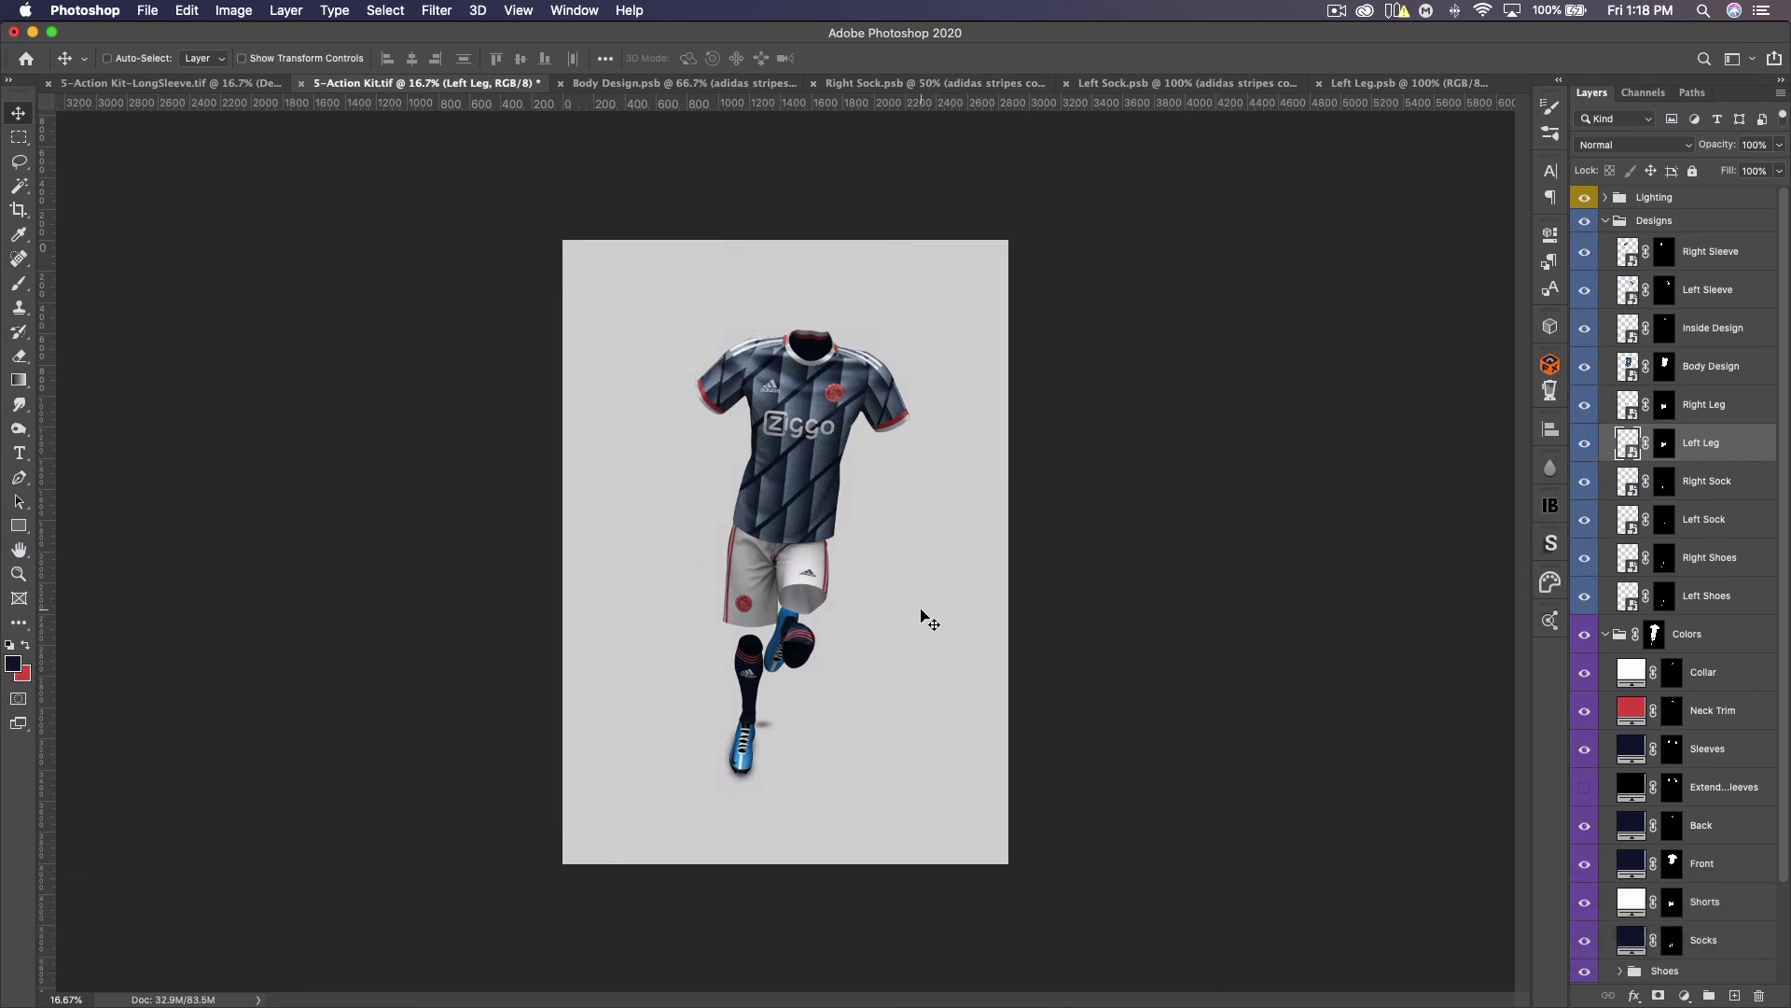
{"action": "key", "text": "super"}
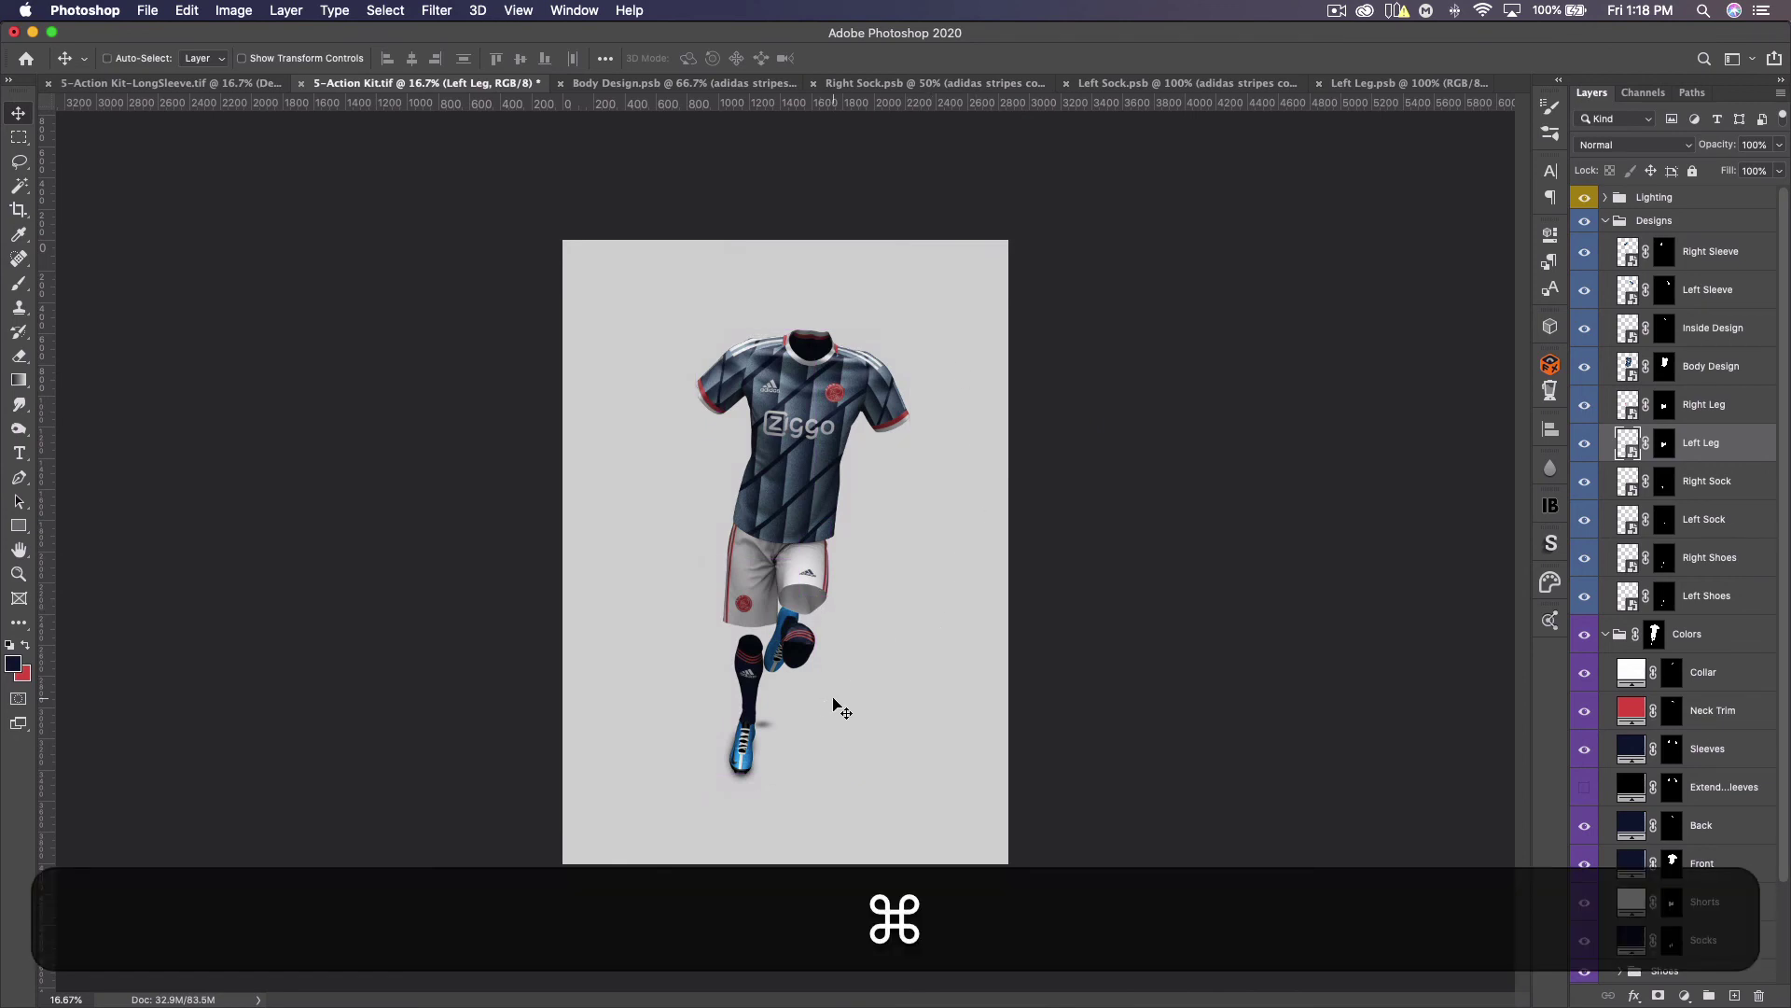
Close the Left Leg, Left Sock and Right Sock artwork files
{"action": "left_click", "coordinate": [1319, 83]}
{"action": "left_click", "coordinate": [1210, 83]}
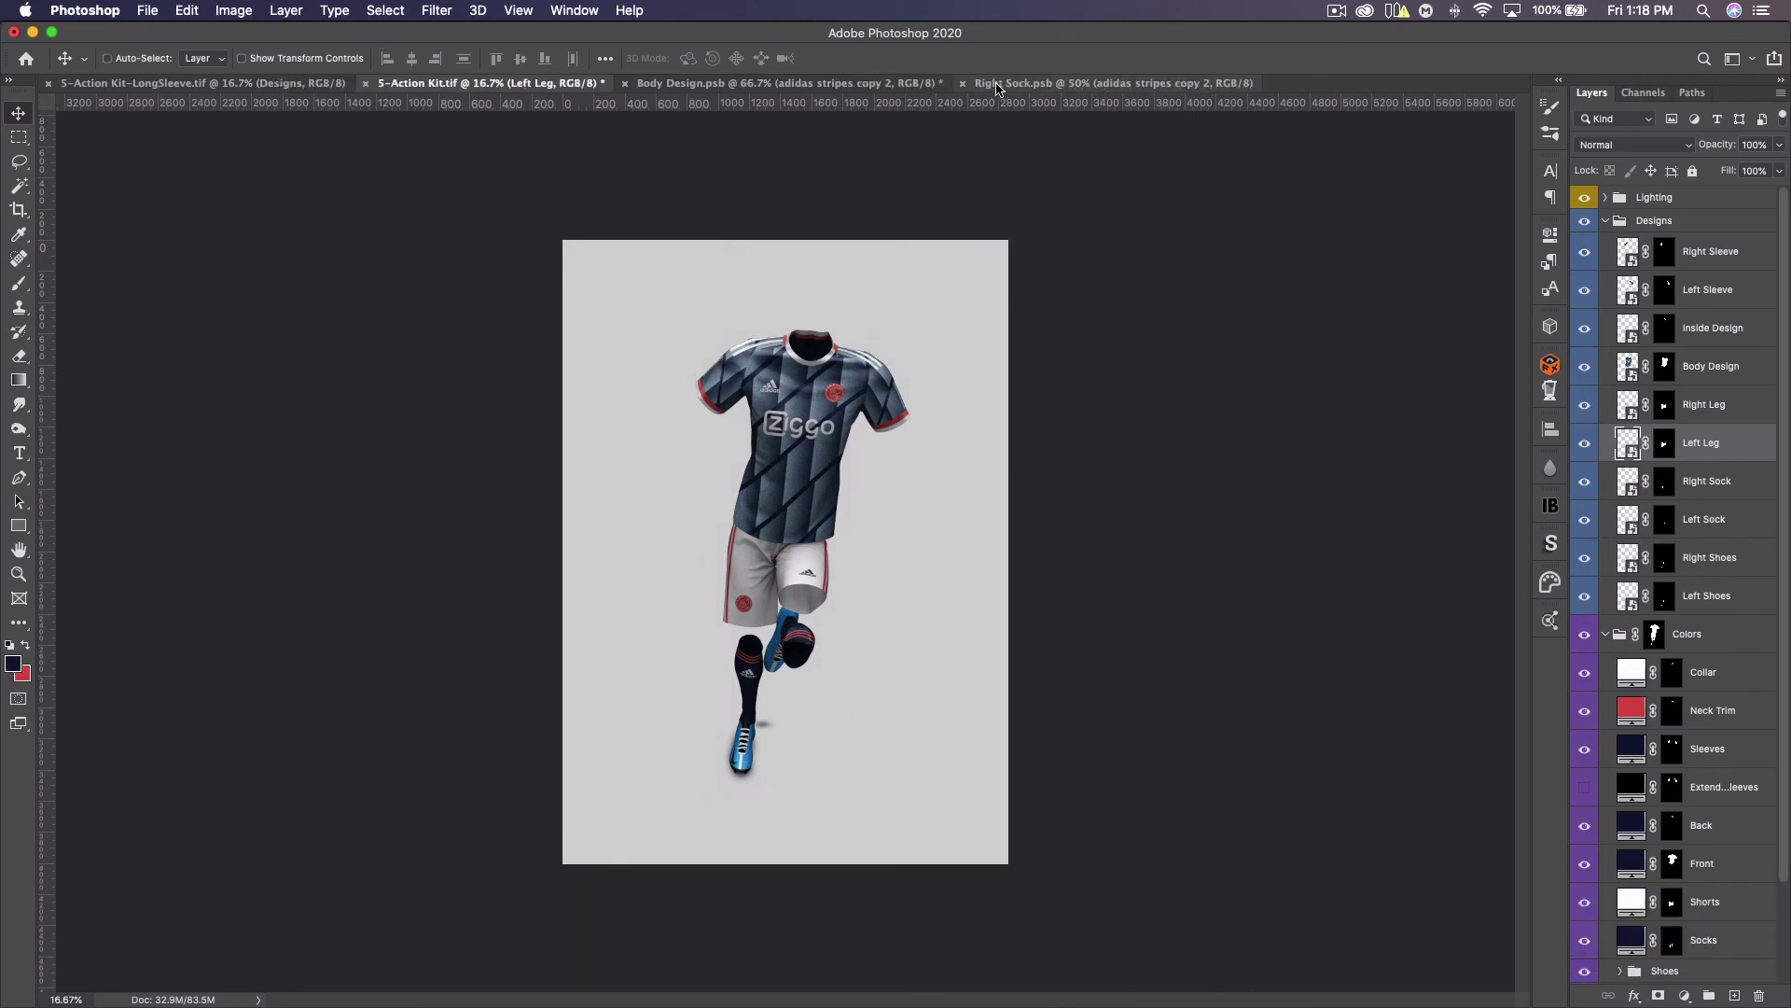
{"action": "left_click", "coordinate": [962, 84]}
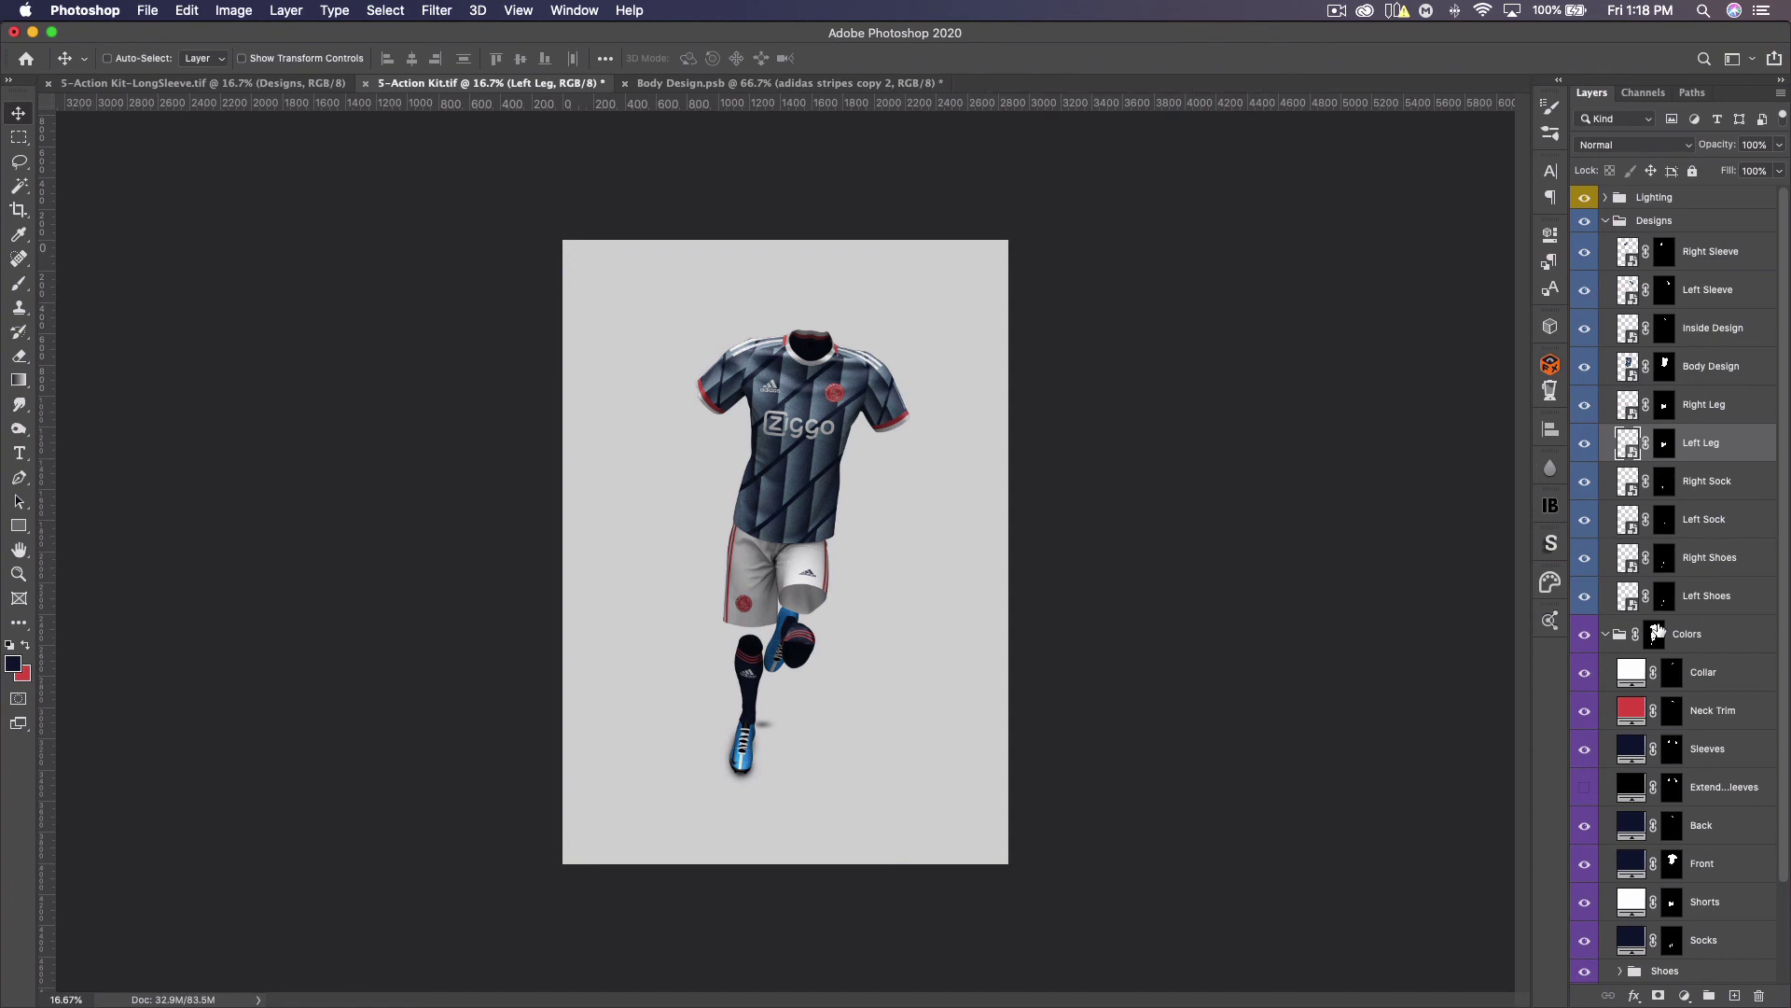
Recolor the Shoes fill layer in the Shoes group with the red background color d94d44
{"action": "scroll", "coordinate": [1658, 633], "scroll_direction": "down", "scroll_amount": 3}
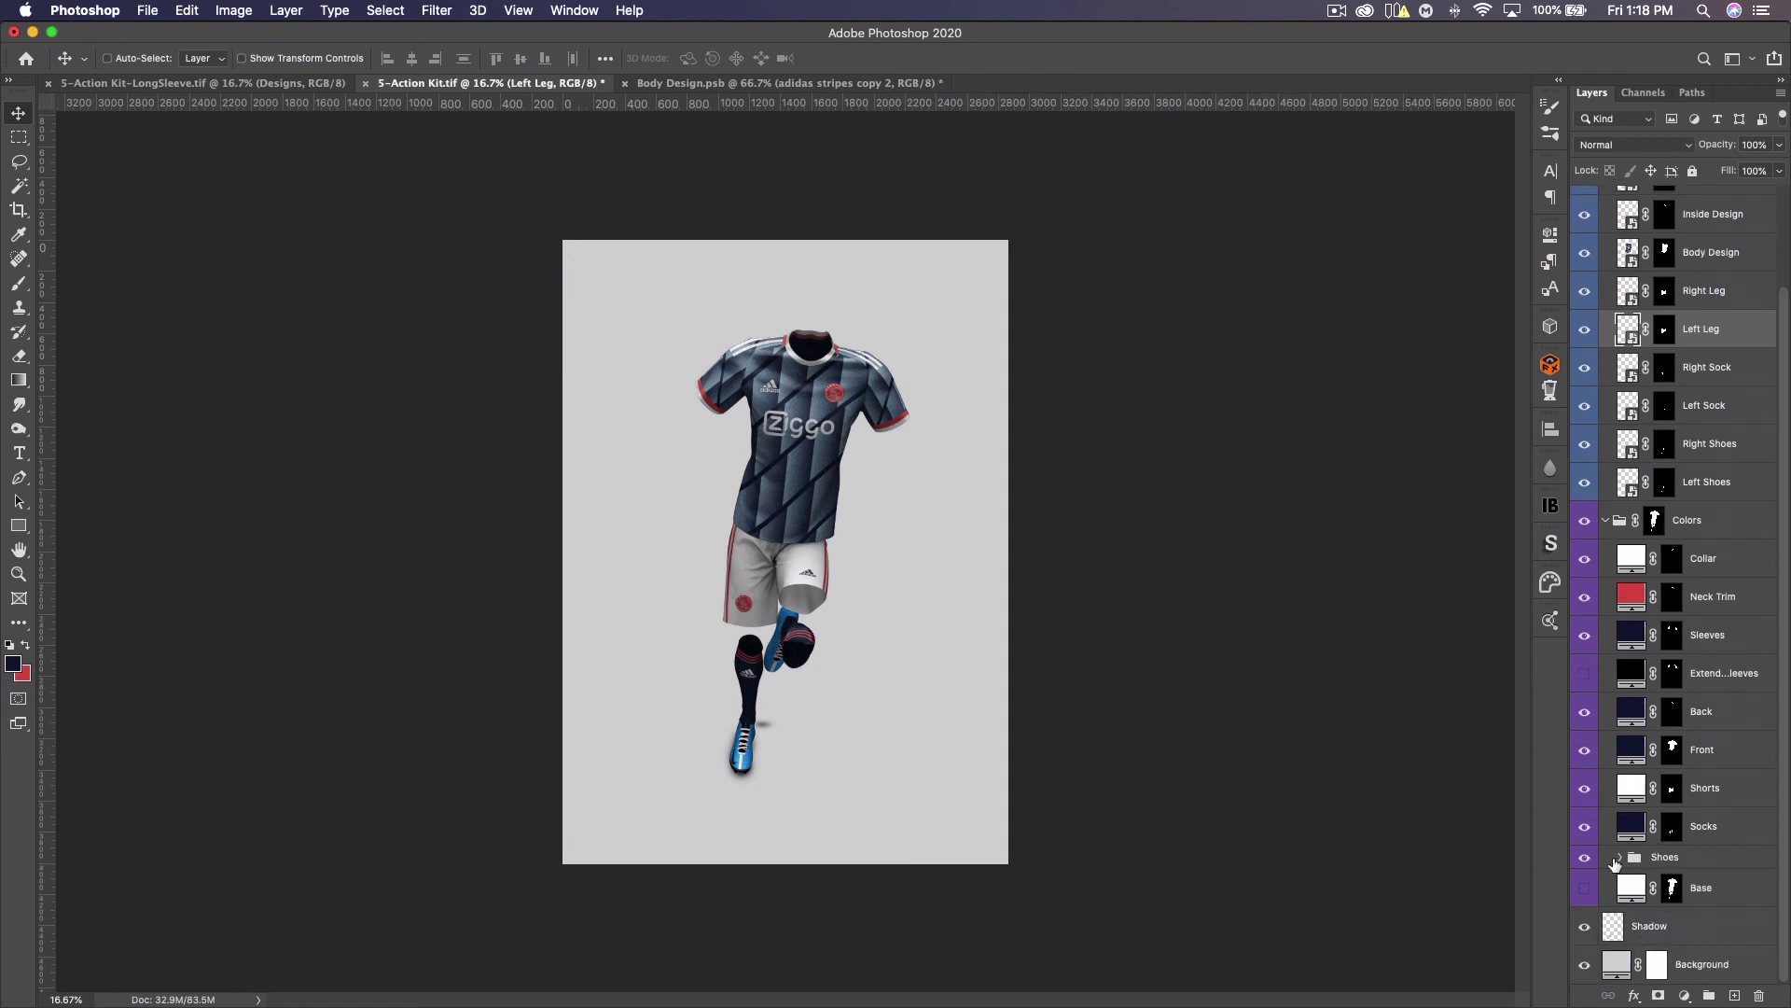
{"action": "left_click", "coordinate": [1628, 858]}
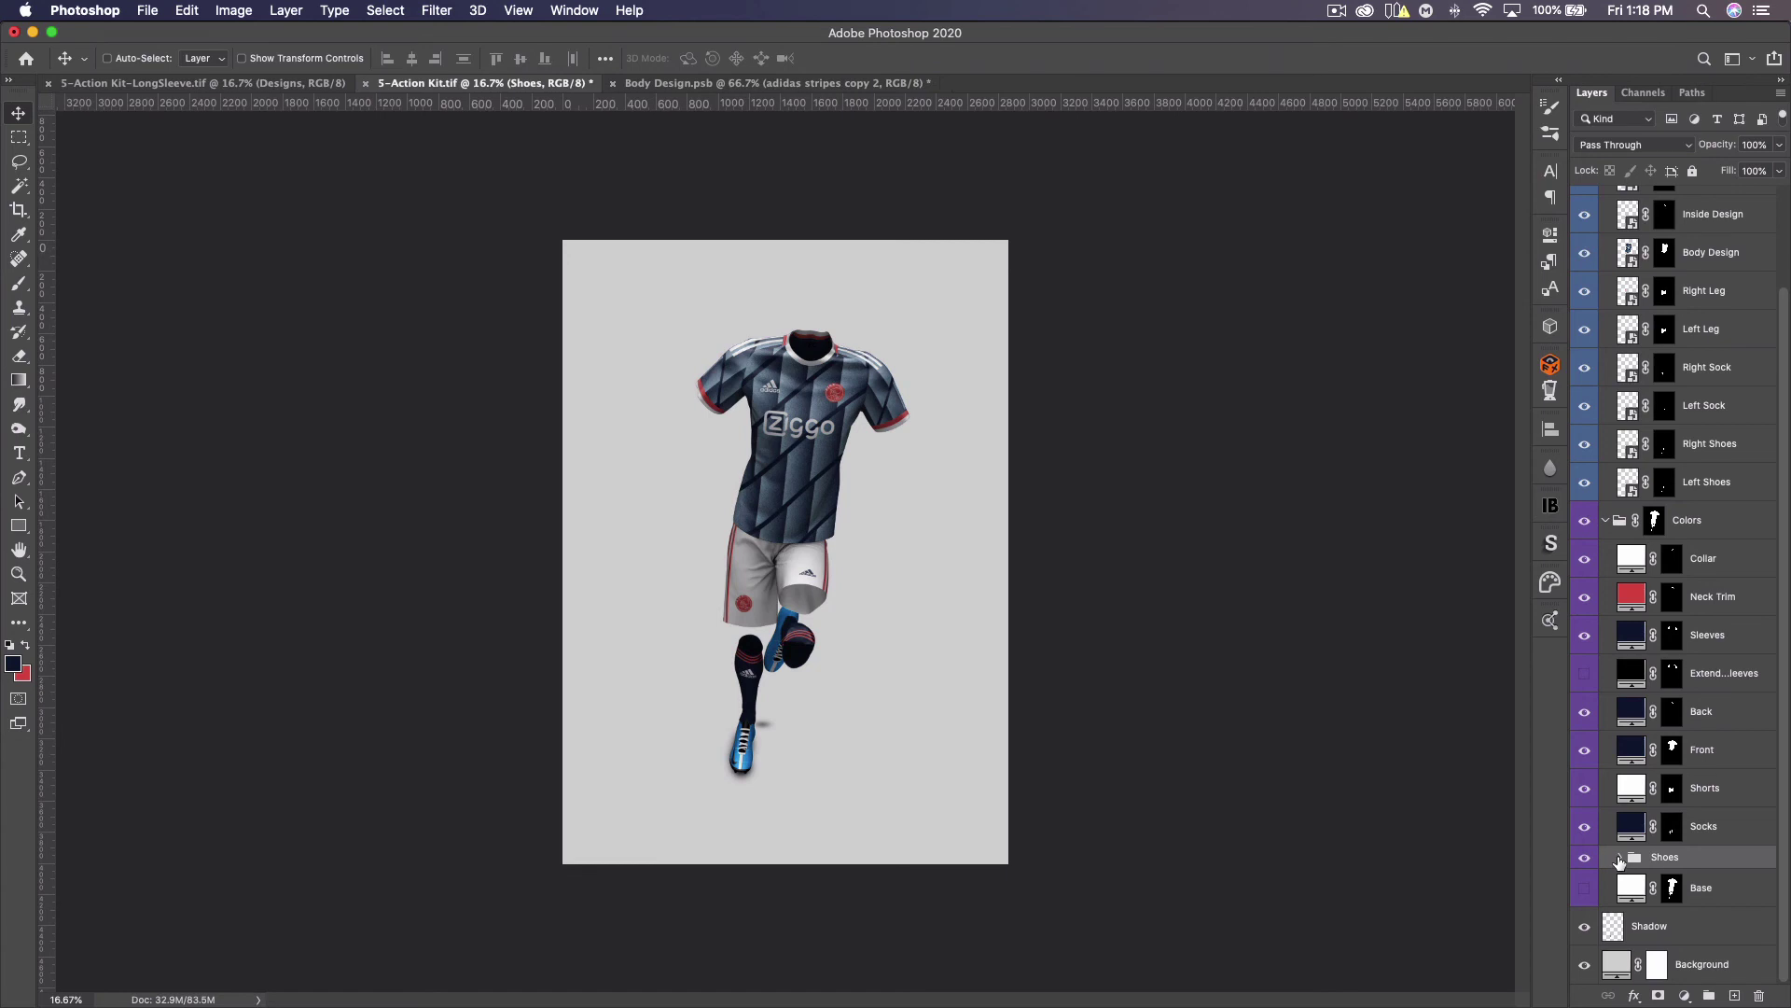
{"action": "left_click", "coordinate": [1620, 857]}
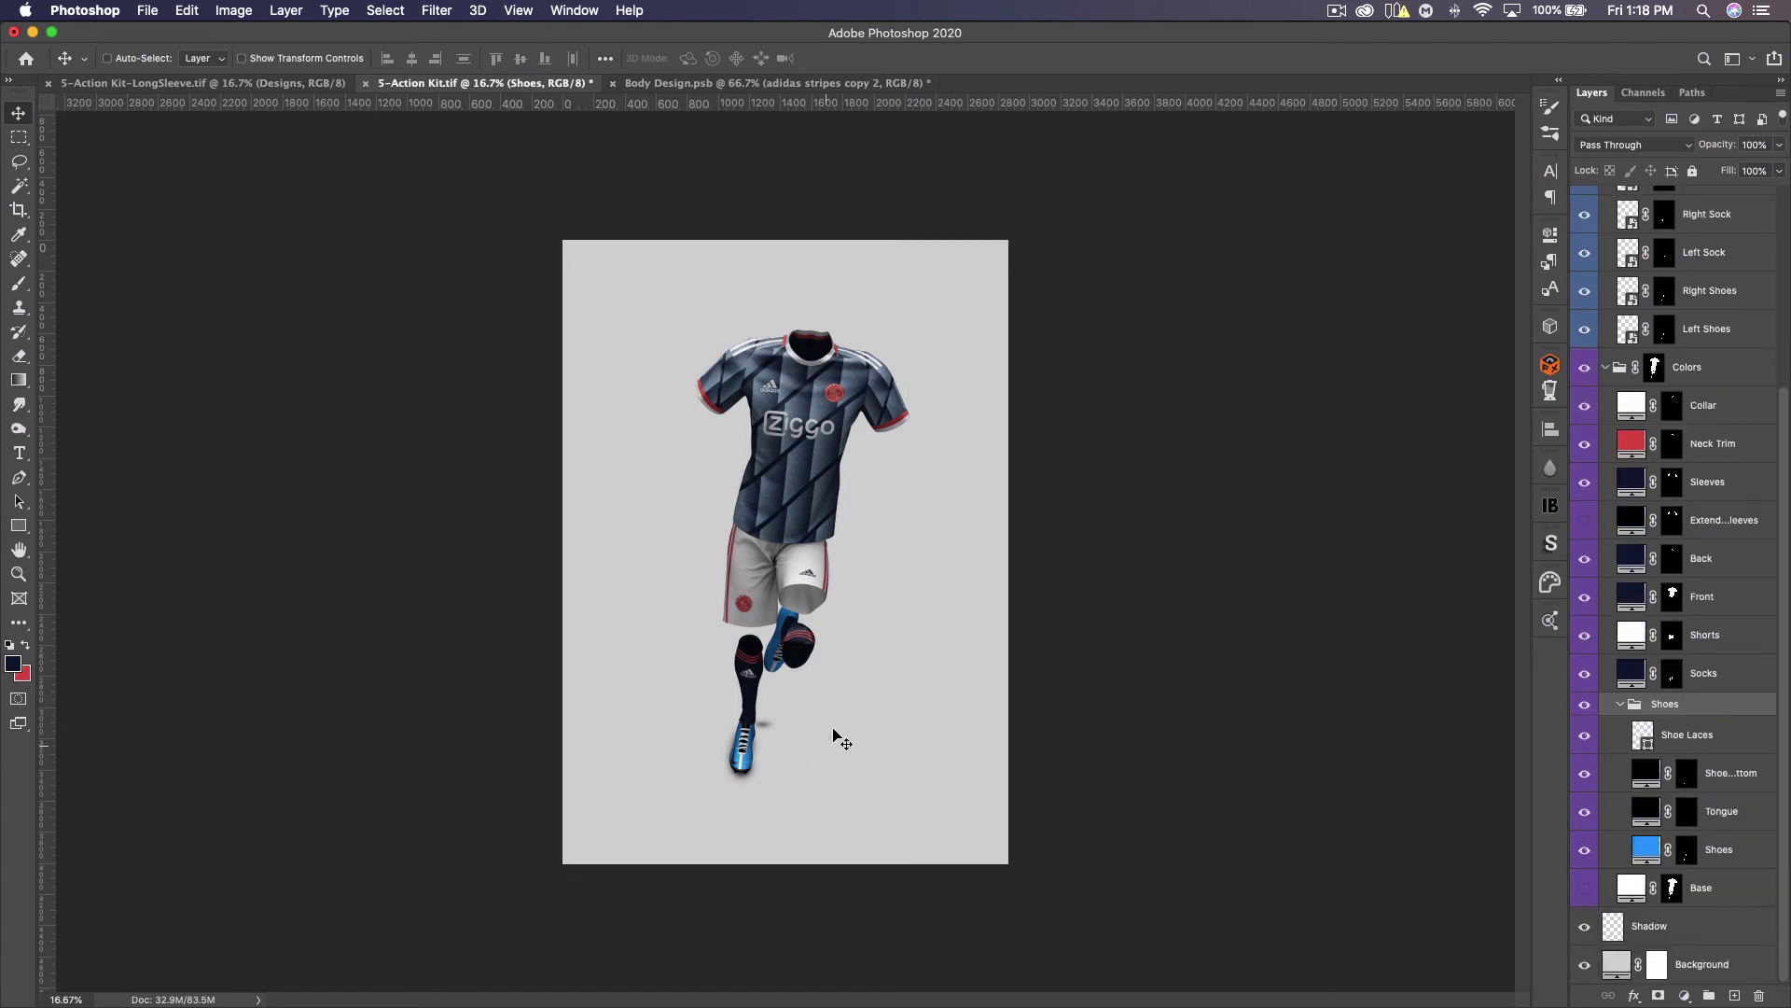
{"action": "key", "text": "super"}
{"action": "key", "text": "super+equal"}
{"action": "key", "text": "super+equal"}
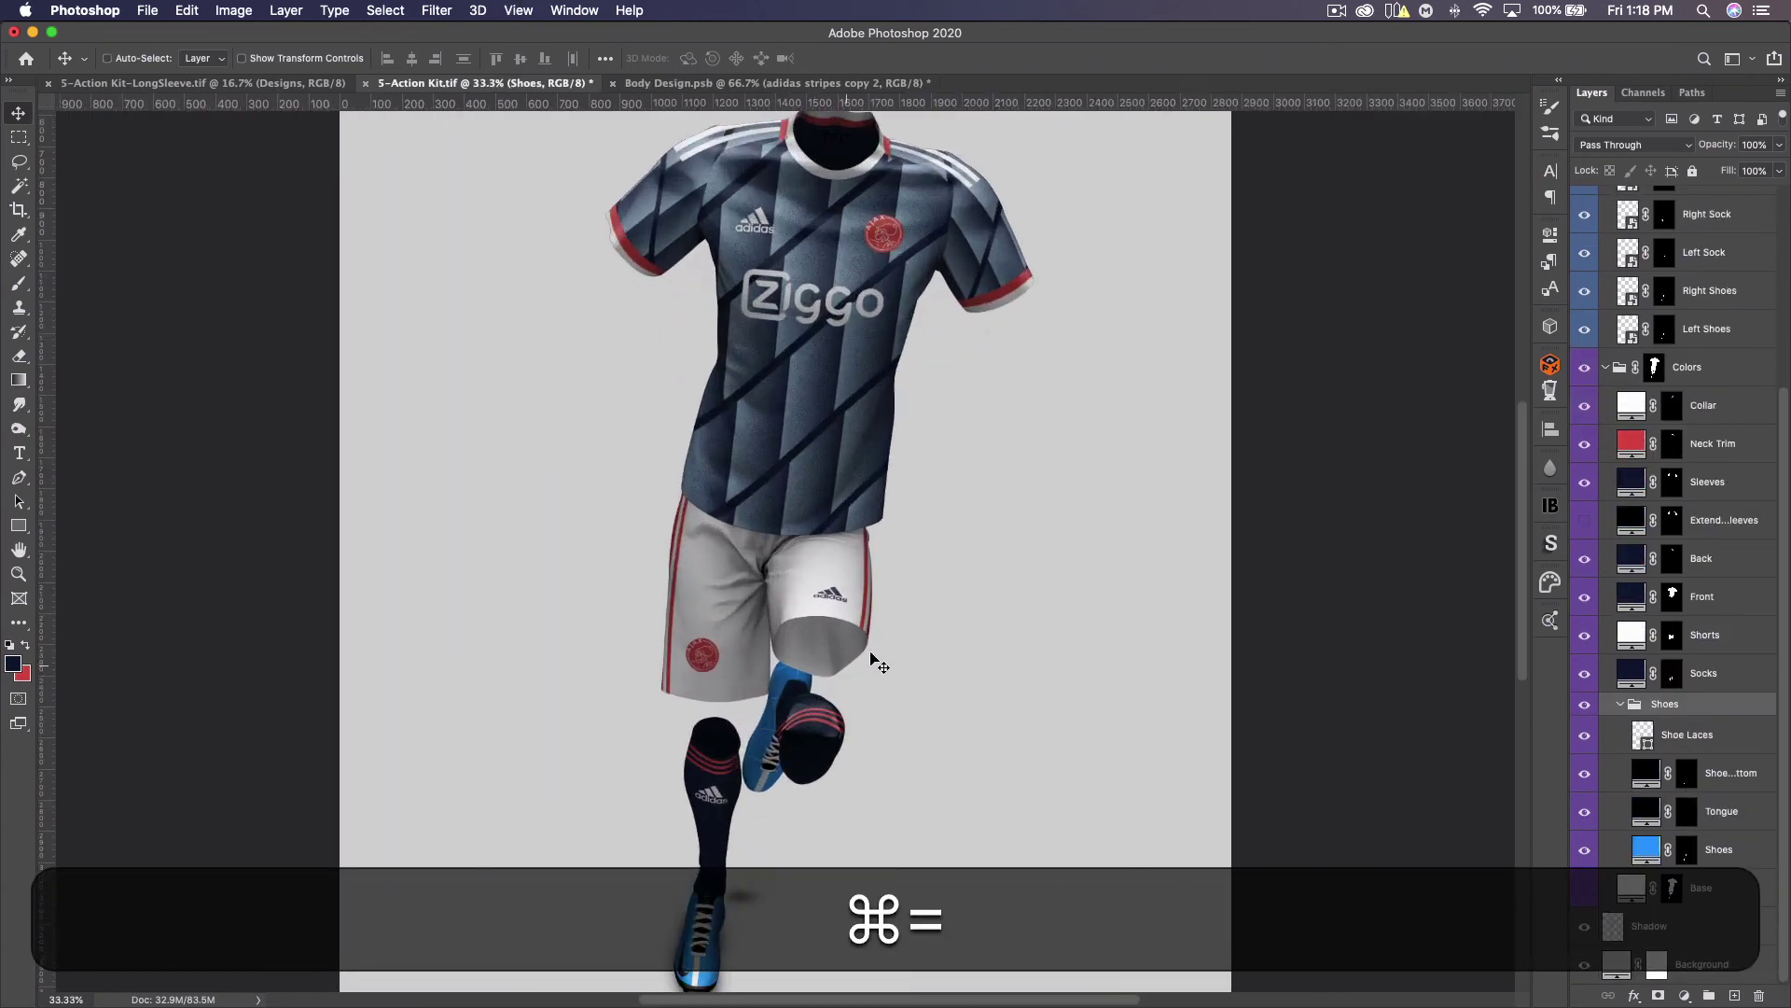
{"action": "scroll", "coordinate": [888, 648], "scroll_direction": "down", "scroll_amount": 5}
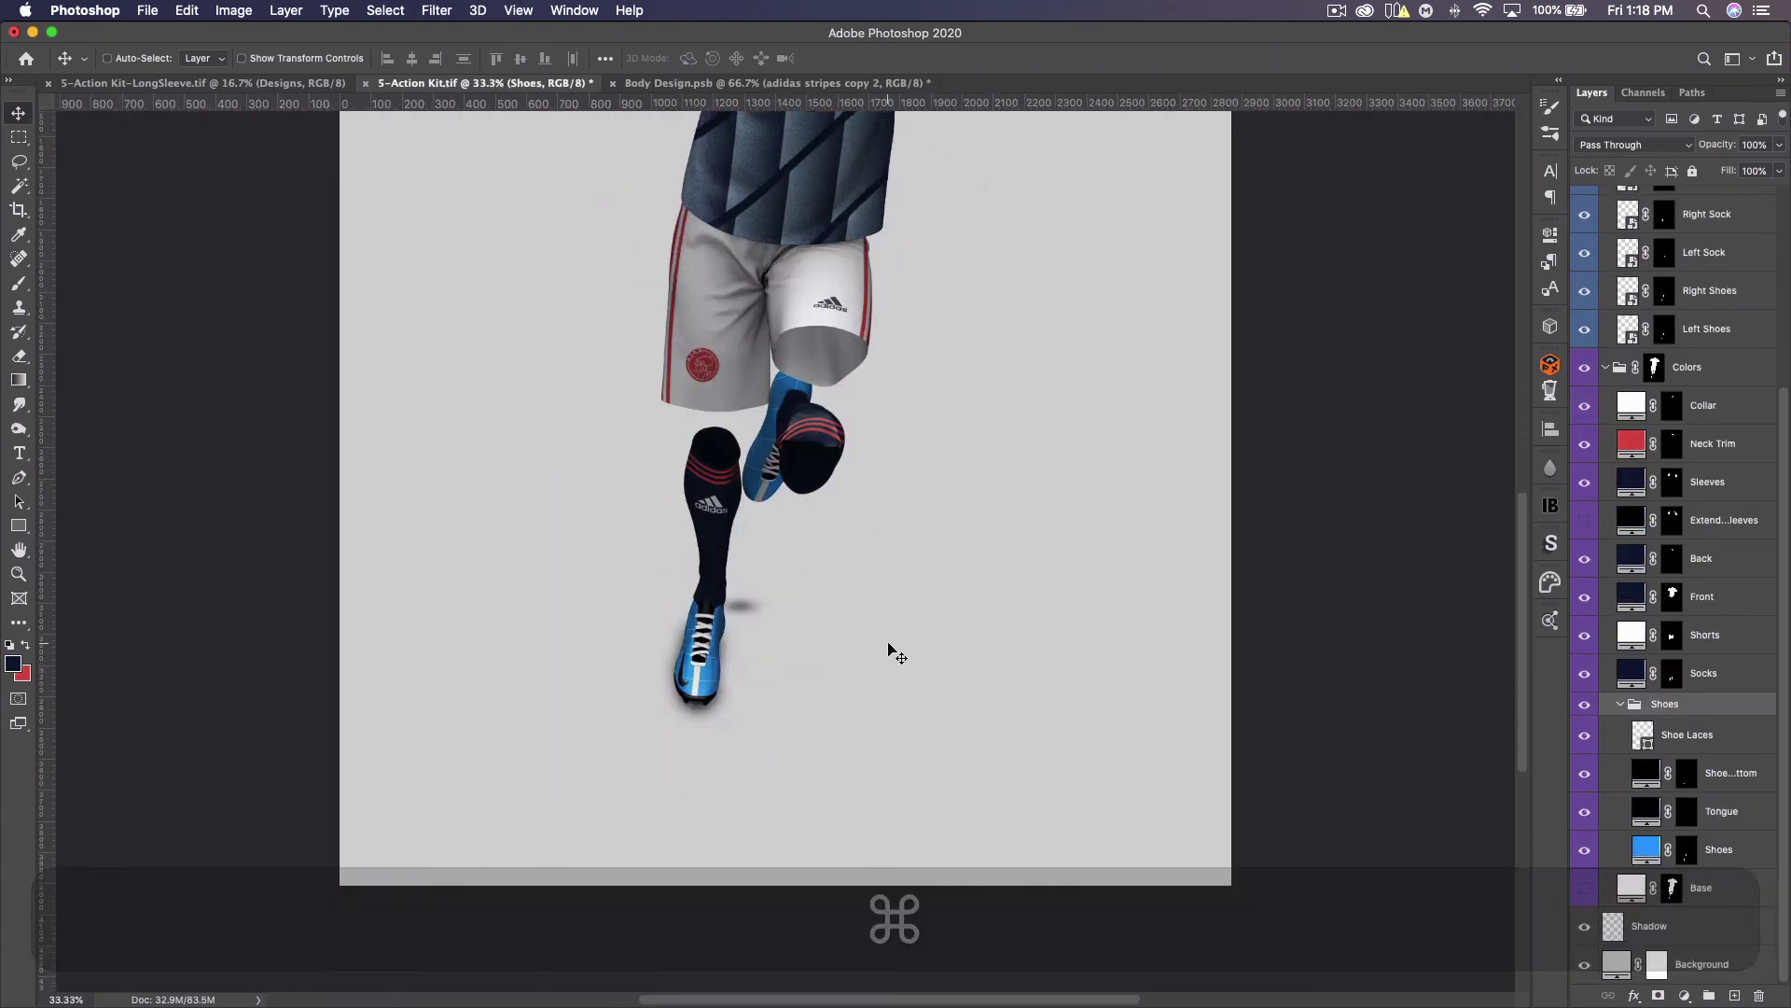
{"action": "double_click", "coordinate": [1643, 851]}
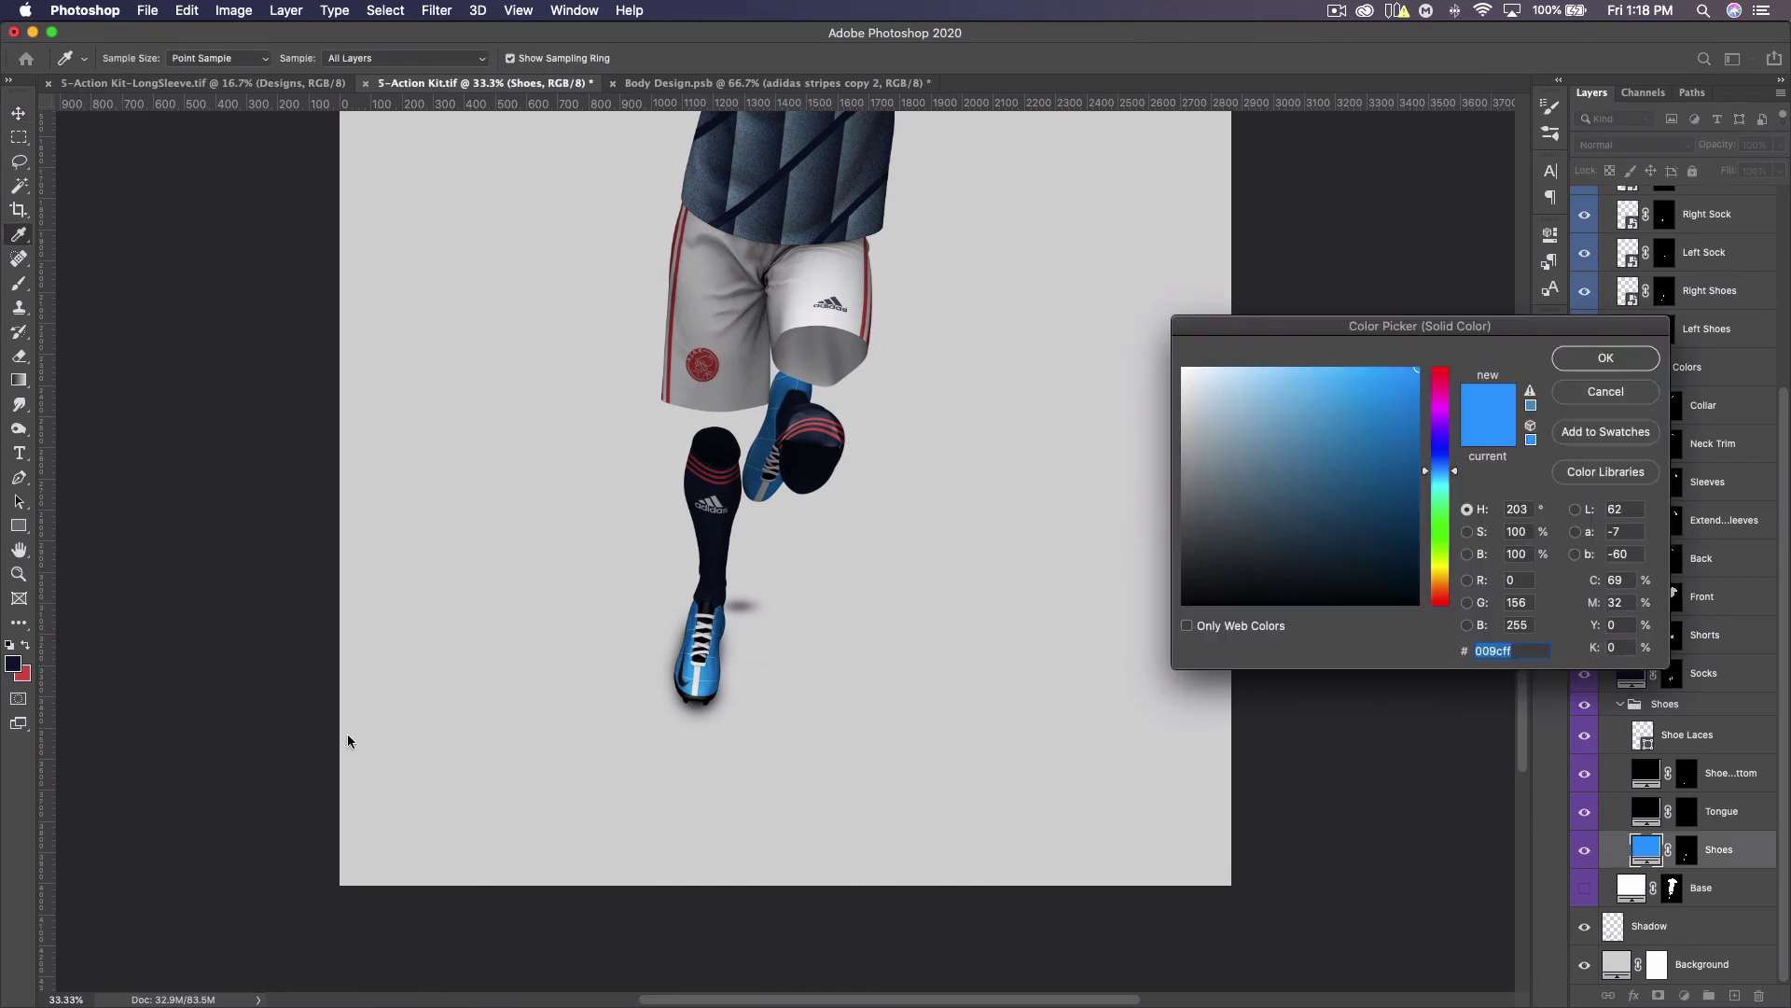
{"action": "left_click", "coordinate": [29, 669]}
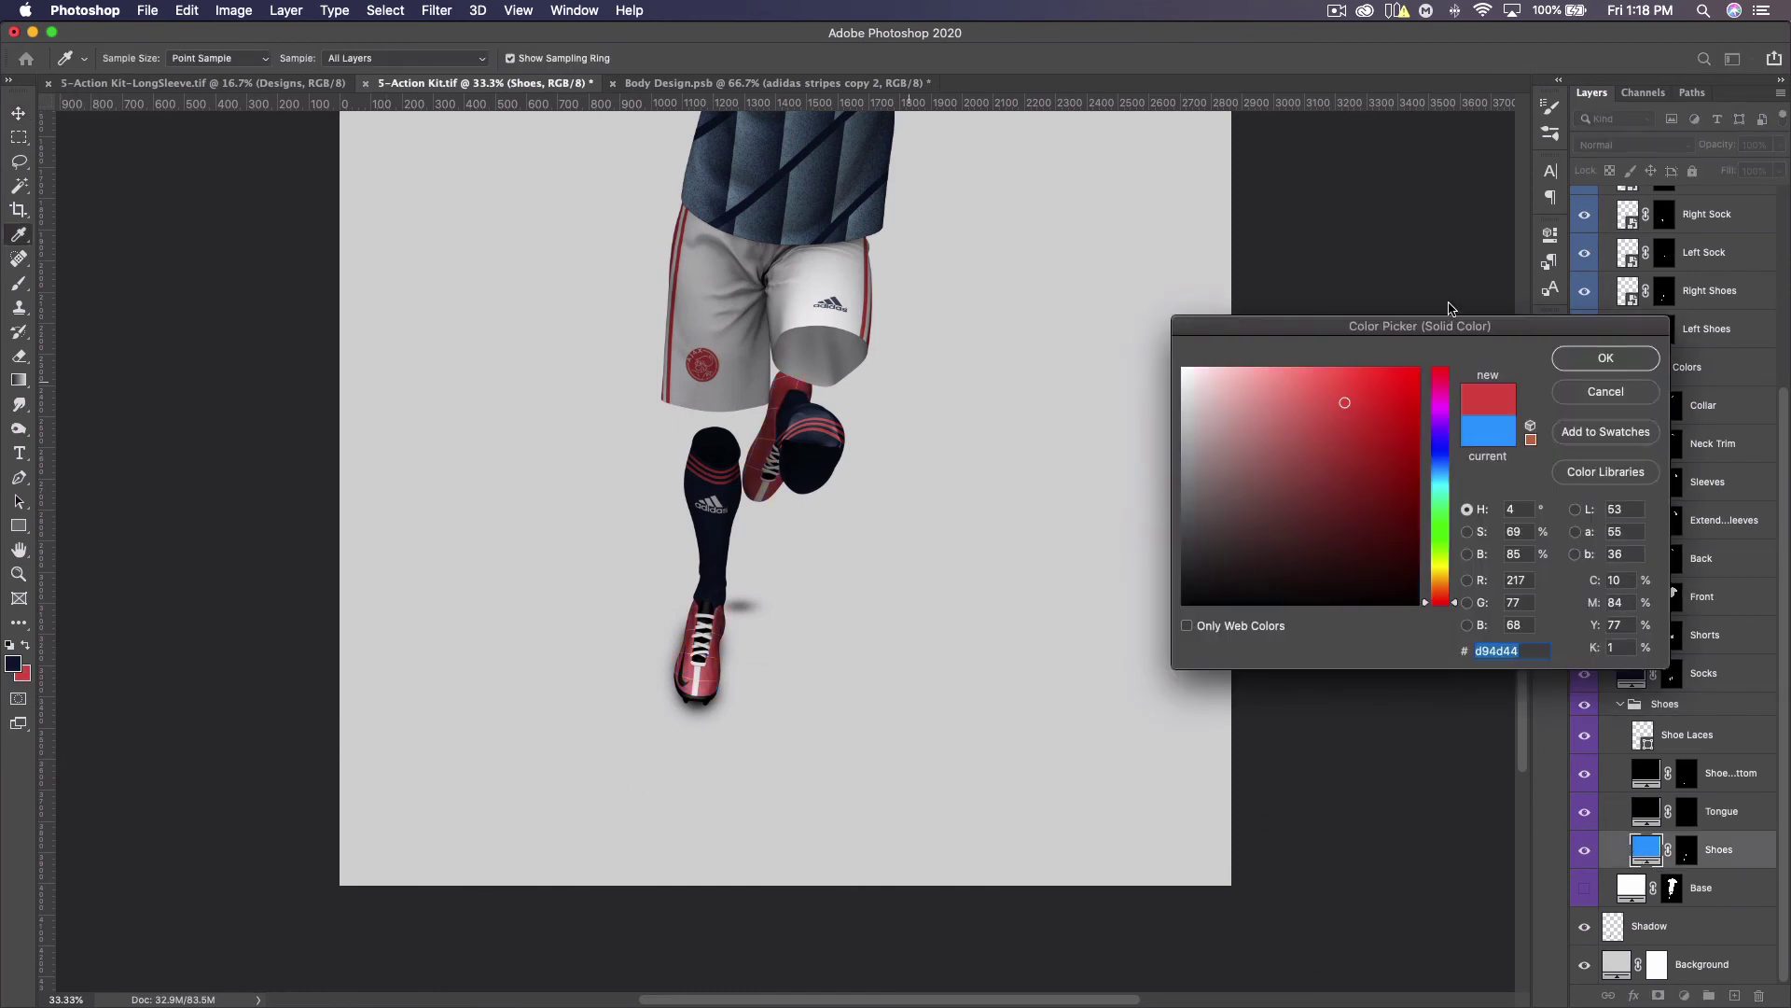
{"action": "left_click", "coordinate": [1597, 357]}
Set the shoe Tongue fill layer's color to white, ffffff
{"action": "double_click", "coordinate": [1650, 814]}
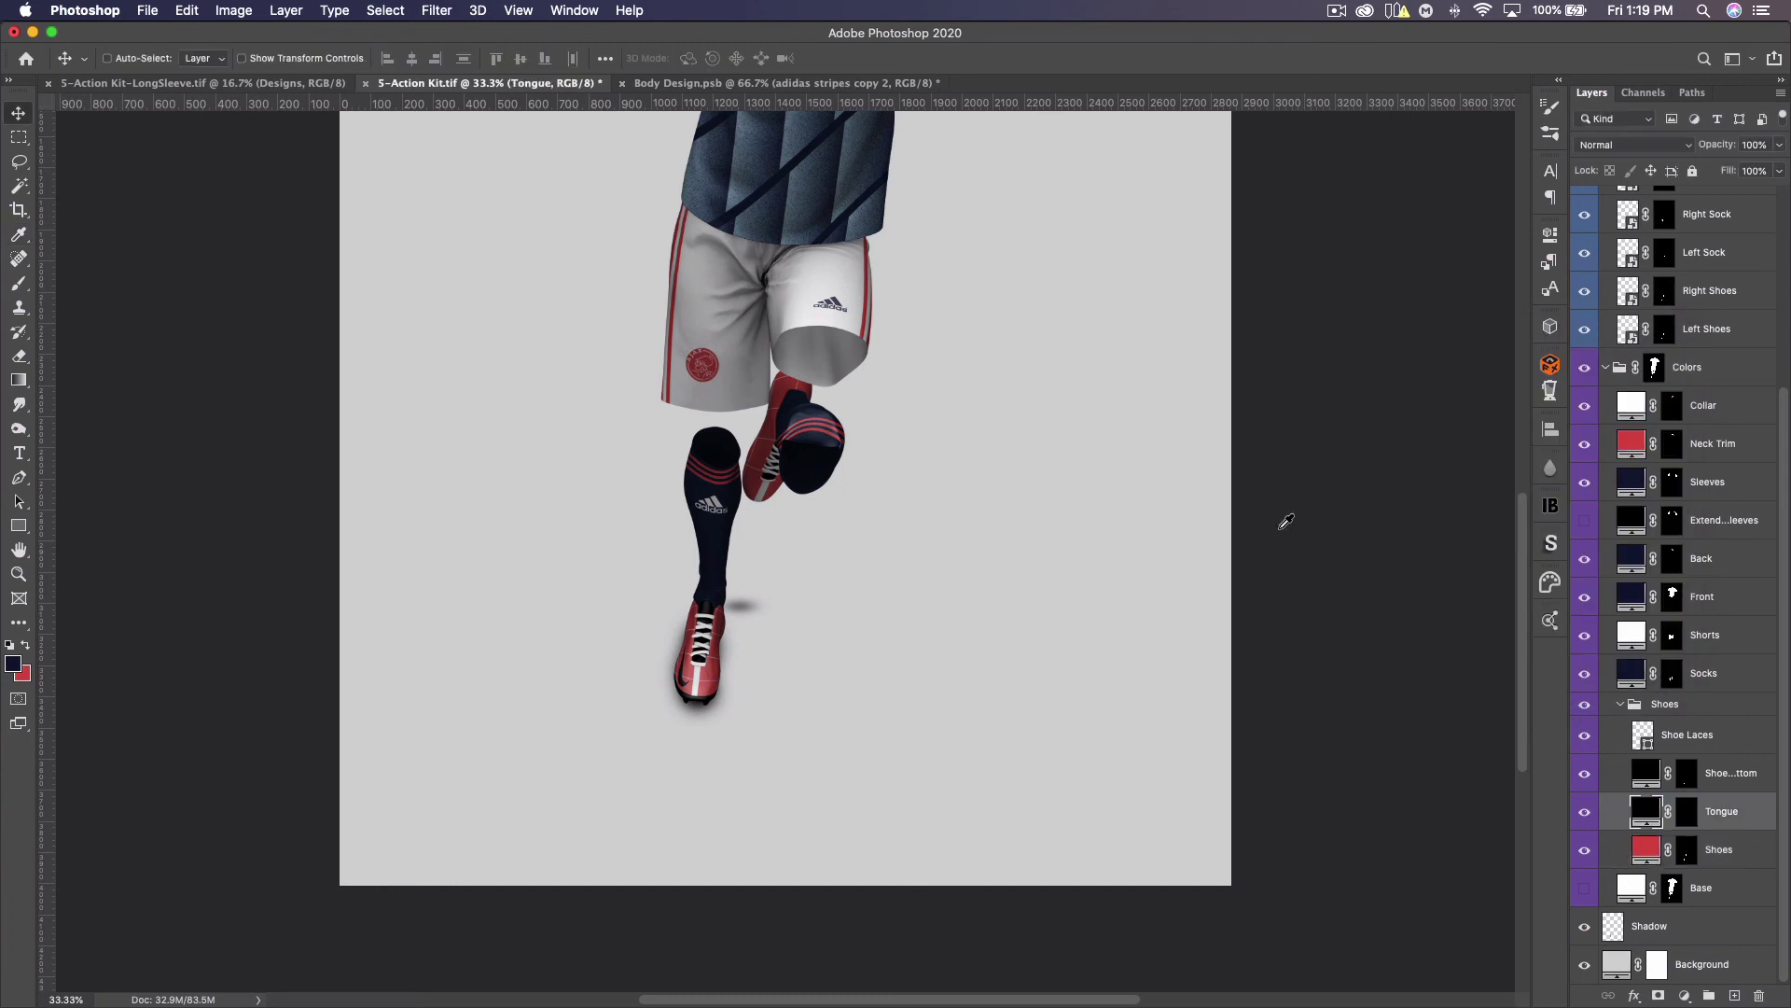
{"action": "type", "text": "ffffff"}
{"action": "key", "text": "Return"}
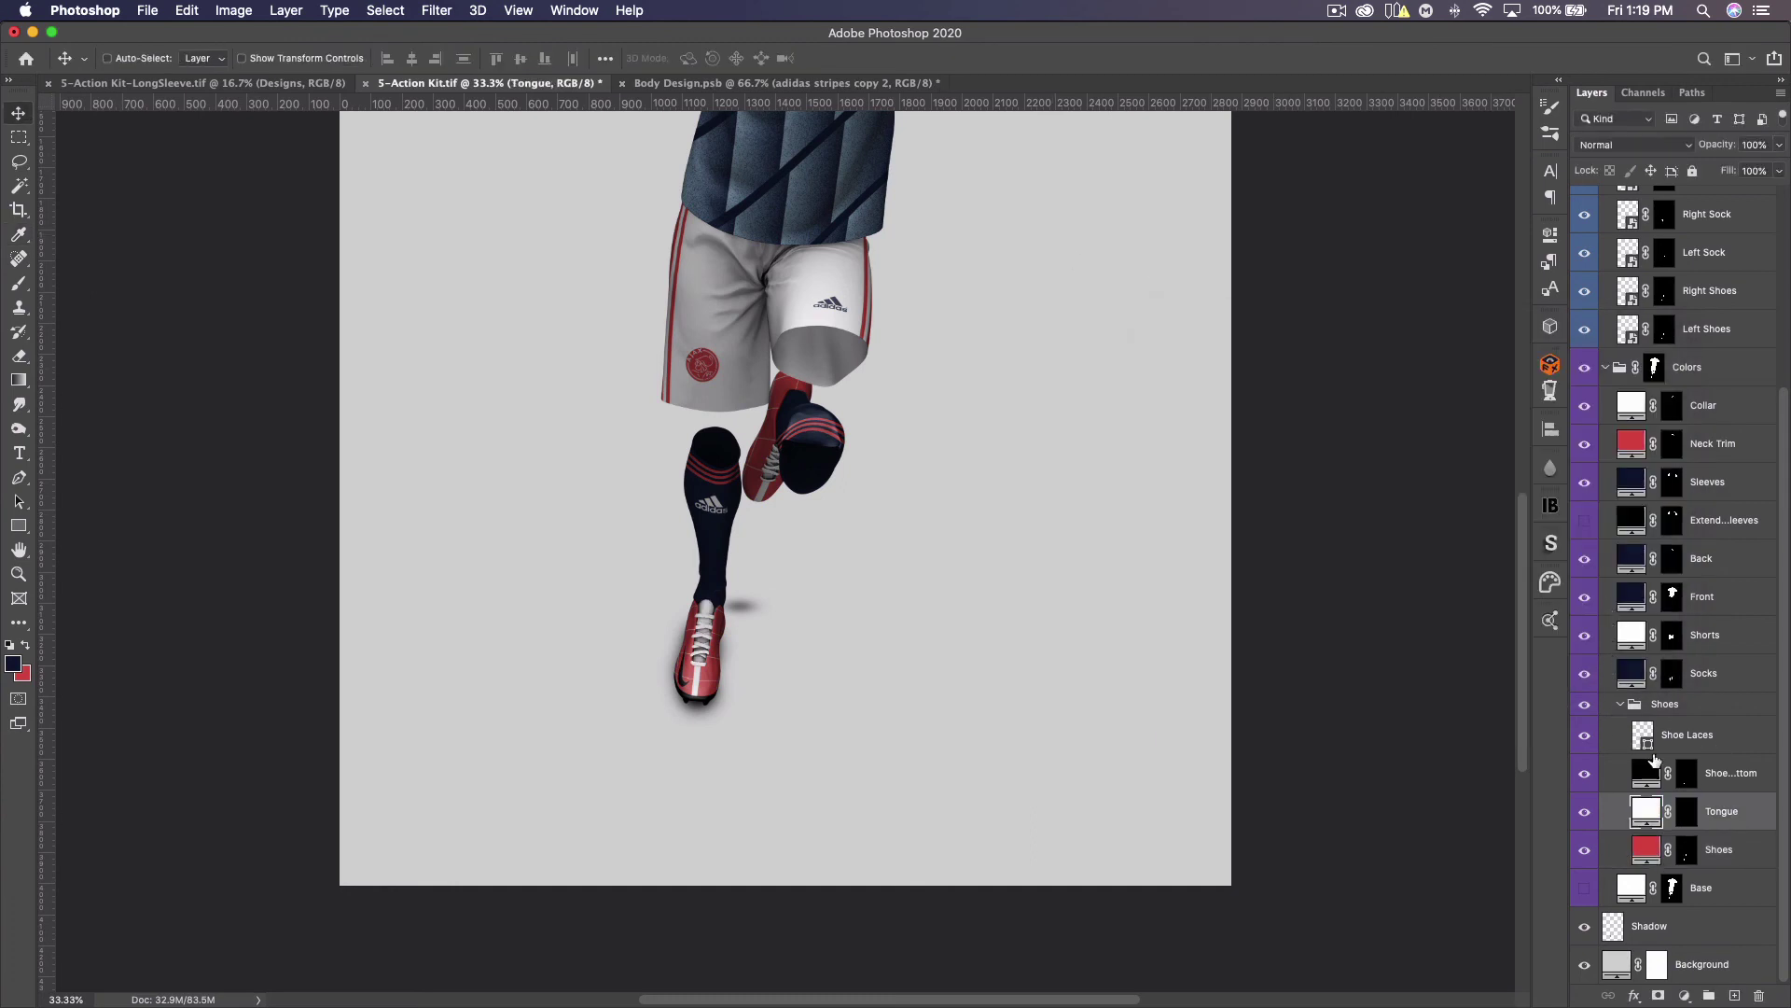
Recolor the Shoe Laces navy 091732 and the Shoes bottom fill white ffffff
{"action": "double_click", "coordinate": [1647, 746]}
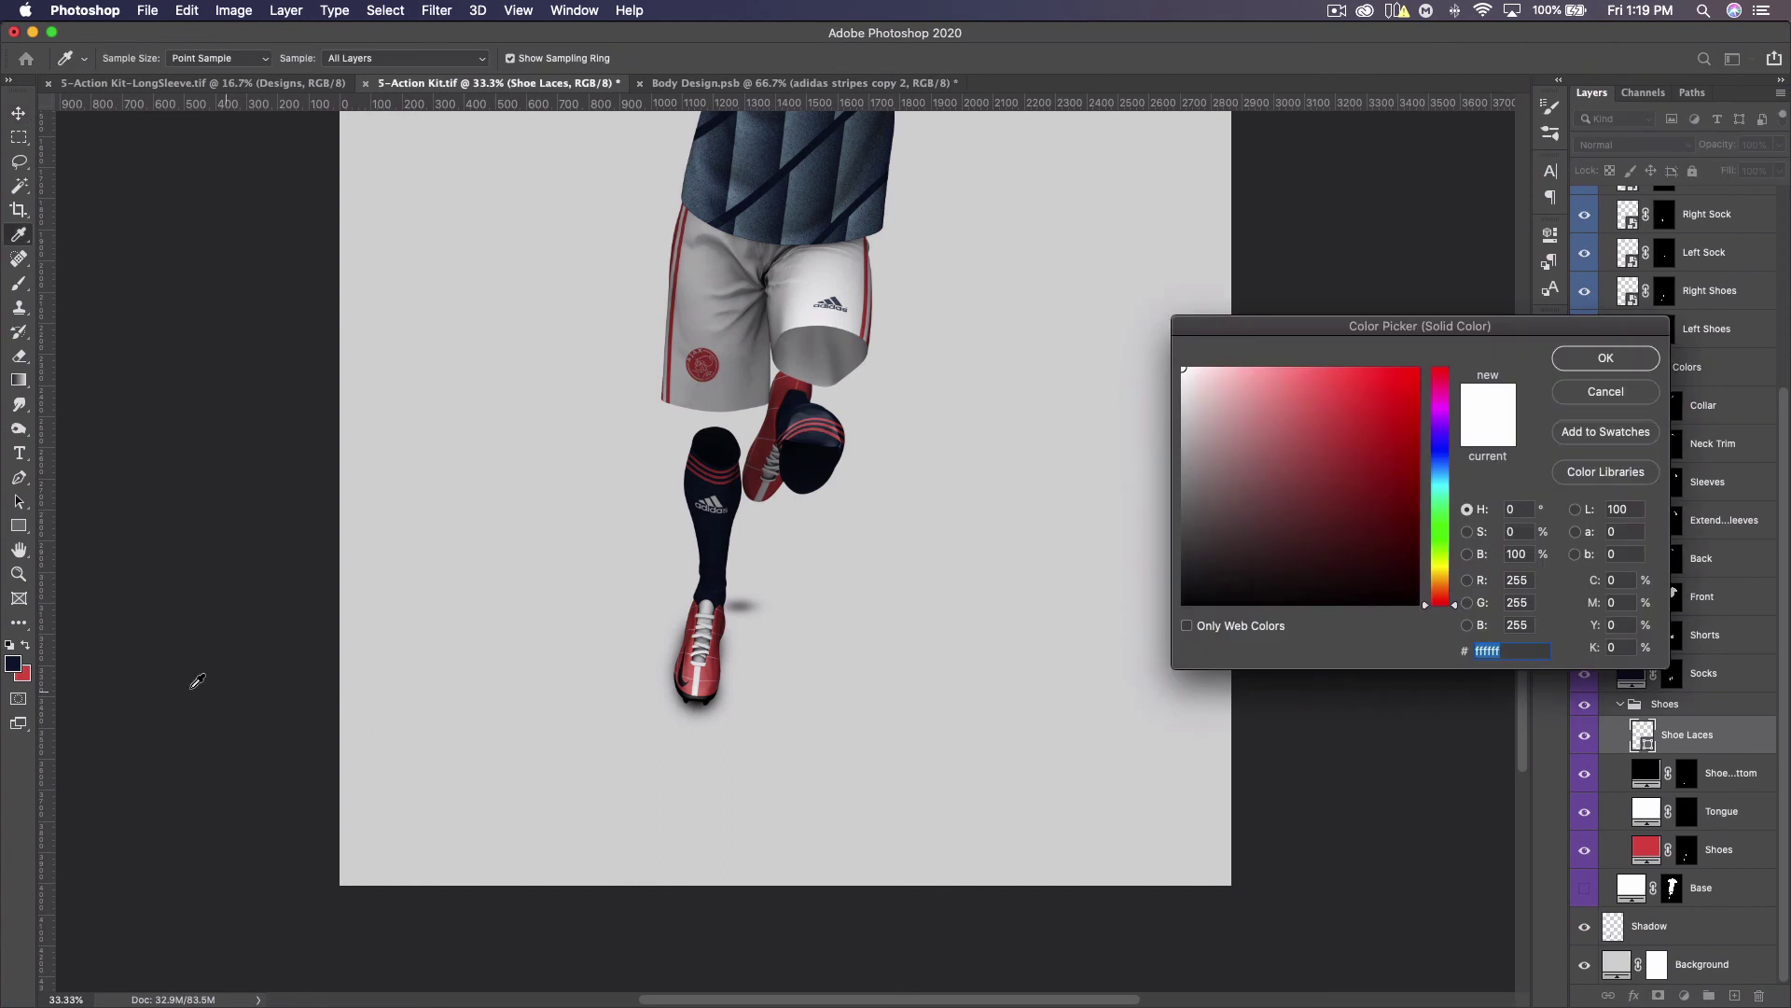
{"action": "type", "text": "091732"}
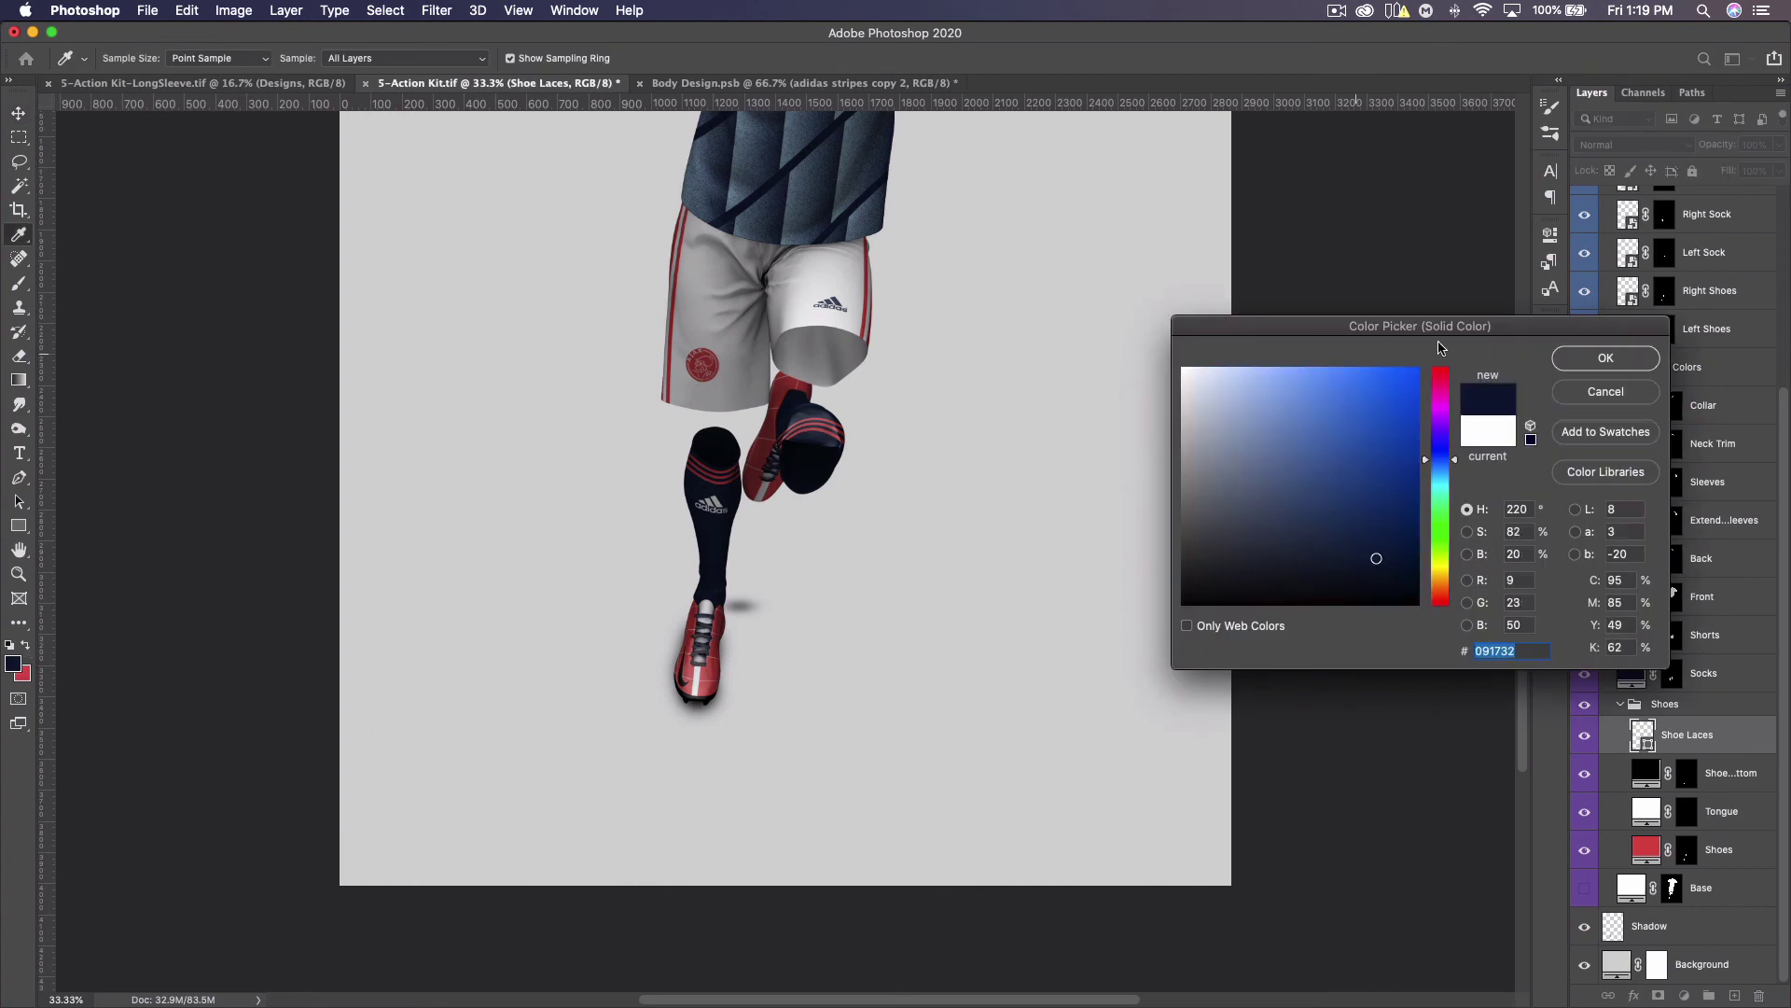
{"action": "left_click", "coordinate": [1623, 357]}
{"action": "double_click", "coordinate": [1646, 774]}
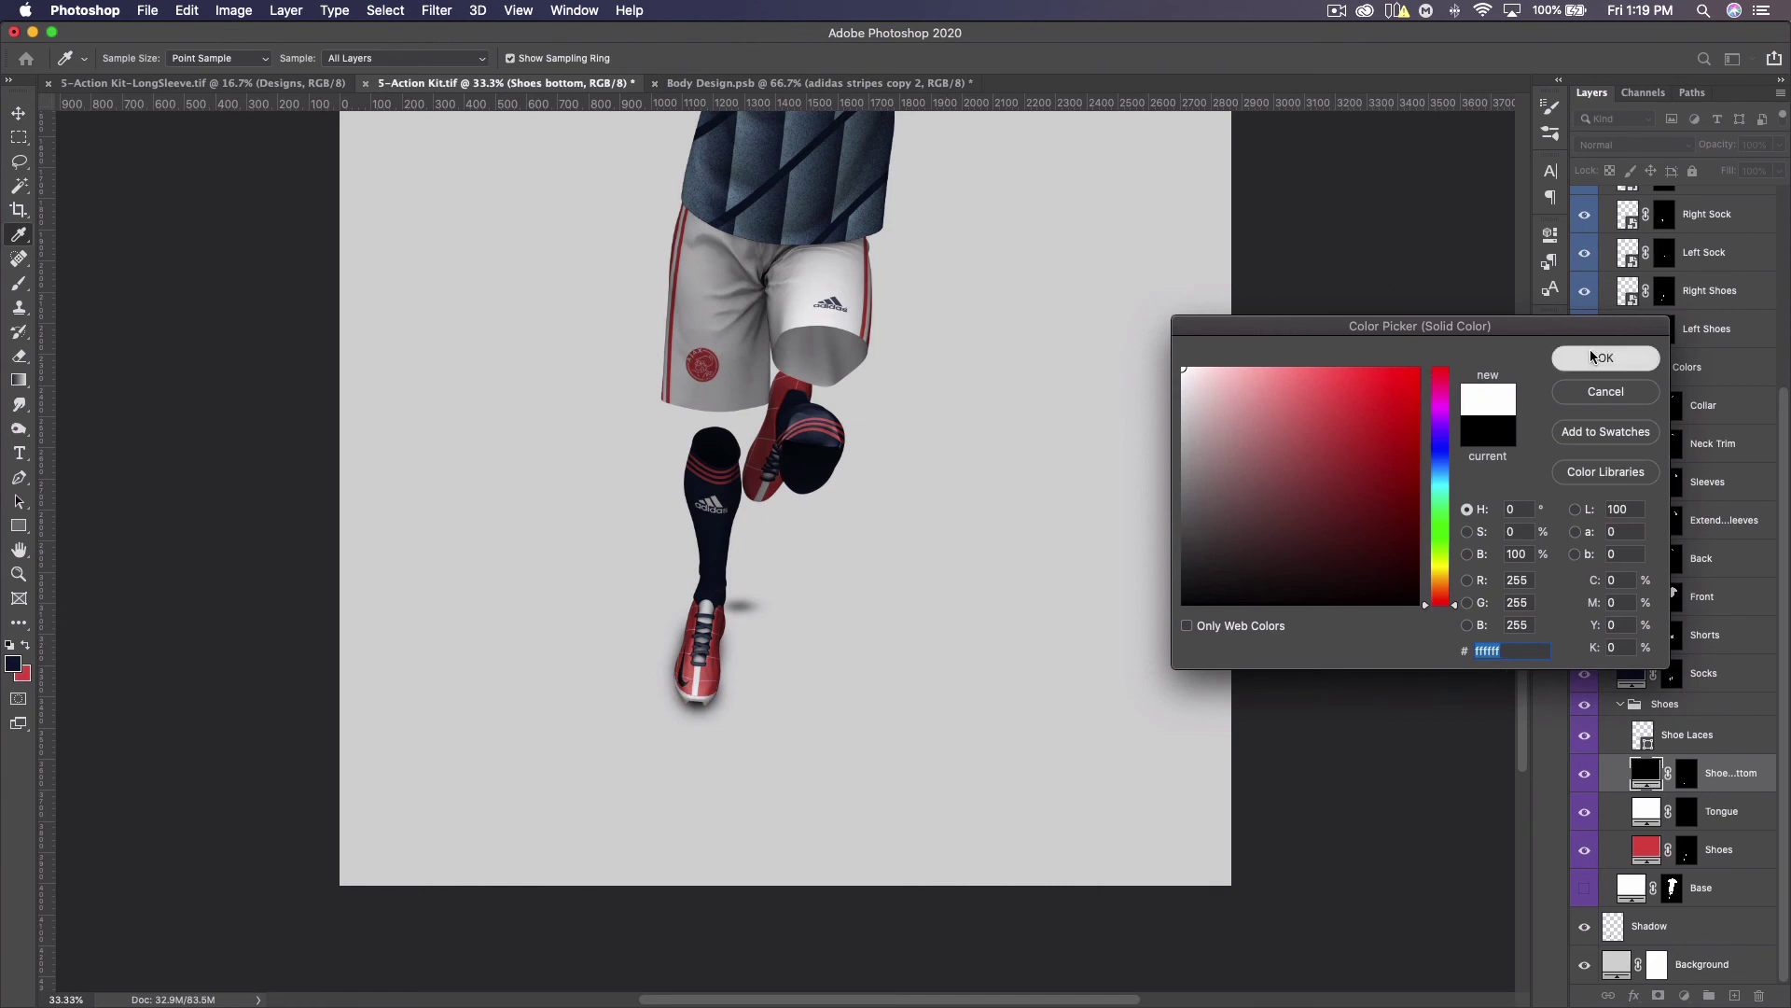
{"action": "left_click", "coordinate": [1593, 357]}
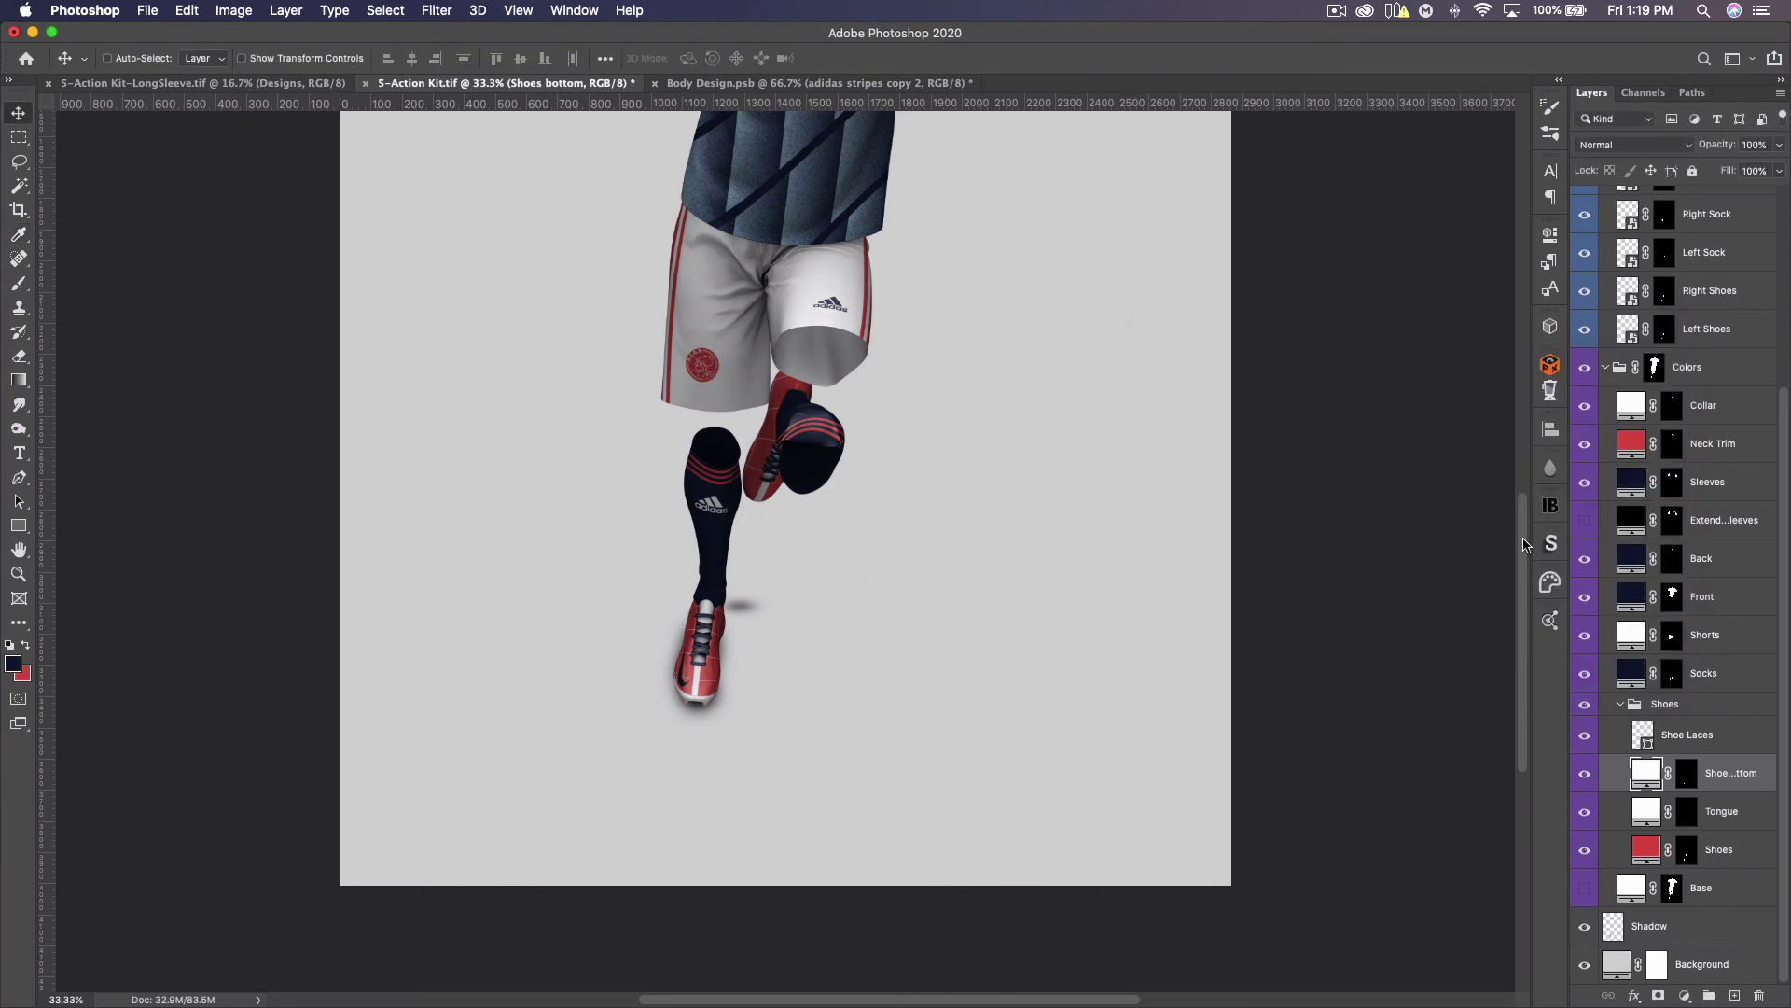
Hide the Right Shoes and Left Shoes design layers to review the kit with plain shoes, and show both again
{"action": "scroll", "coordinate": [1631, 365], "scroll_direction": "up", "scroll_amount": 1}
{"action": "left_click", "coordinate": [1584, 366]}
{"action": "scroll", "coordinate": [907, 535], "scroll_direction": "up", "scroll_amount": 3}
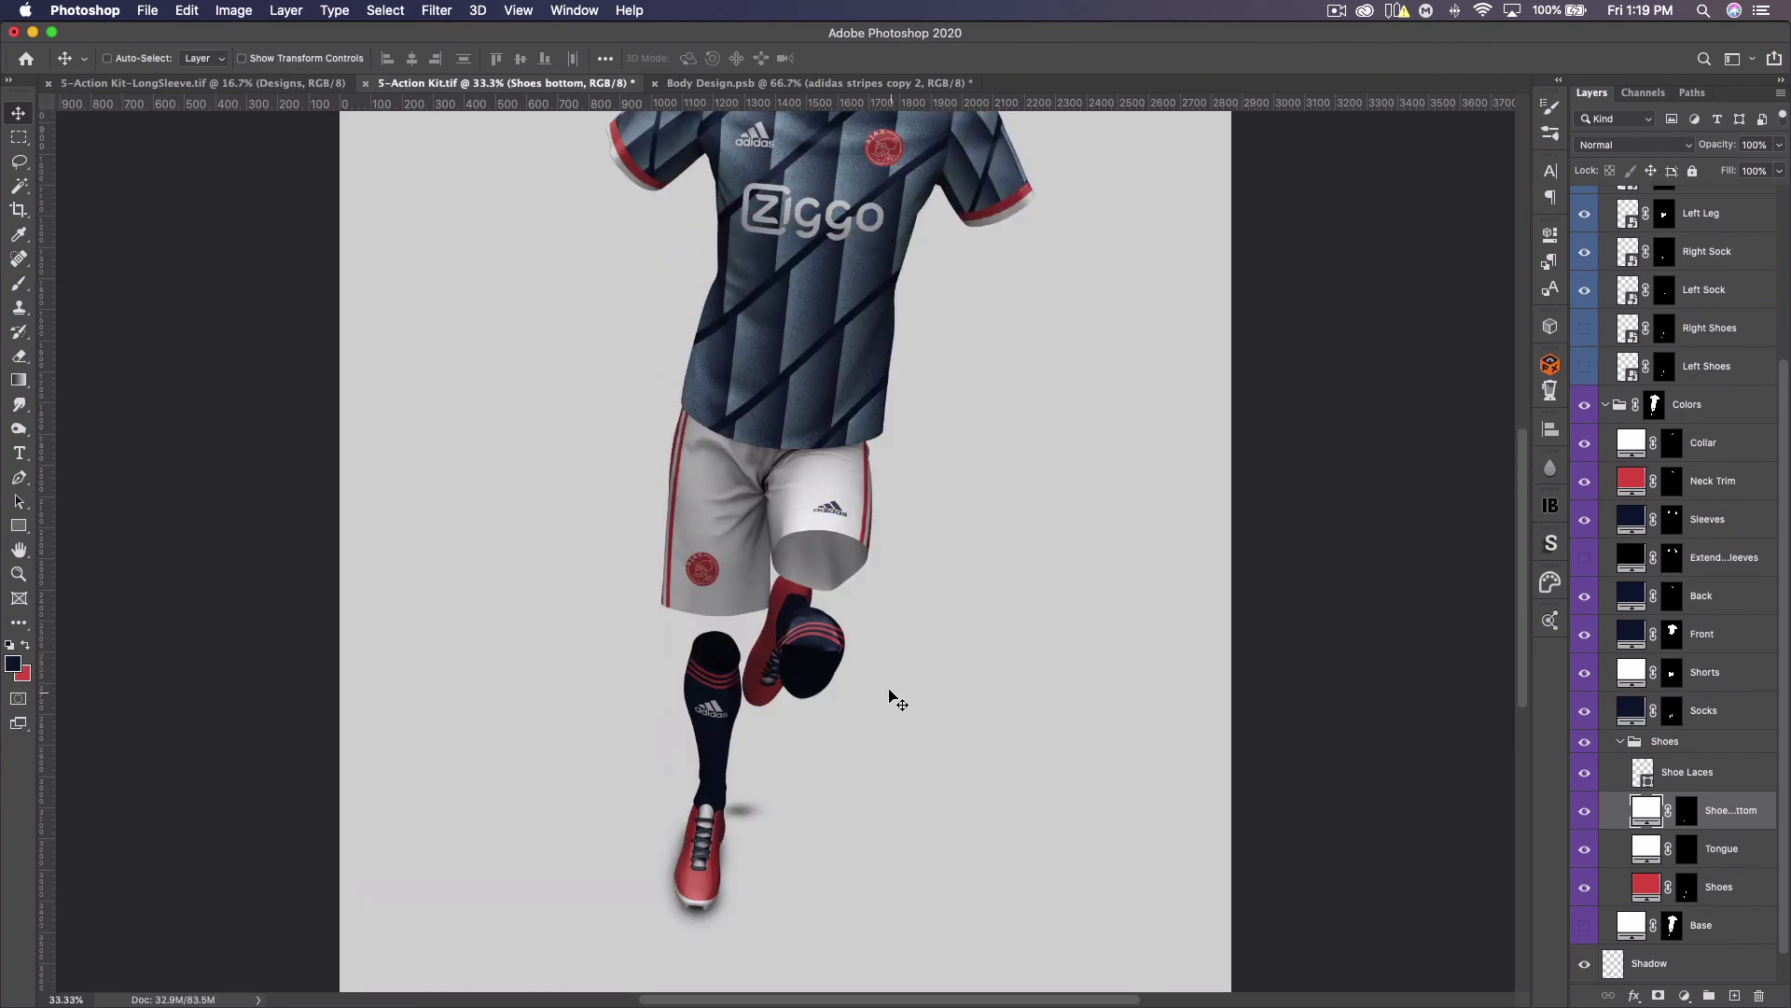
{"action": "scroll", "coordinate": [840, 621], "scroll_direction": "up", "scroll_amount": 2}
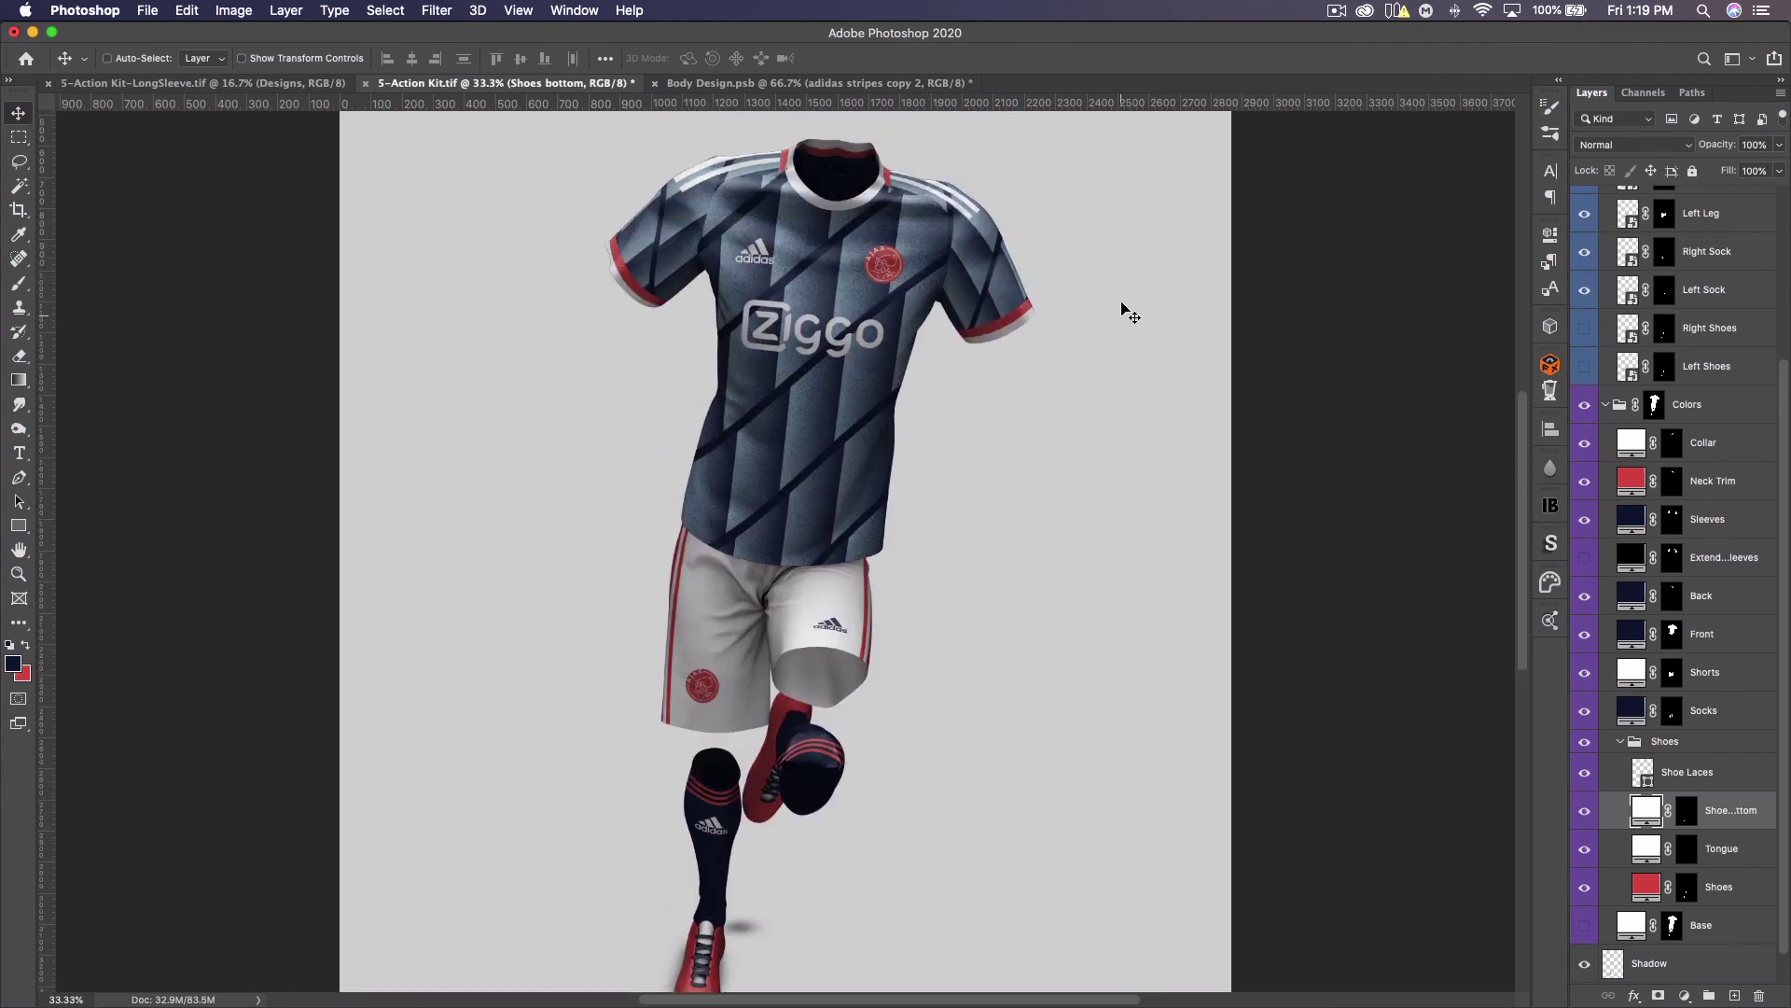
{"action": "scroll", "coordinate": [844, 800], "scroll_direction": "down", "scroll_amount": 2}
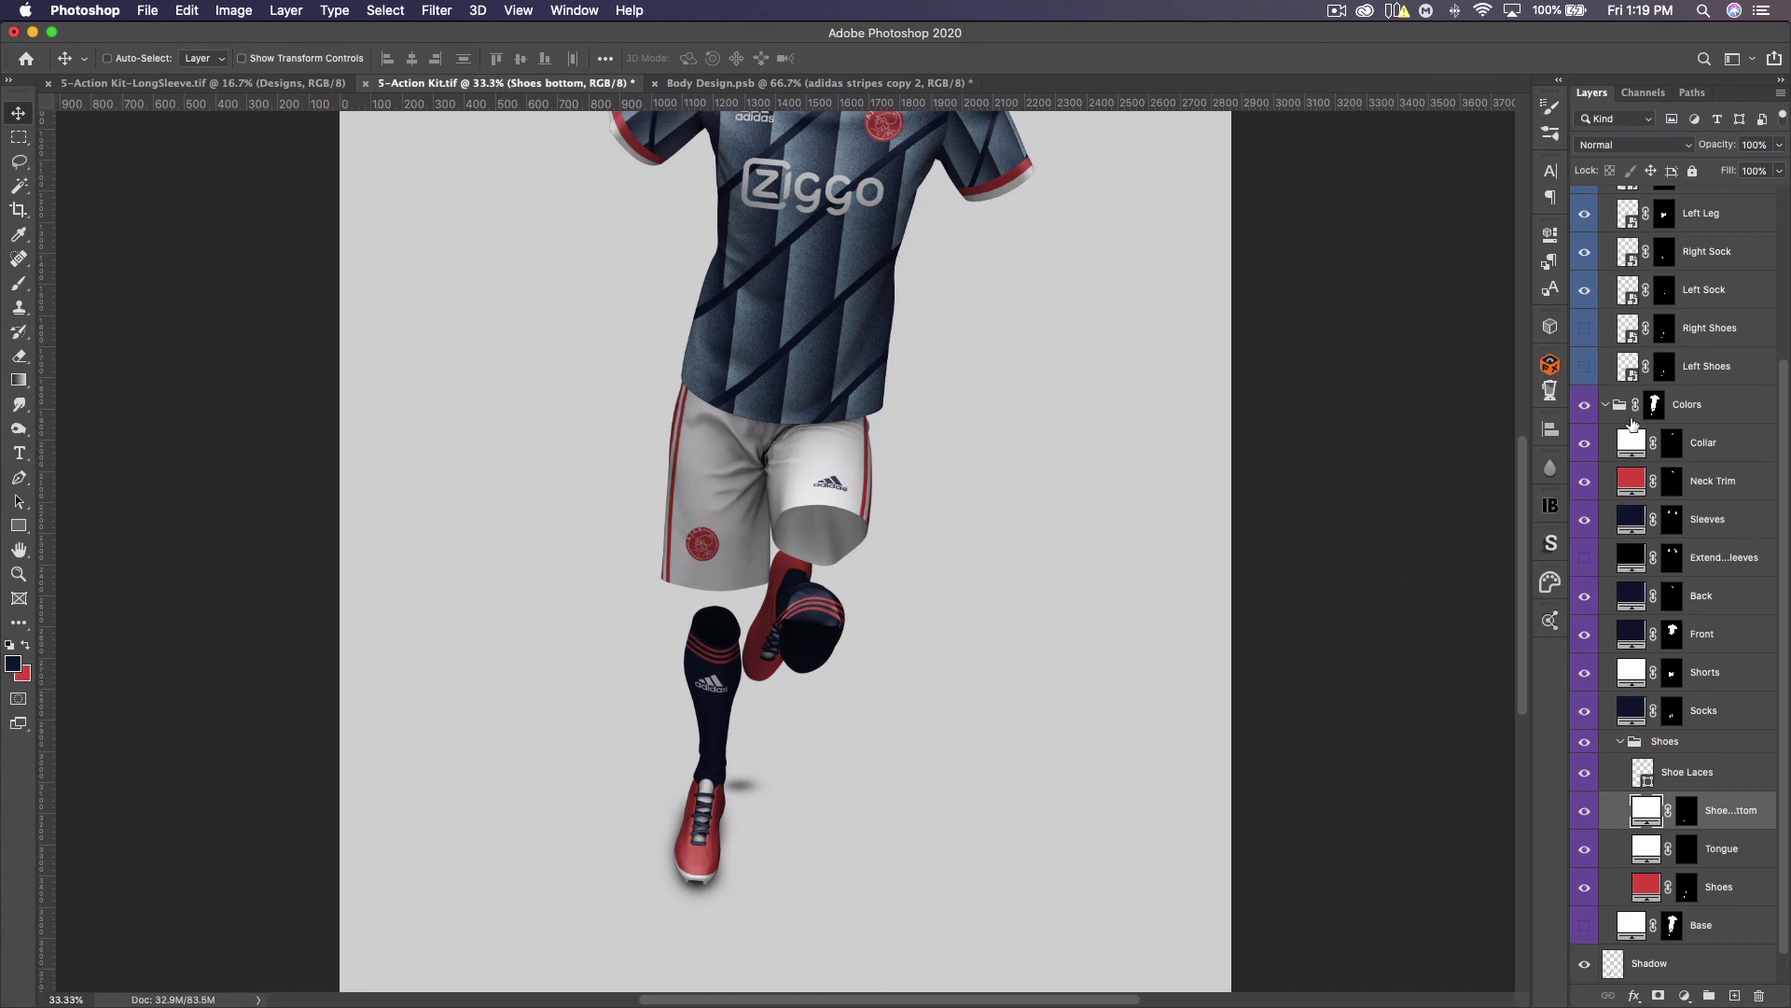
{"action": "left_click", "coordinate": [1584, 328]}
{"action": "left_click", "coordinate": [1585, 366]}
Open the right and left shoe artwork files, hide all original layers in the left one, and add a new empty layer there
{"action": "double_click", "coordinate": [1628, 329]}
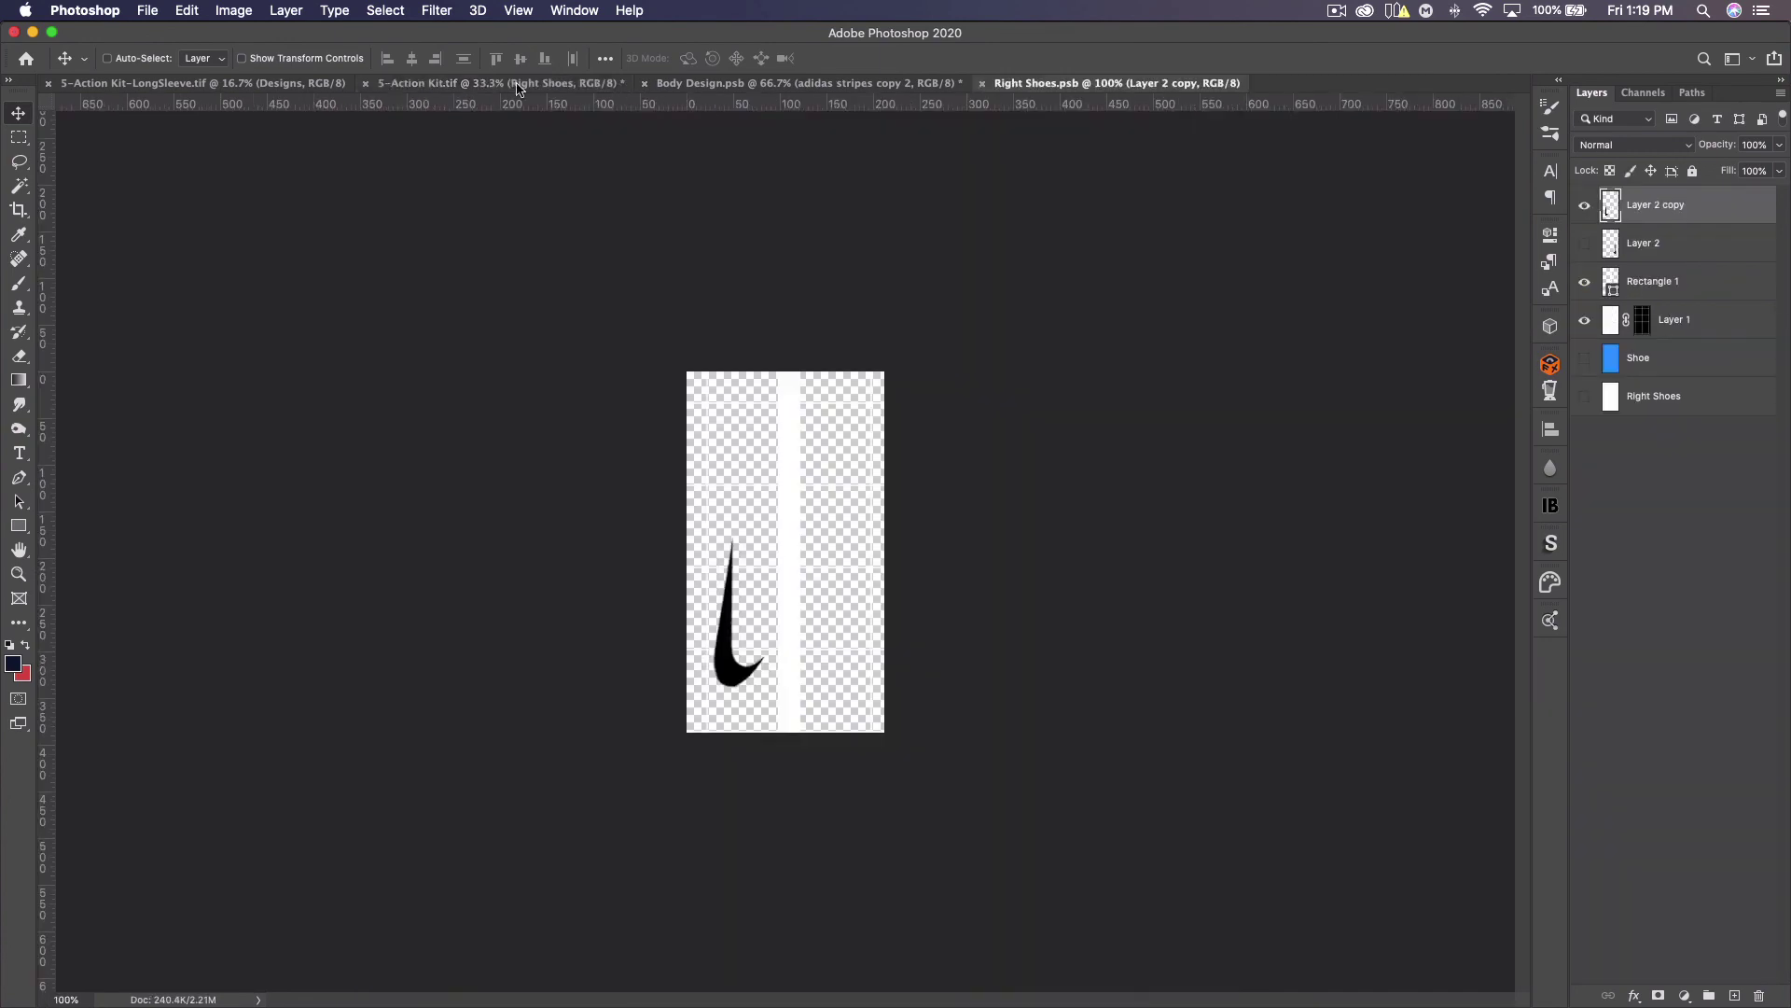
{"action": "left_click", "coordinate": [442, 84]}
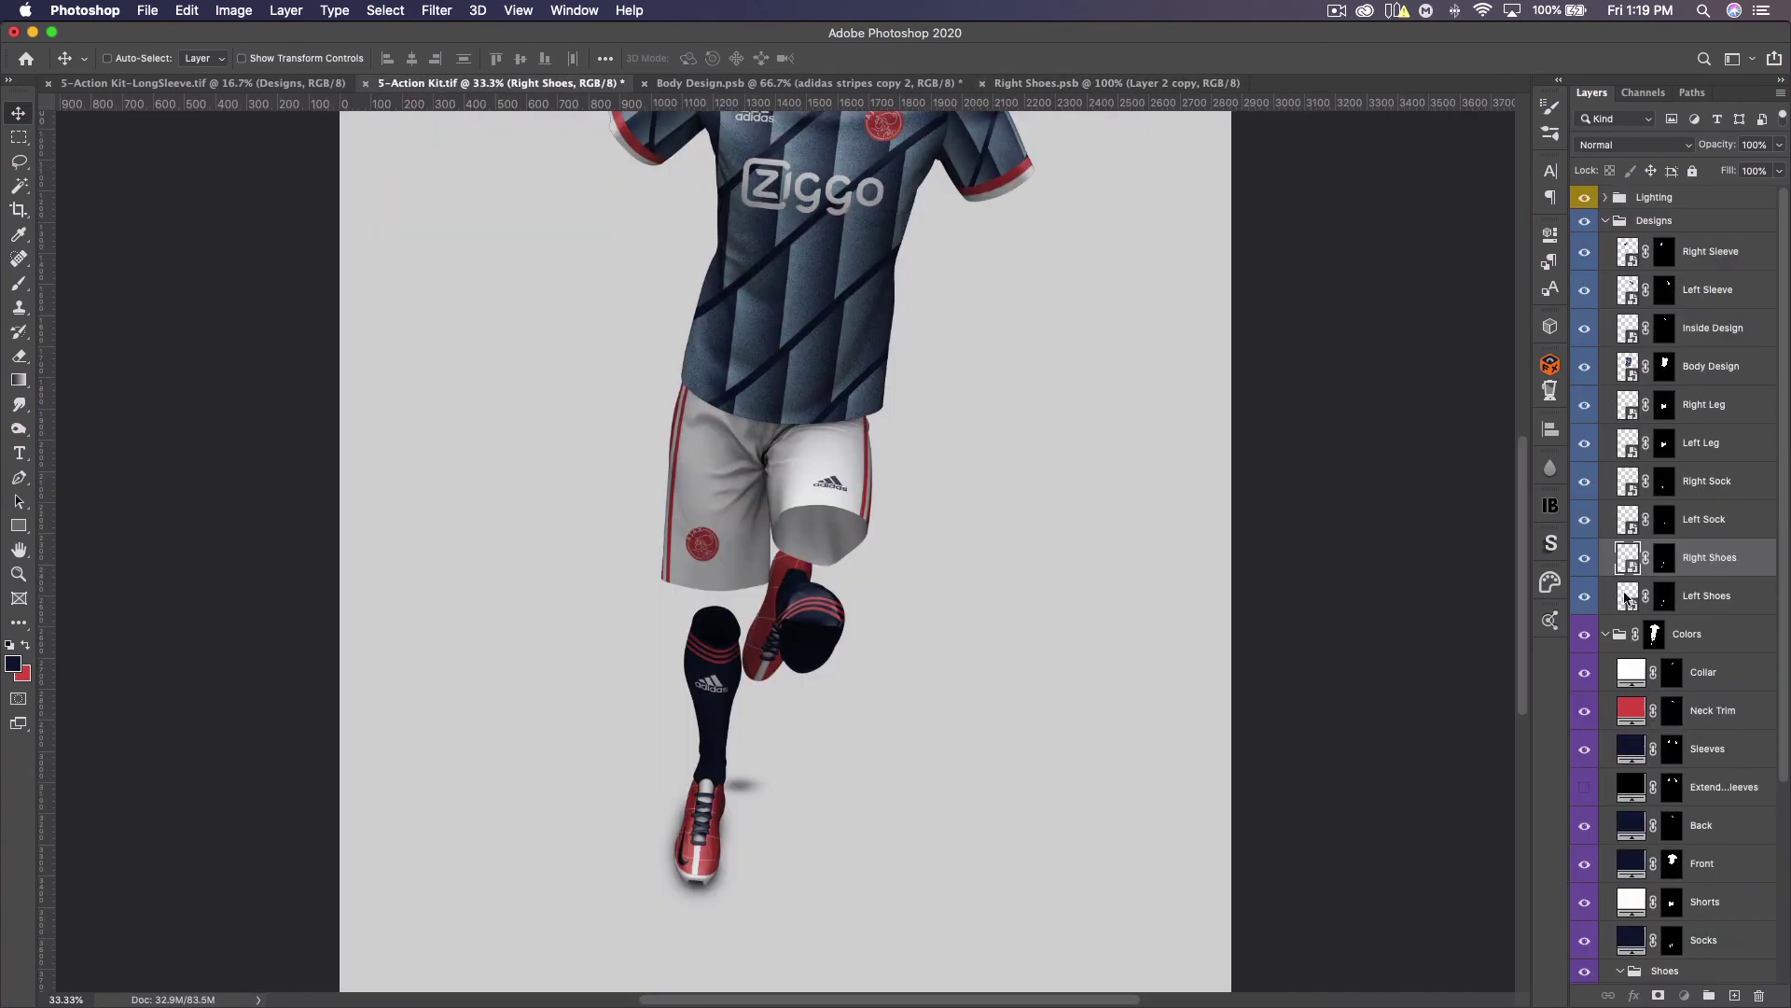
{"action": "double_click", "coordinate": [1625, 595]}
{"action": "left_click_drag", "start_coordinate": [1584, 248], "coordinate": [1584, 358]}
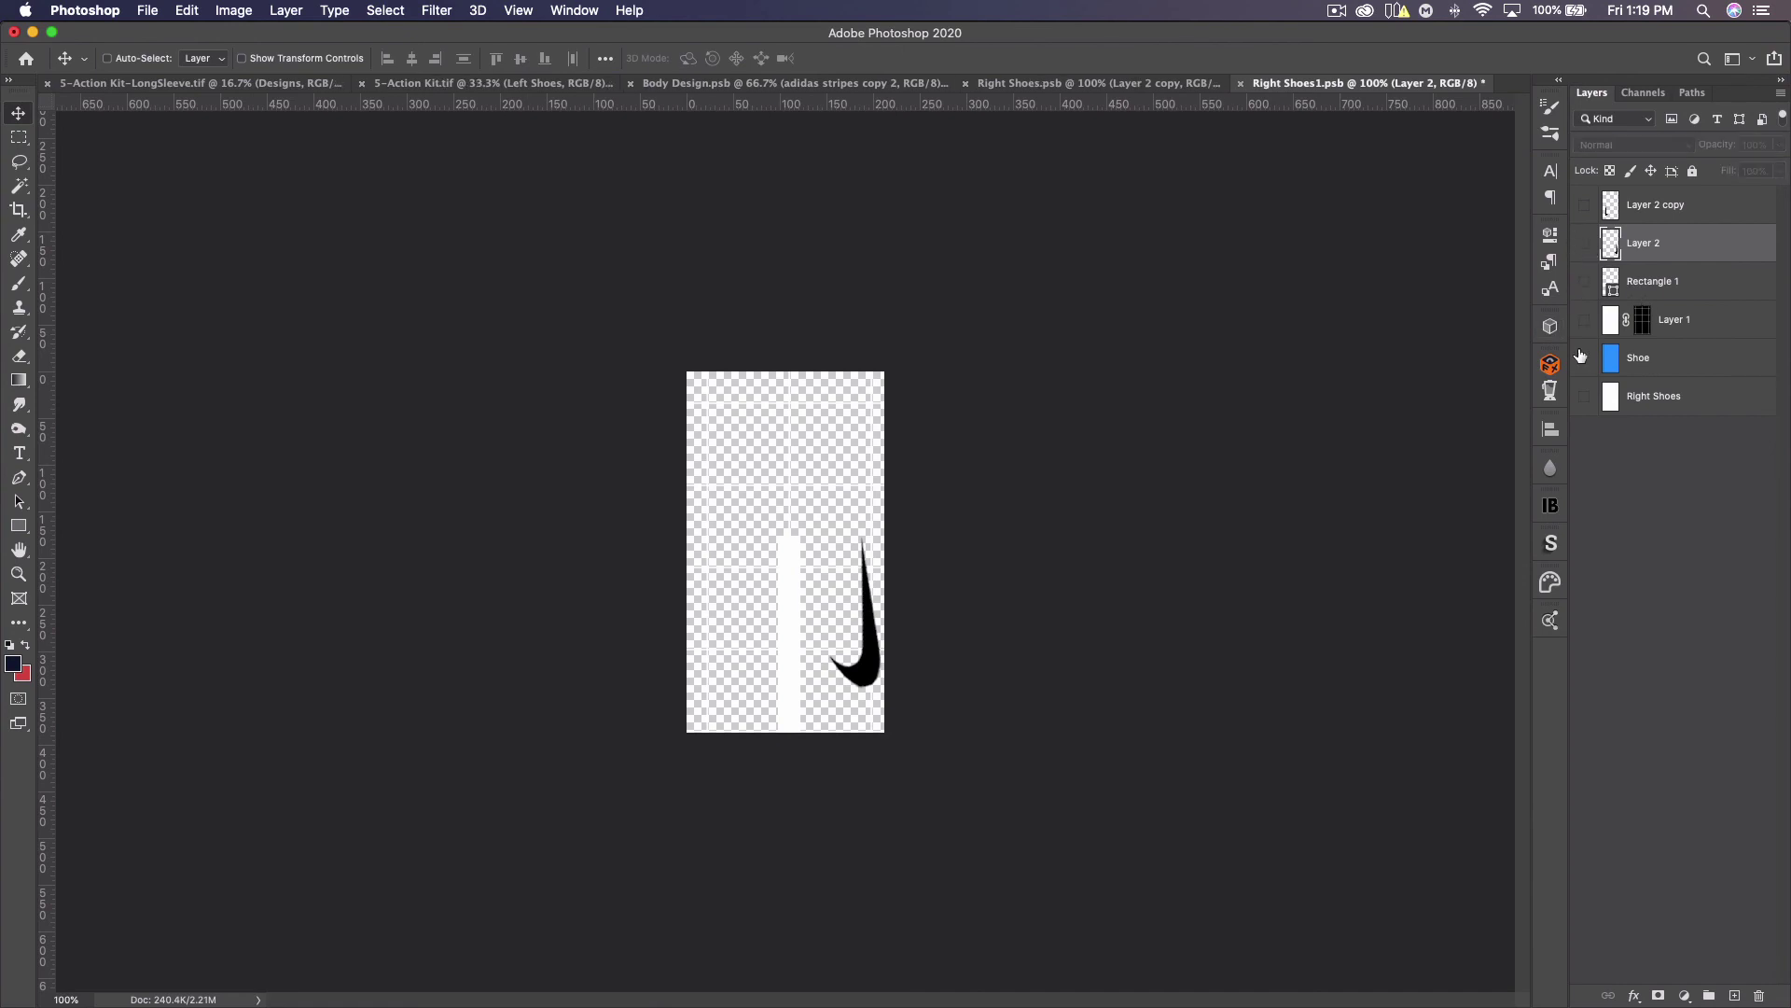
{"action": "left_click", "coordinate": [1735, 994]}
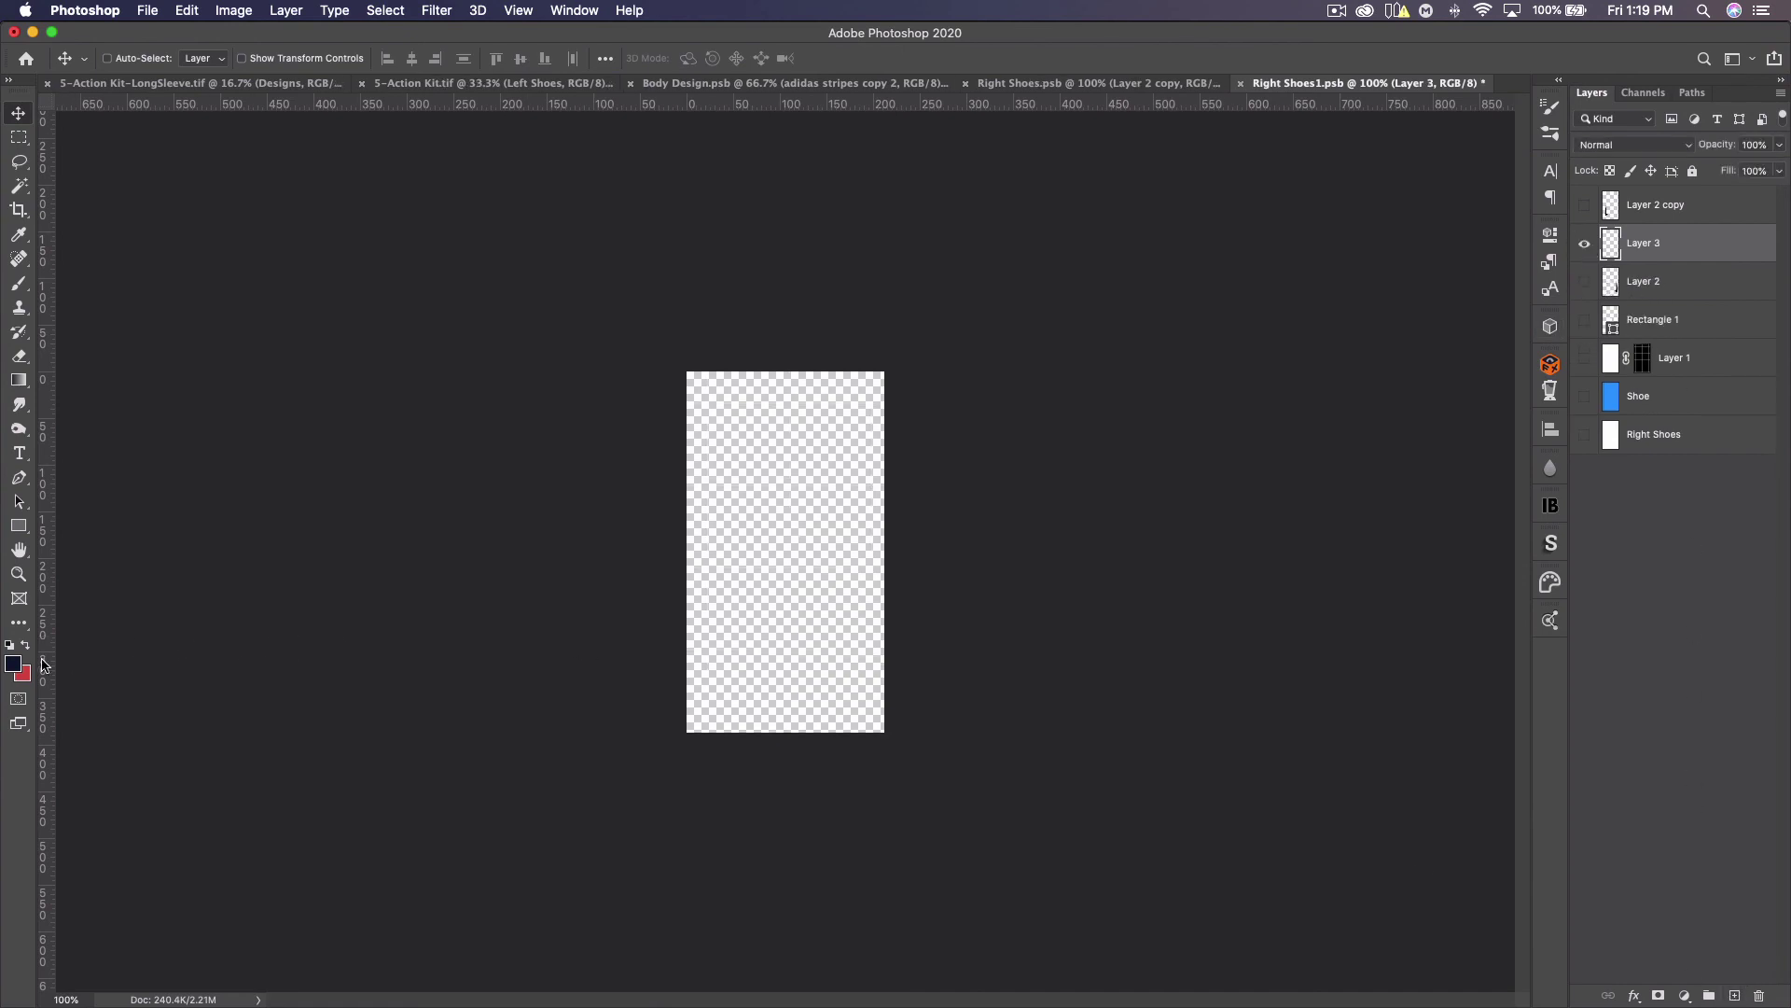
Set the foreground color to white and choose the 1872 paint splatter brush from Qehzy Brush Pack 2 at 476 px
{"action": "left_click", "coordinate": [14, 665]}
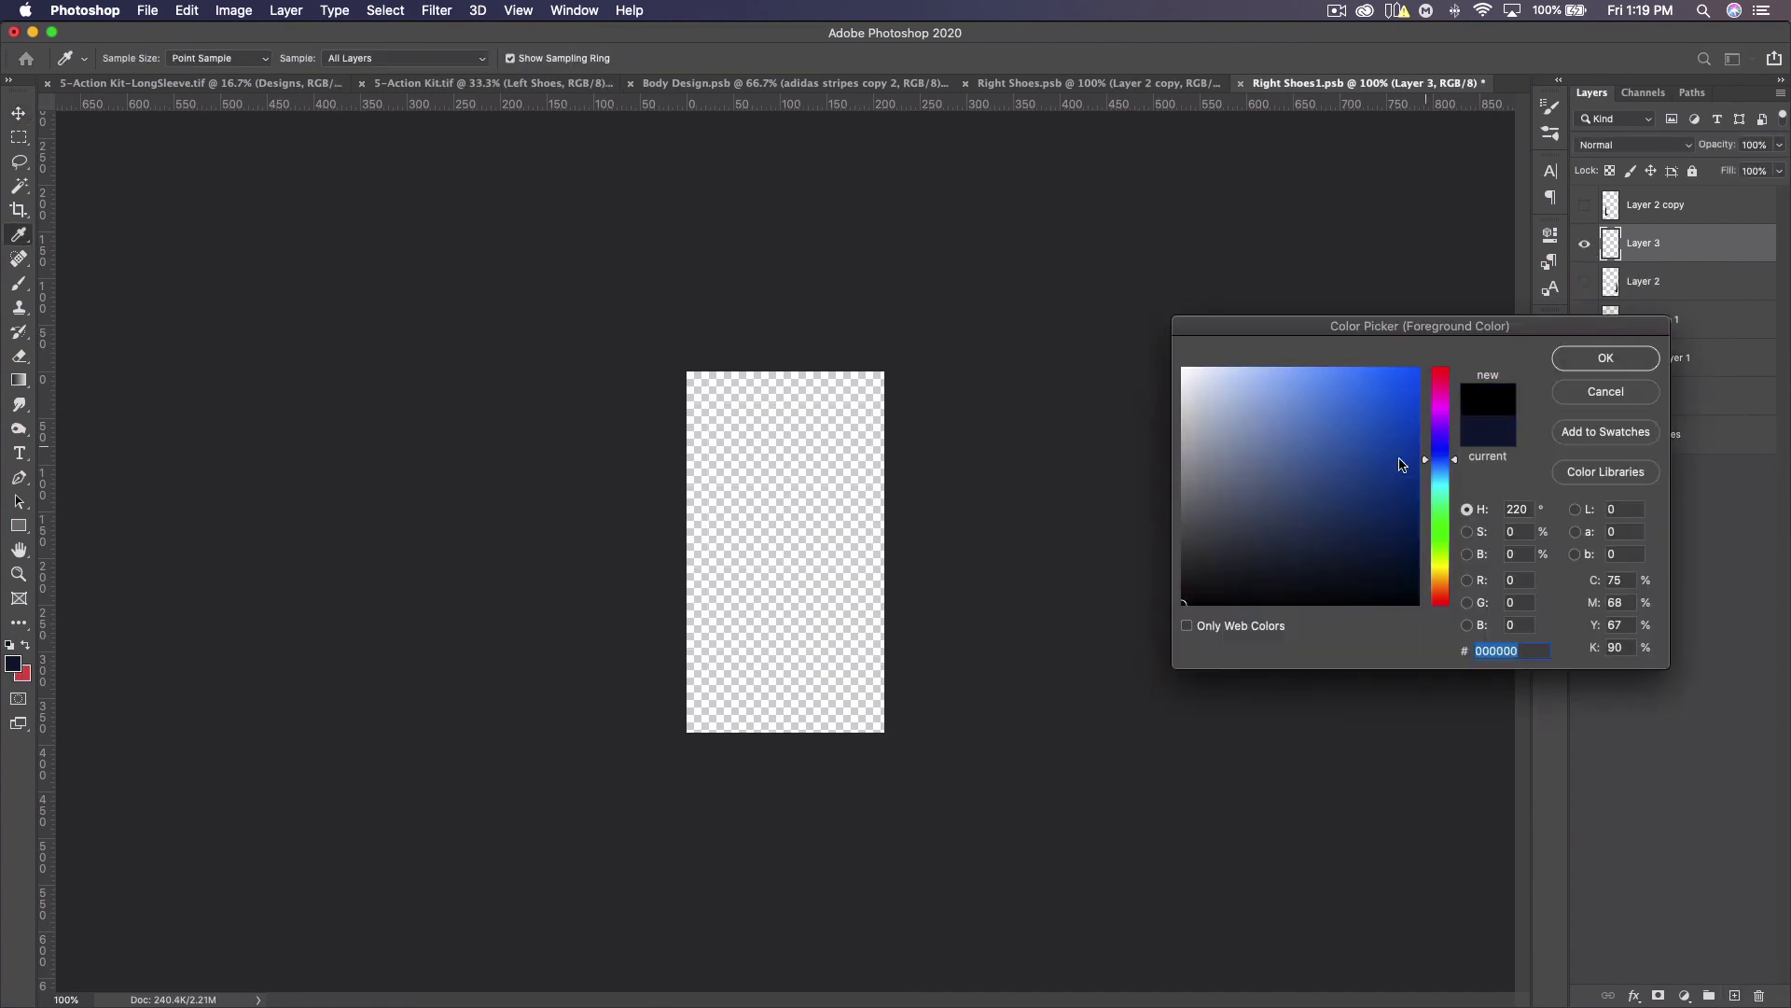
{"action": "left_click", "coordinate": [1183, 370]}
{"action": "left_click", "coordinate": [1616, 355]}
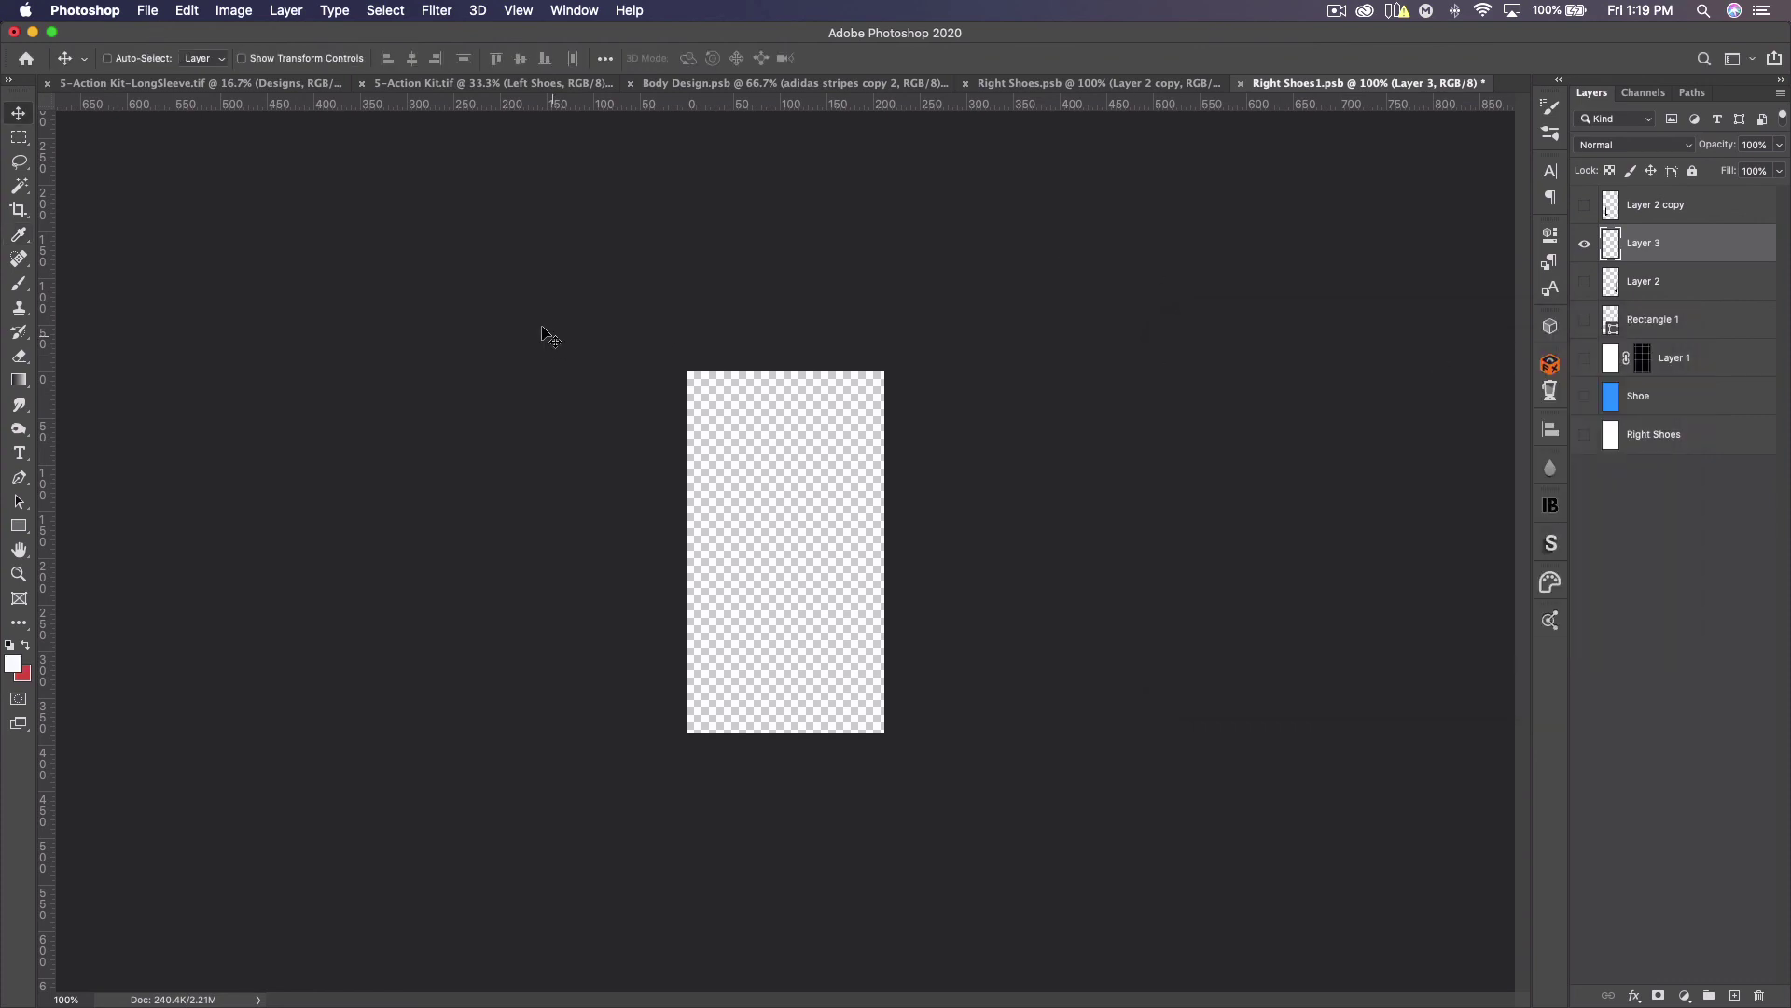
{"action": "left_click", "coordinate": [28, 276]}
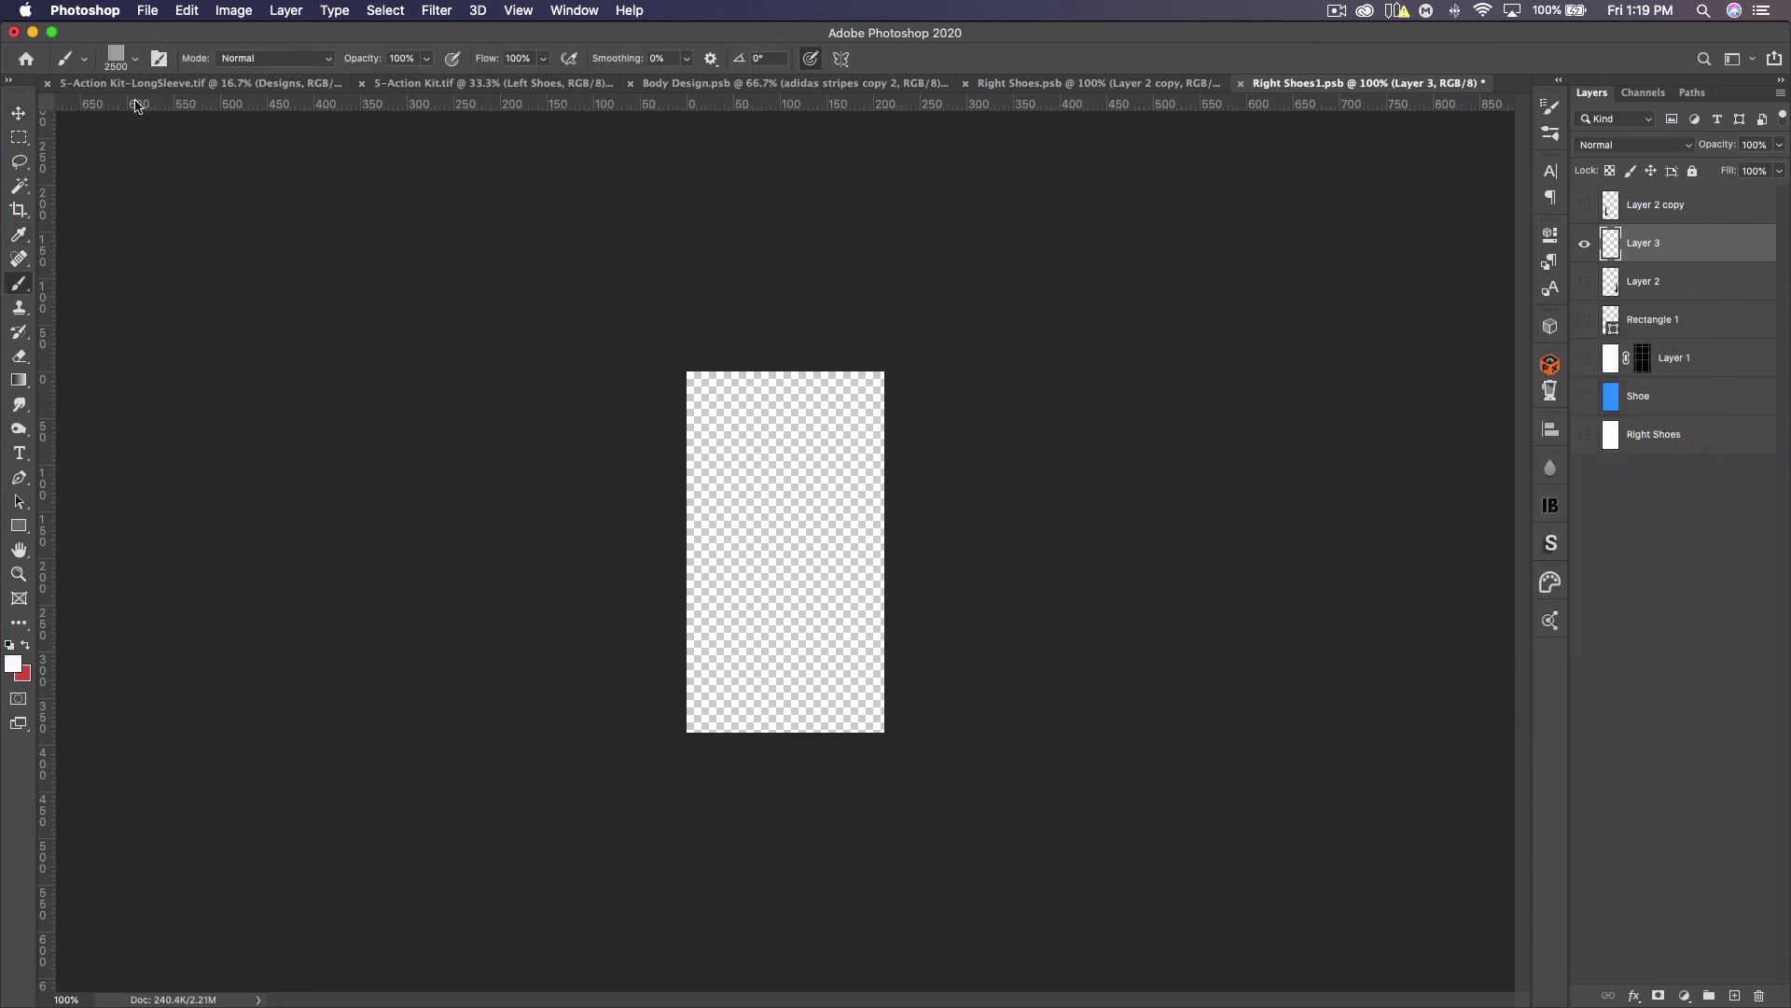
{"action": "right_click", "coordinate": [619, 342]}
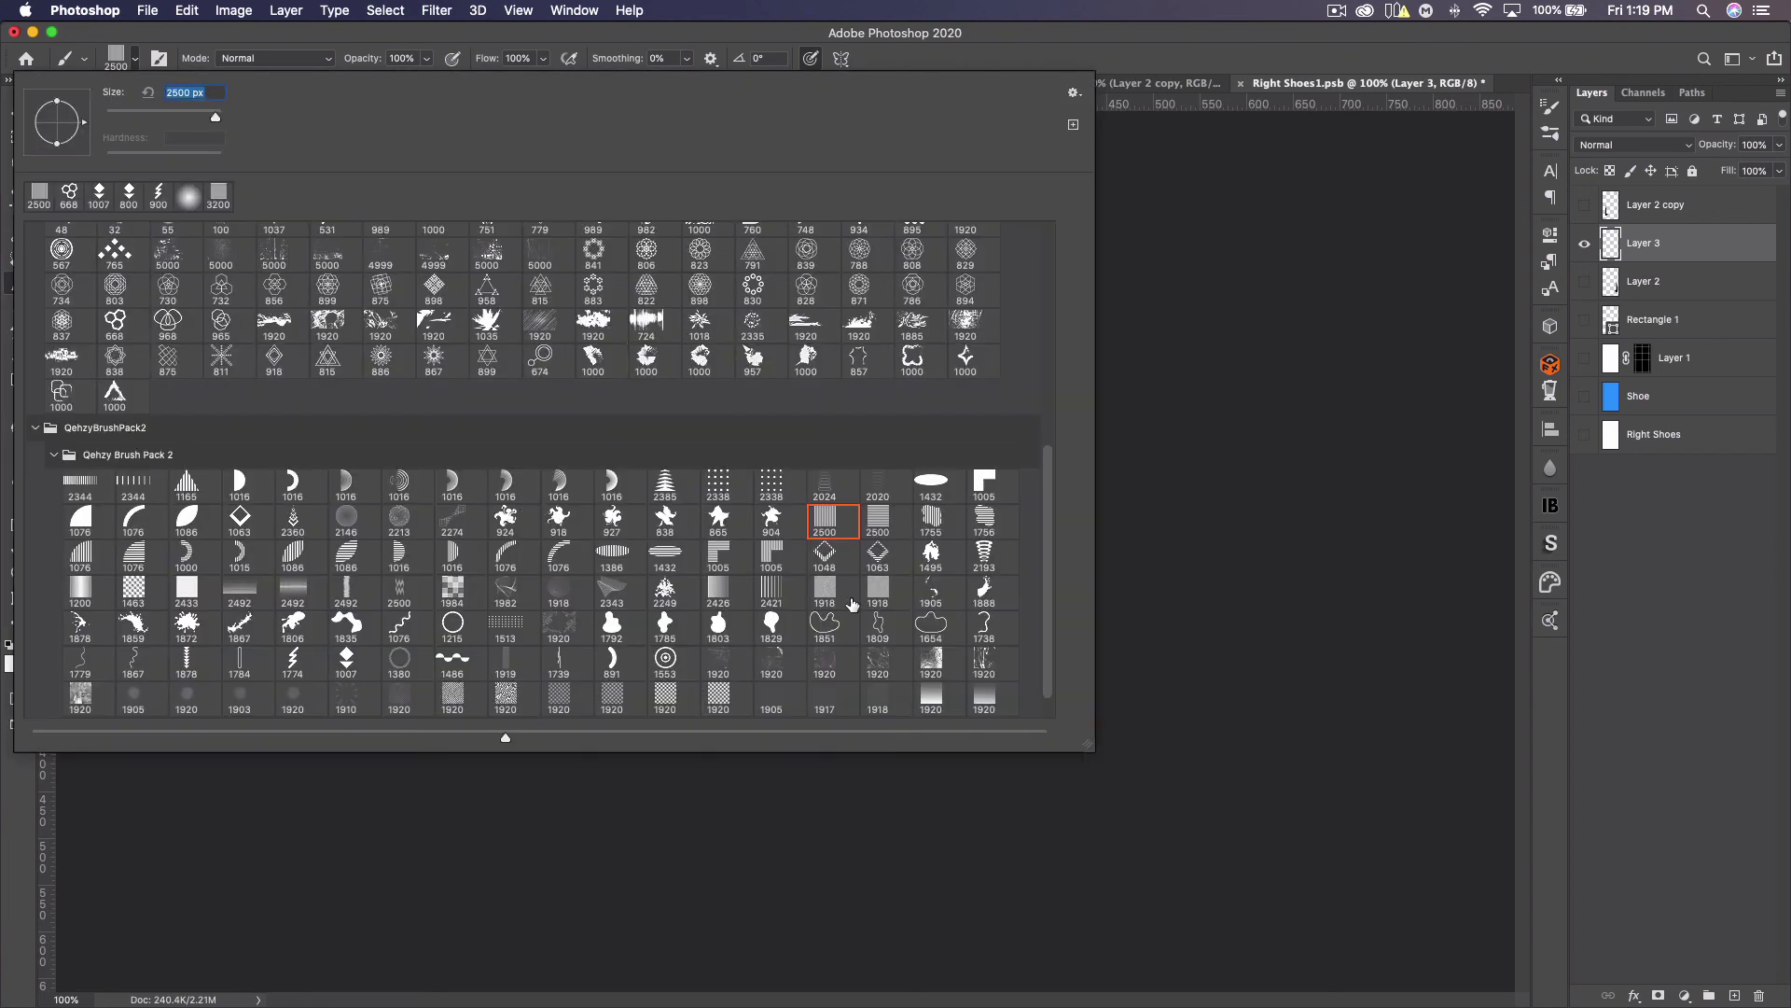
{"action": "left_click", "coordinate": [186, 630]}
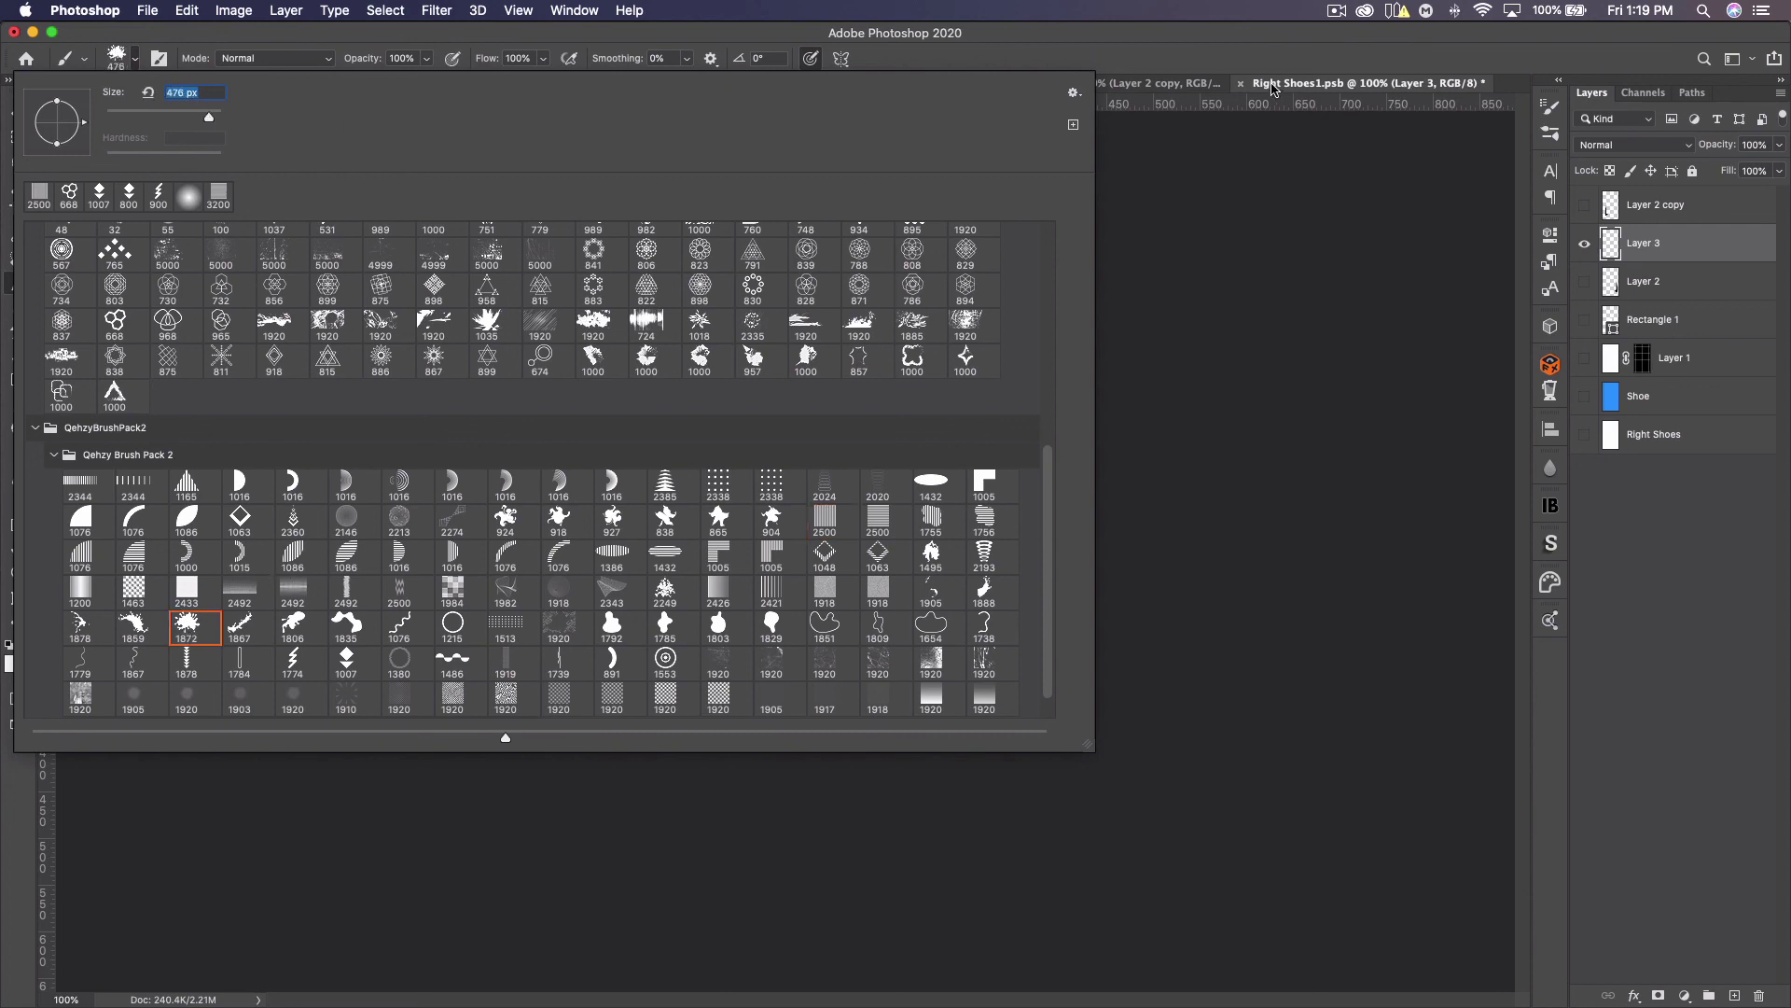
{"action": "left_click", "coordinate": [989, 502]}
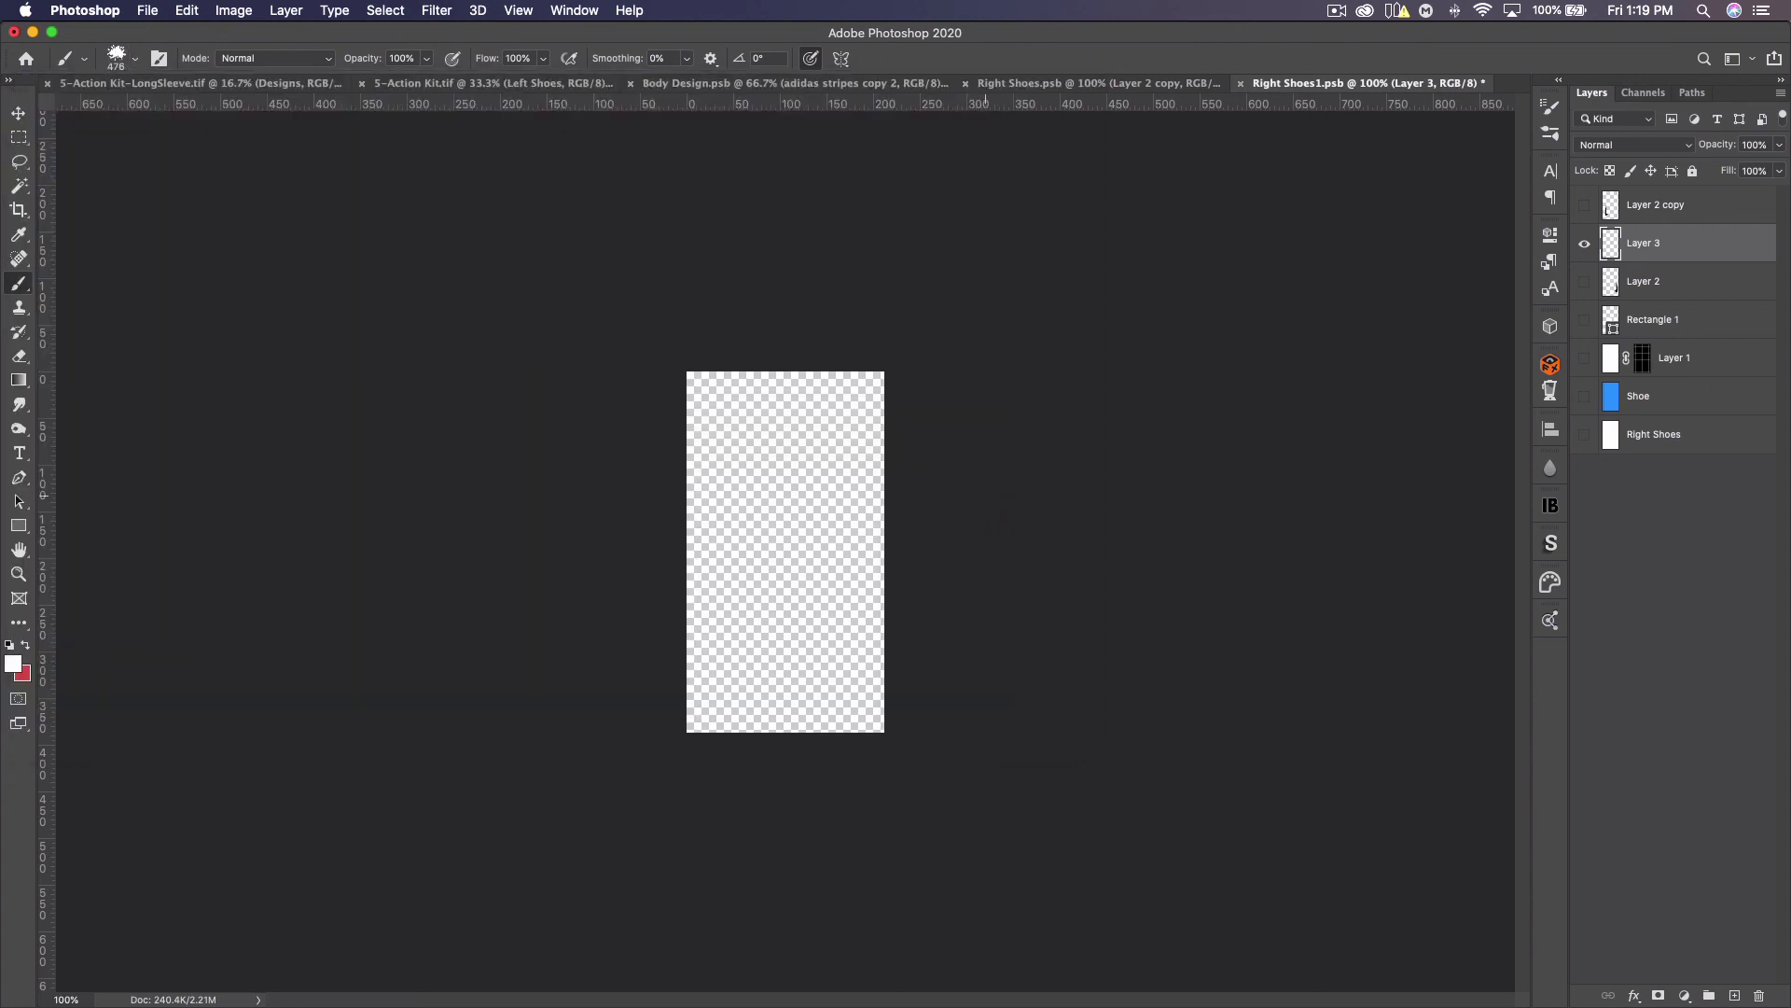
Stamp one white splatter over the middle of the left shoe artwork, save the file, and check it on the full mock-up
{"action": "left_click", "coordinate": [782, 558]}
{"action": "key", "text": "super+s"}
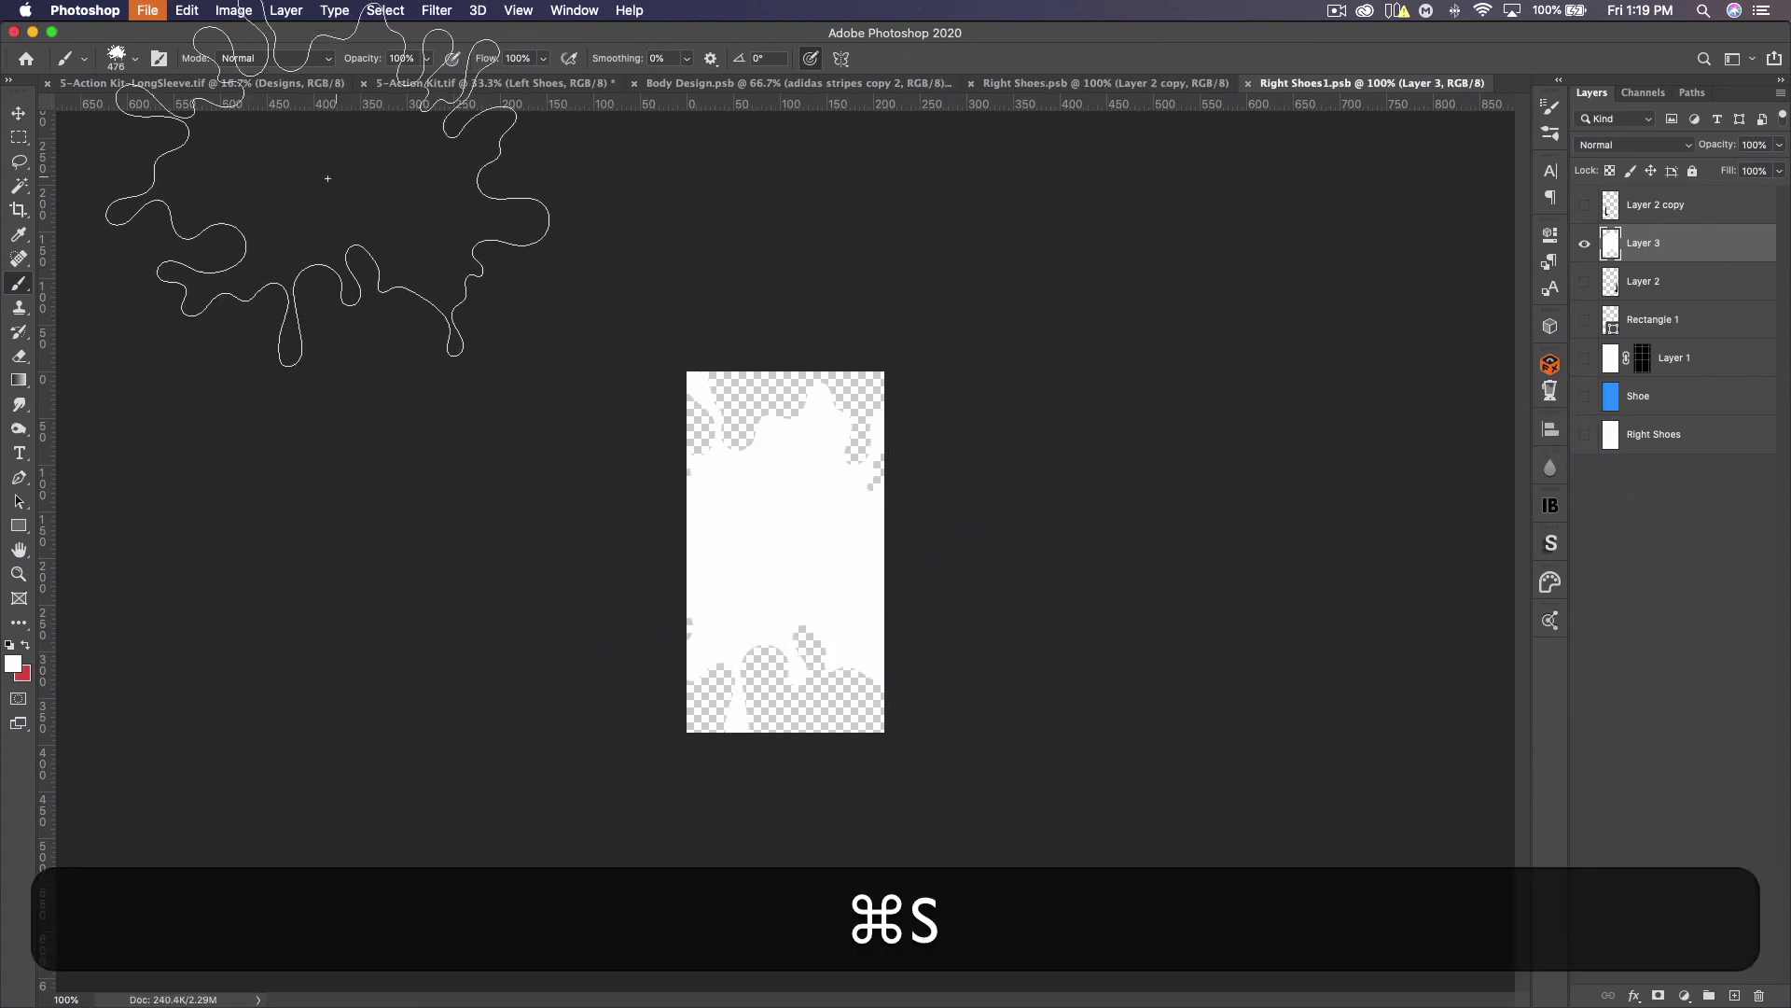
{"action": "left_click", "coordinate": [444, 84]}
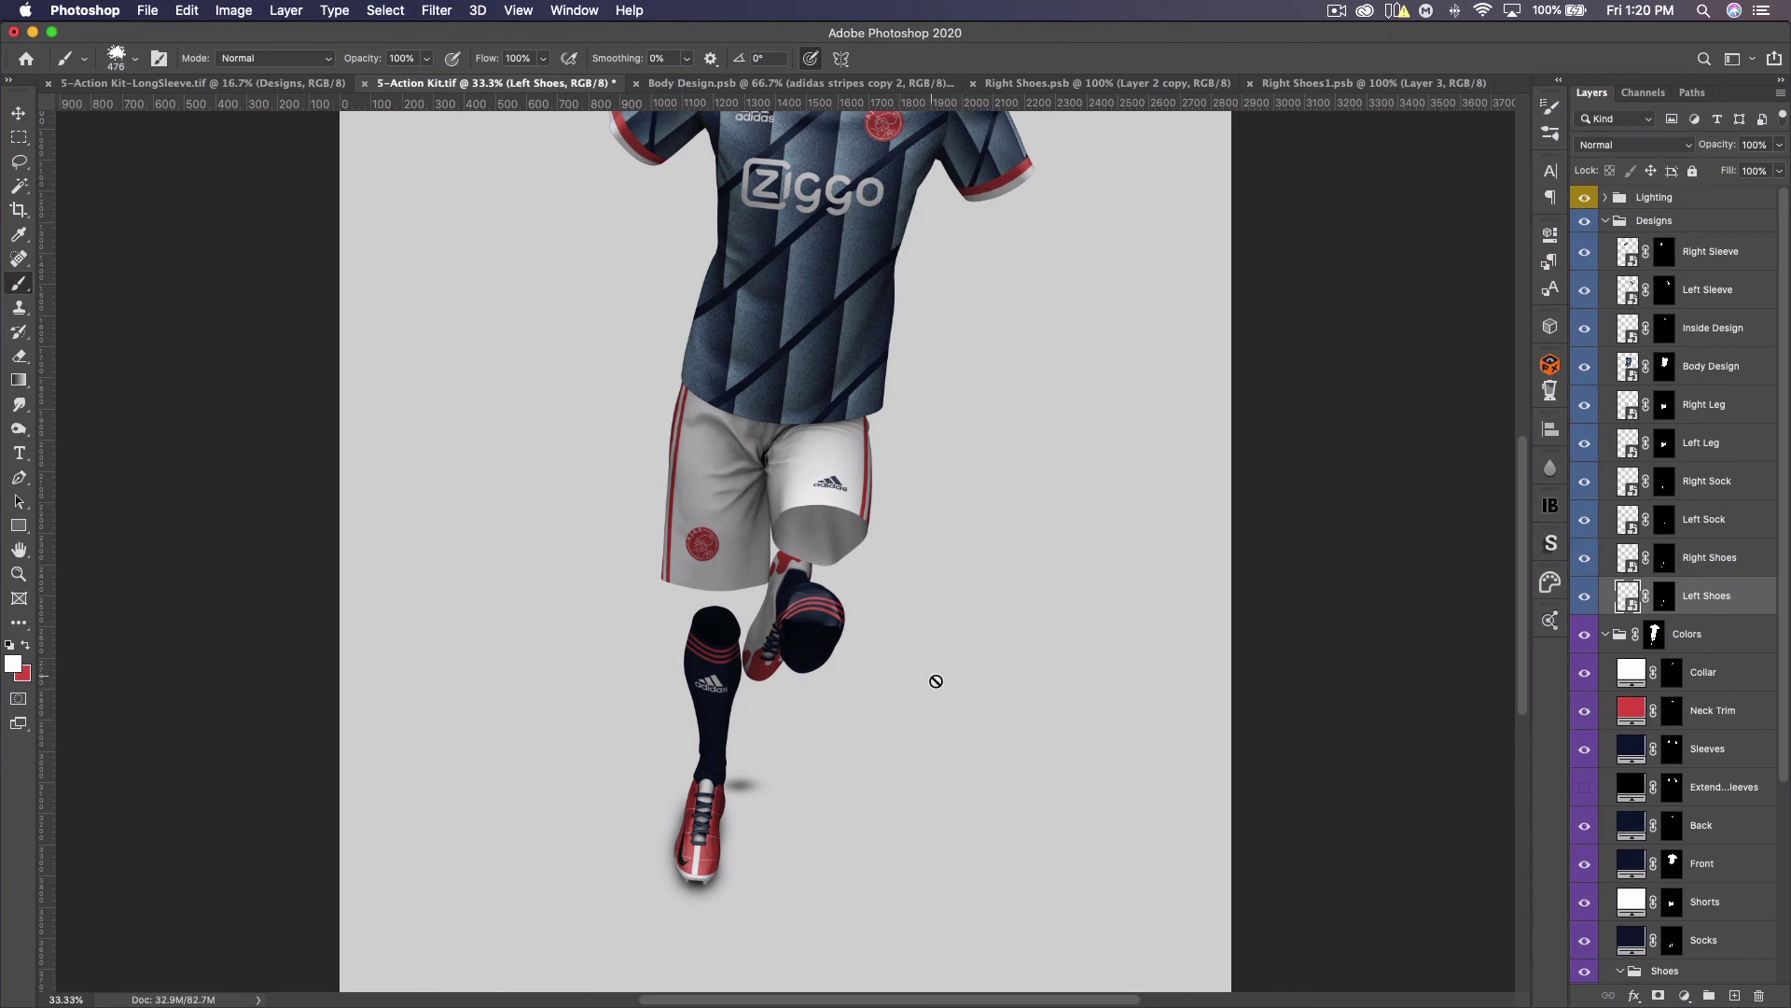
{"action": "left_click", "coordinate": [18, 113]}
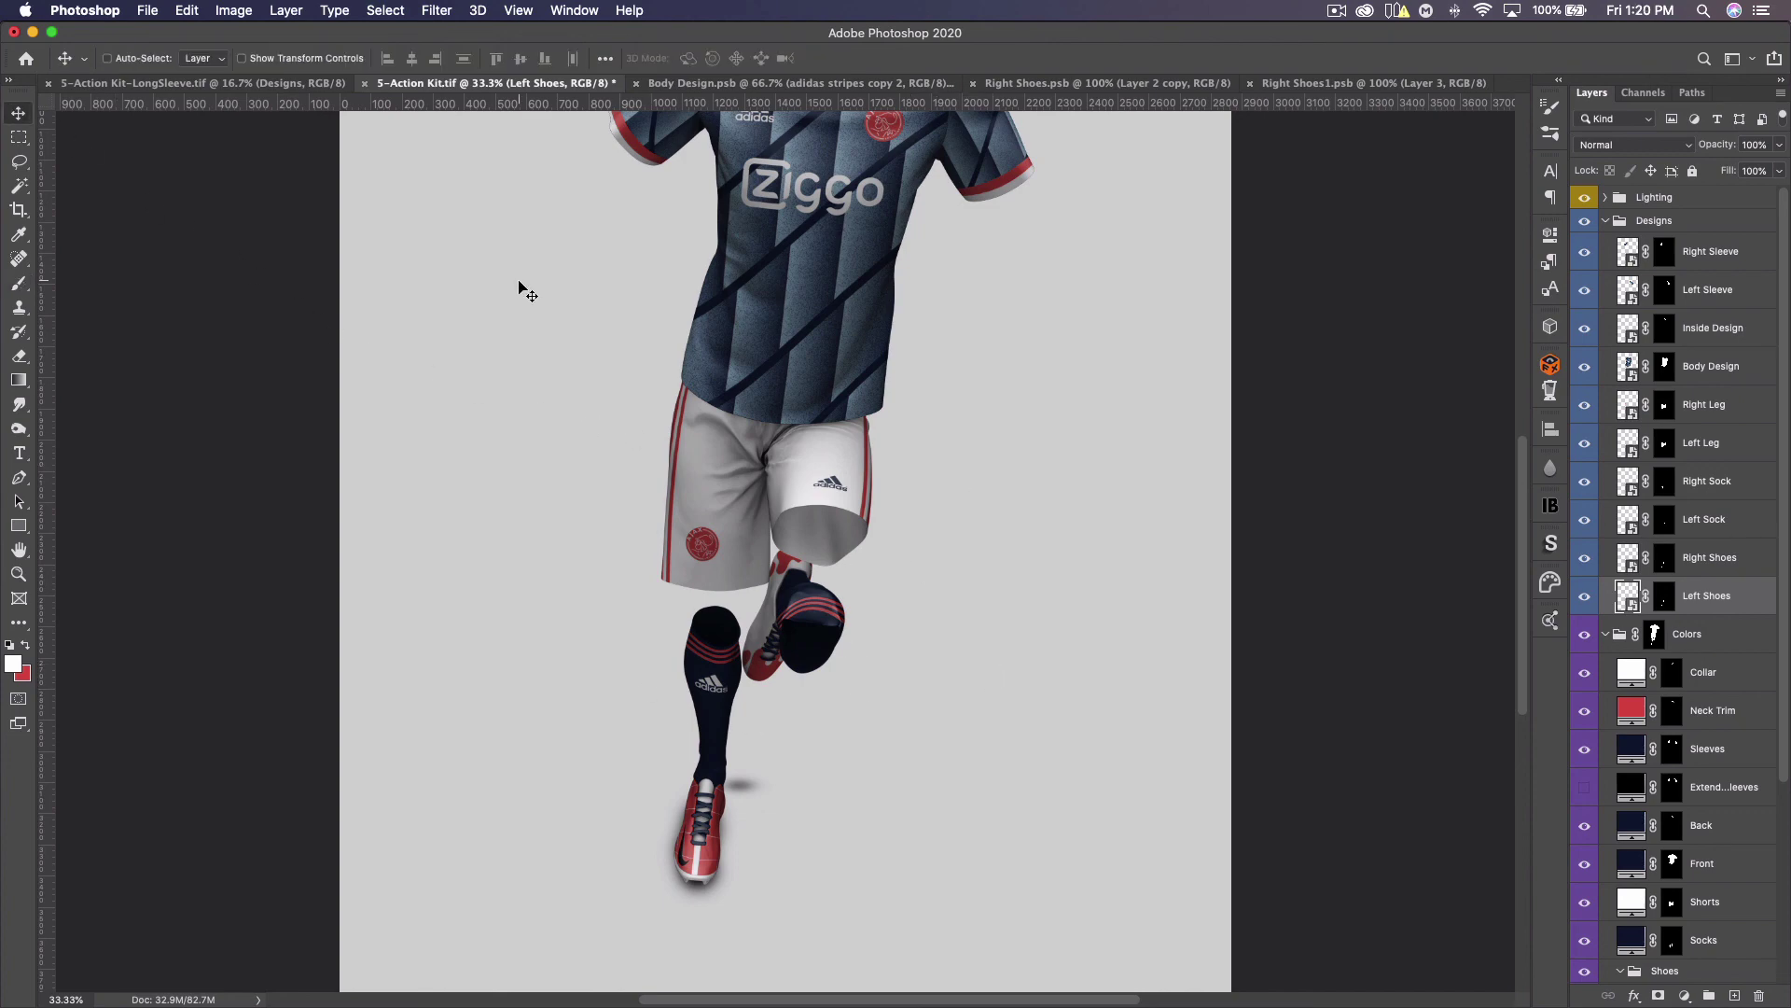
{"action": "key", "text": "super+0"}
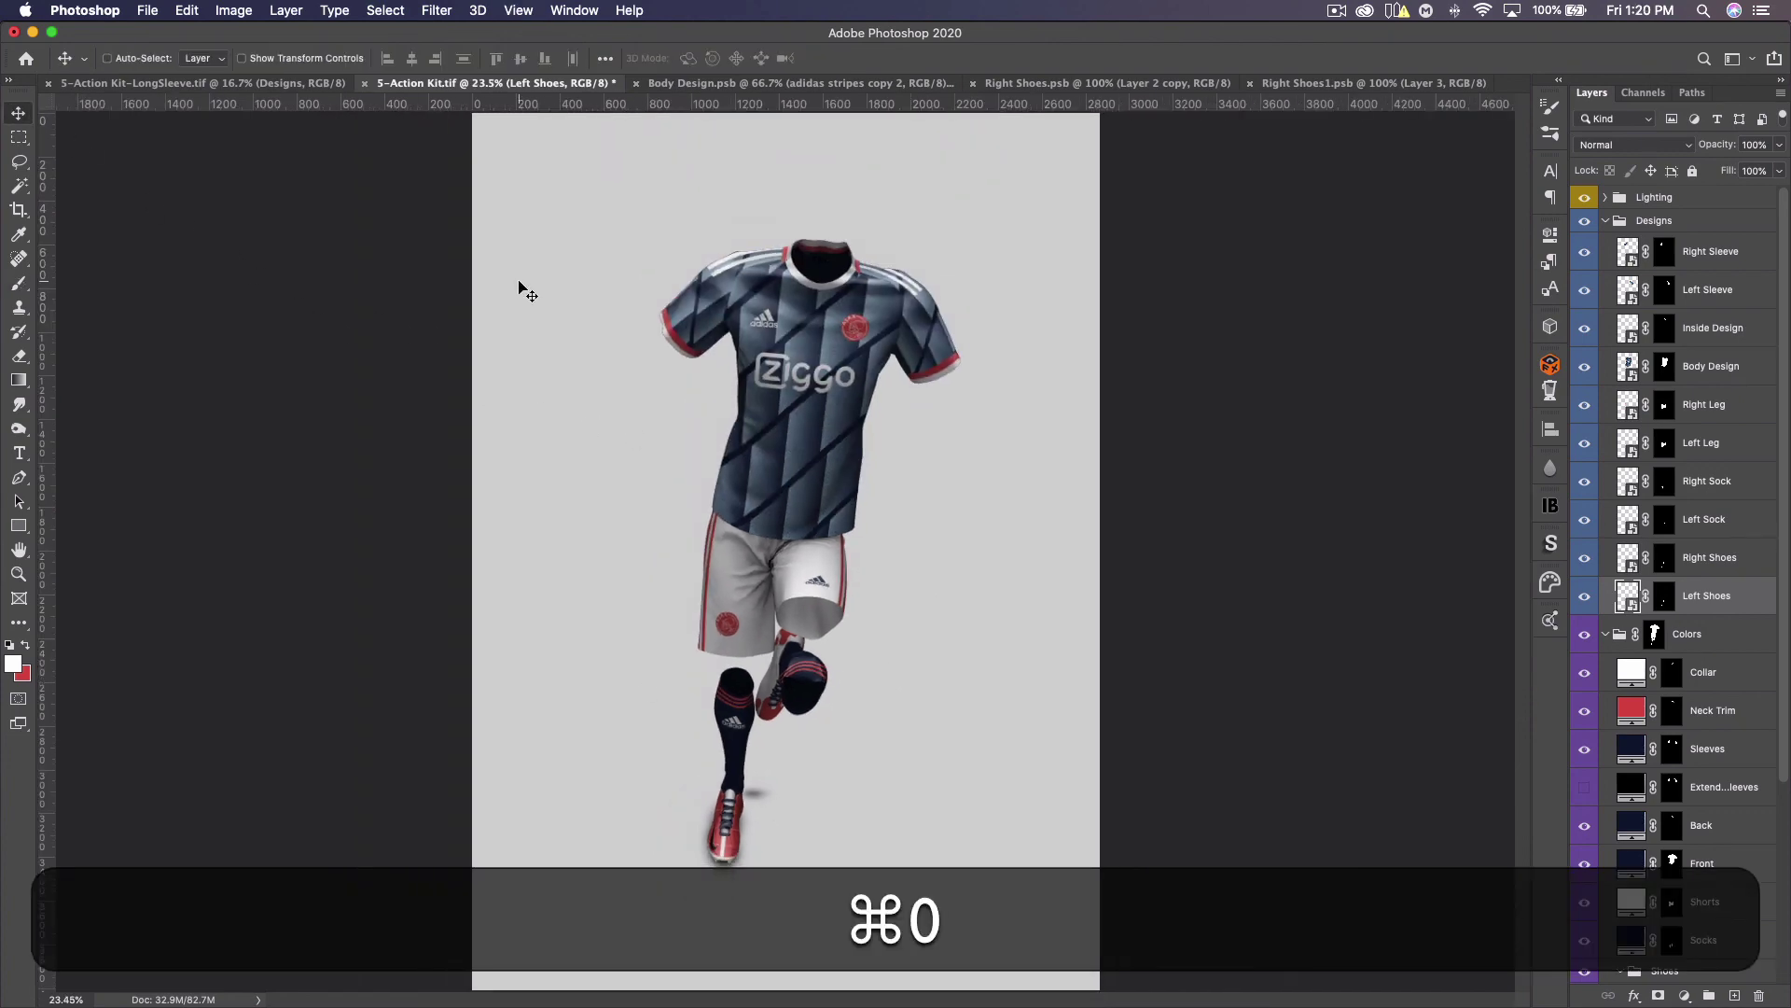